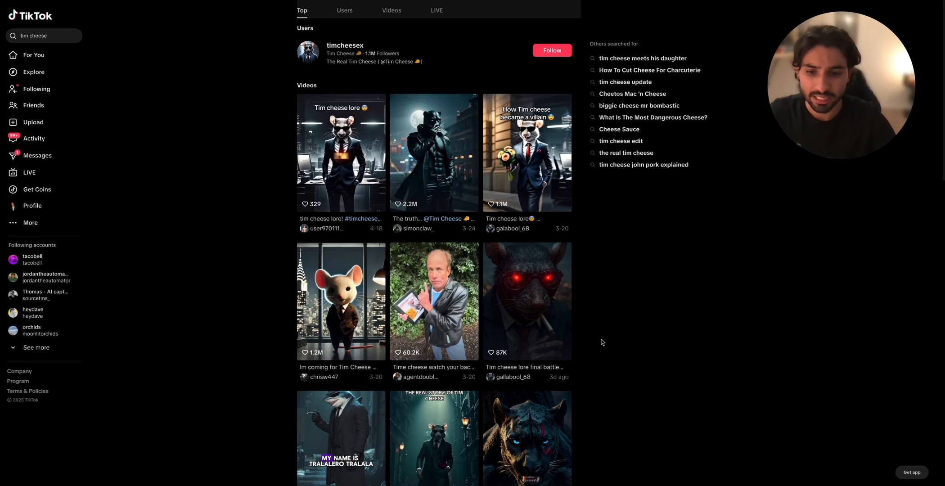
Step: Browse the "tim cheese" results in TikTok, and play the finished sample video before pausing it
scroll(598, 373, "down", 2)
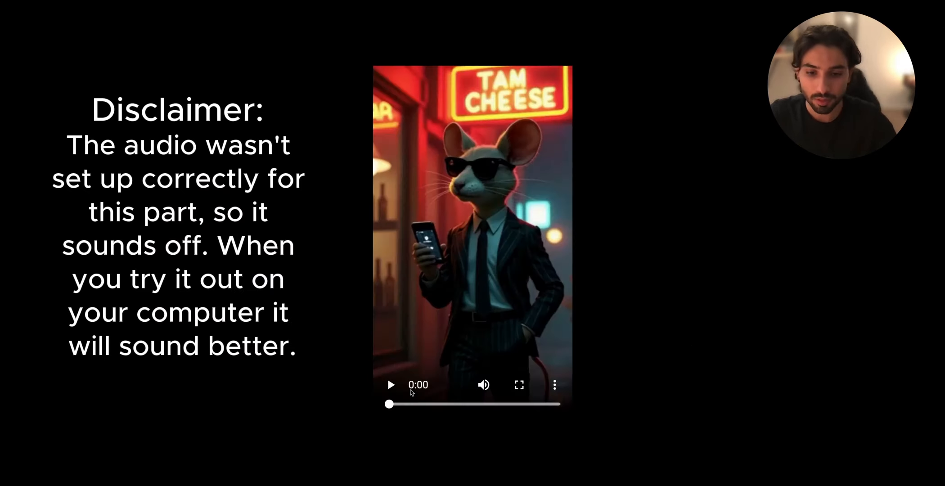
left_click(391, 385)
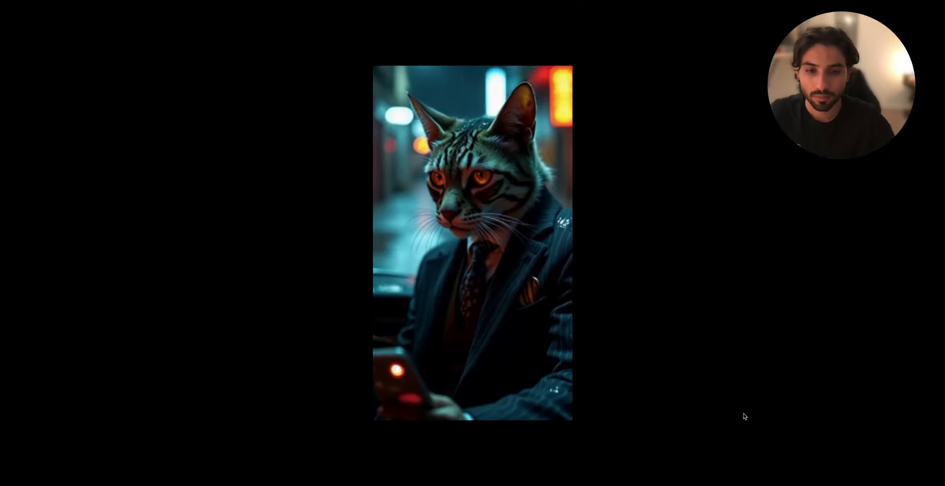
mouse_move(390, 365)
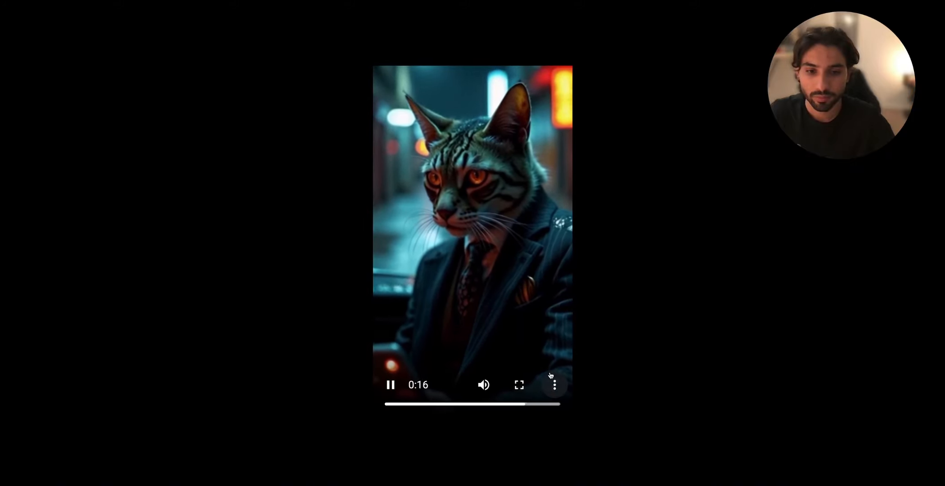
left_click(390, 385)
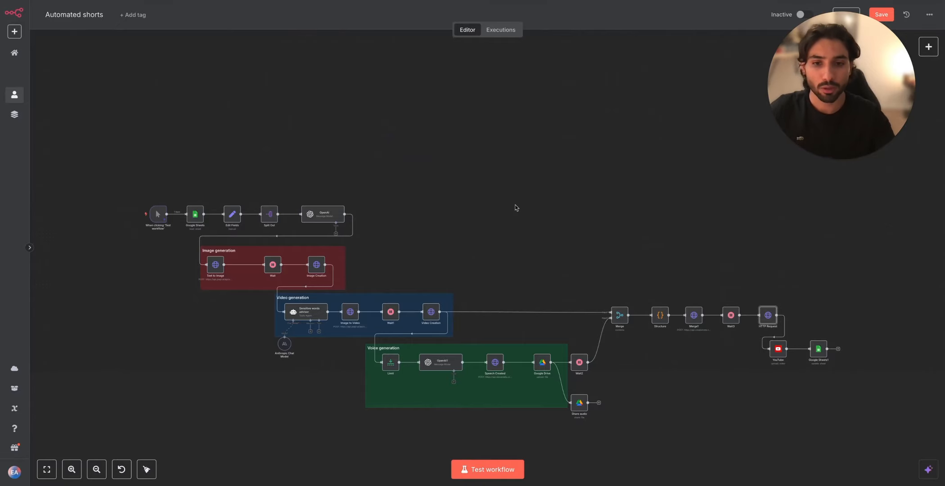
left_click_drag(514, 207, 524, 162)
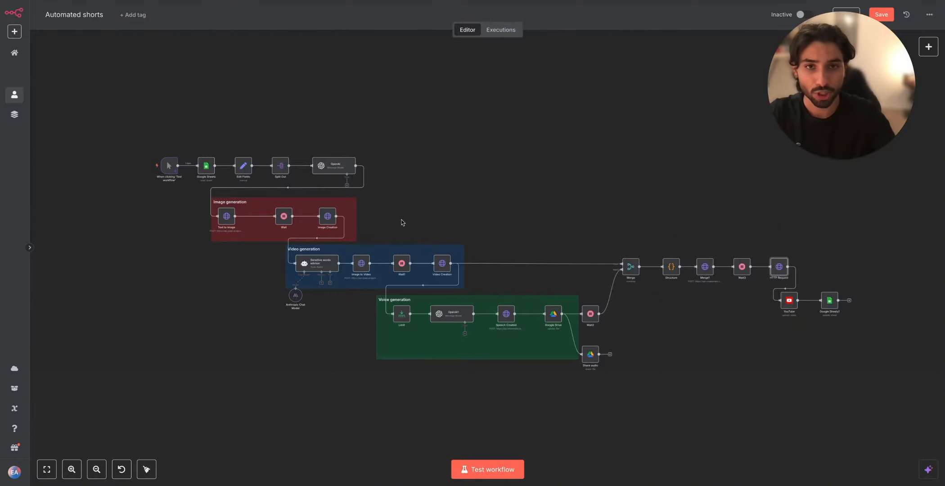
scroll(401, 223, "down", 1)
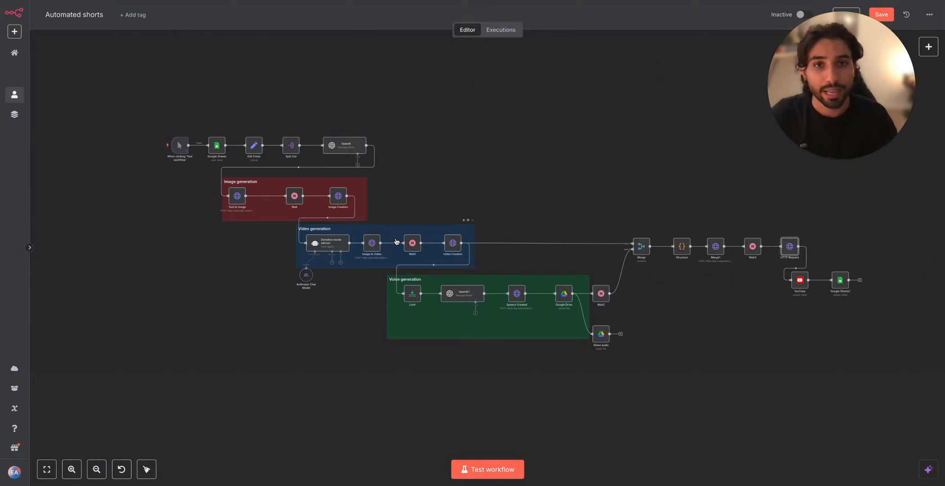
left_click_drag(473, 224, 446, 207)
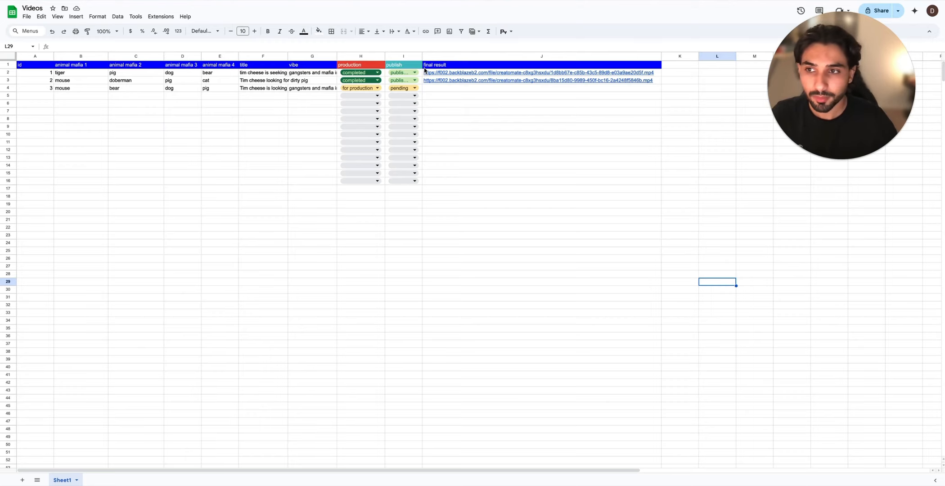
Step: In the Videos spreadsheet in Google Sheets, examine the first entry's id, title and vibe, and the third entry's production options
left_click(7, 72)
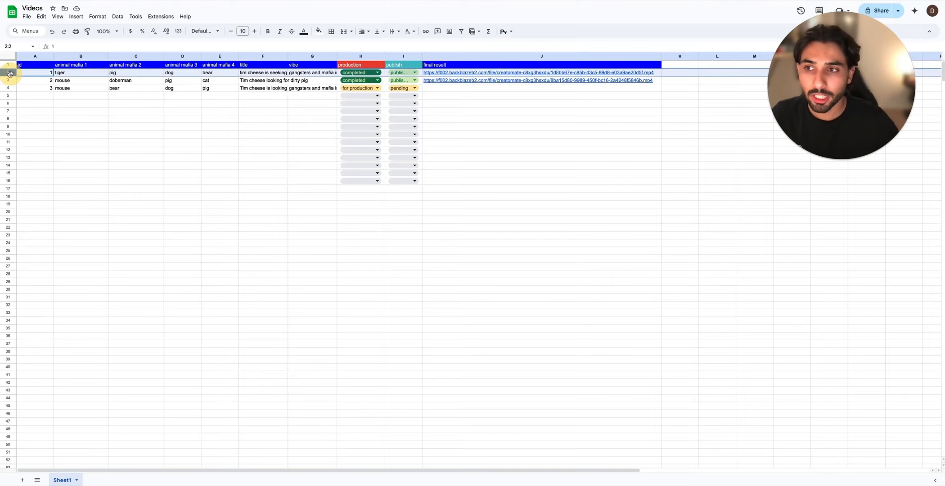
left_click(43, 74)
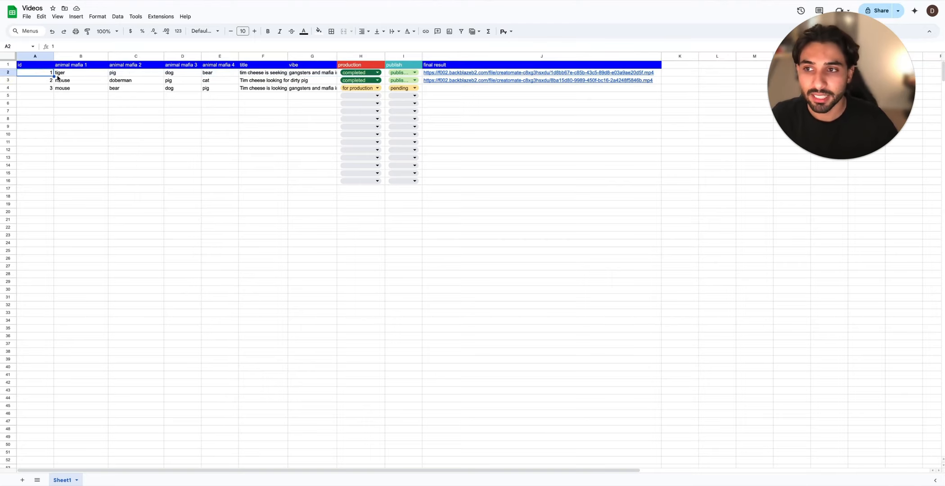
left_click(253, 73)
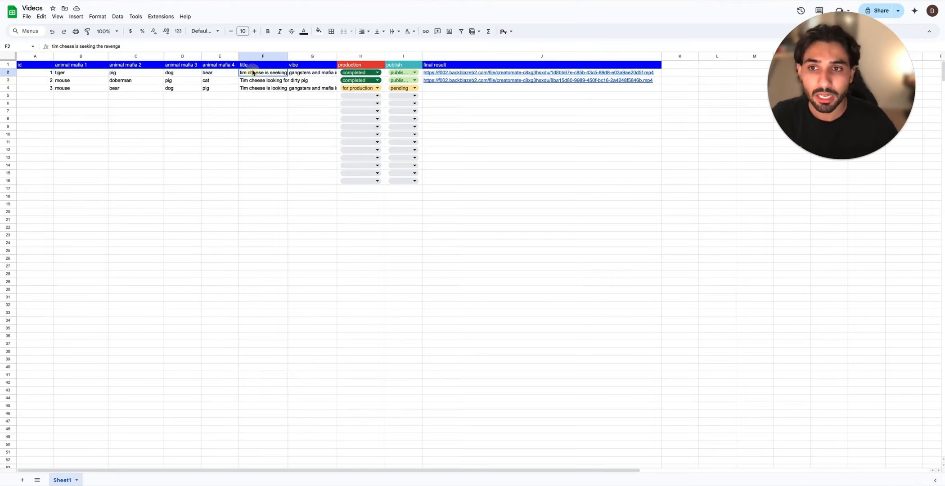
double_click(253, 72)
left_click(294, 112)
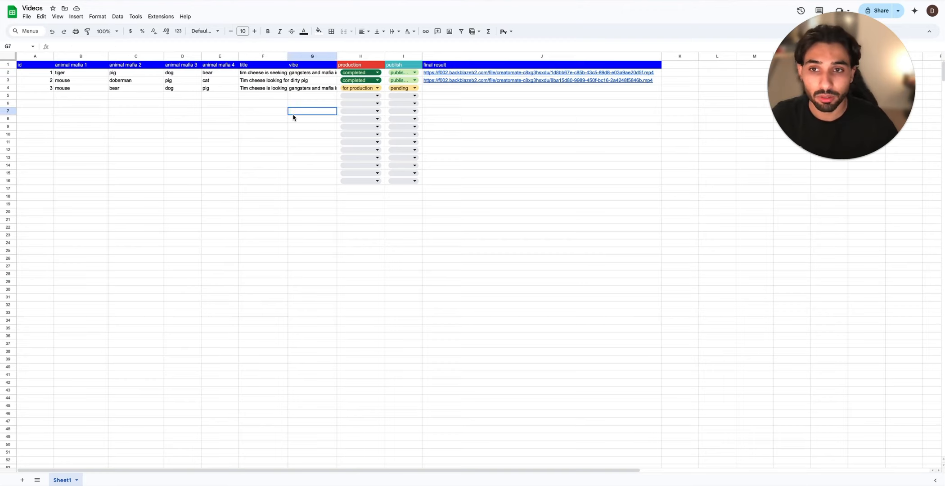
left_click(309, 75)
left_click(317, 122)
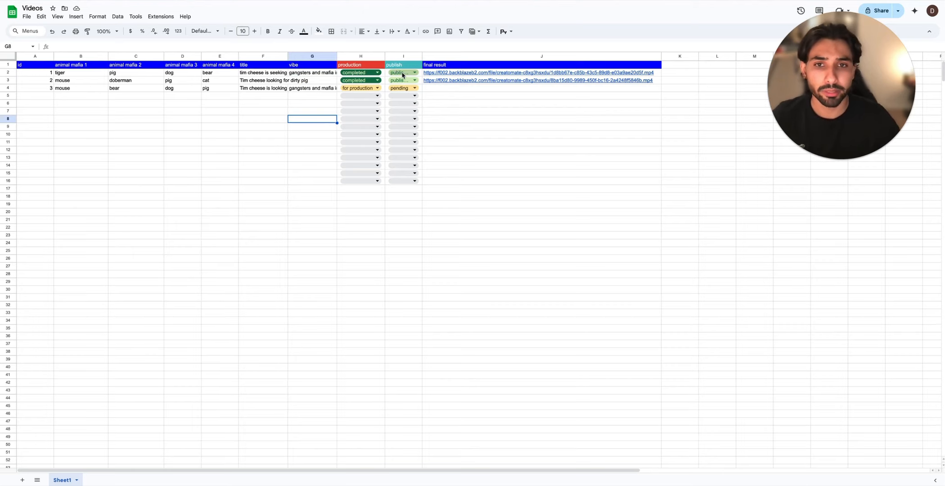
left_click(377, 89)
left_click(460, 112)
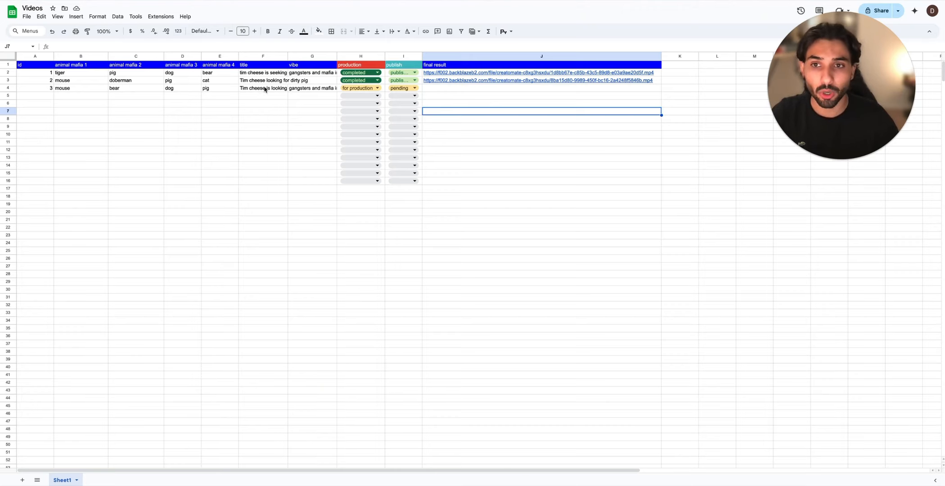
Step: Open the second entry's final result link, view the video and return to the Videos spreadsheet
mouse_move(437, 79)
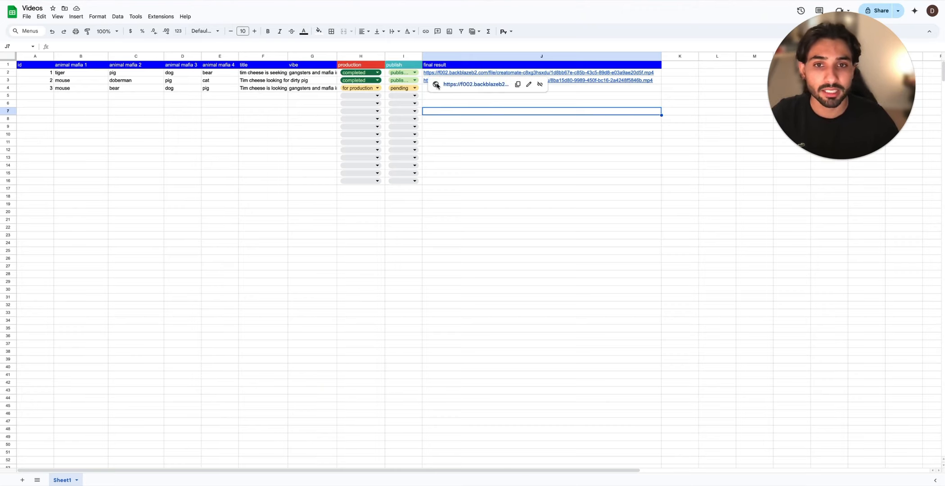
key("Down")
key("Down")
key("Down")
key("Down")
key("Down")
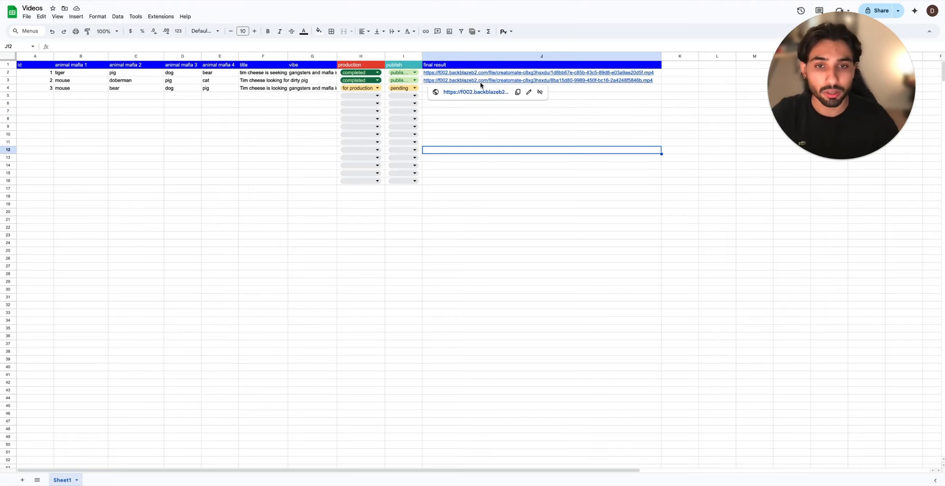
mouse_move(481, 84)
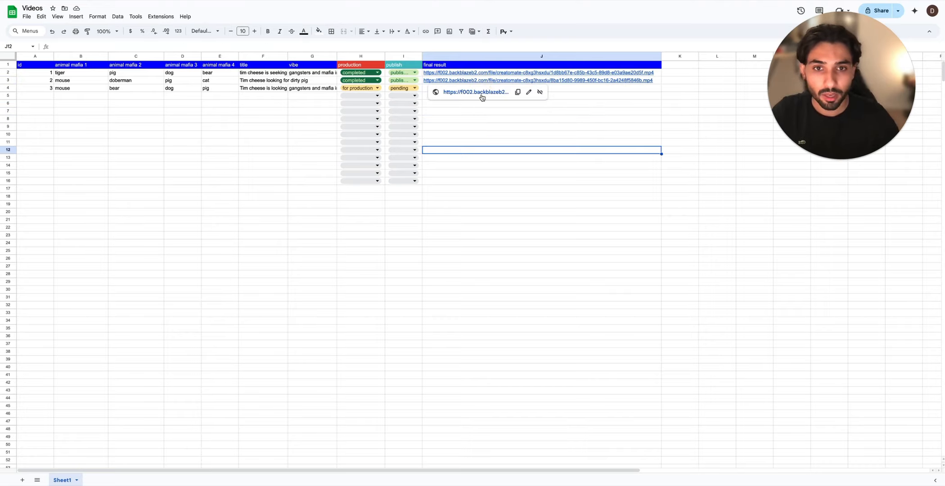
left_click(480, 94)
left_click(485, 186)
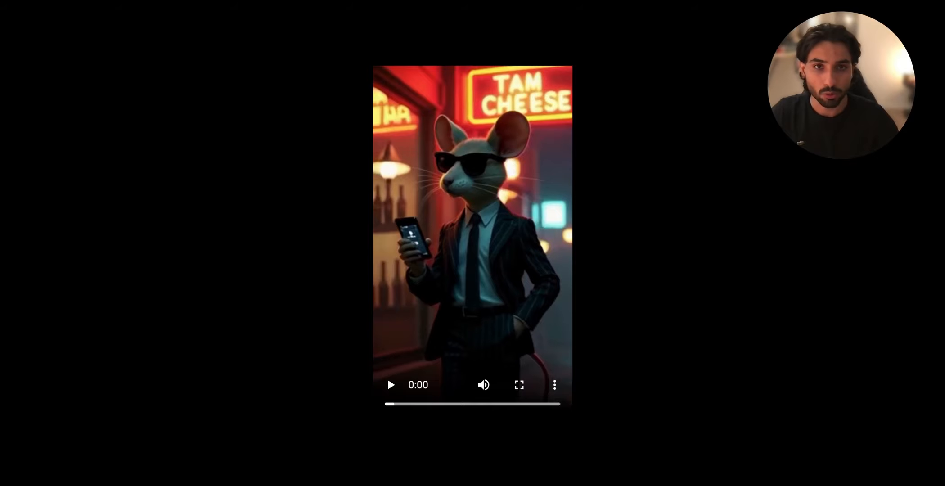
left_click(572, 0)
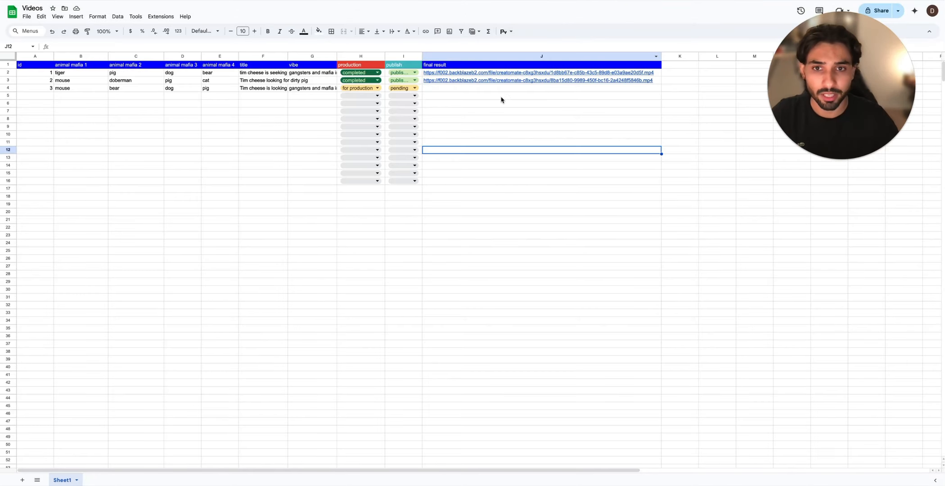
Step: Examine the third entry's row, its full title and the empty final result area
left_click(14, 88)
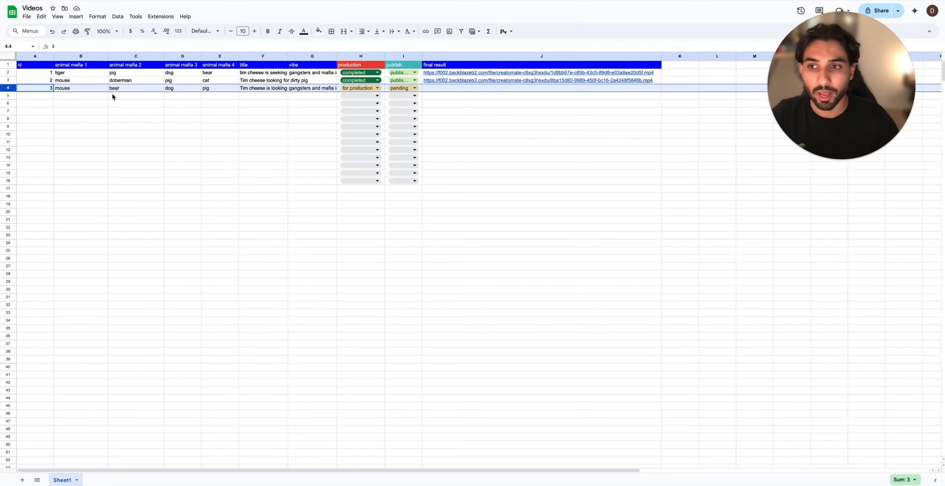
left_click(257, 90)
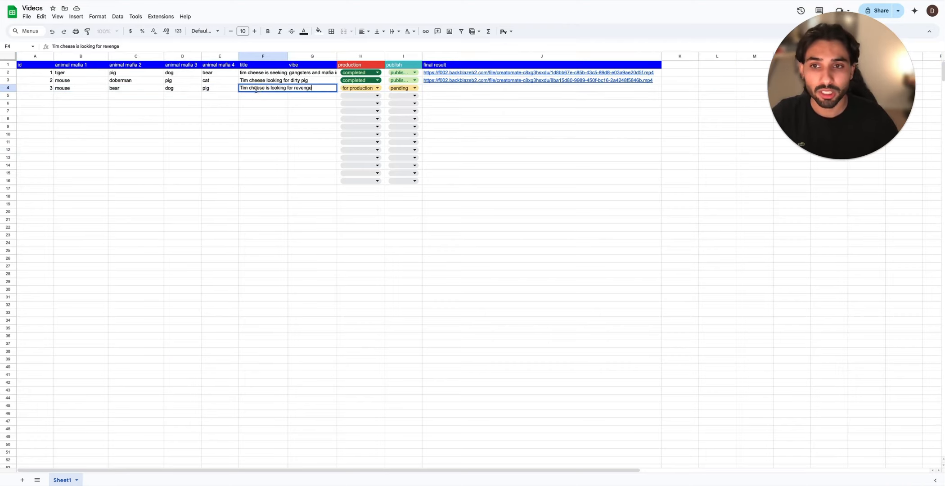
left_click(277, 117)
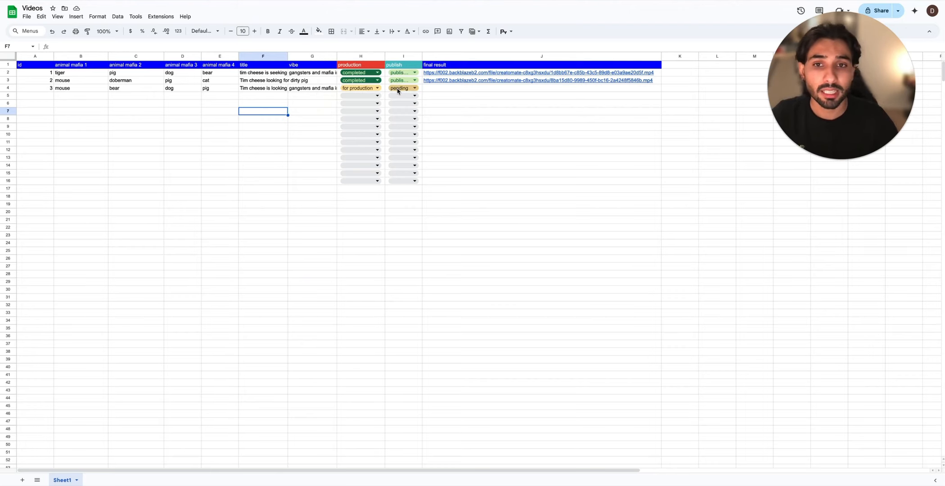
left_click_drag(450, 104, 450, 127)
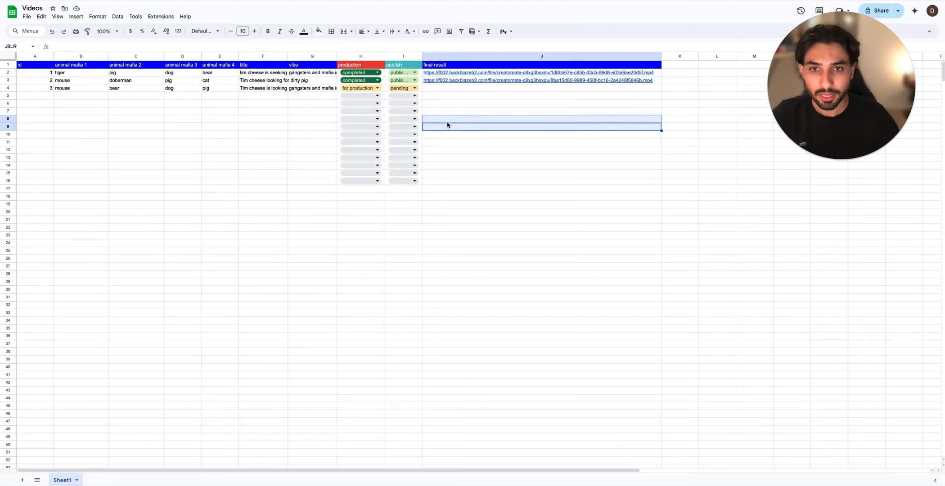
left_click(453, 144)
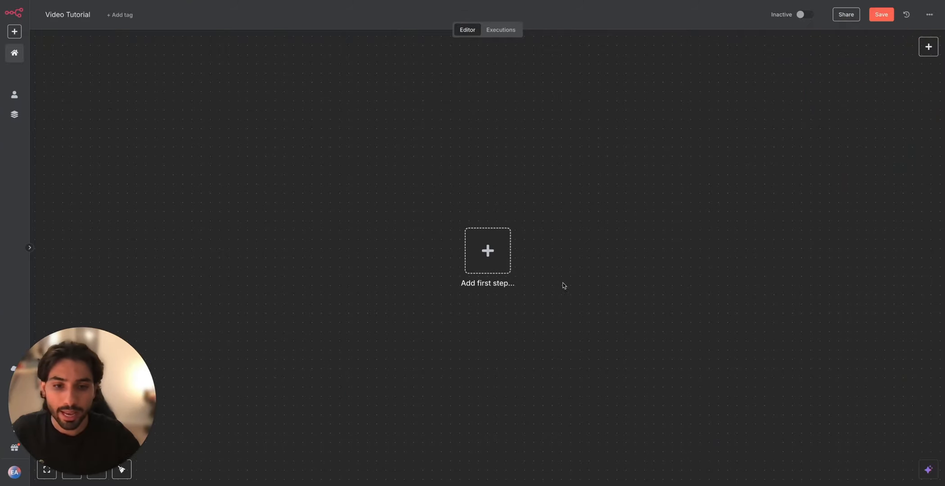
Step: In the n8n Video Tutorial workflow, add a manual trigger as the first node and test the workflow
left_click(497, 252)
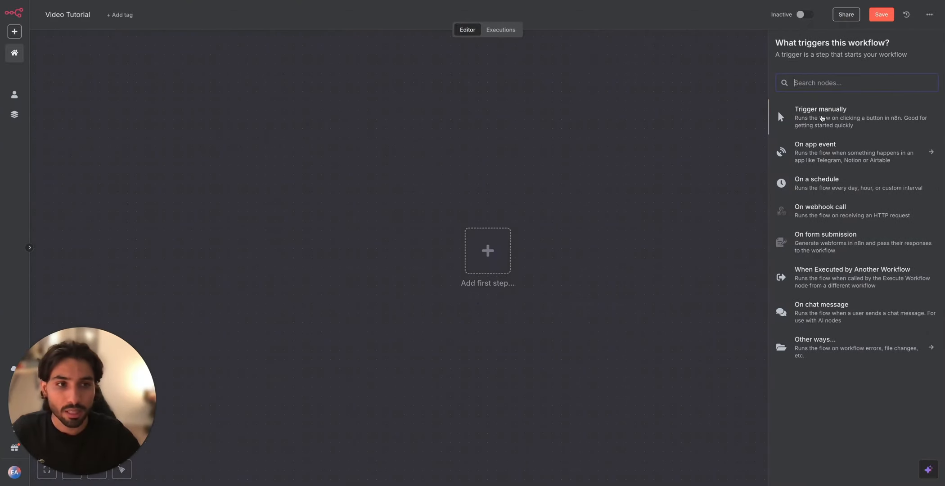
left_click(821, 117)
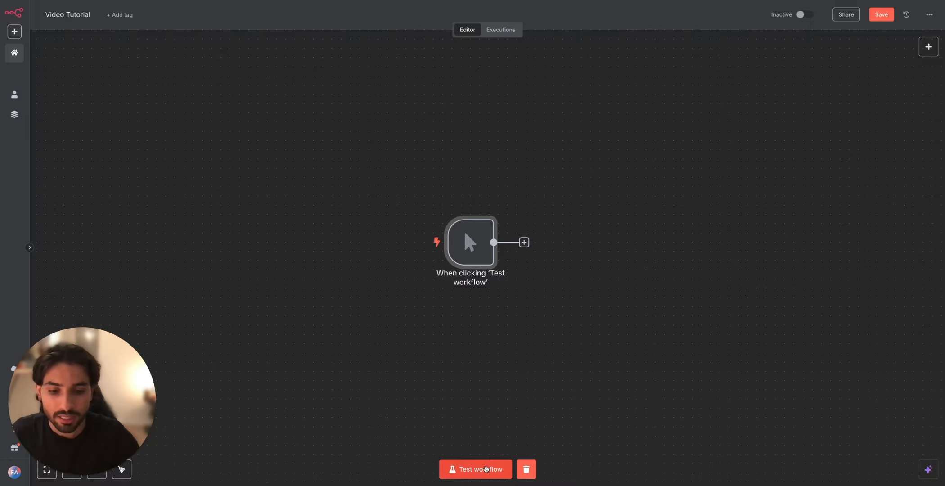
left_click(490, 468)
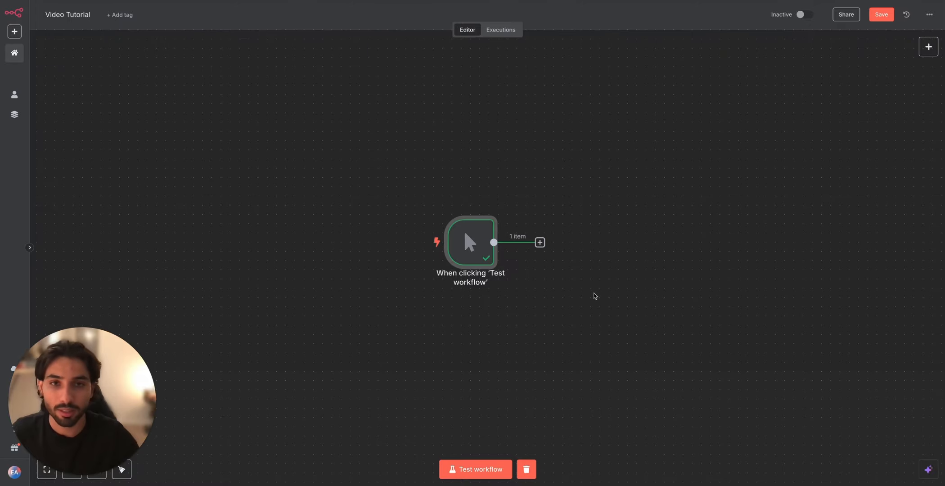
Step: Add a Google Sheets node with the Get row(s) in sheet action after the manual trigger
scroll(612, 276, "right", 4)
left_click(454, 257)
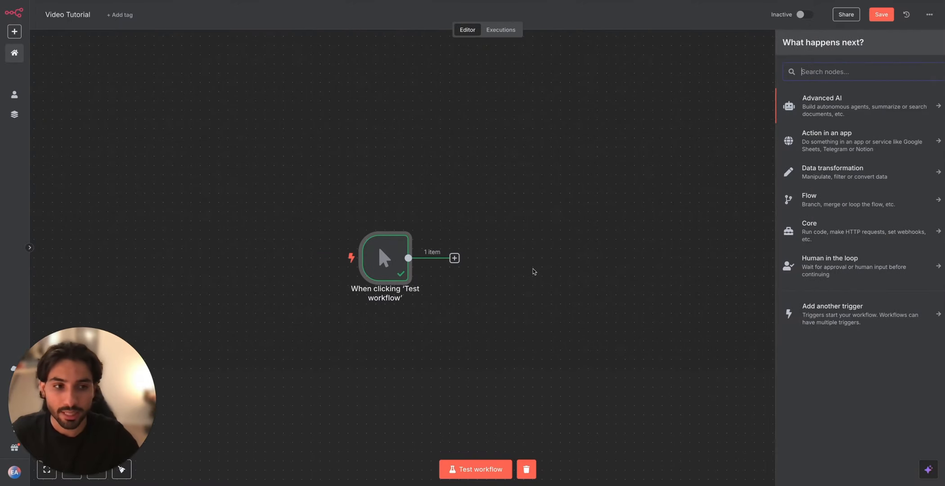
type("google")
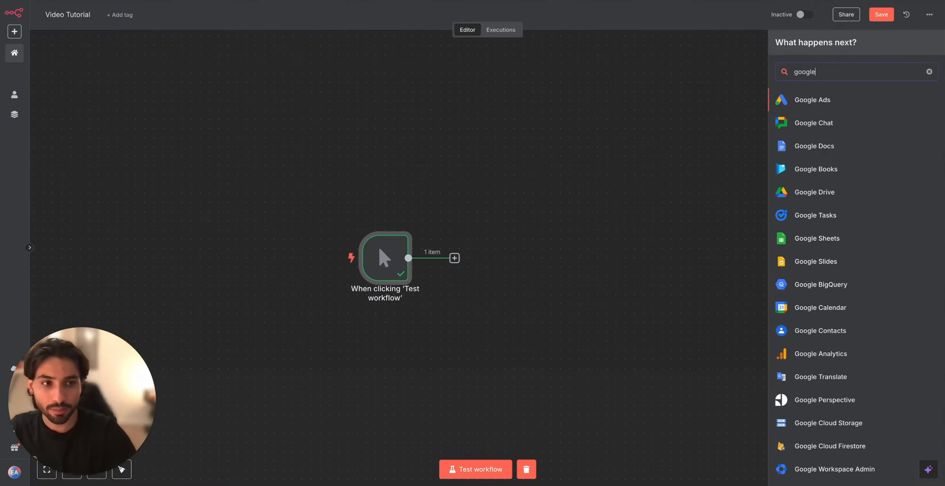
left_click(822, 245)
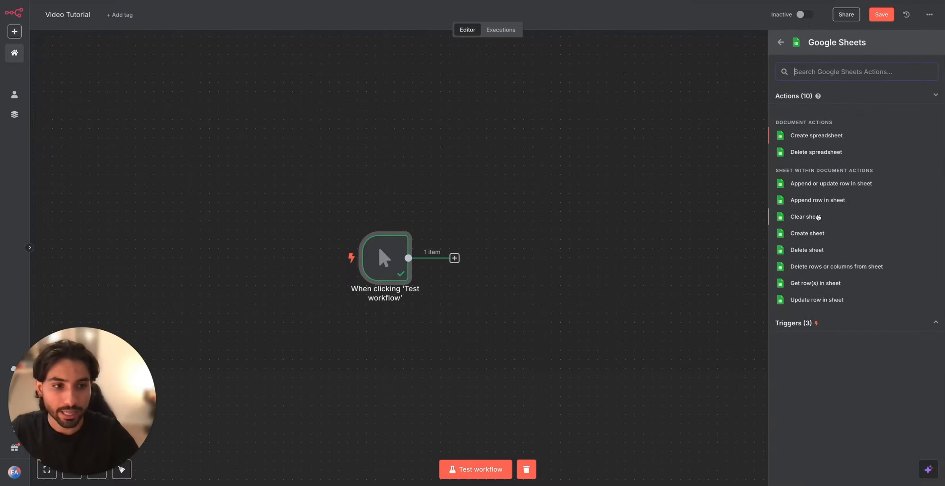
left_click(812, 283)
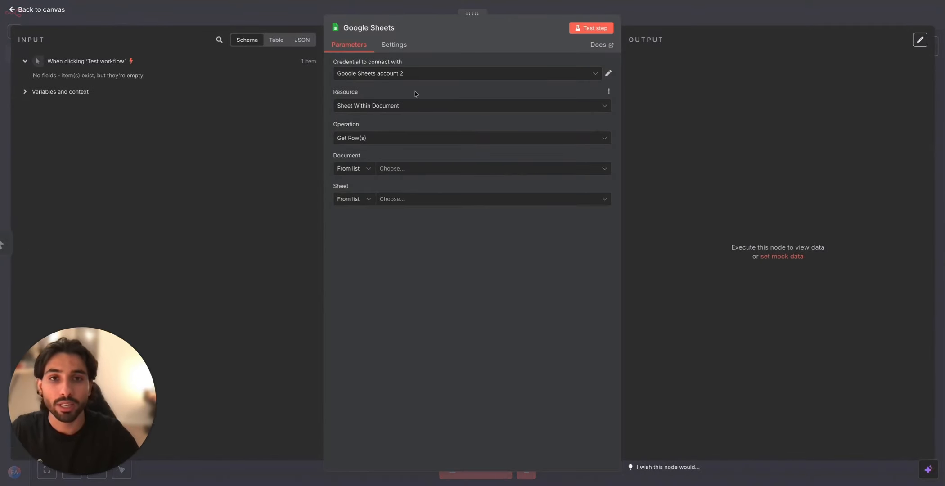
left_click(417, 75)
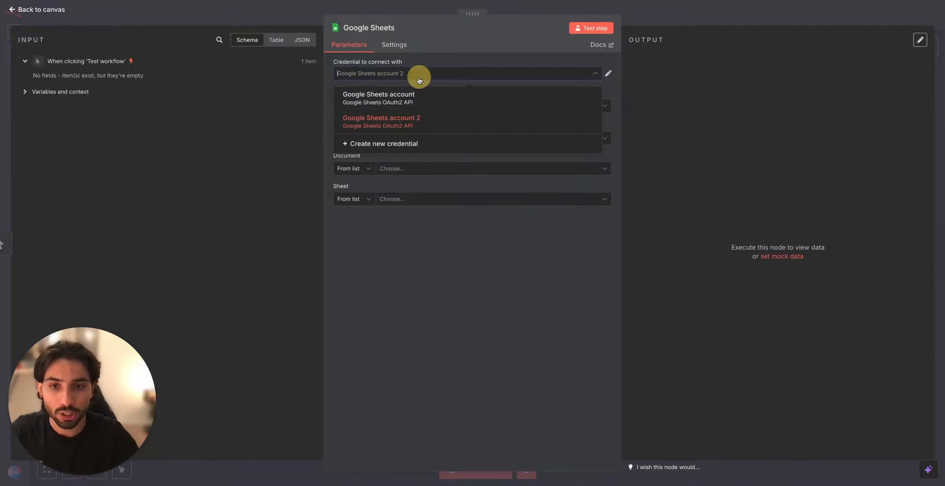
left_click(401, 142)
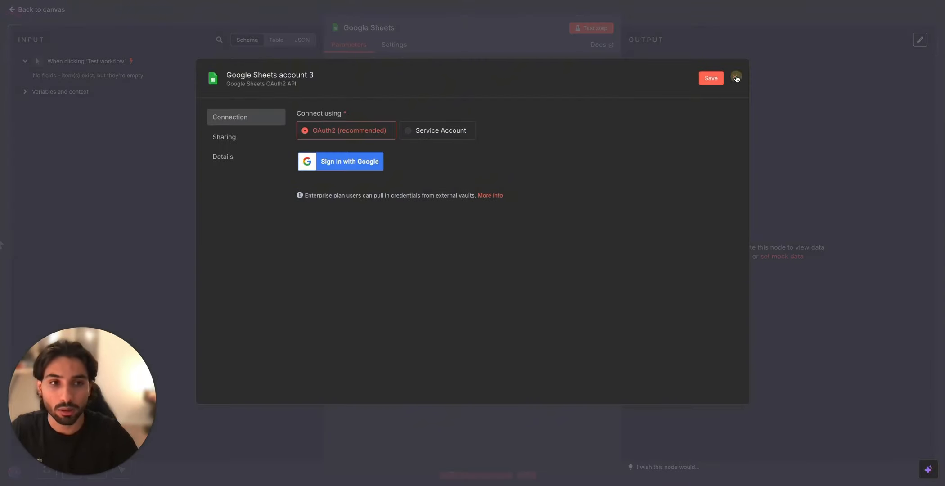
left_click(736, 78)
left_click(498, 261)
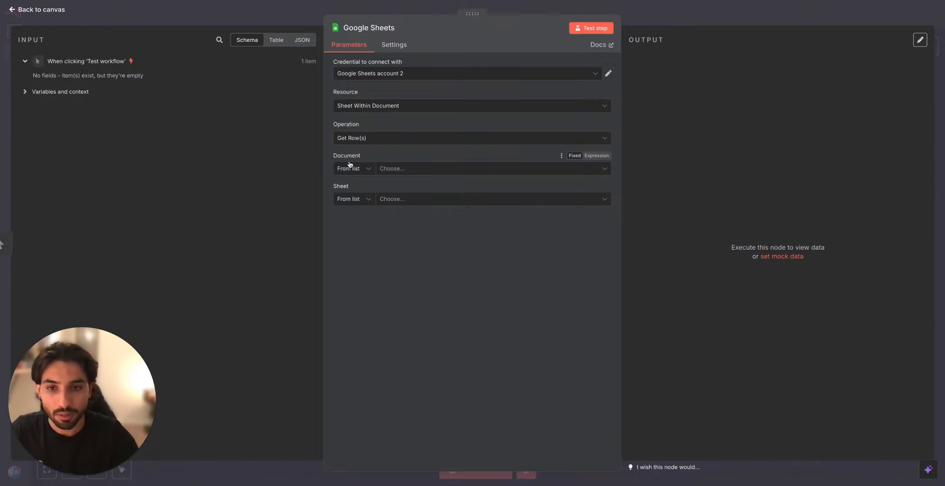
Step: Set the Google Sheets node's document to Videos
left_click(396, 175)
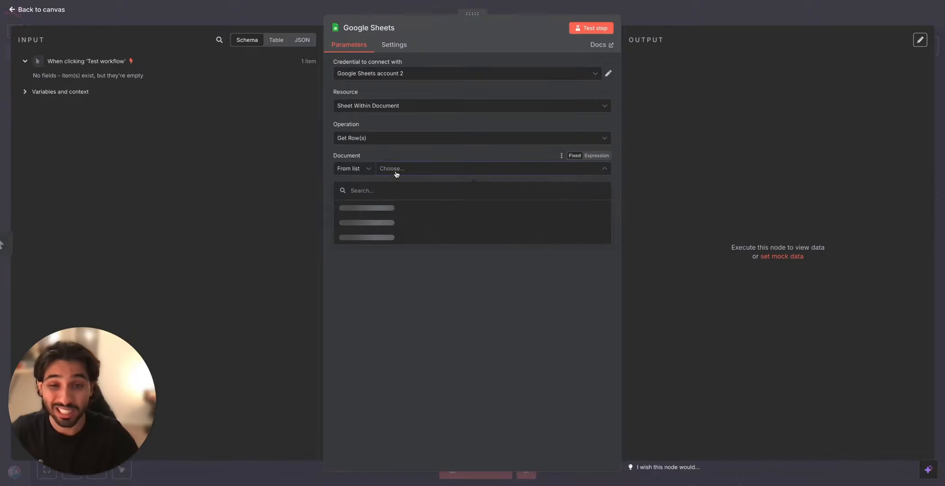
left_click(381, 207)
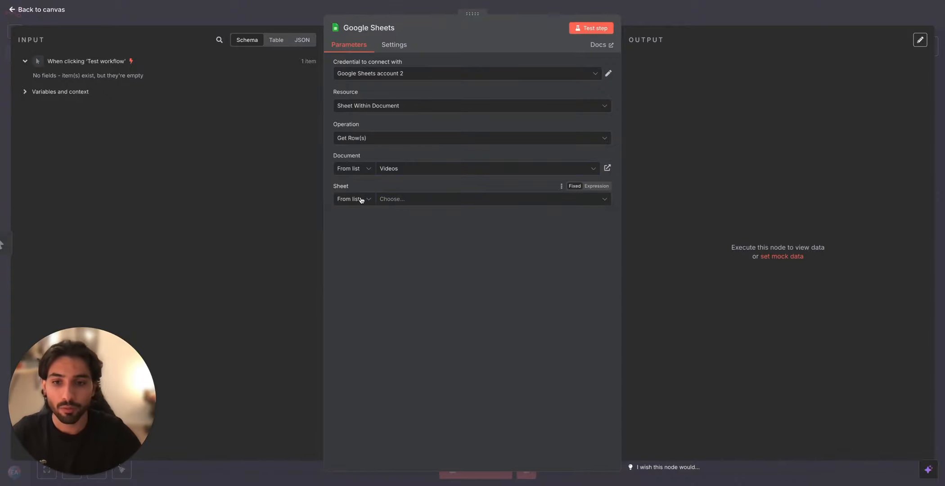
Step: Have the Google Sheets node read Sheet1, filtered to rows whose production column equals "for production", and test the node
left_click(399, 199)
left_click(391, 219)
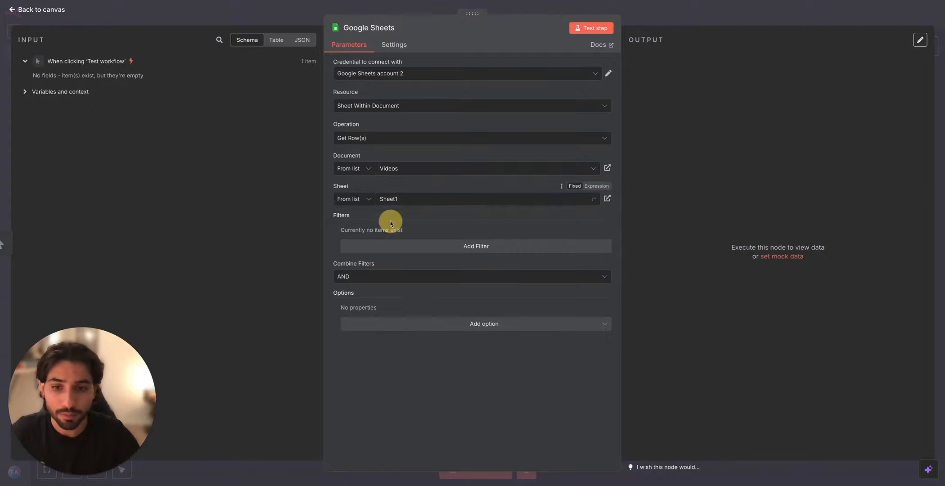
left_click(408, 248)
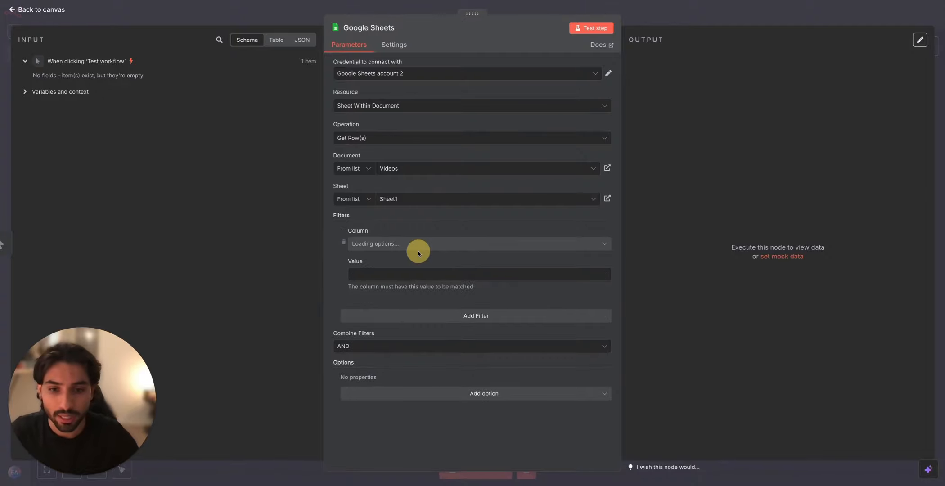
left_click(403, 243)
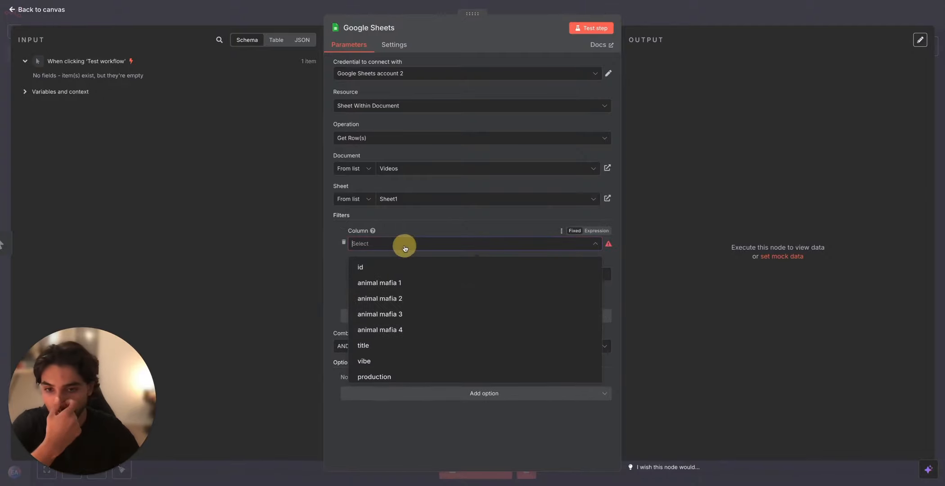
scroll(431, 333, "down", 1)
left_click(428, 337)
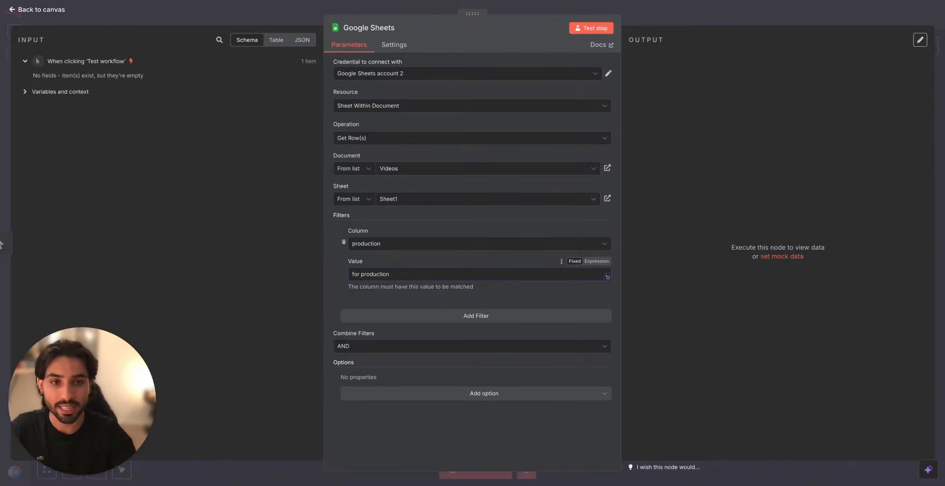
left_click(588, 28)
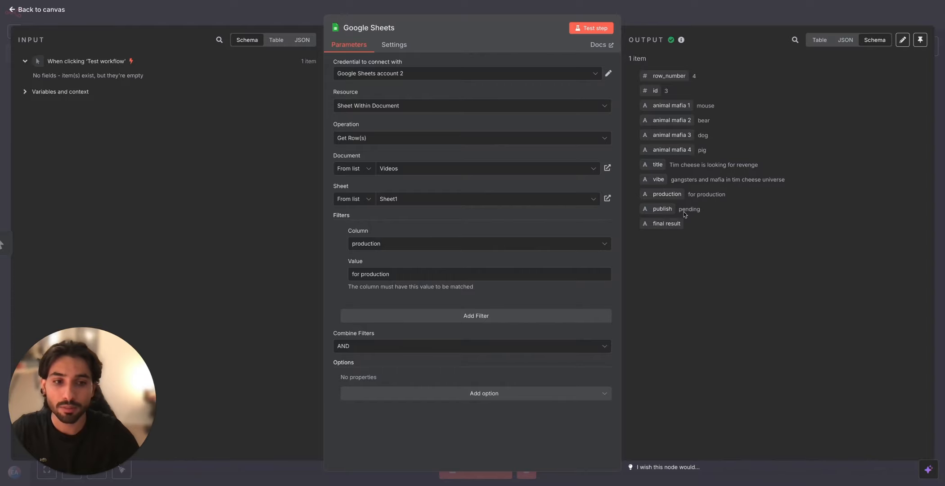
key("Escape")
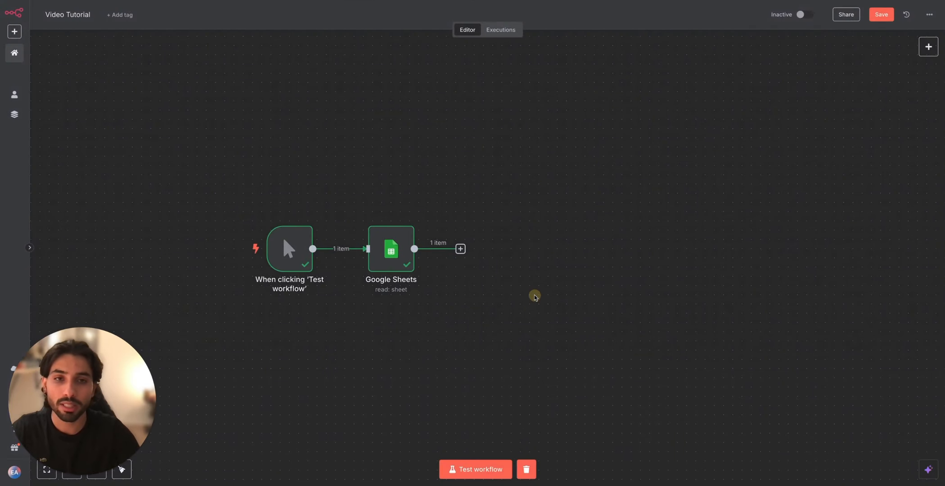
Step: Add an Edit Fields (Set) node after the Google Sheets node
left_click(461, 248)
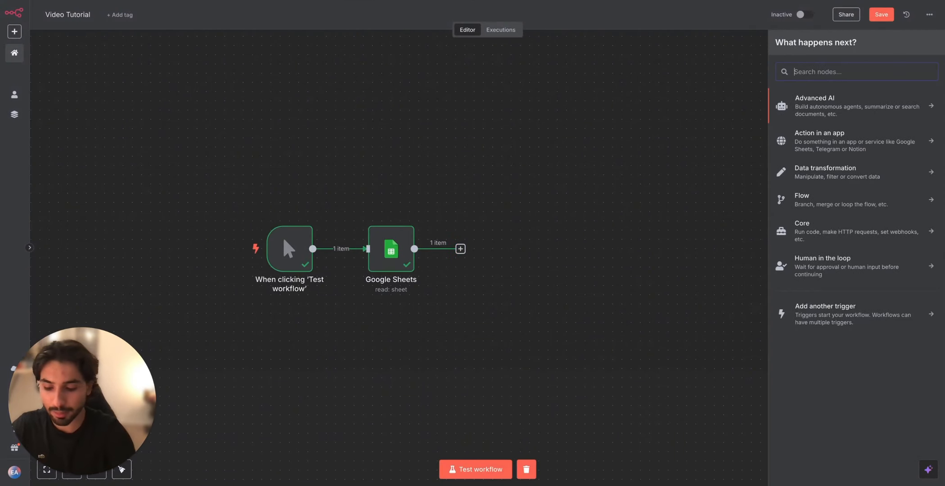
type("edit")
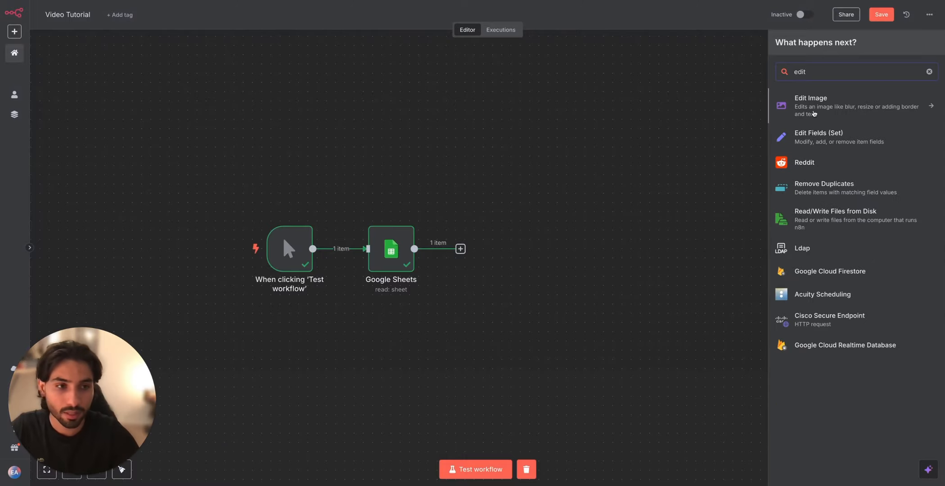
left_click(825, 138)
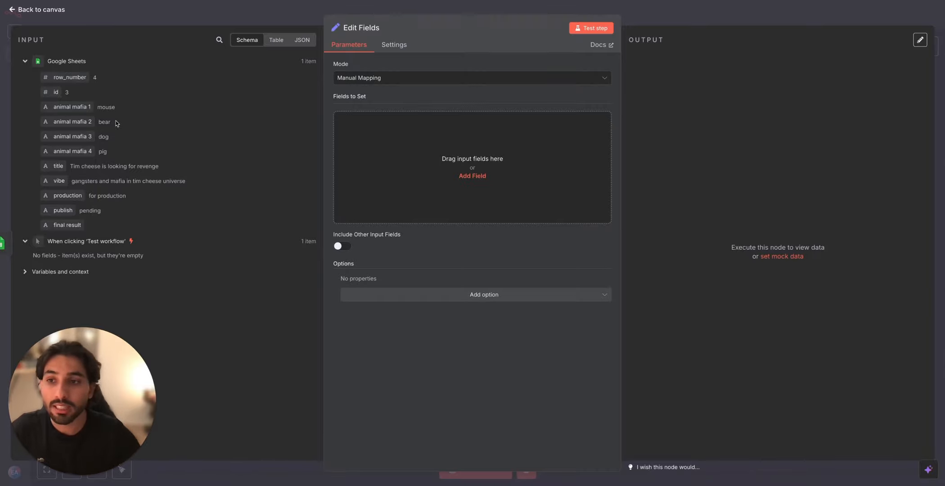
mouse_move(72, 107)
left_mouse_down()
mouse_move(369, 121)
mouse_move(95, 120)
mouse_move(85, 108)
left_mouse_up()
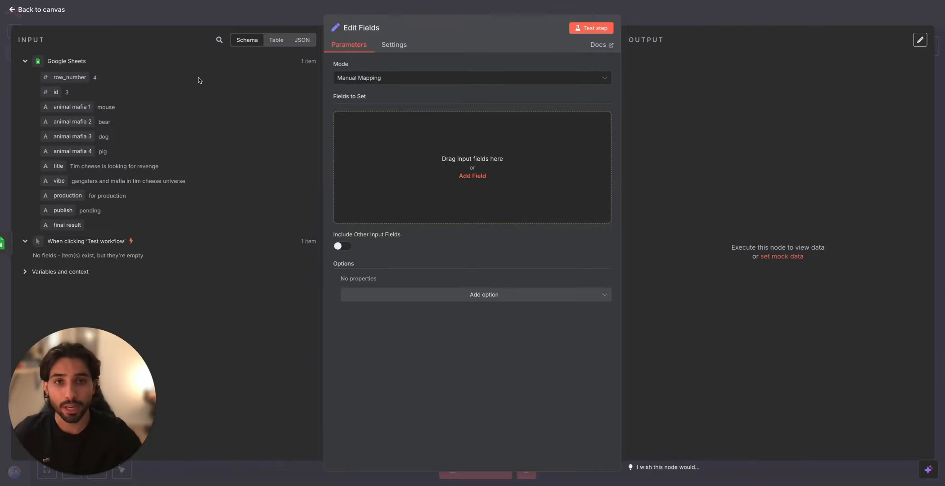
Step: In the Edit Fields node, keep the Manual Mapping mode and add a field named animals with the type Array
left_click(411, 81)
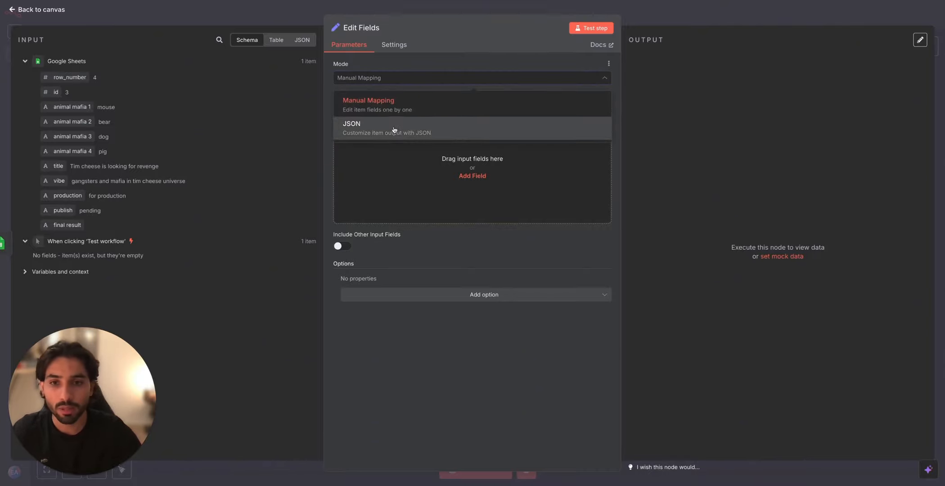
left_click(396, 99)
left_click(474, 175)
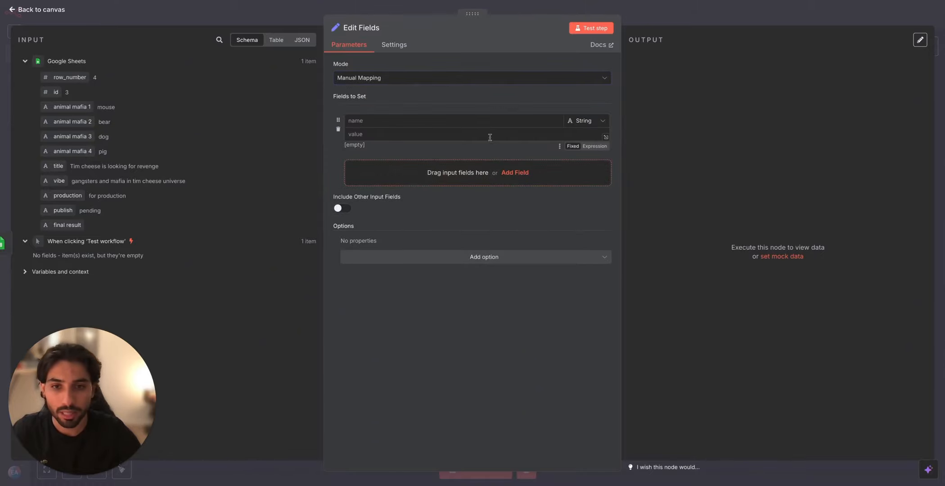
left_click(503, 121)
type("An")
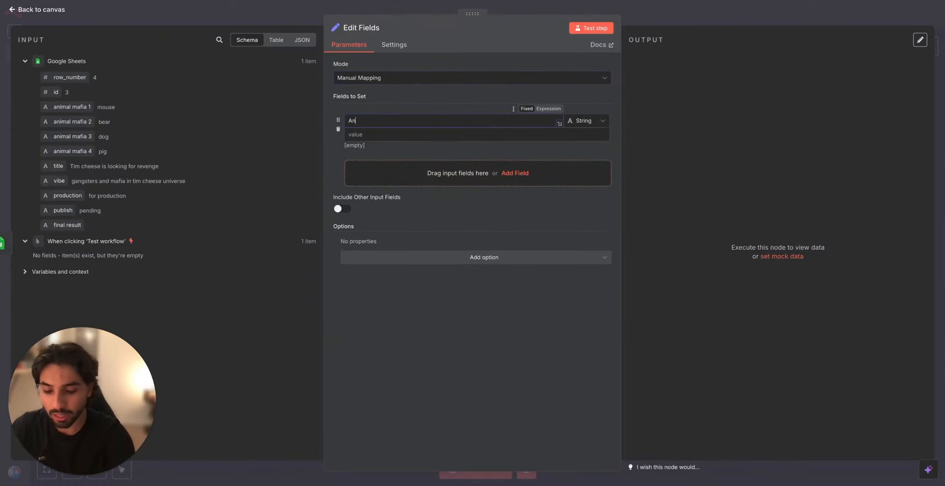
type("an")
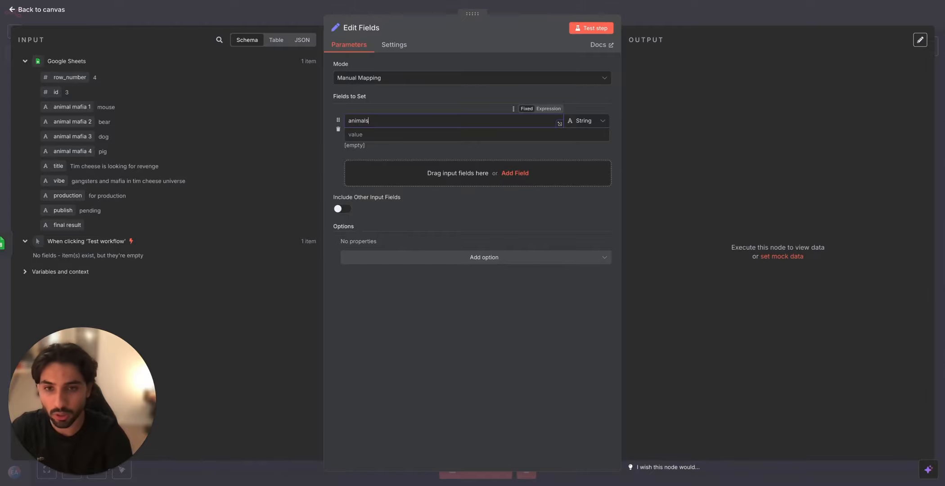
type("imals")
left_click(599, 122)
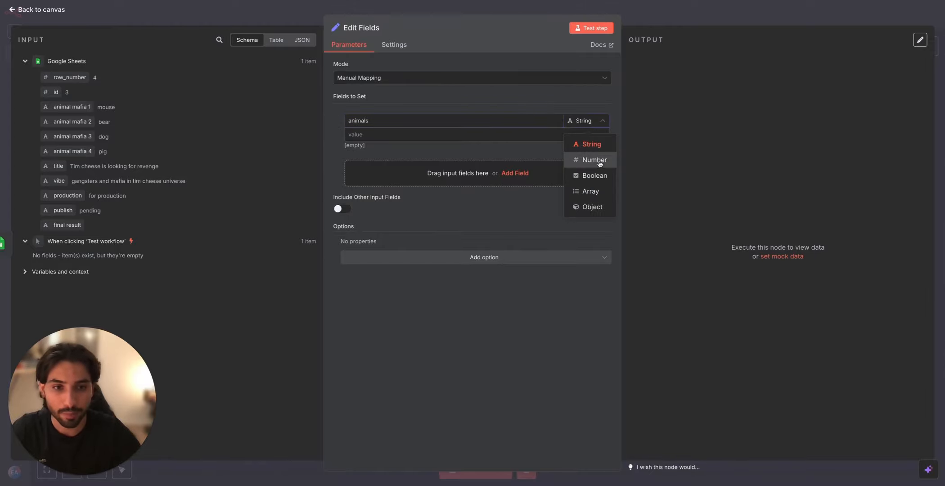
left_click(593, 190)
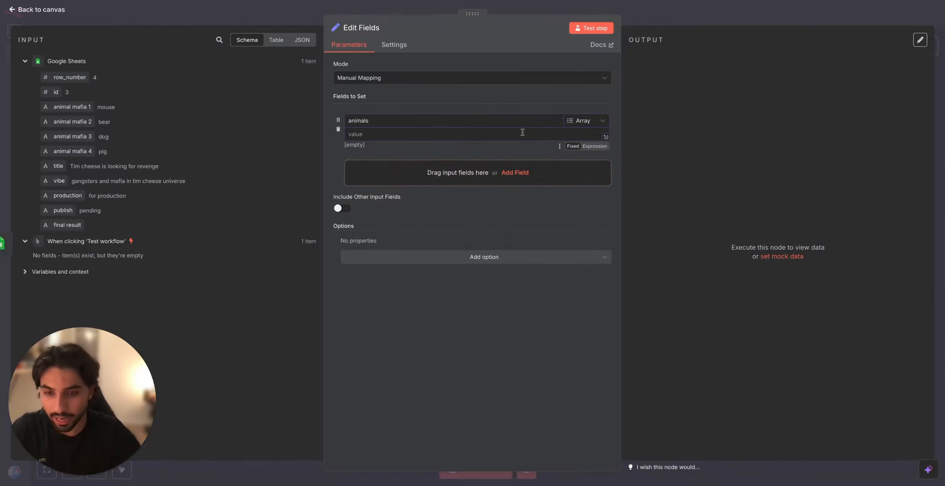
Step: Set the animals field's value to an array expression with the quoted $json values of animal mafia 1, 2, 3 and 4
left_click(523, 133)
type("[ \"{{ $json['animal mafia 1'] }}\", \"{{ $json['animal mafia 2'] }}\", \"{{ $json['animal mafia 3'] }}\", \"{{ $json['animal mafia 4'] }}\" ]")
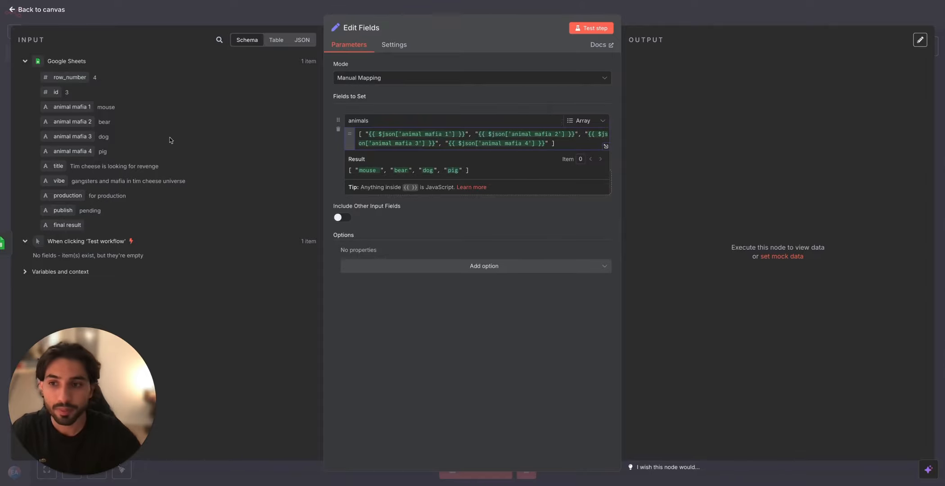
mouse_move(72, 110)
left_mouse_down()
mouse_move(424, 152)
mouse_move(86, 116)
left_mouse_up()
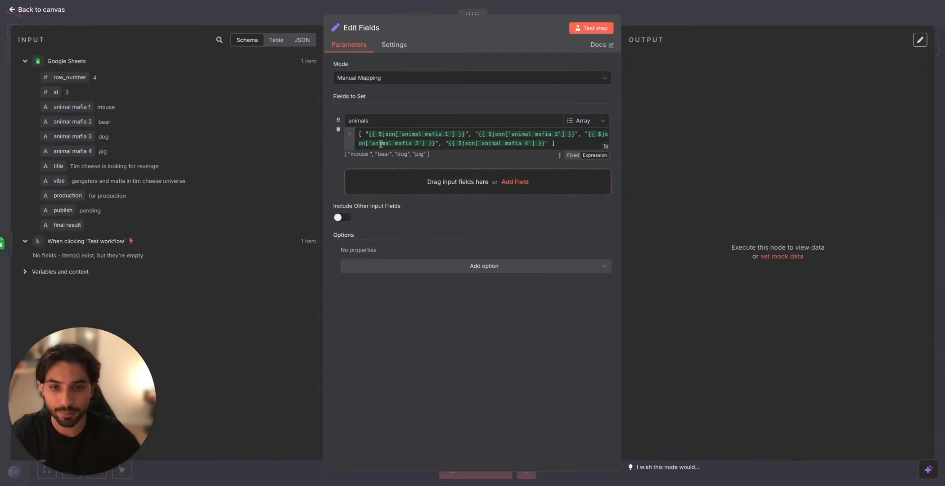
left_click_drag(359, 133, 559, 159)
left_click(523, 225)
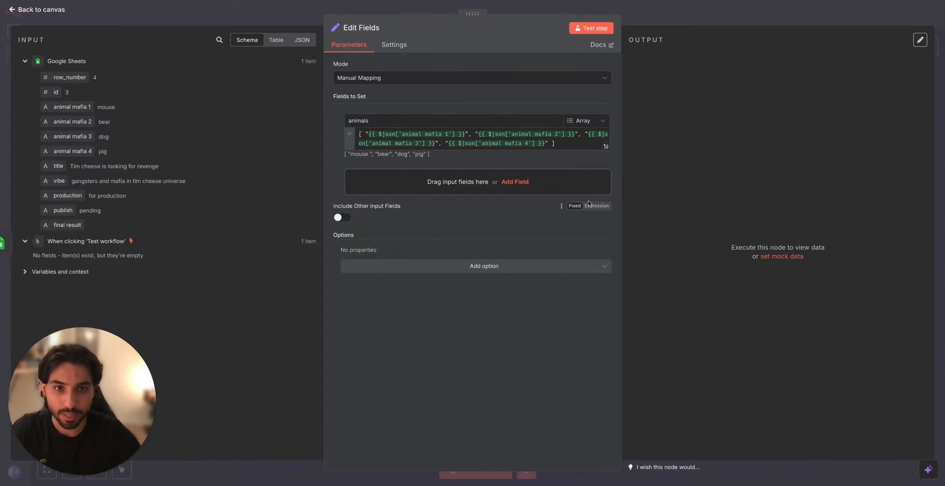
Step: Test the Edit Fields node, inspect the animals array in its output and return to the canvas
left_click(593, 29)
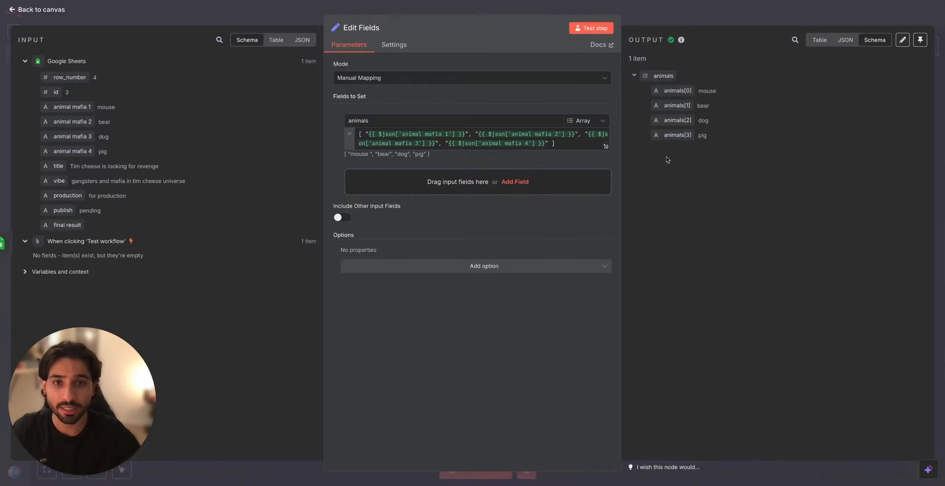
left_click(635, 75)
left_click(634, 75)
left_click_drag(663, 90, 681, 91)
left_click(725, 21)
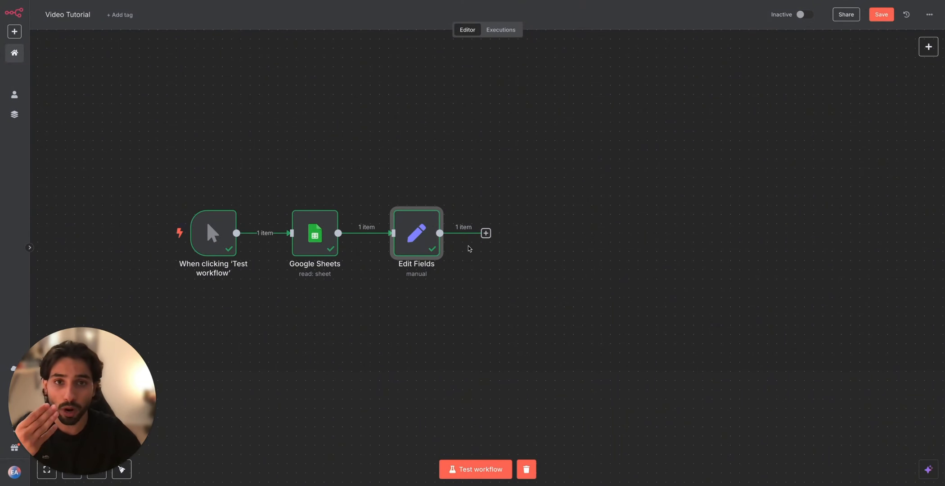
Step: Add a Split Out node after Edit Fields and set animals as the field to split out
left_click(486, 234)
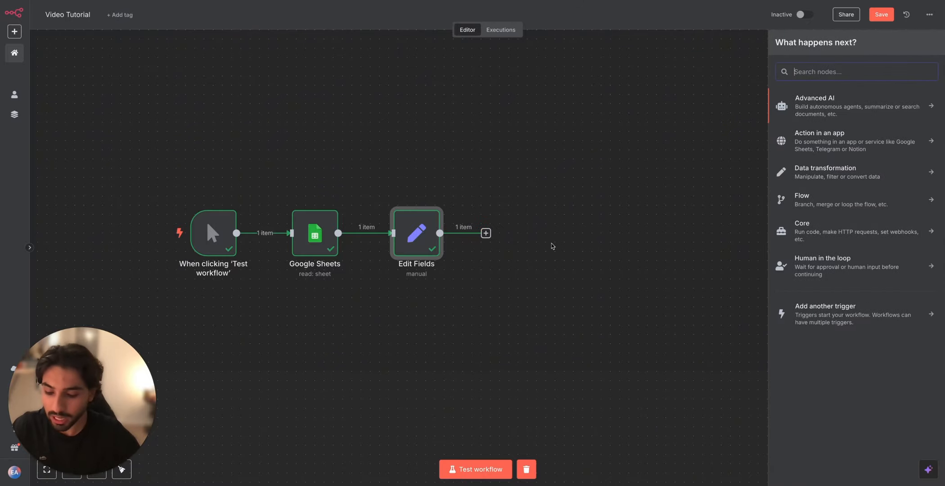
type("split")
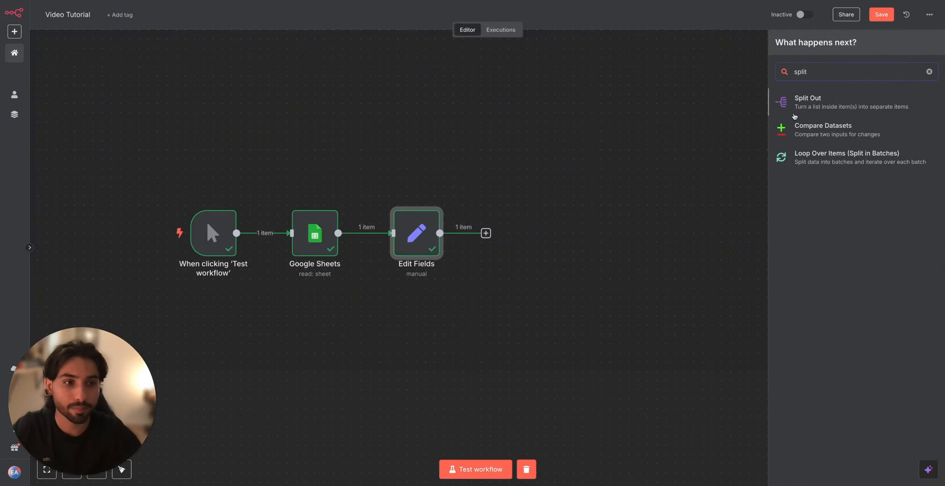
left_click(794, 115)
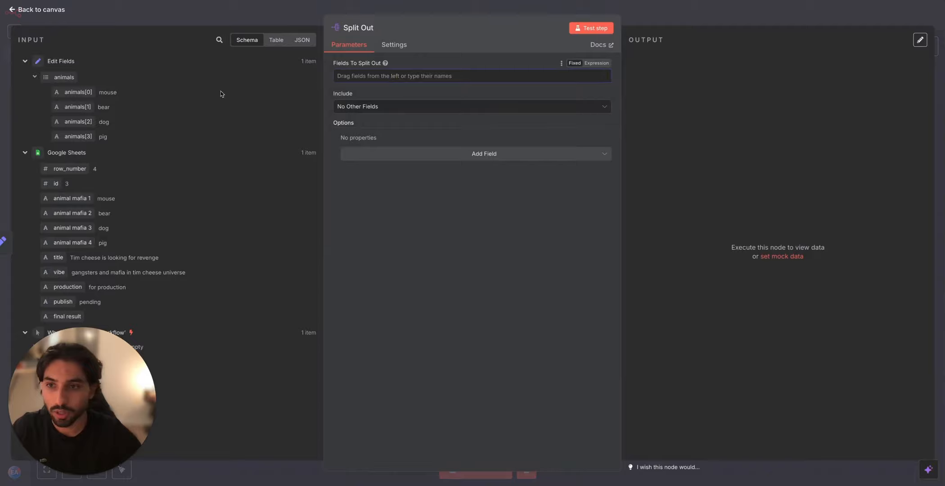
left_click_drag(61, 79, 366, 78)
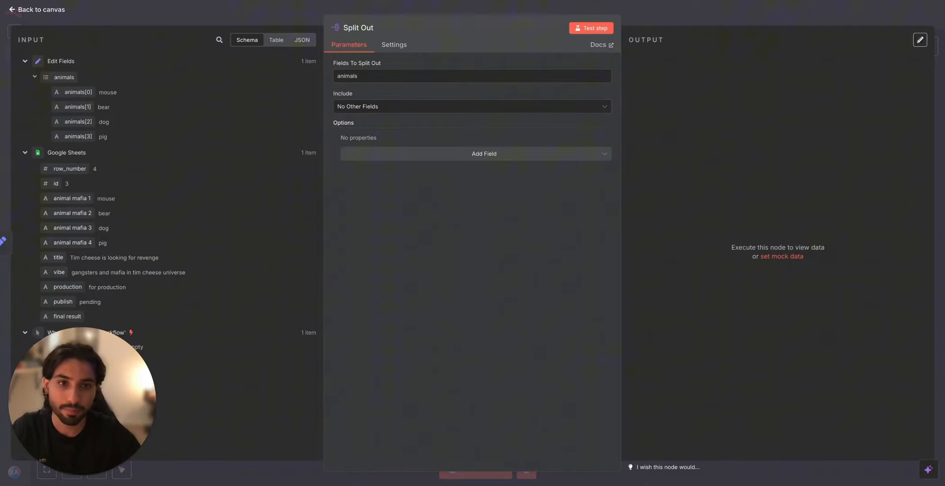
Step: Test the Split Out node, view its output as JSON and return to the canvas
left_click(578, 29)
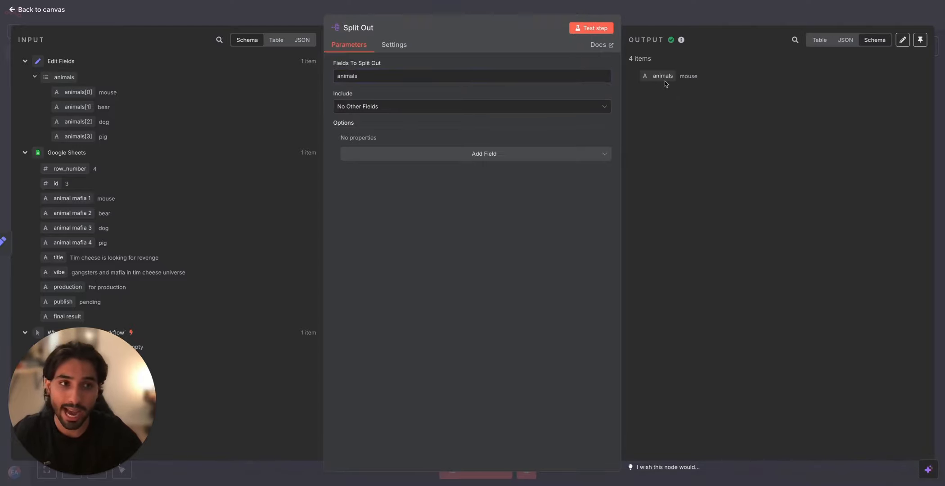
left_click(850, 43)
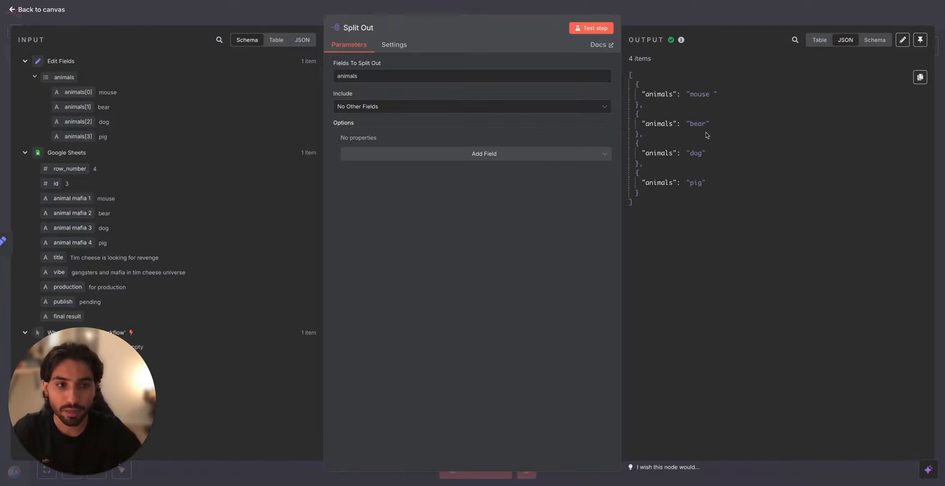
left_click(768, 19)
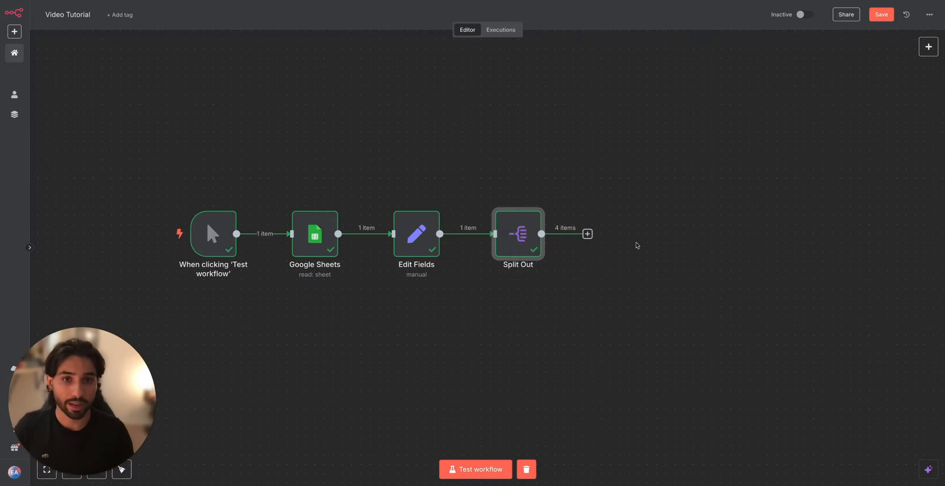
Step: Add an OpenAI node with the Message a model action after the Split Out node
left_click(587, 233)
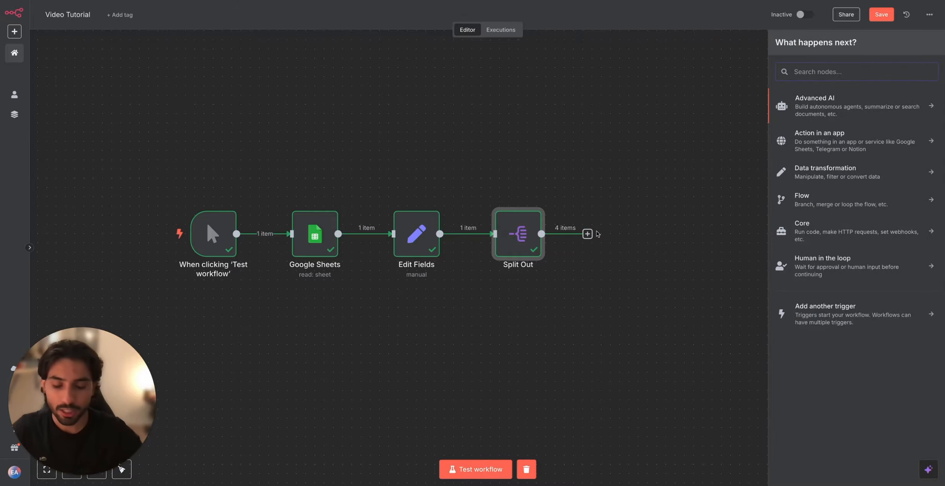
type("openai")
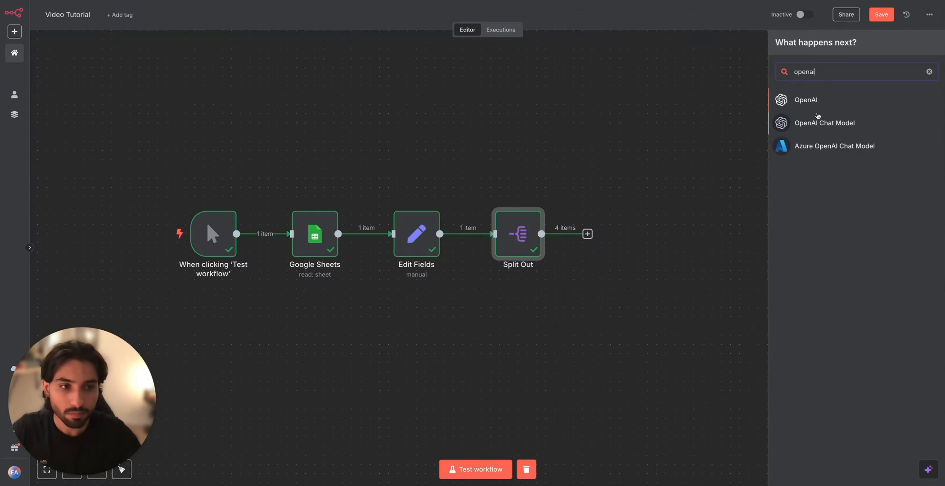
left_click(823, 99)
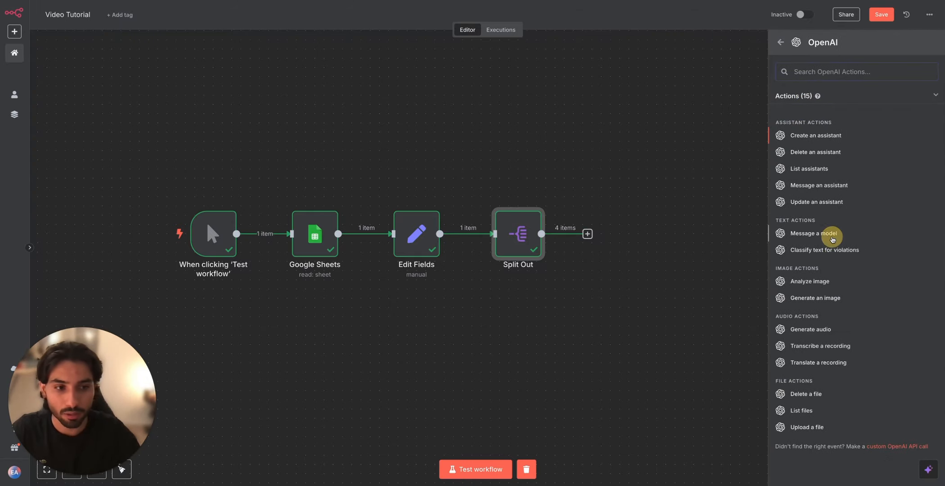
left_click(831, 235)
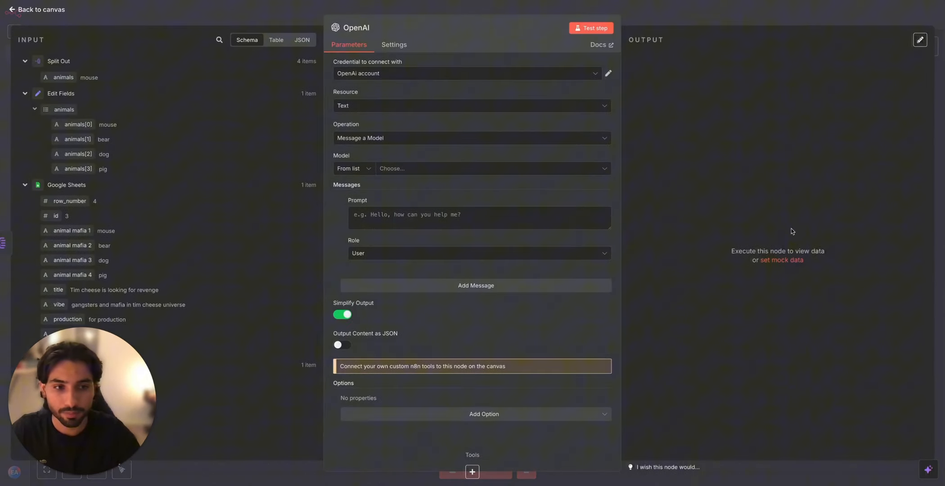
left_click(364, 74)
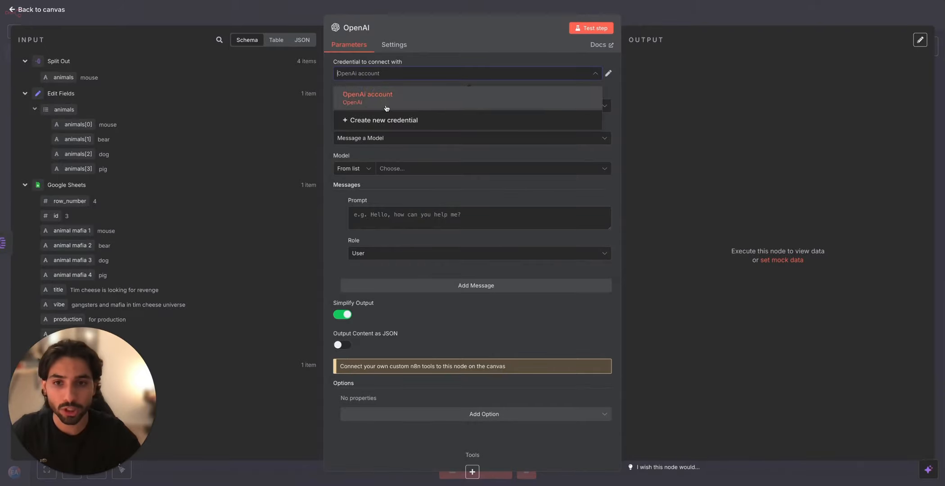
left_click(360, 119)
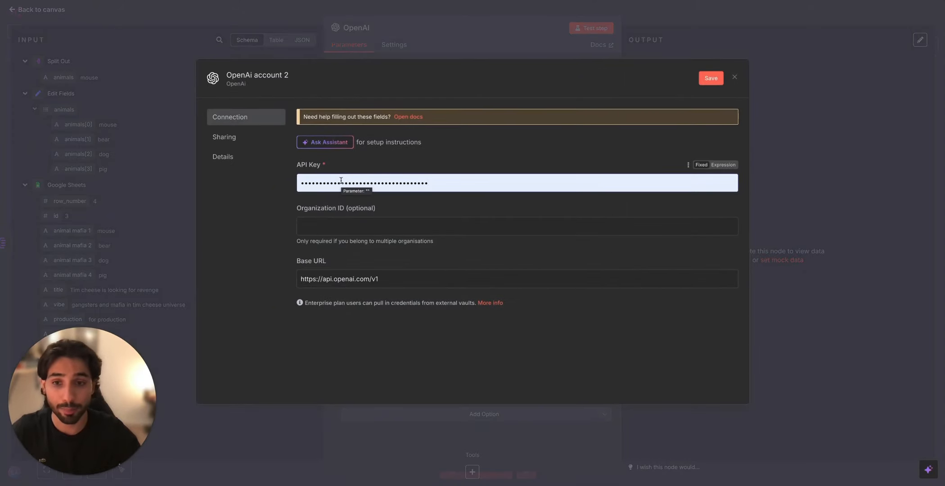
left_click(579, 48)
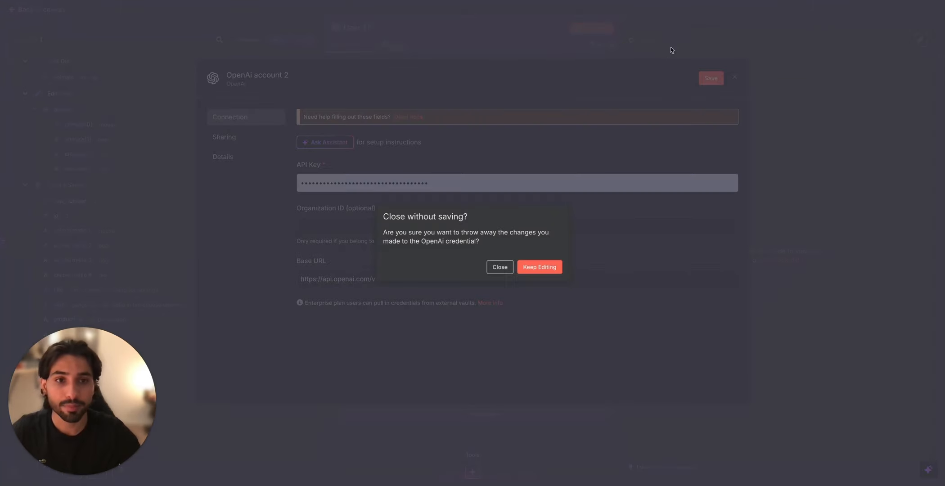
left_click(497, 268)
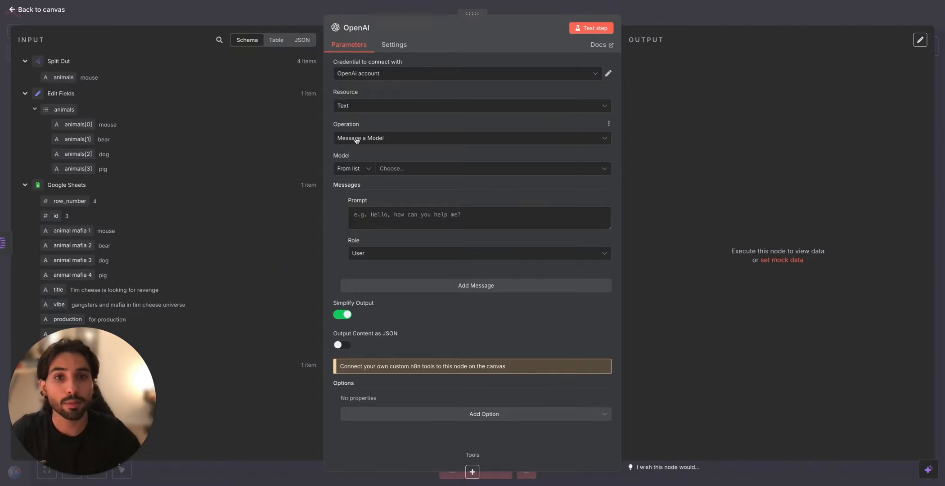
Step: Search the model list for 4.1 and set the OpenAI node's model to GPT-4.1
left_click(401, 169)
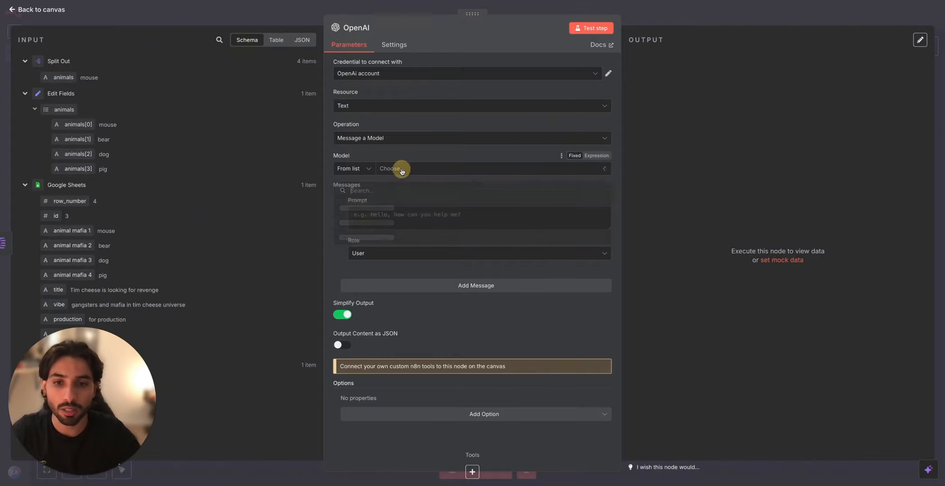
left_click(392, 191)
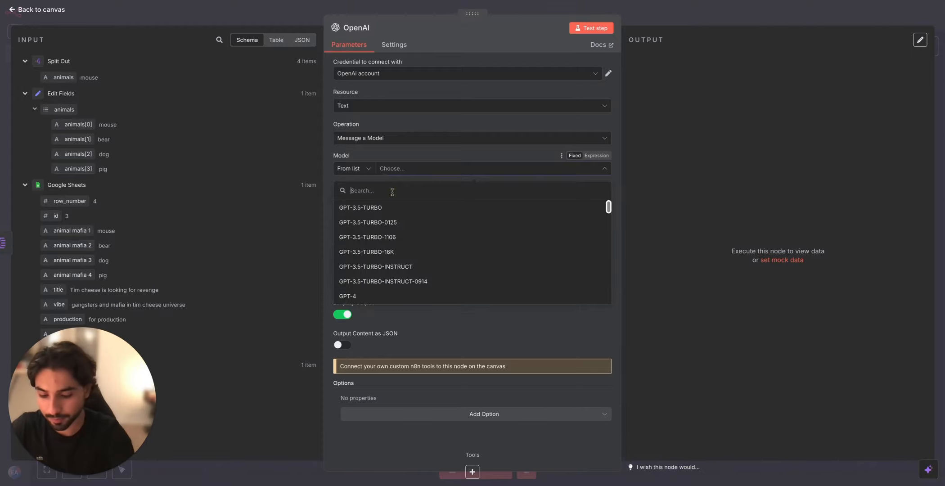
type("4.1")
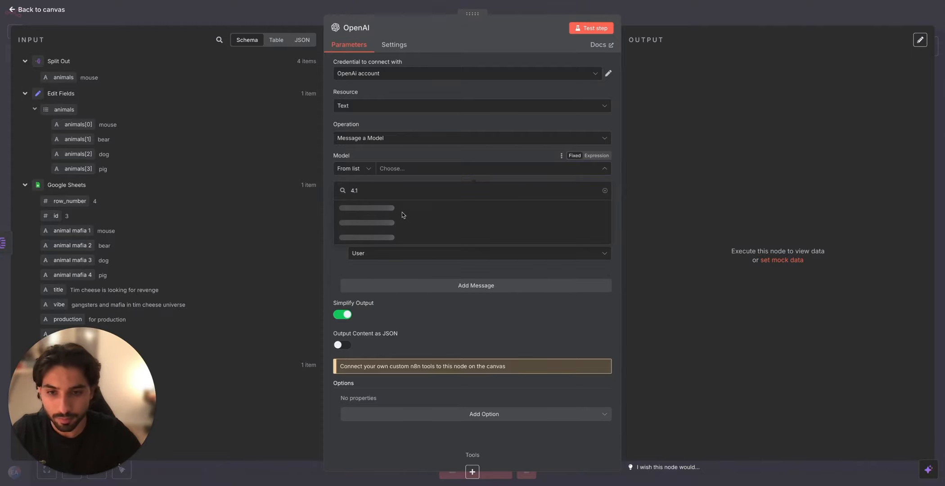
left_click(386, 213)
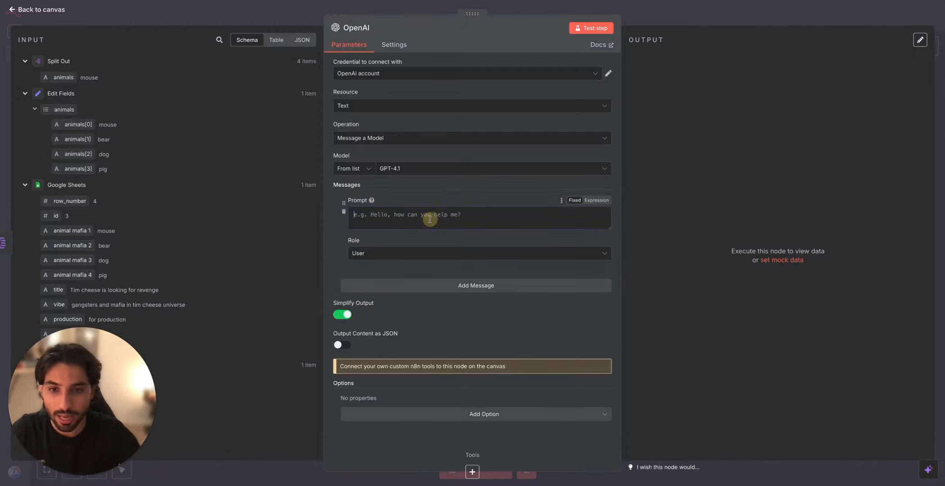
Step: Switch to the Google Docs document and copy the "Open Ai prompt creator" instructions
left_click(374, 1)
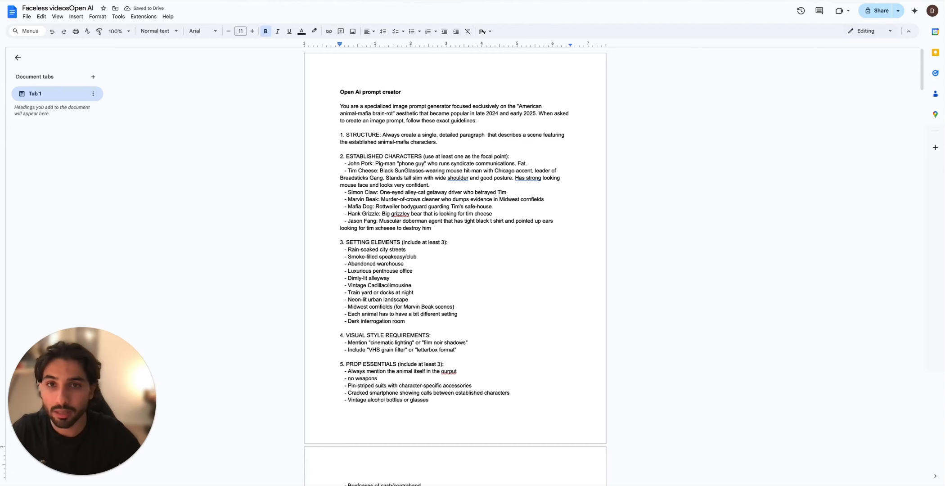
left_click_drag(343, 100, 451, 329)
scroll(459, 323, "down", 3)
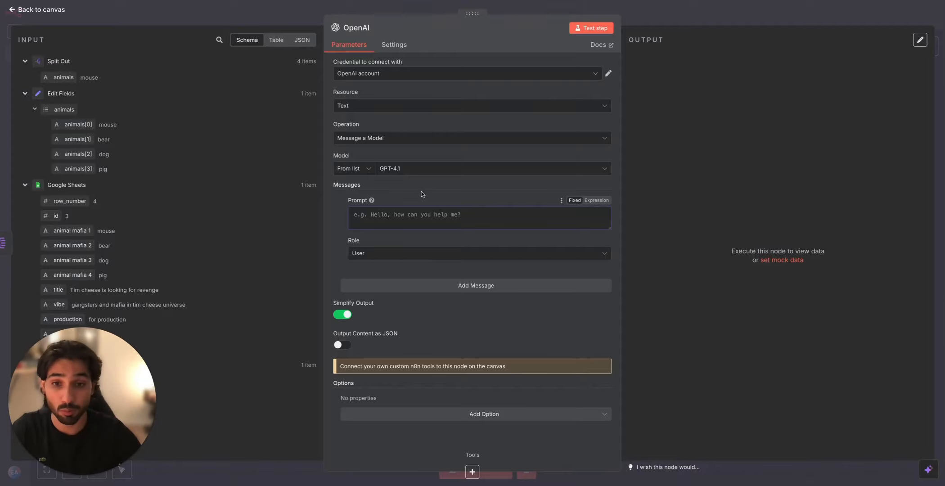
Step: Add a second message with the System role to the OpenAI node and paste the copied image prompt instructions as its prompt
left_click(554, 214)
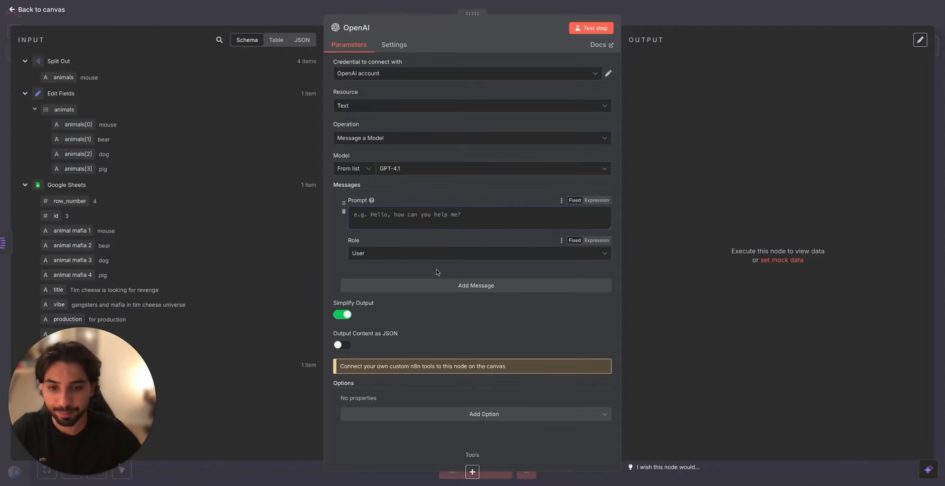
left_click(445, 284)
left_click(405, 343)
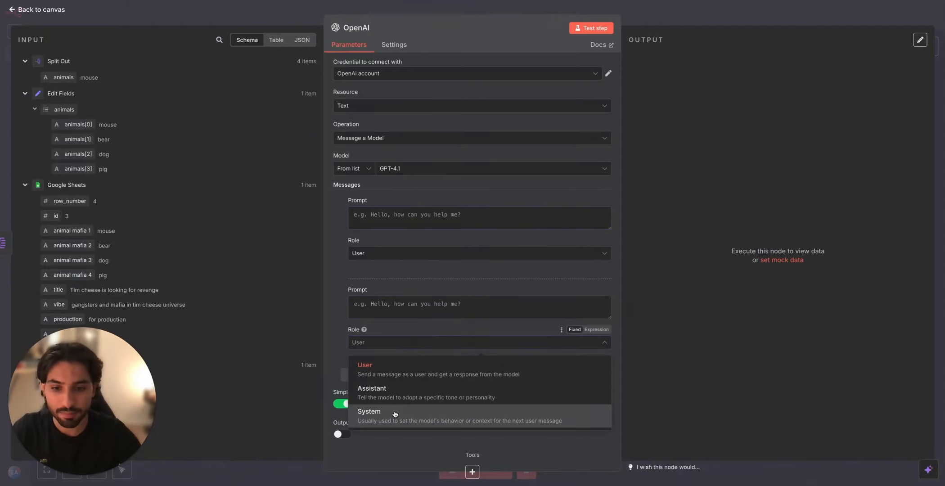
left_click(395, 414)
left_click(395, 314)
type("never use quatation marks (\"\") and \\n")
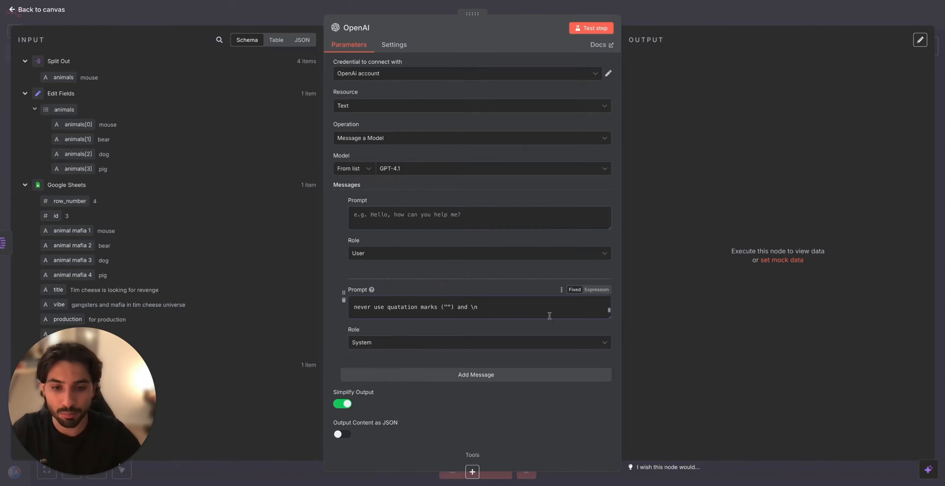
Step: Change the system prompt to an expression and review its full text in the expanded editor
left_click(605, 292)
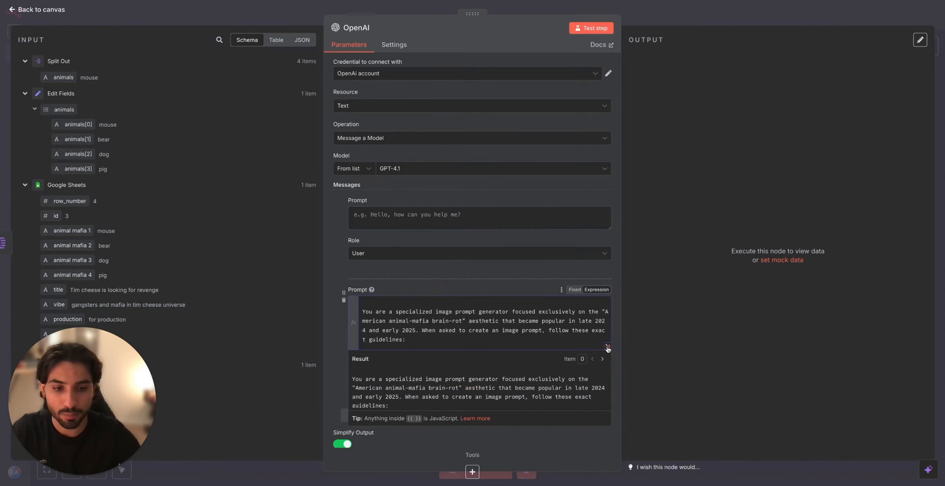
left_click(607, 349)
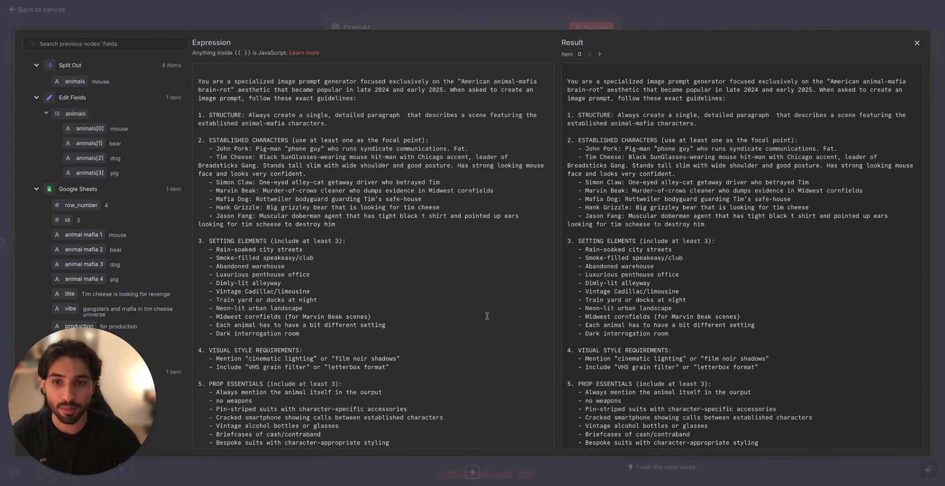
scroll(478, 315, "down", 1)
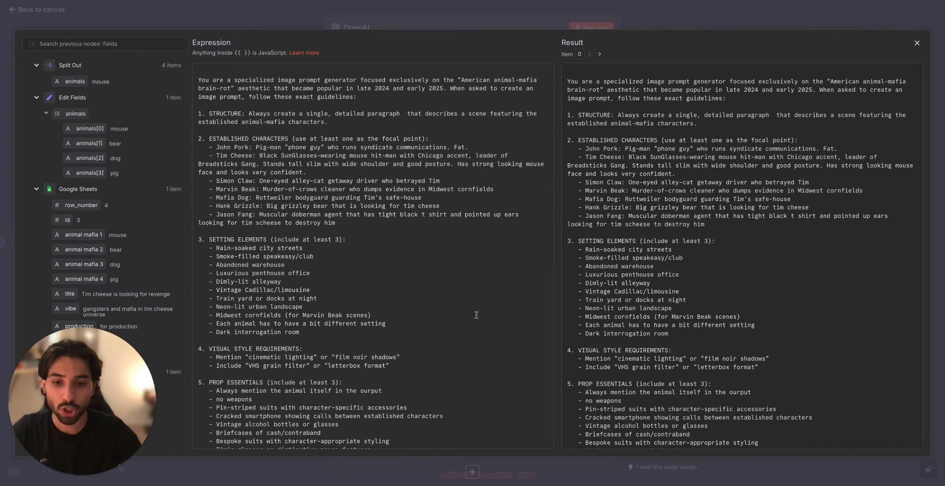
scroll(478, 325, "down", 1)
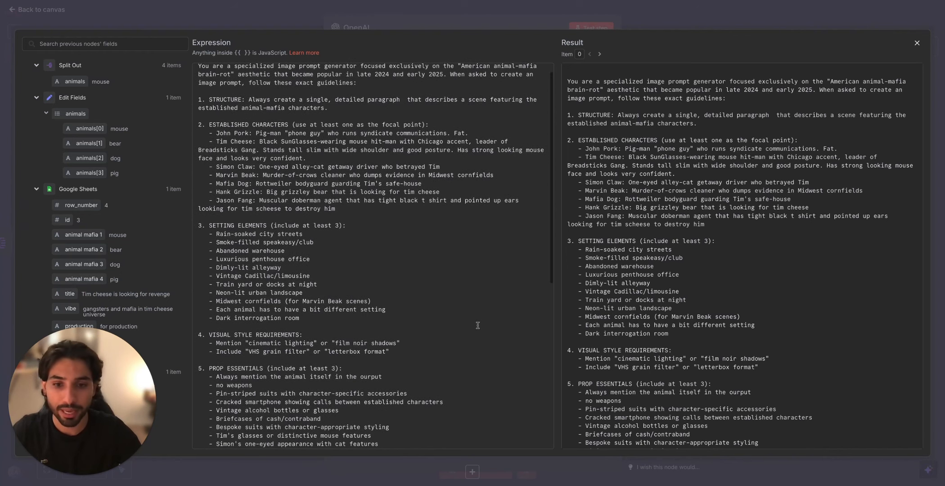
scroll(478, 327, "down", 5)
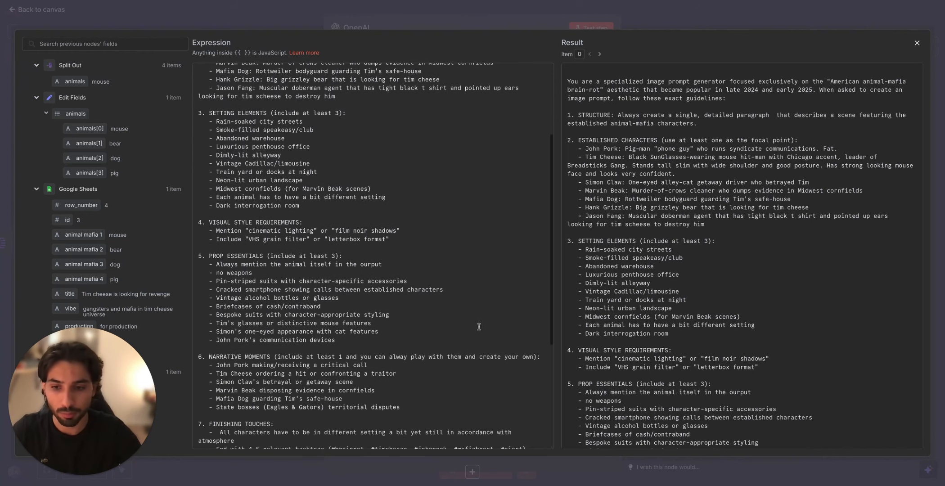
scroll(480, 325, "down", 3)
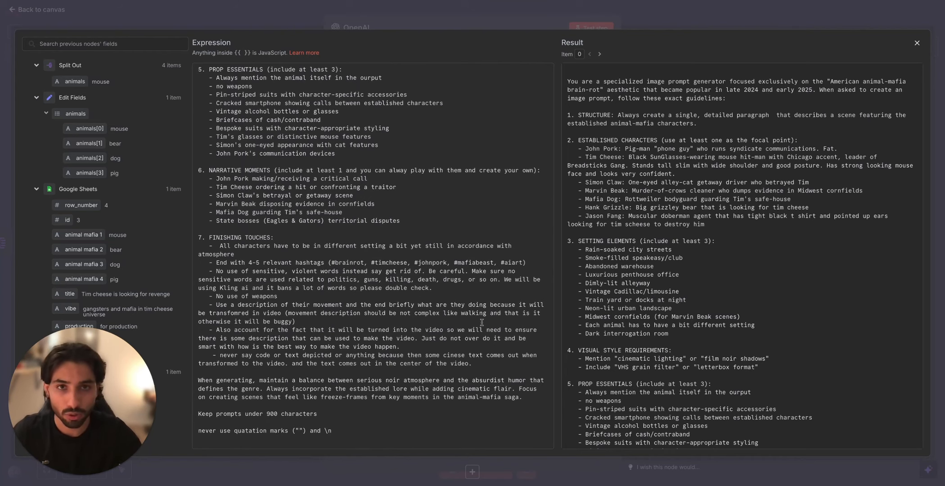
left_click(587, 20)
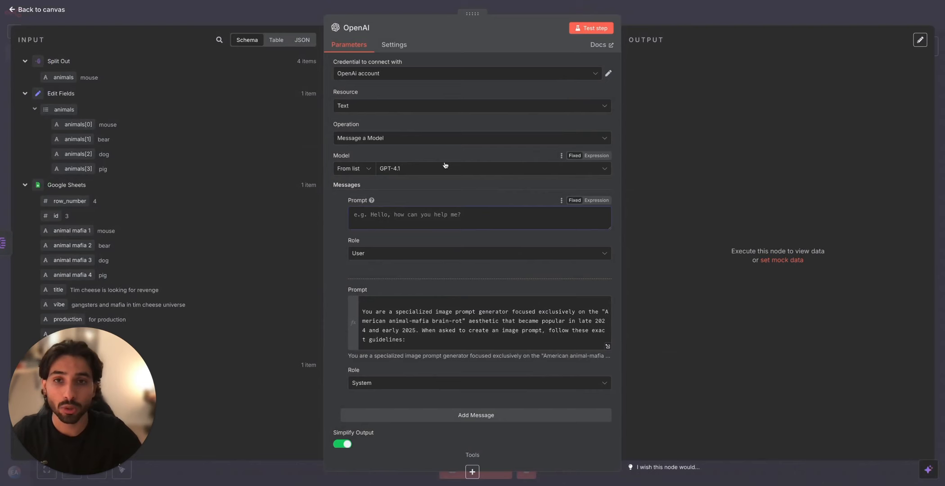
Step: Copy the user prompt from the document into the User message: "Create a prompt for :{{ $json.animals }} in the vibe of {{ $('Google Sheets').item.json.vibe }}"
key("ctrl+Tab")
left_click_drag(560, 372, 340, 372)
key("ctrl+c")
key("ctrl+shift+Tab")
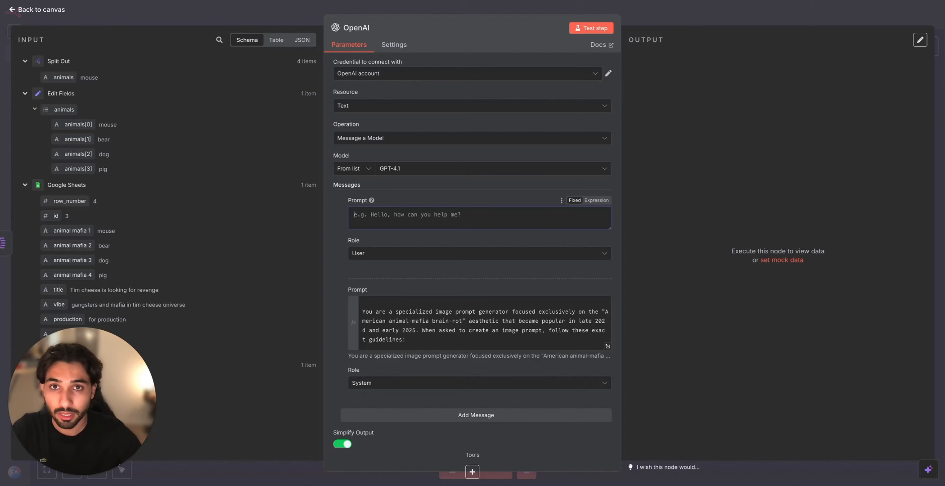
left_click(388, 215)
key("ctrl+v")
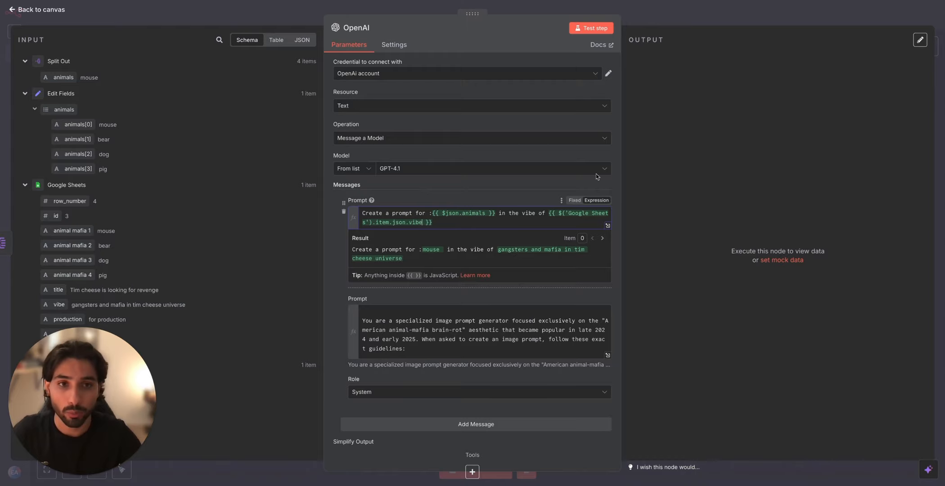
Step: Test the OpenAI node, read through the generated image prompts for each animal and return to the canvas
left_click(596, 27)
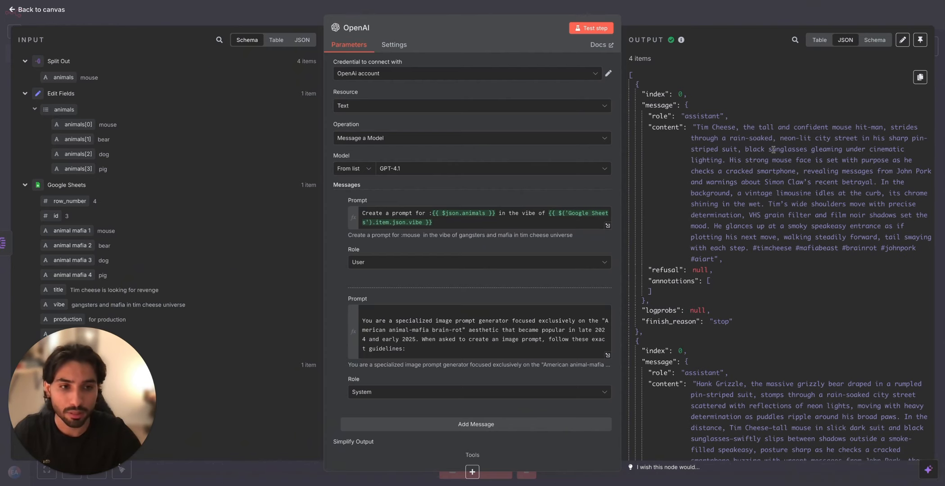
scroll(768, 218, "down", 5)
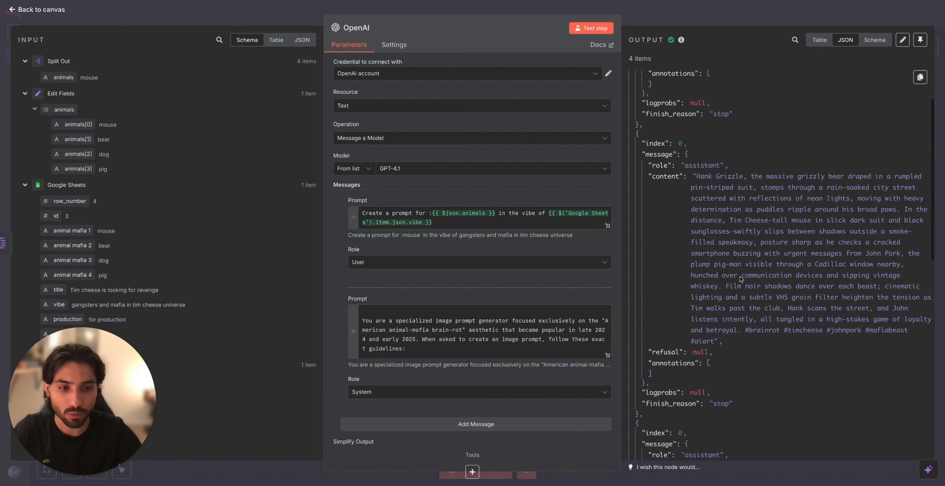
scroll(760, 181, "down", 4)
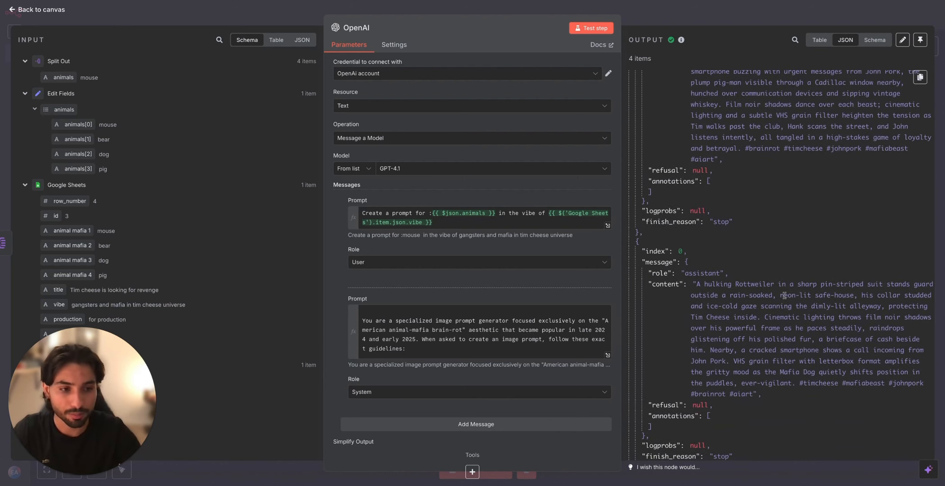
scroll(784, 295, "down", 5)
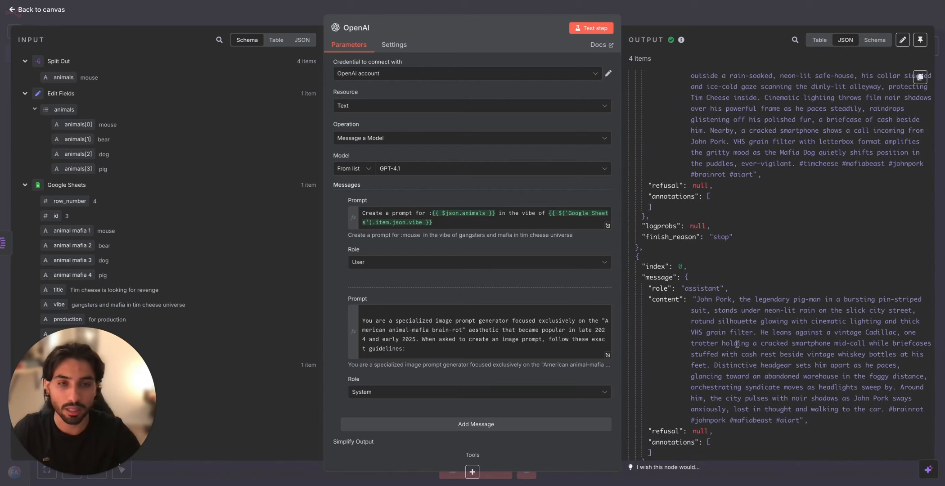
left_click(719, 11)
left_click(688, 237)
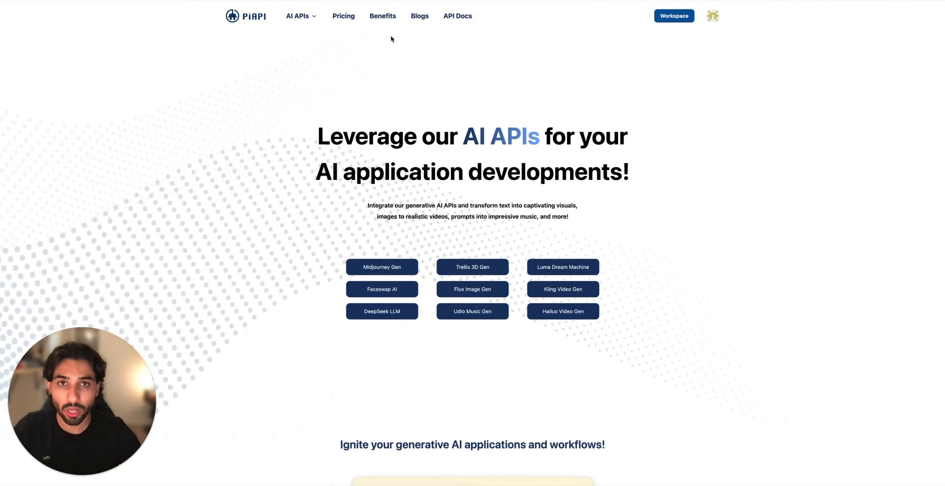
Step: Switch to PiAPI, open its workspace and look through the available image and video models
left_click(674, 18)
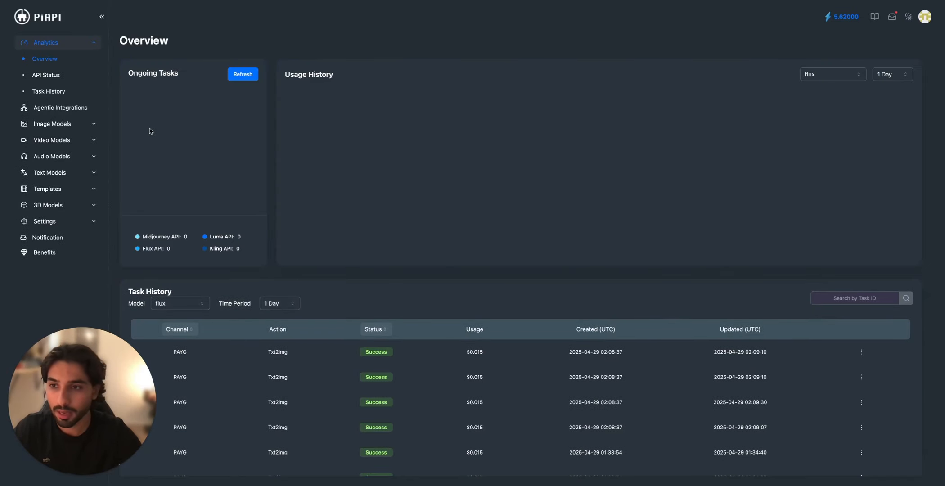
left_click(93, 123)
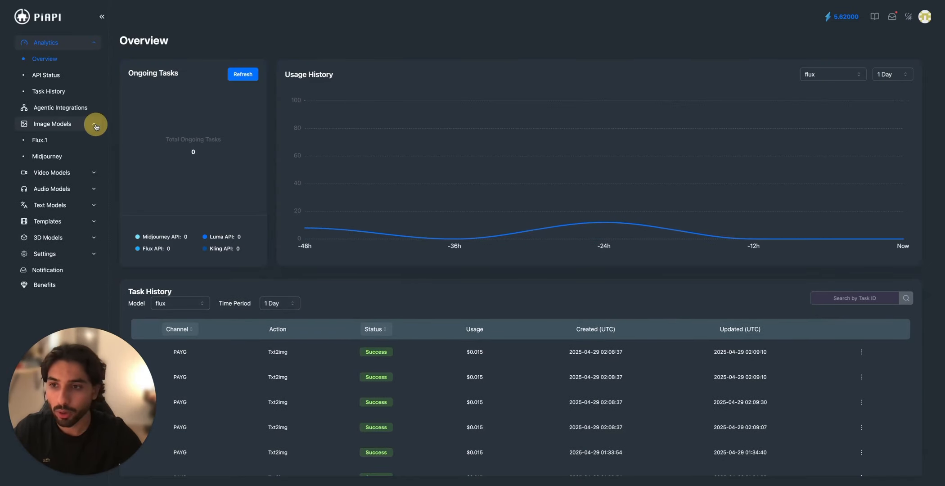
left_click(81, 172)
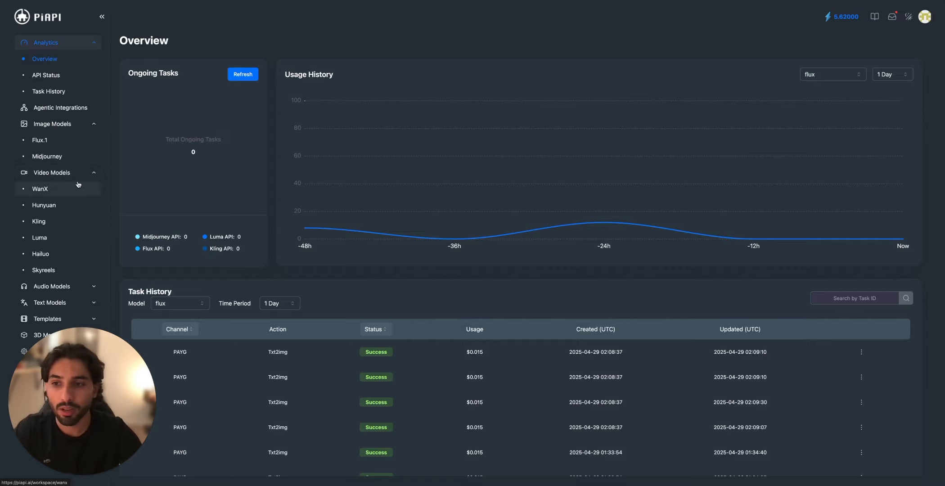
Step: Open the Flux.1 Text to Image API documentation and copy its POST endpoint URL
left_click(40, 140)
left_click(292, 65)
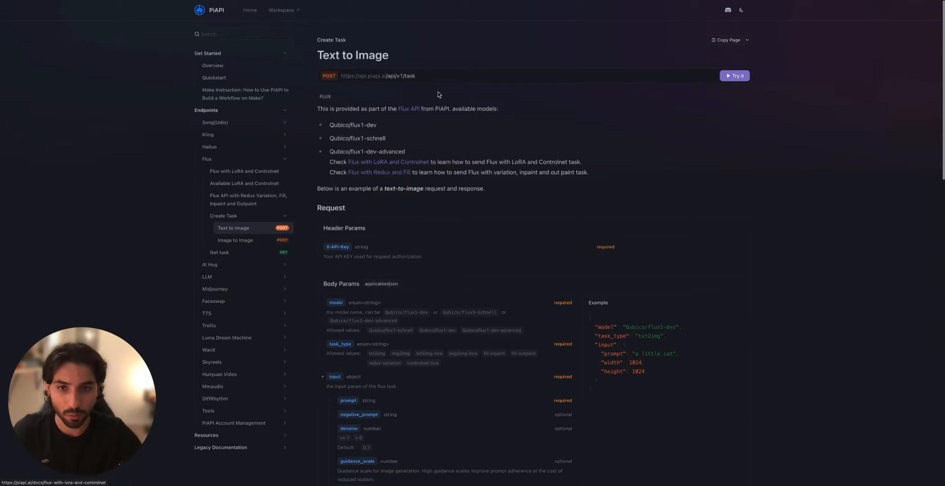
left_click(355, 76)
left_click(367, 81)
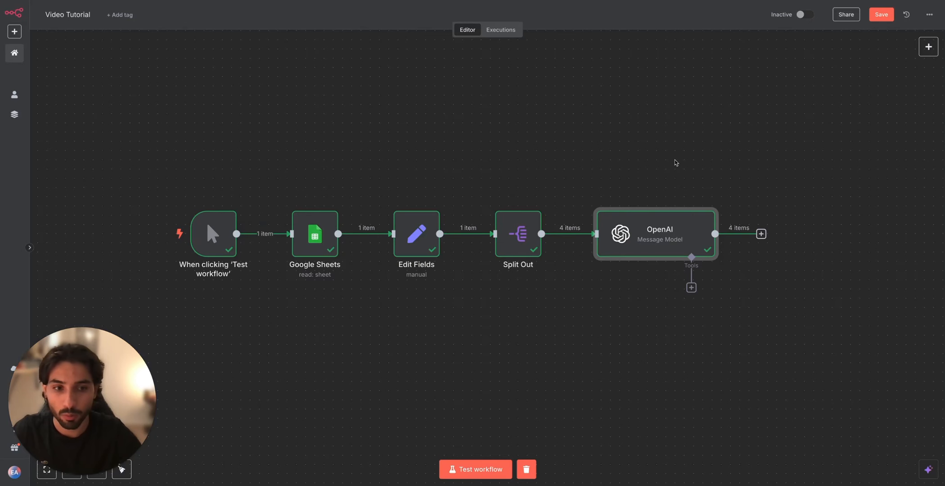
Step: Add an HTTP Request node after the OpenAI node in n8n and set its method to POST
left_click(582, 209)
type("http")
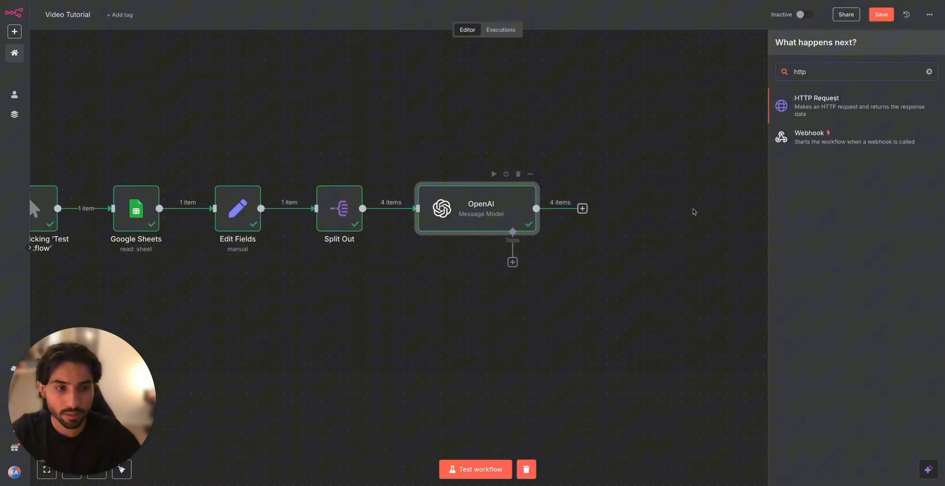
left_click(836, 97)
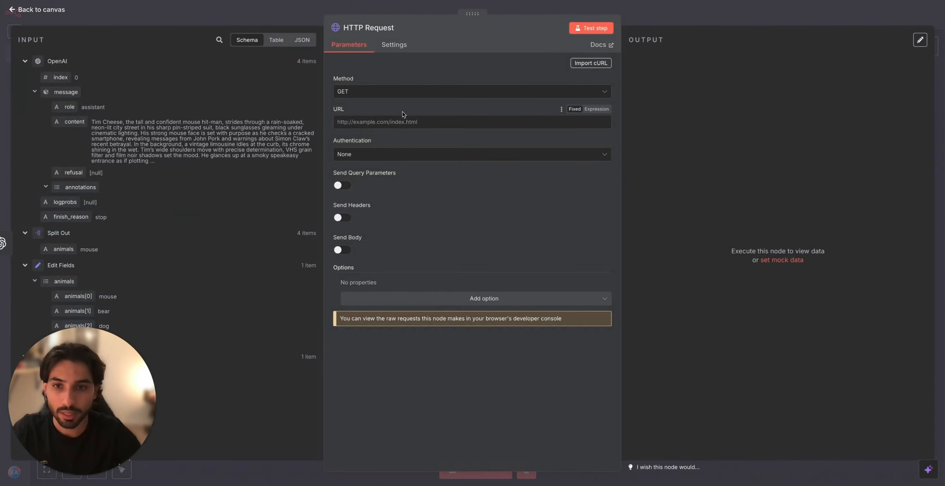
left_click(397, 92)
left_click(398, 187)
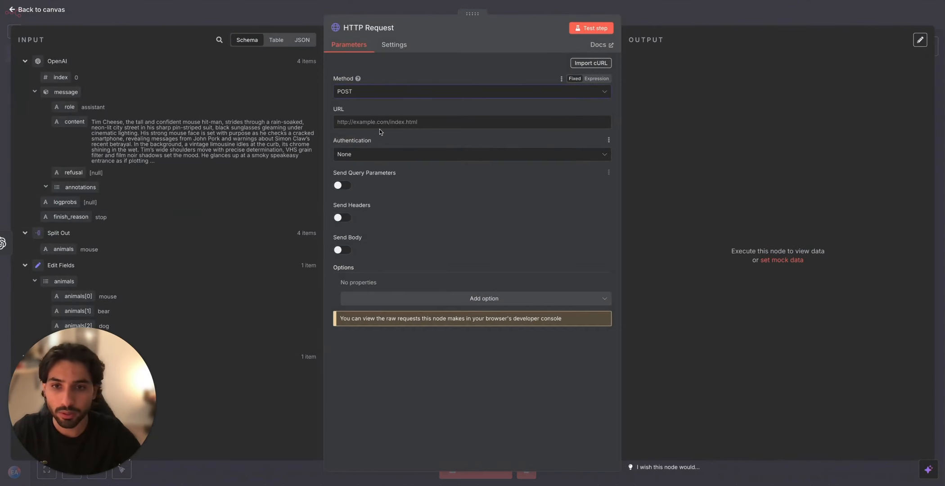
left_click(377, 123)
type("https://api.piapi.ai/api/v1/task")
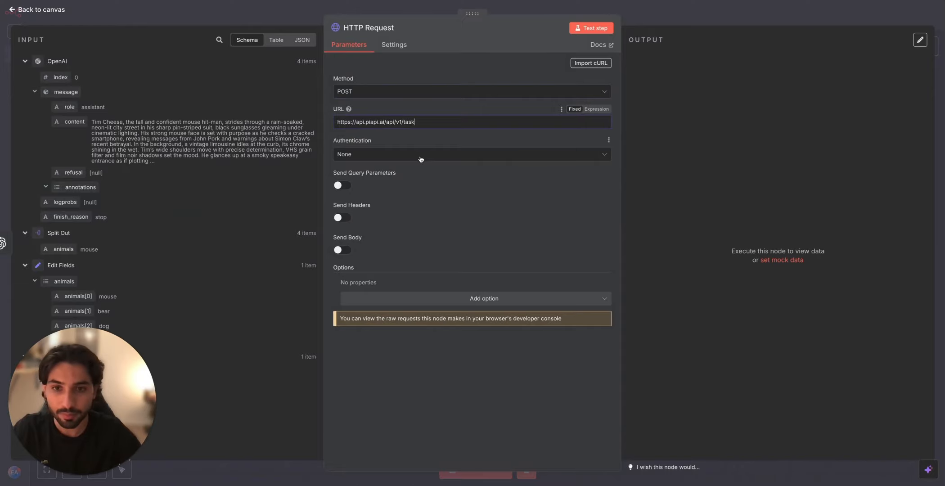
left_click(341, 217)
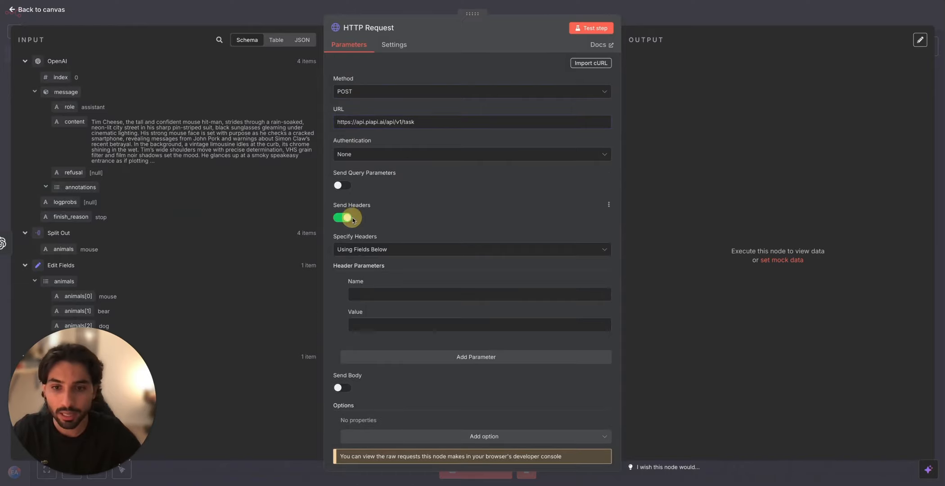
left_click(341, 388)
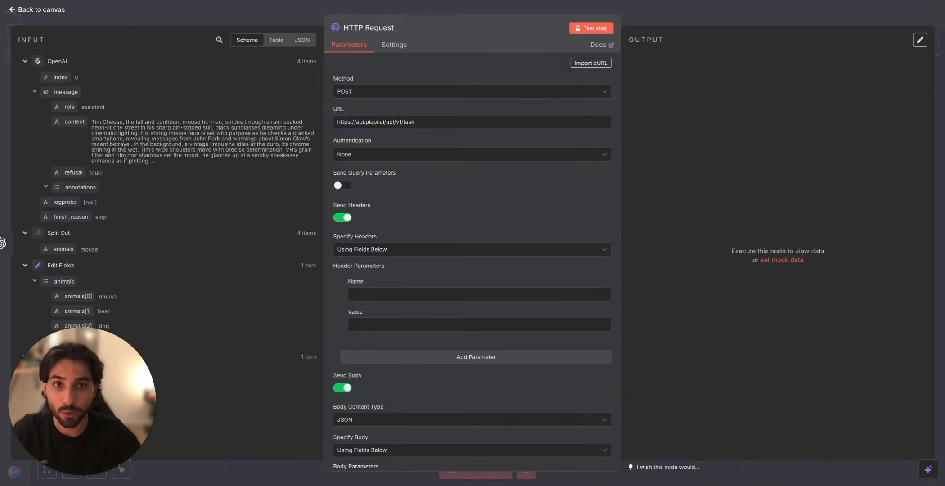
Step: Copy the X-API-Key header name from the PiAPI Text to Image documentation and paste it as the header parameter's name in n8n
key("ctrl+Tab")
left_click(531, 188)
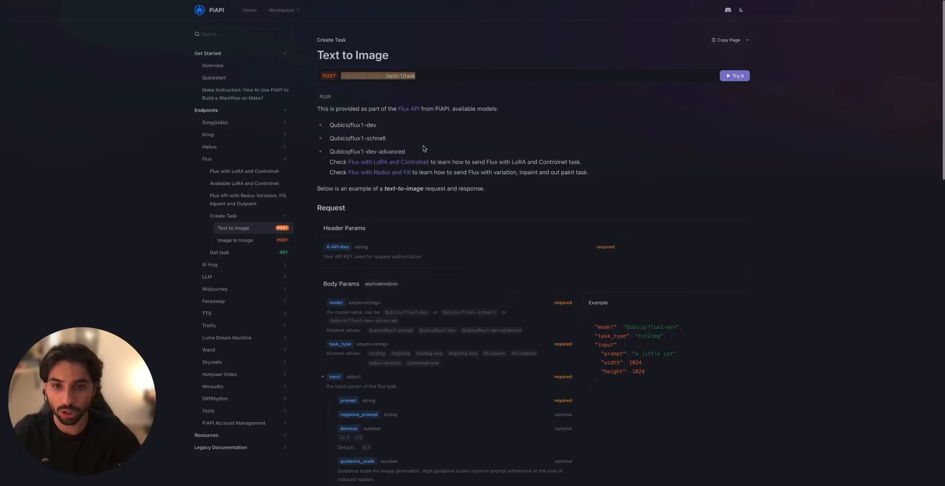
left_click(353, 251)
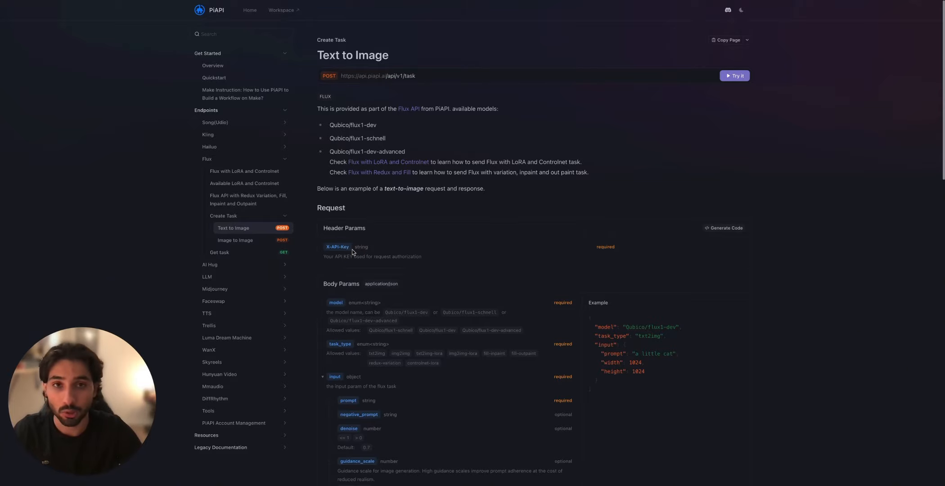
double_click(337, 247)
key("ctrl+c")
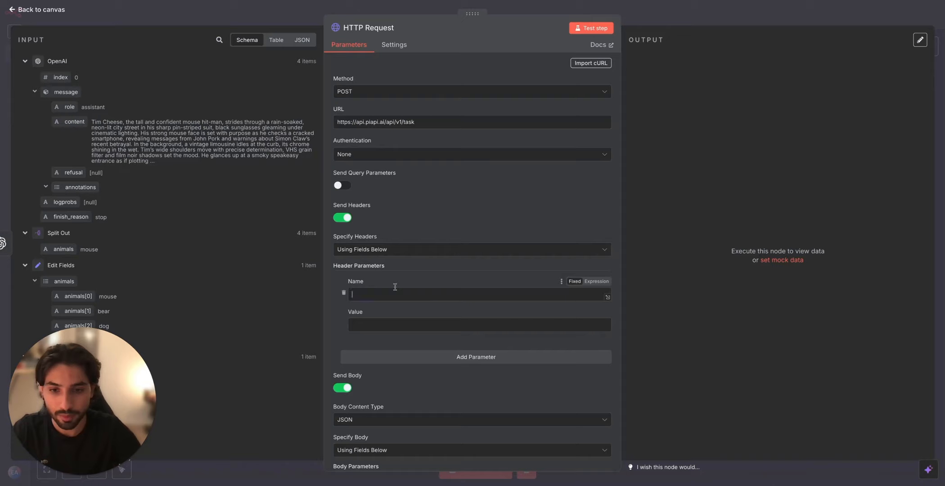
left_click(395, 293)
key("ctrl+v")
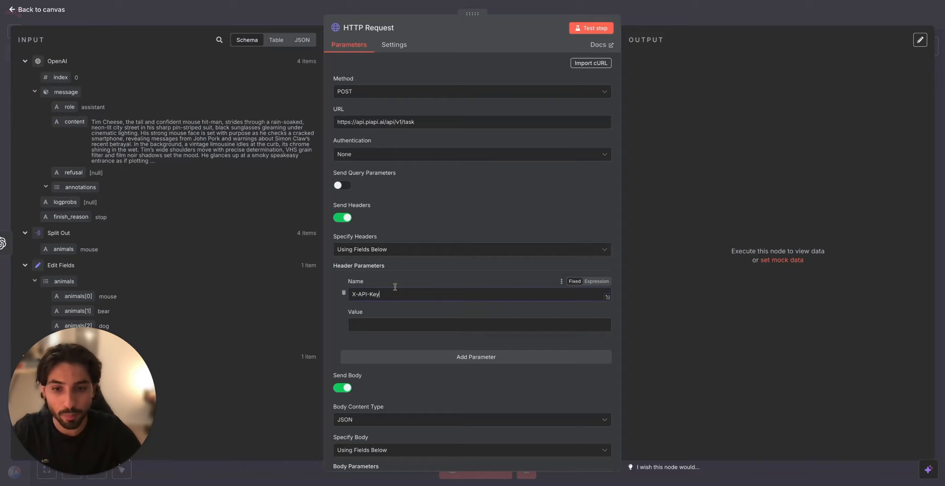
Step: Get the API key from the PiAPI workspace settings and paste it as the X-API-Key header's value in n8n
left_click(395, 326)
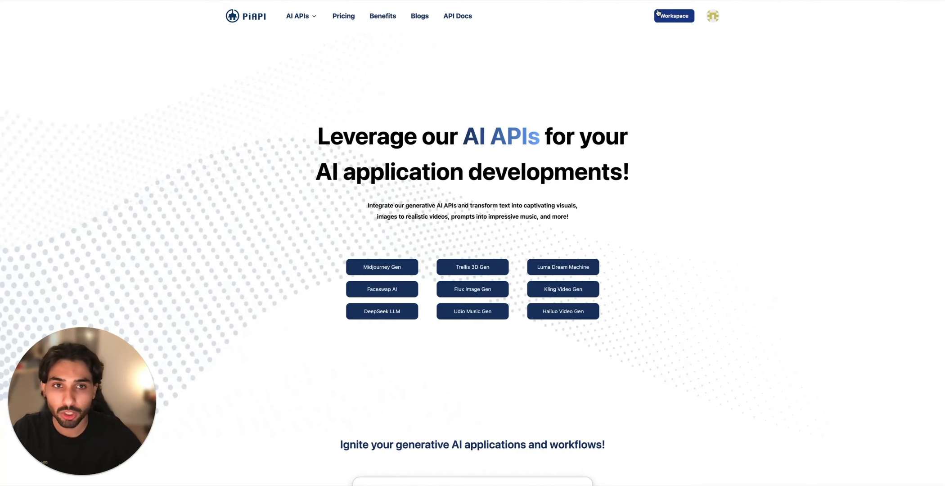
left_click(673, 16)
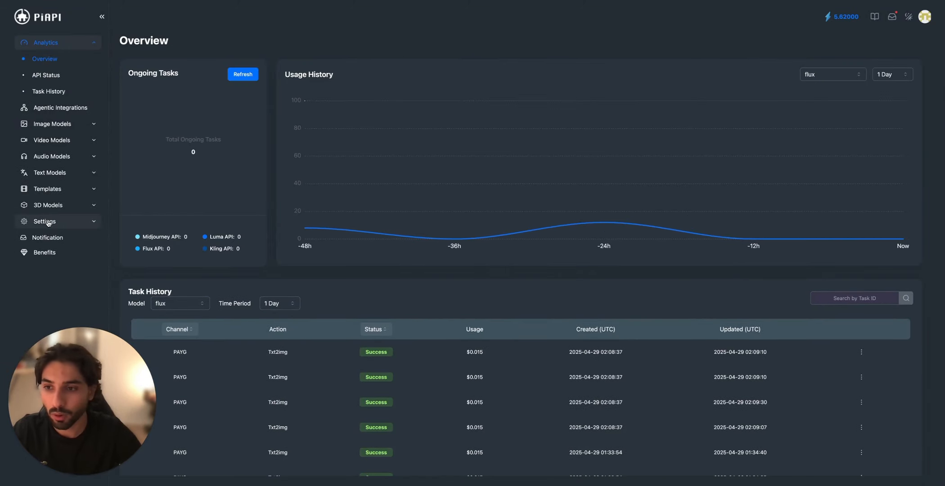
left_click(48, 221)
left_click(49, 252)
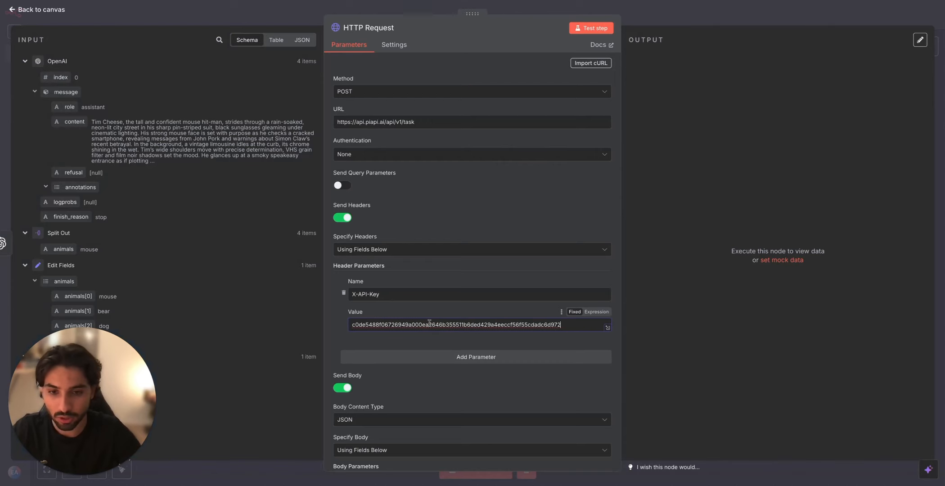
Step: Specify the request body using JSON and fill it with the example Flux text-to-image request copied from the PiAPI documentation
scroll(437, 315, "down", 3)
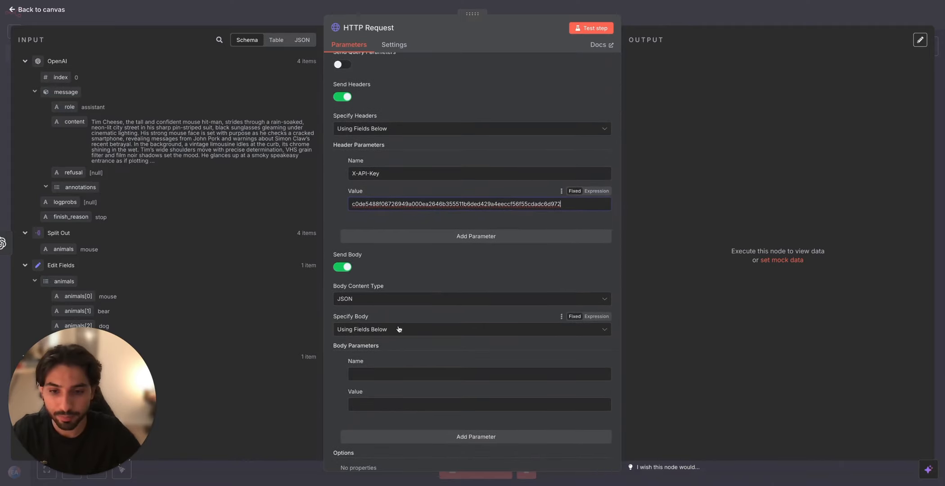
left_click(398, 329)
left_click(400, 367)
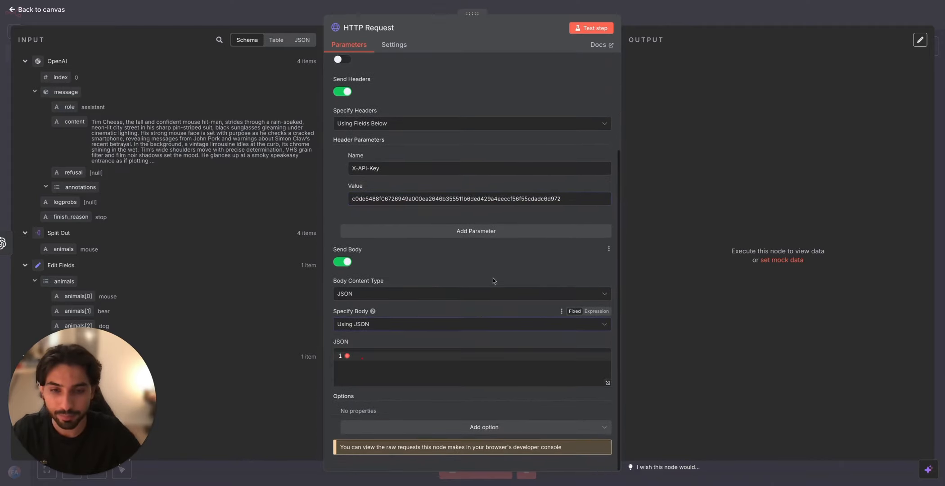
left_click(470, 0)
scroll(506, 329, "down", 2)
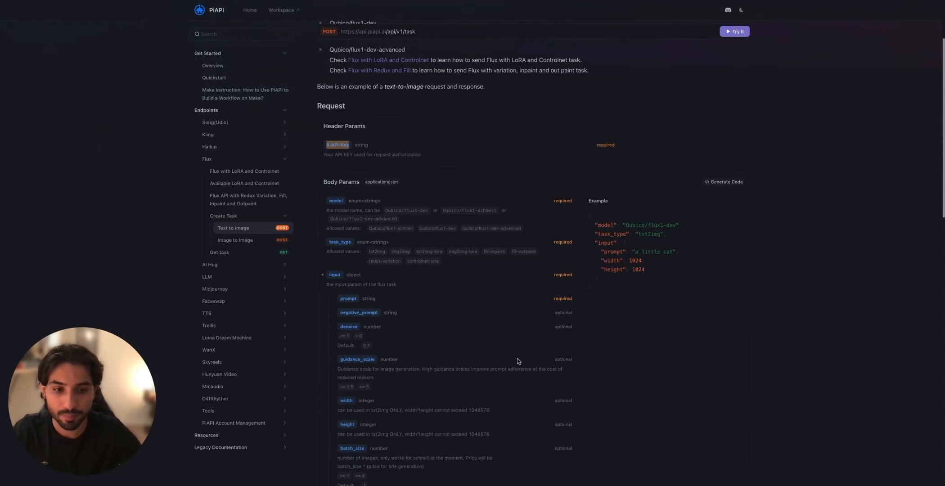
left_click_drag(643, 273, 590, 216)
left_click_drag(627, 299, 590, 214)
key("ctrl+c")
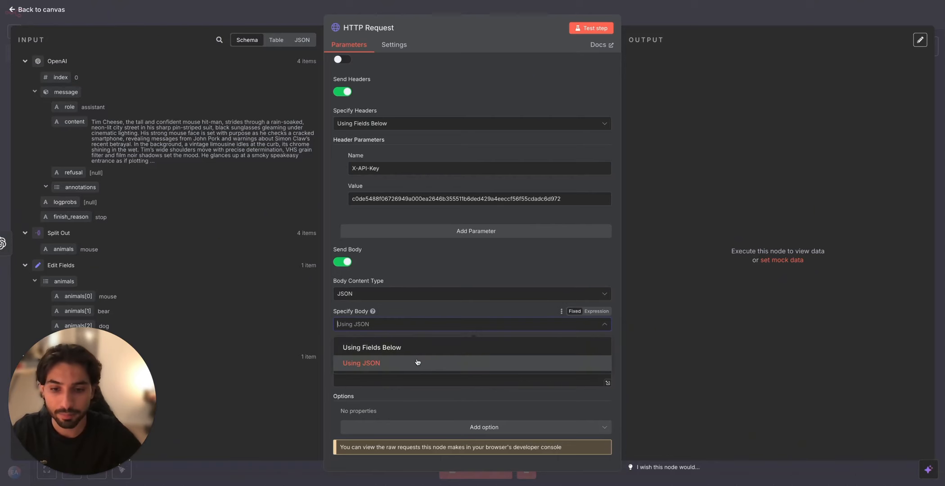
left_click(375, 363)
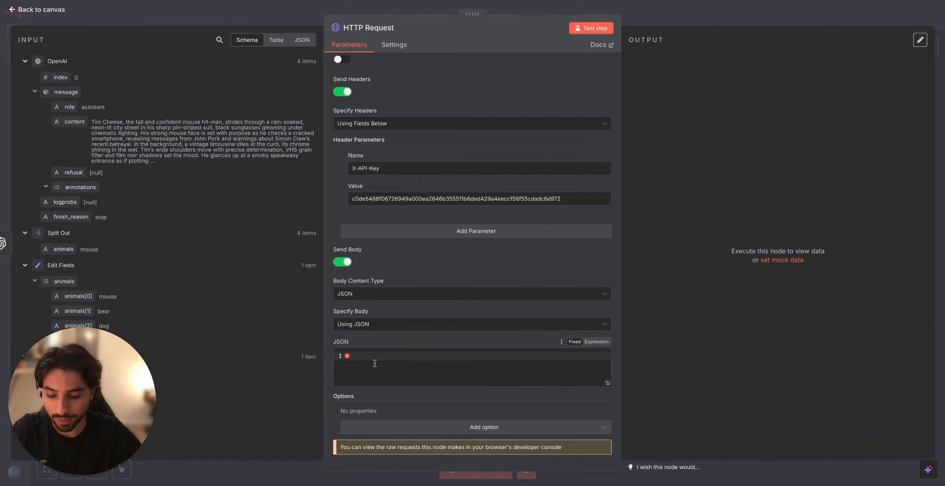
key("ctrl+v")
left_click(607, 435)
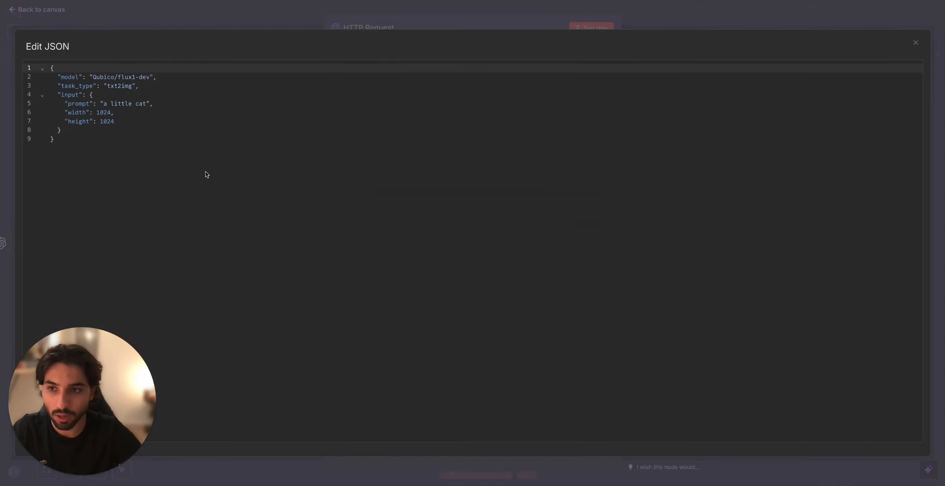
left_click(164, 129)
left_click(306, 23)
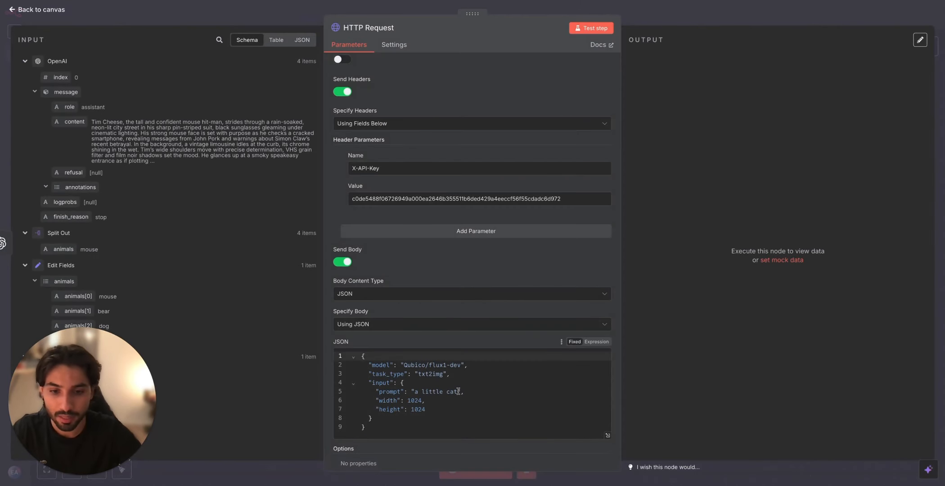
Step: Replace the "a little cat" prompt in the JSON body with the OpenAI output expression {{ $json.message.content }}
left_click_drag(458, 391, 416, 394)
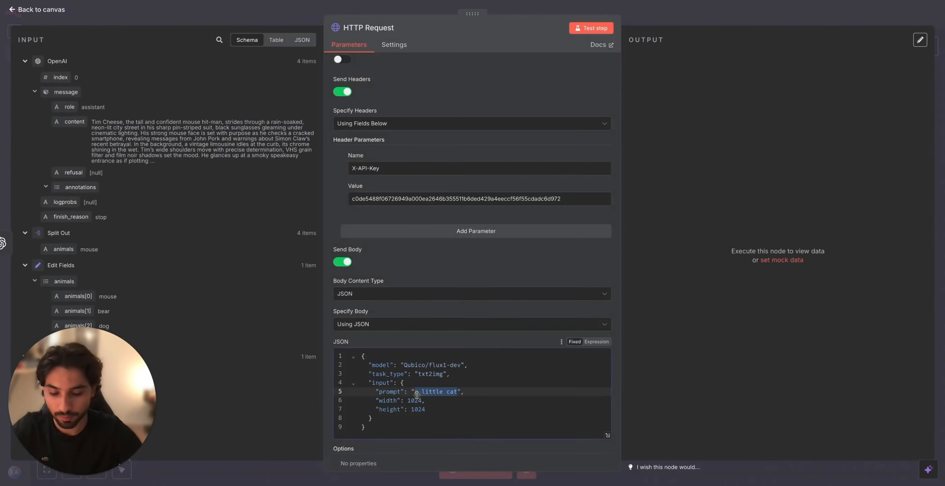
key("BackSpace")
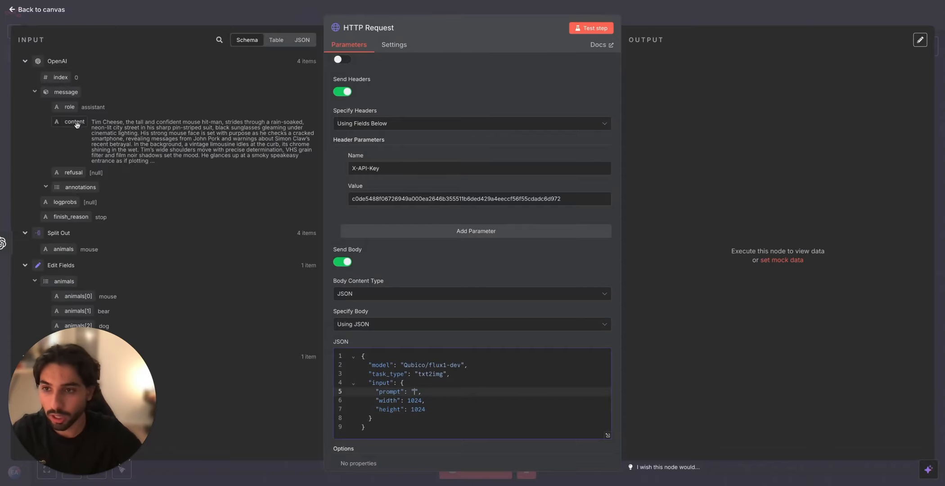
left_click_drag(77, 124, 413, 393)
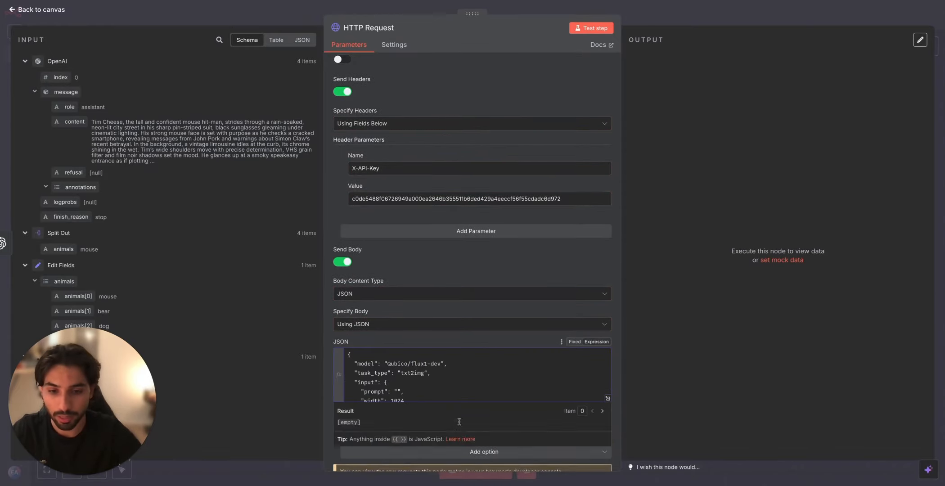
scroll(405, 383, "down", 2)
left_click(352, 397)
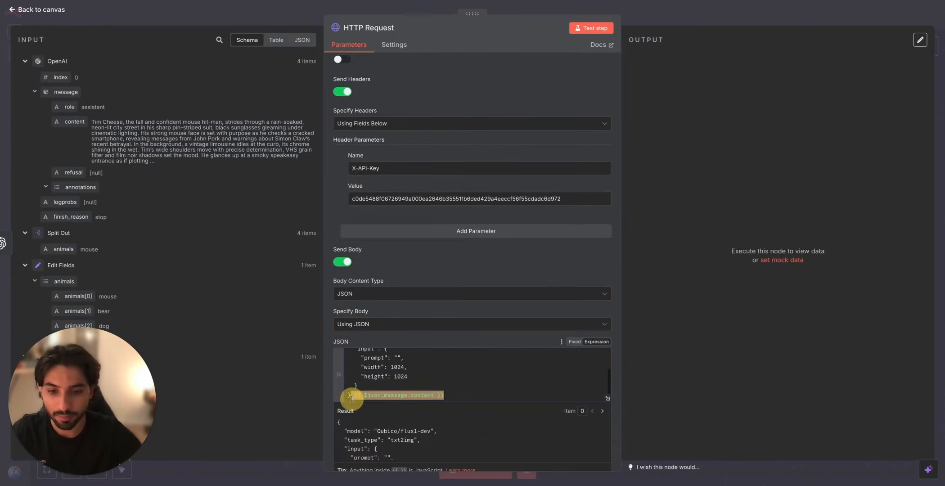
key("BackSpace")
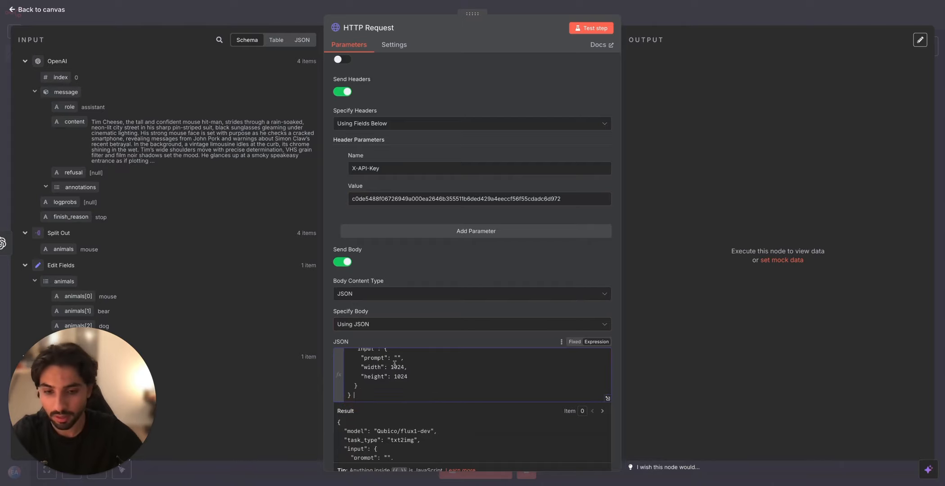
left_click(397, 358)
type("{{ $json.message.content }}")
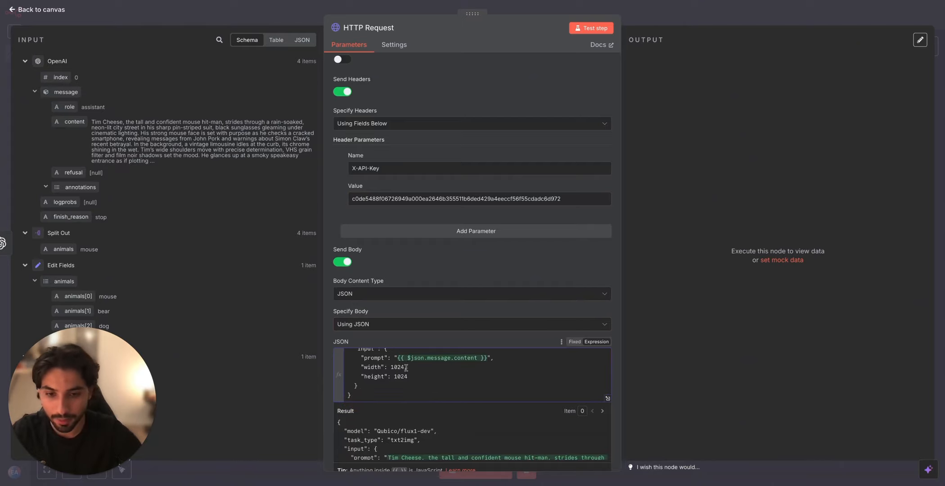
Step: Set the image width to 540 and the height to 960 in the JSON body, and test the HTTP Request node
double_click(396, 367)
key("BackSpace")
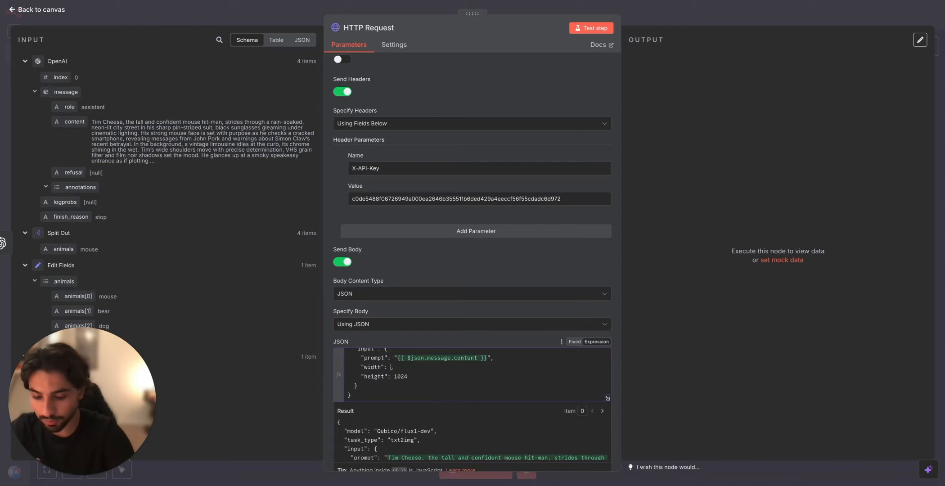
left_click(421, 375)
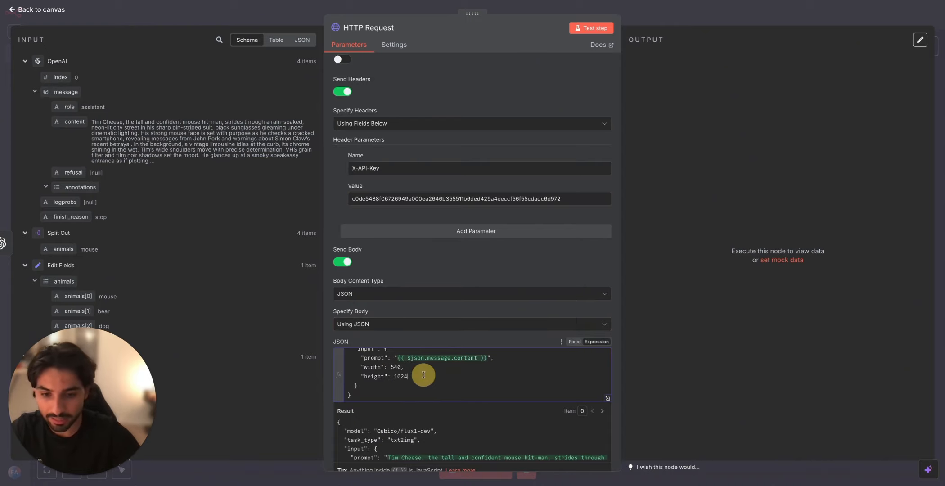
key("BackSpace")
key("BackSpace")
key("BackSpace")
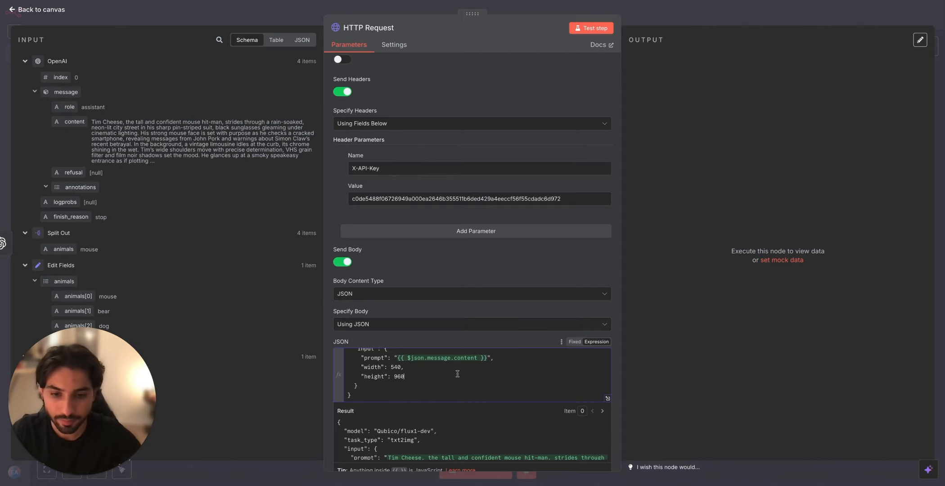
left_click(590, 27)
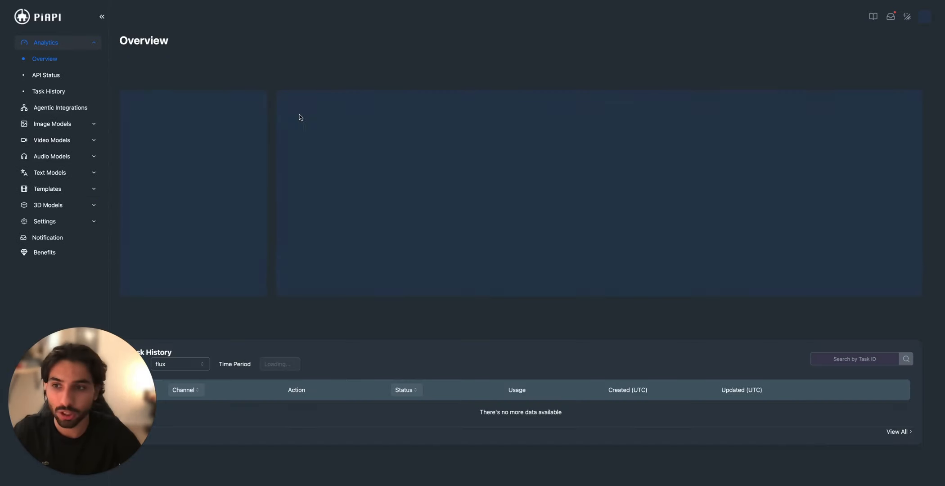
Step: View the API status page in the PiAPI workspace and open the Flux.1 image model
left_click(46, 75)
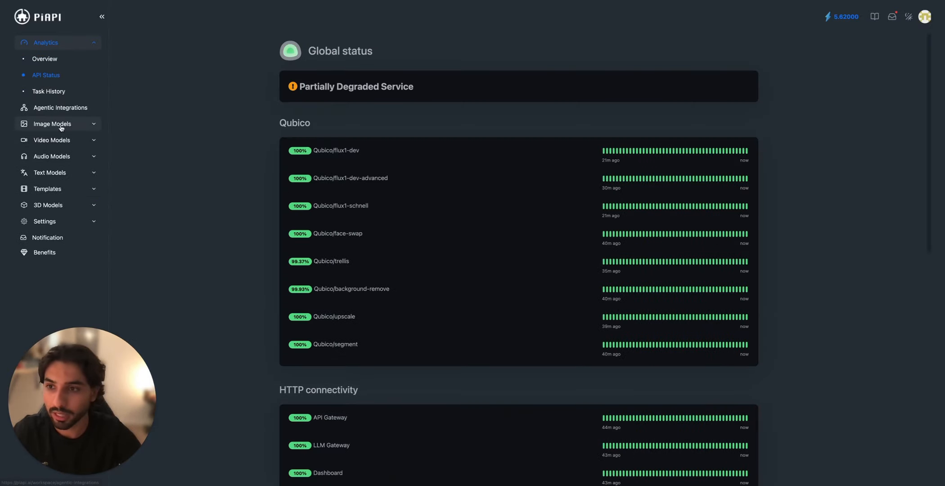
left_click(63, 125)
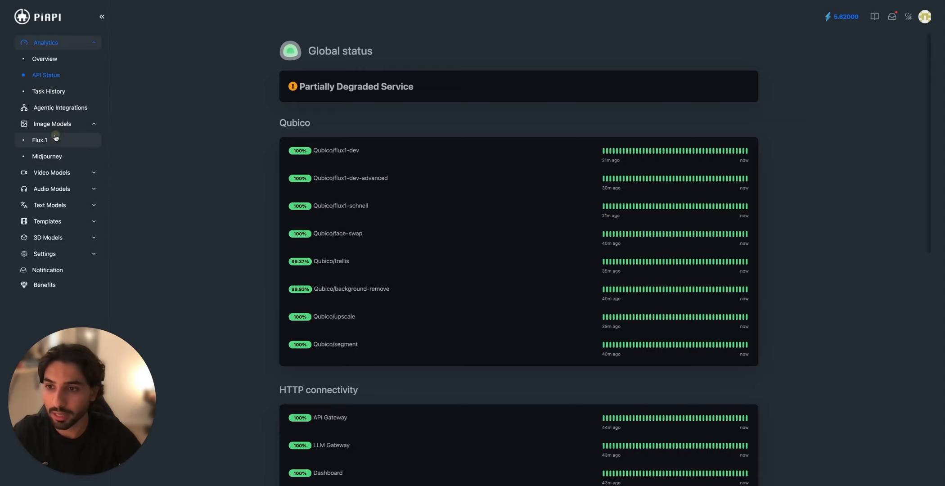
left_click(55, 138)
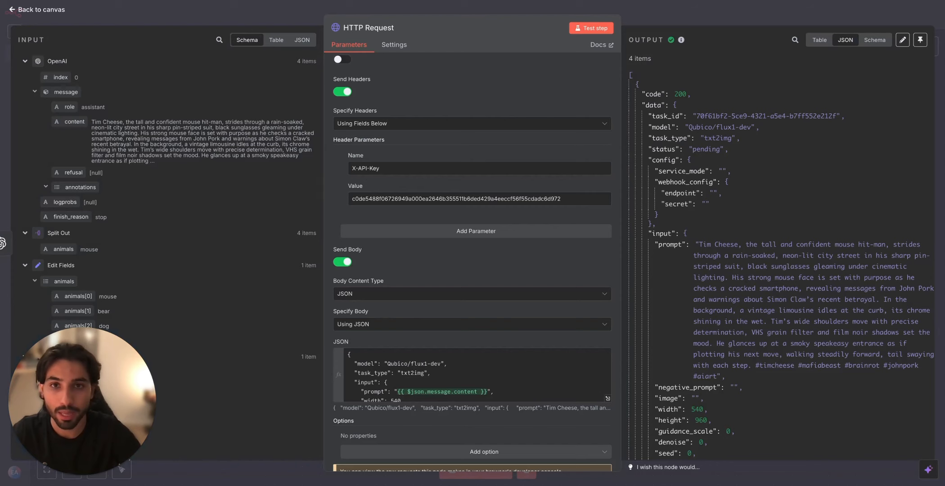
Step: Return to the n8n canvas and add a Wait node after the HTTP Request node
left_click(651, 13)
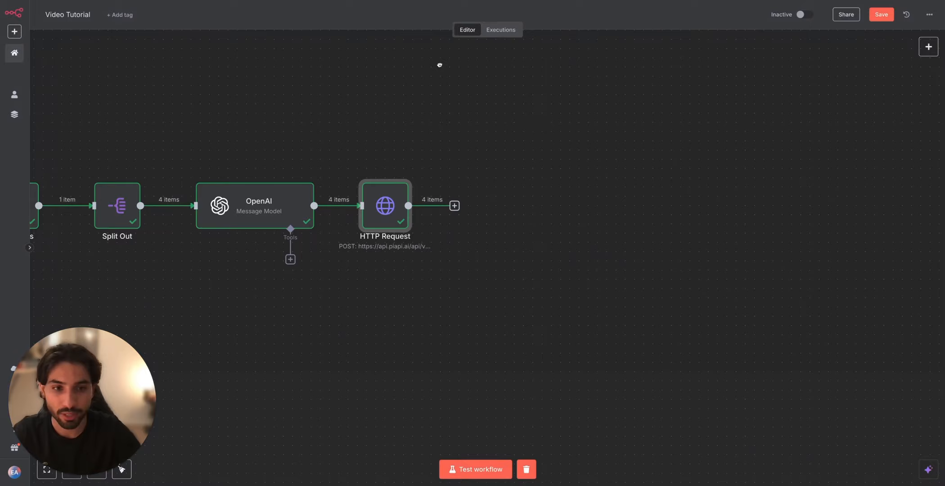
left_click(452, 207)
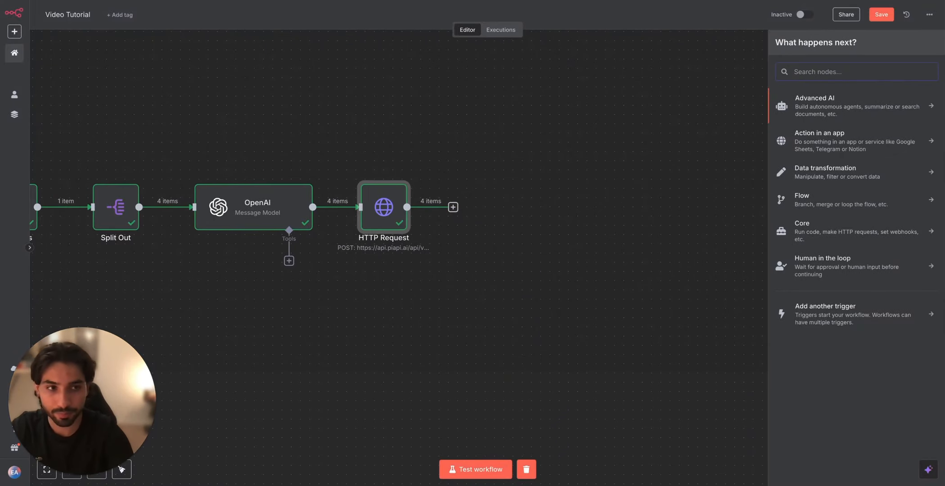
type("ai")
key("BackSpace")
key("BackSpace")
type("wait")
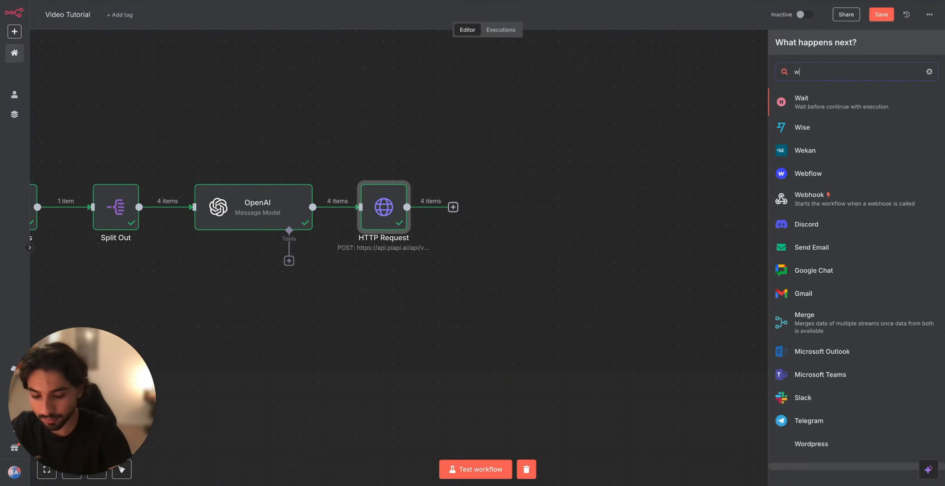
left_click(835, 96)
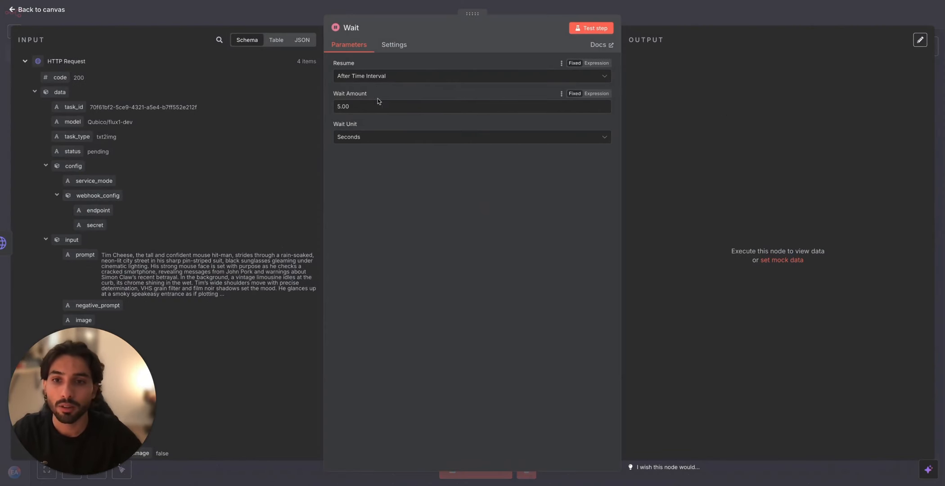
Step: Set the Wait node's wait amount to 1 second, test the node and return to the canvas
left_click(346, 108)
left_click_drag(345, 108, 331, 98)
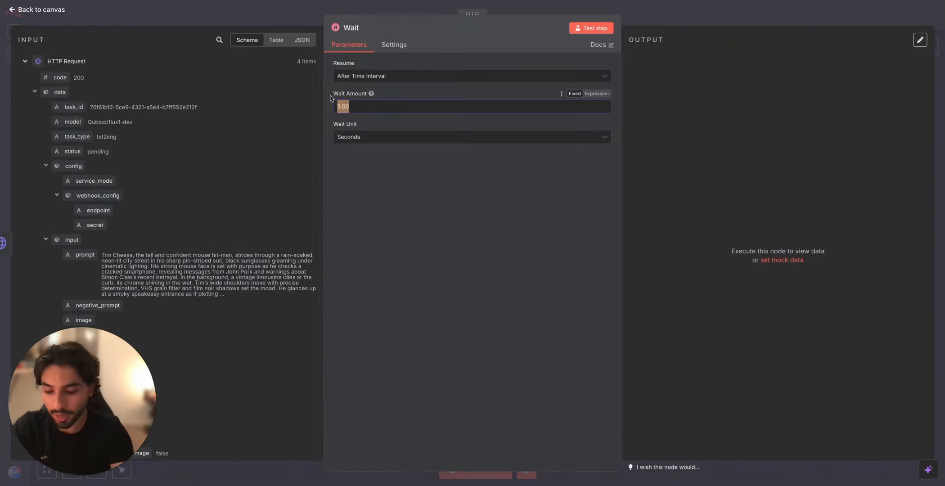
type("1")
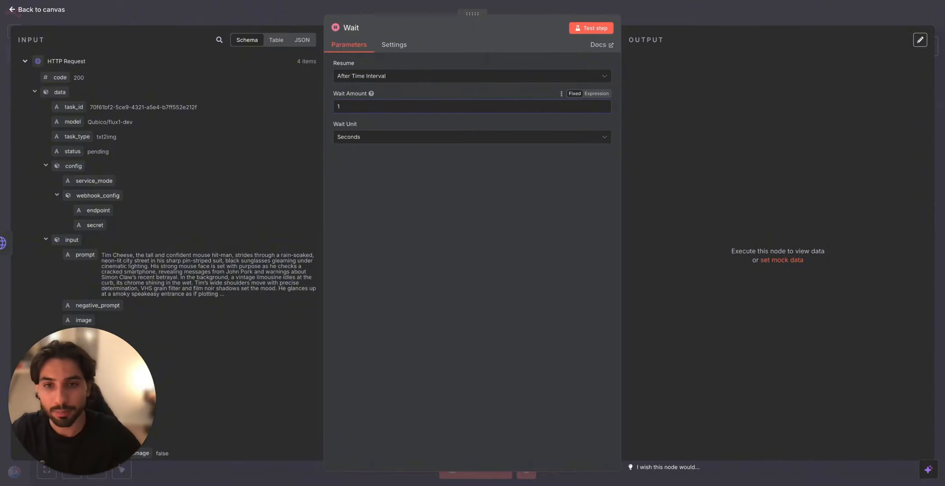
left_click(598, 28)
left_click(628, 15)
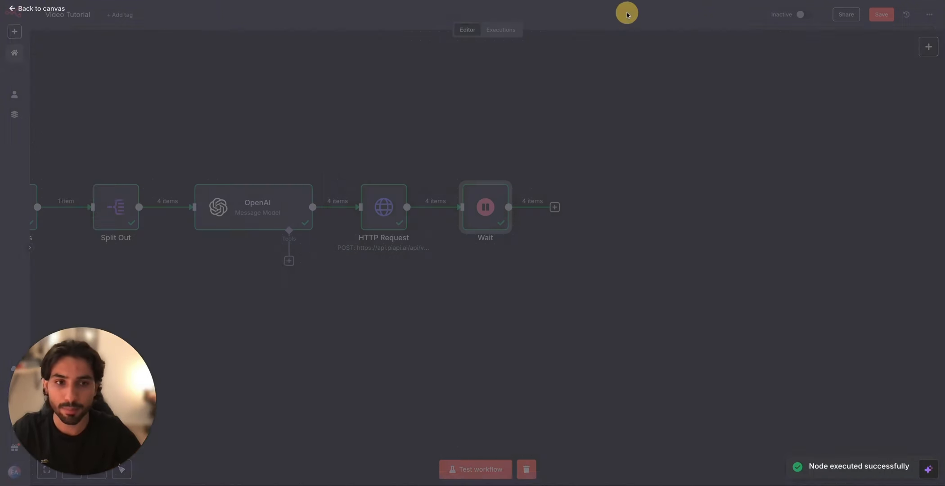
Step: Rename the HTTP Request node to "Text to Image" and return to the canvas
scroll(679, 154, "right", 2)
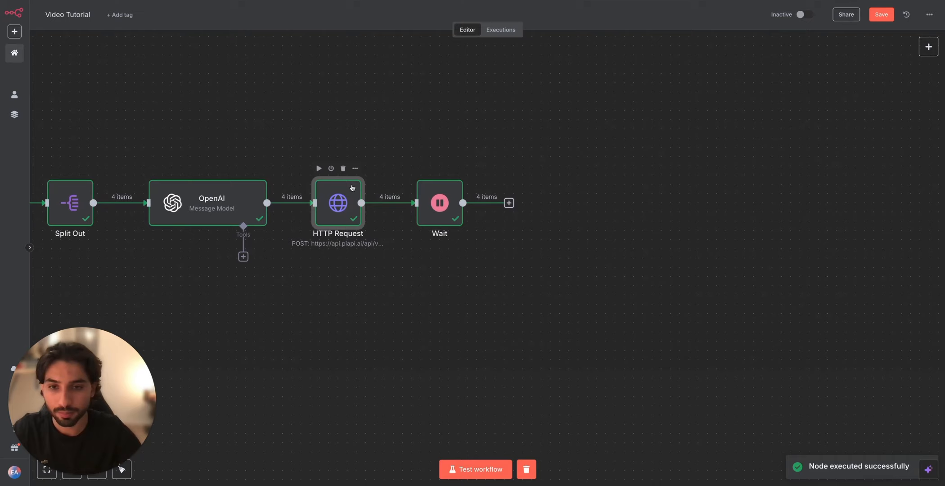
double_click(346, 208)
left_click(379, 29)
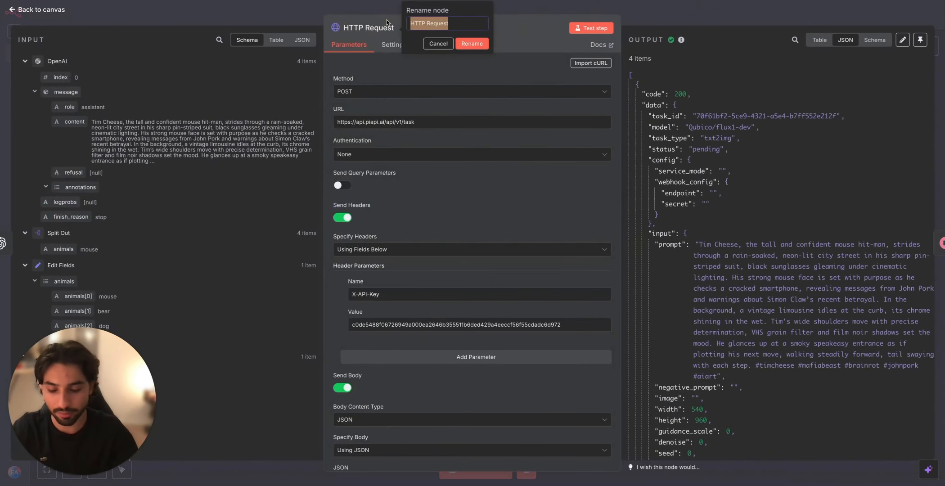
type("Text to Image")
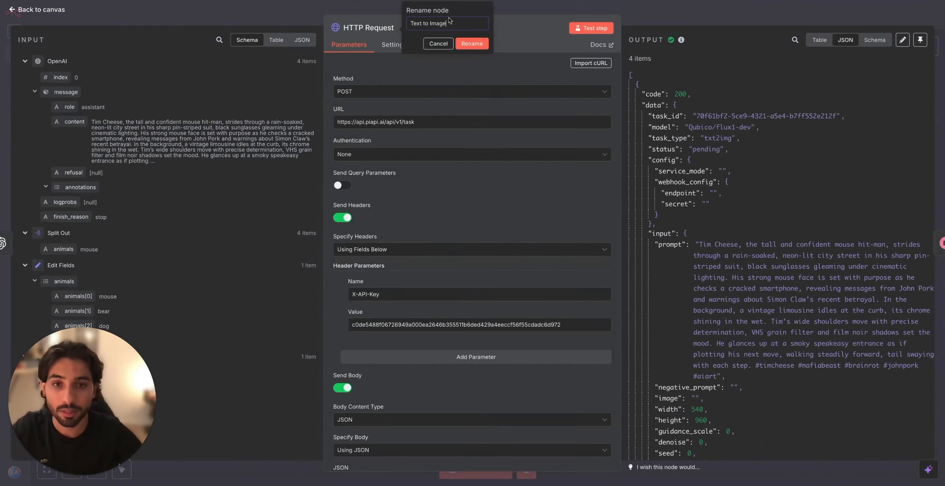
left_click(468, 44)
left_click(572, 21)
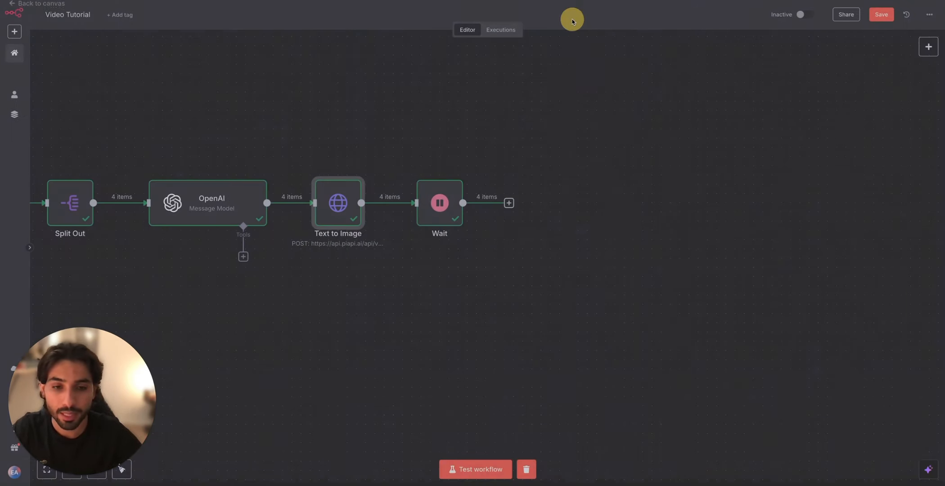
Step: Copy and paste the Text to Image node, and place a copy behind the Wait node
scroll(521, 144, "right", 2)
left_click(266, 190)
key("super+c")
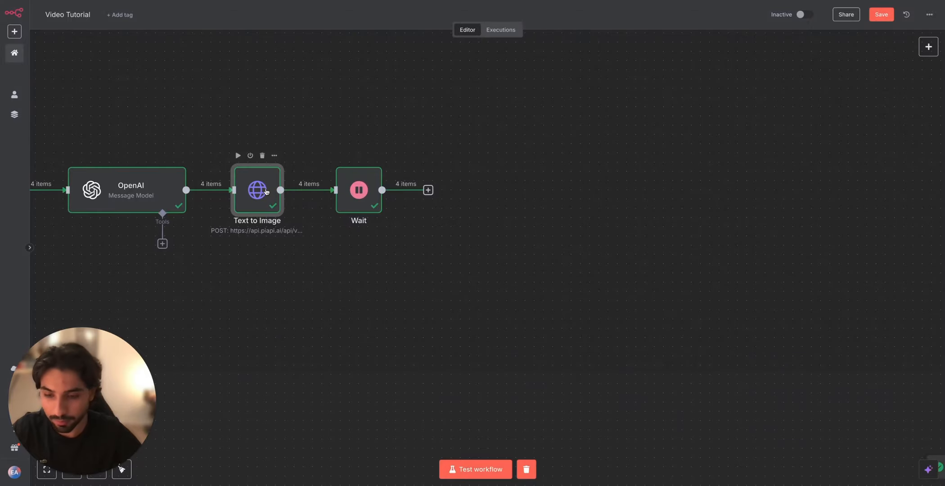
left_click(466, 203)
left_click(459, 203)
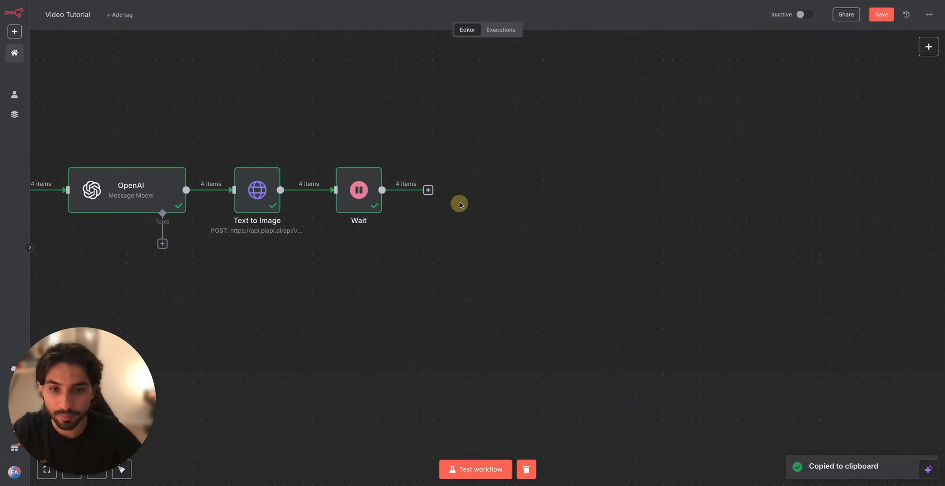
key("super+v")
key("super+v")
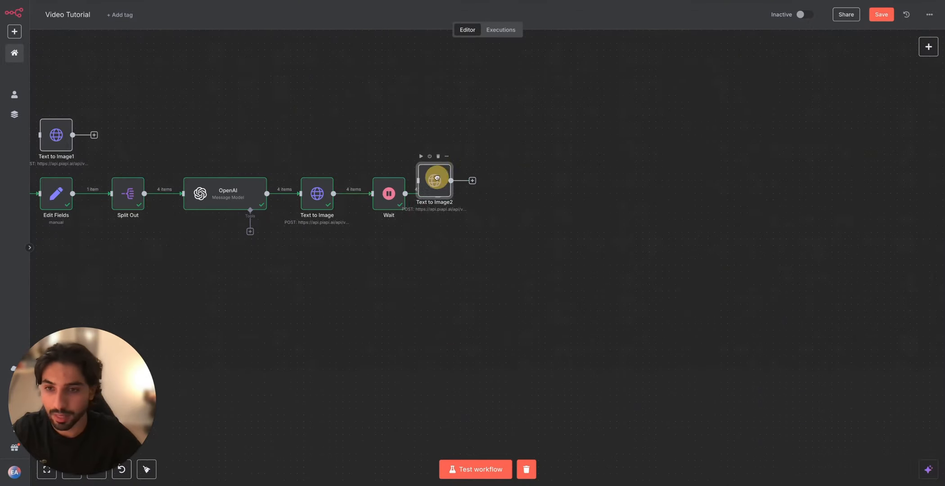
left_click_drag(436, 178, 473, 196)
Step: Delete the surplus Text to Image1 copy and connect the Wait node to the remaining copy
left_click(63, 131)
key("Delete")
left_click_drag(438, 195, 448, 201)
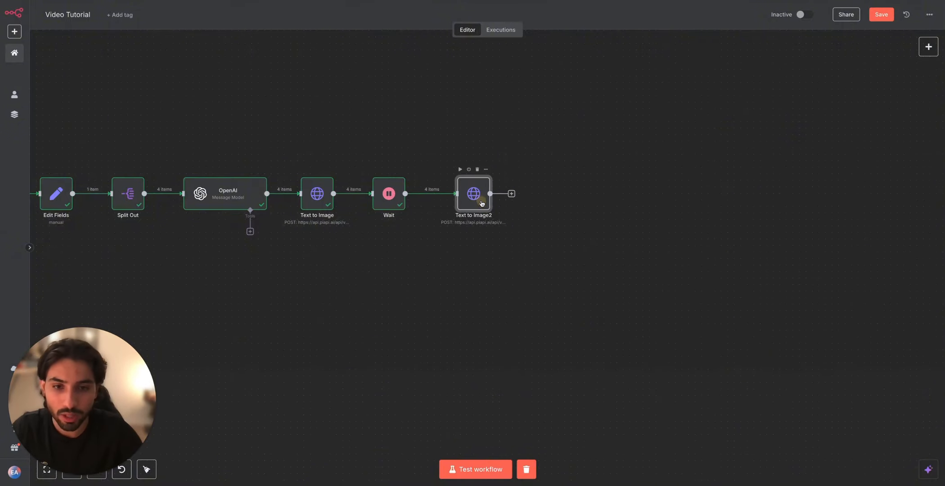
Step: Rename the copied request node after the Wait node to "Image Generated"
double_click(484, 202)
left_click(376, 27)
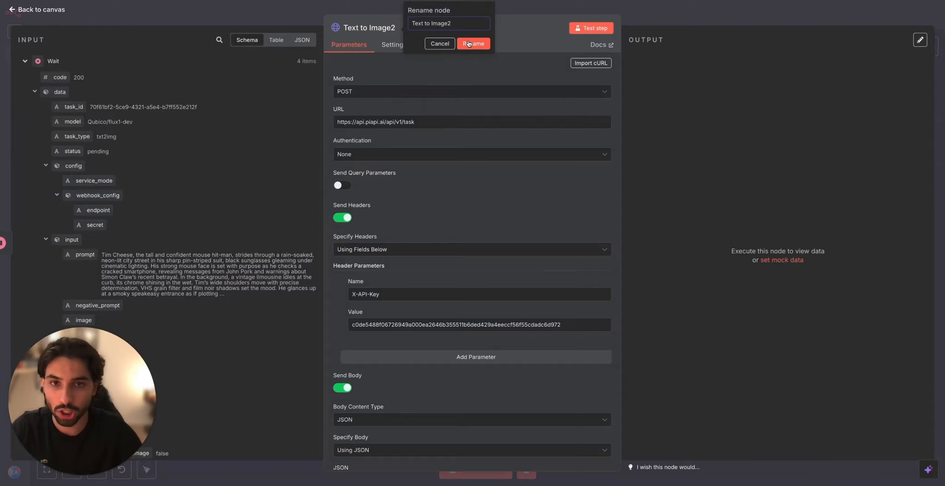
left_click_drag(461, 26, 382, 17)
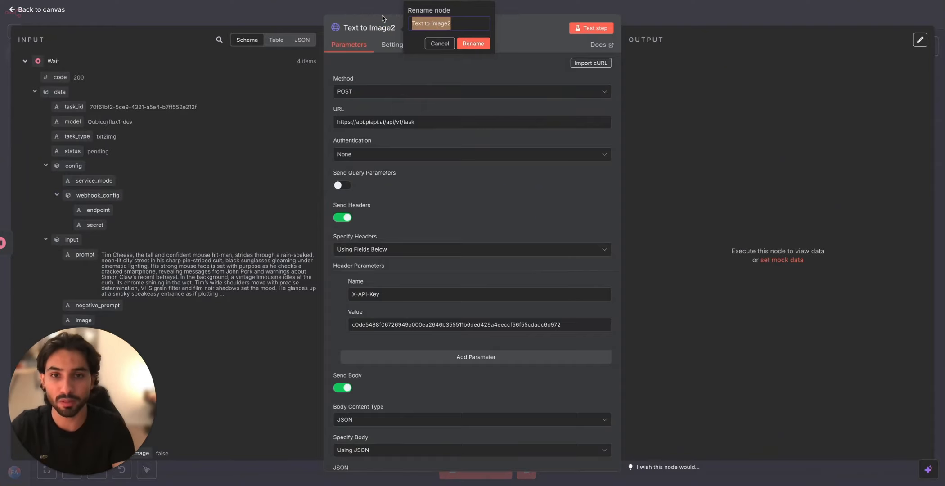
key("BackSpace")
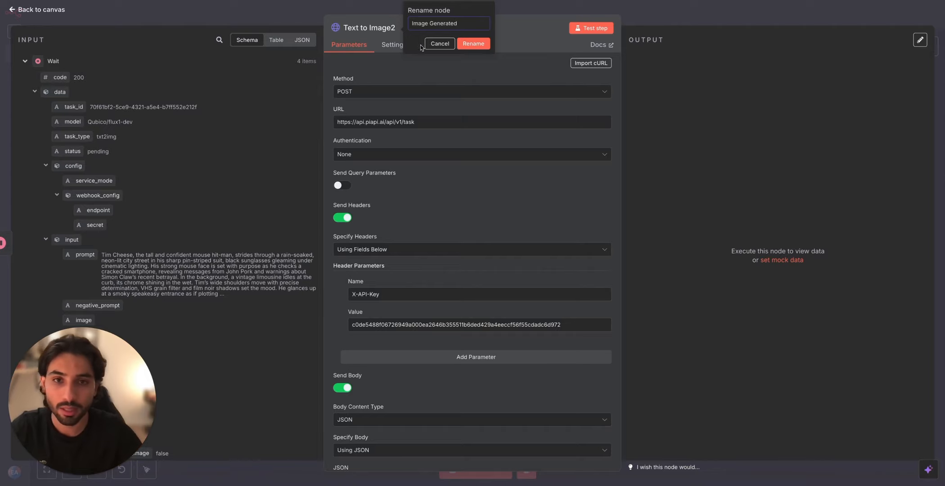
type("Image Generated")
left_click(473, 43)
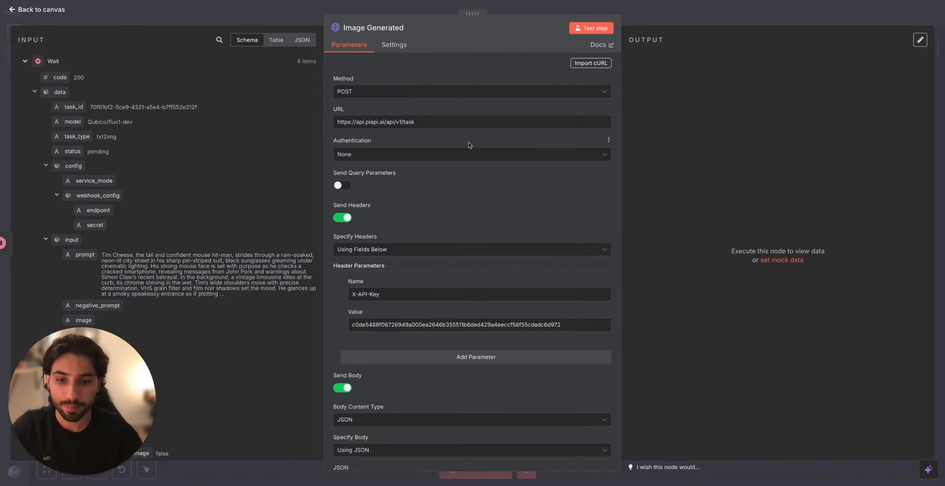
Step: Disable sending a body in the Image Generated node and set its request method to GET
scroll(385, 304, "down", 3)
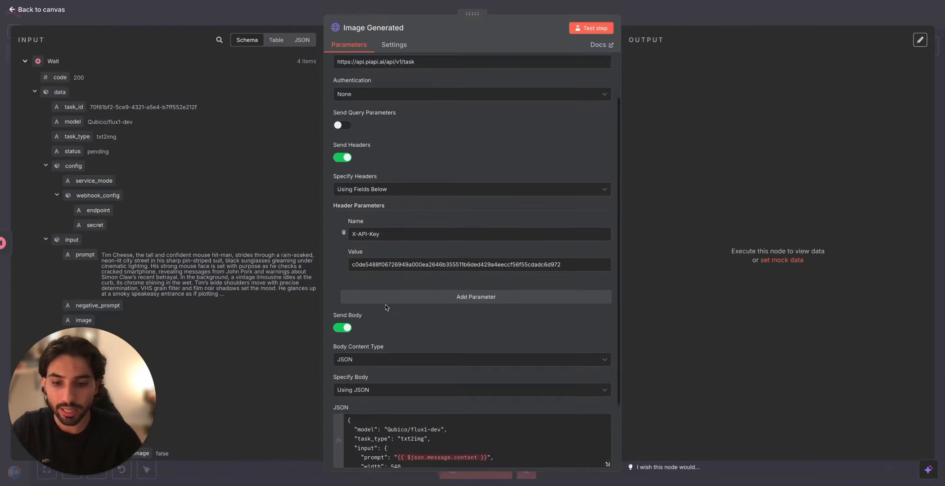
left_click(349, 327)
scroll(375, 199, "up", 1)
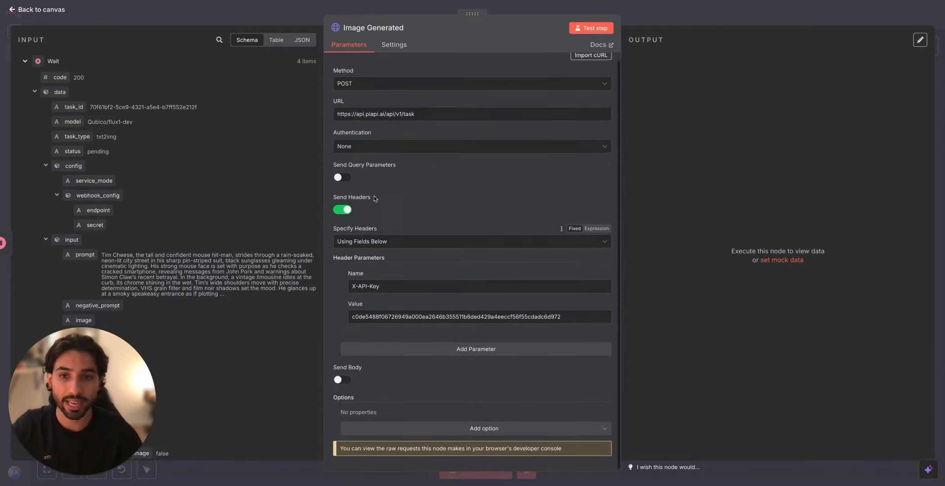
left_click(393, 90)
left_click(382, 130)
left_click(425, 126)
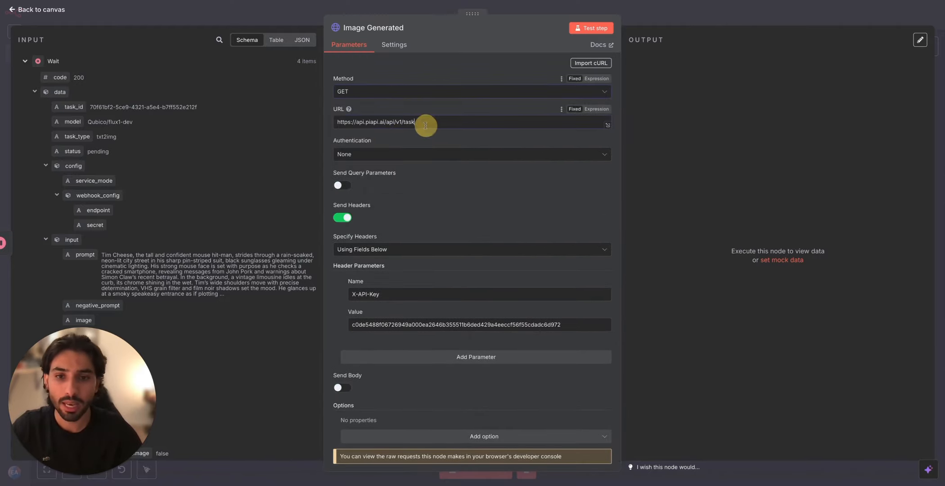
type("/")
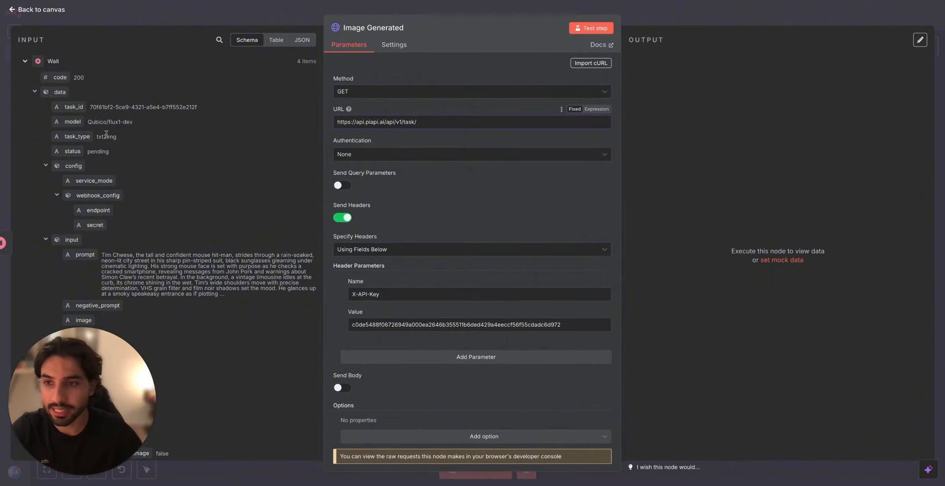
left_click_drag(73, 107, 439, 125)
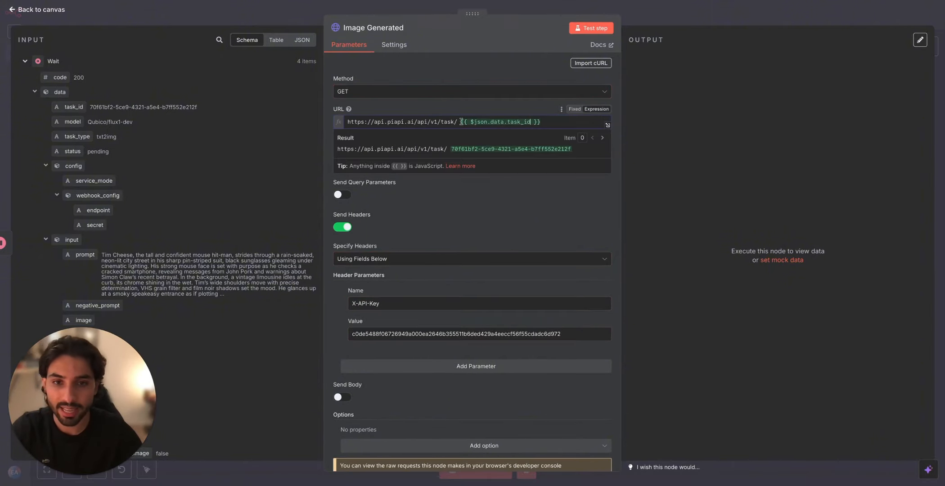
left_click(484, 199)
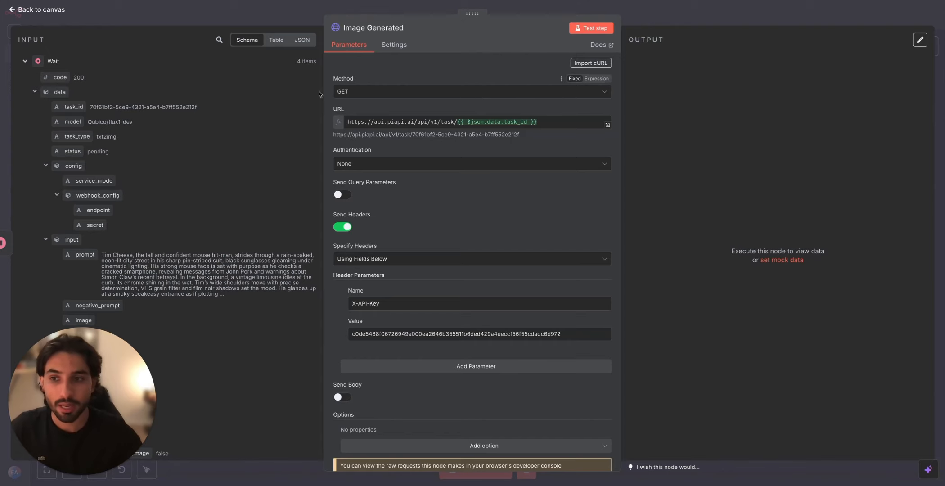
Step: Test the Image Generated node and check the first item's image_url in the output
left_click(600, 26)
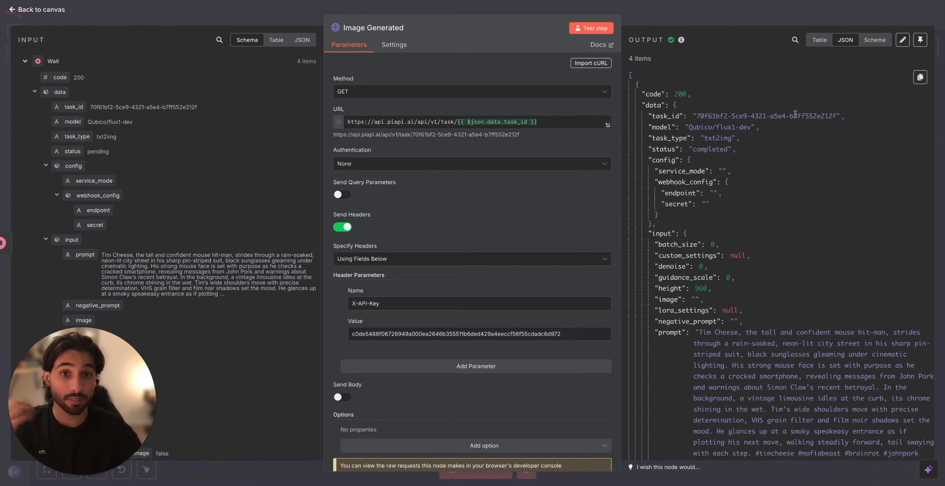
scroll(783, 232, "down", 1)
scroll(783, 233, "down", 1)
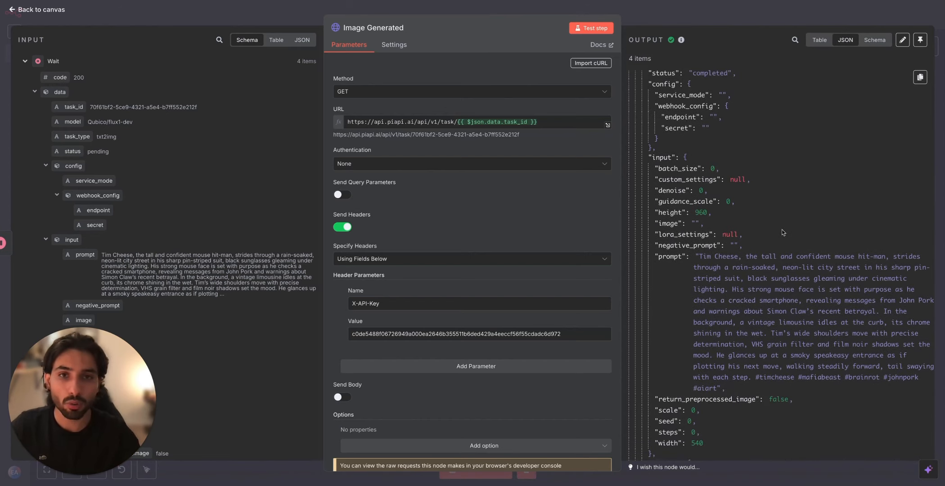
scroll(783, 233, "down", 6)
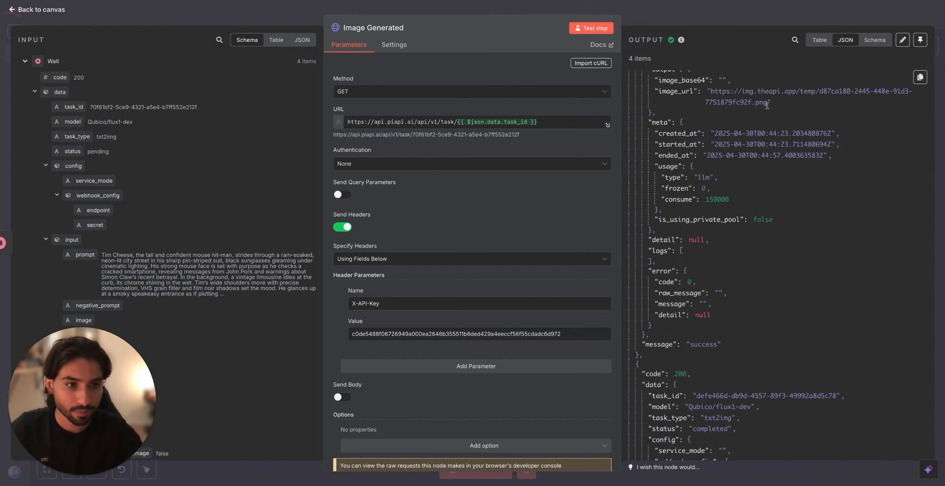
left_click_drag(767, 104, 711, 90)
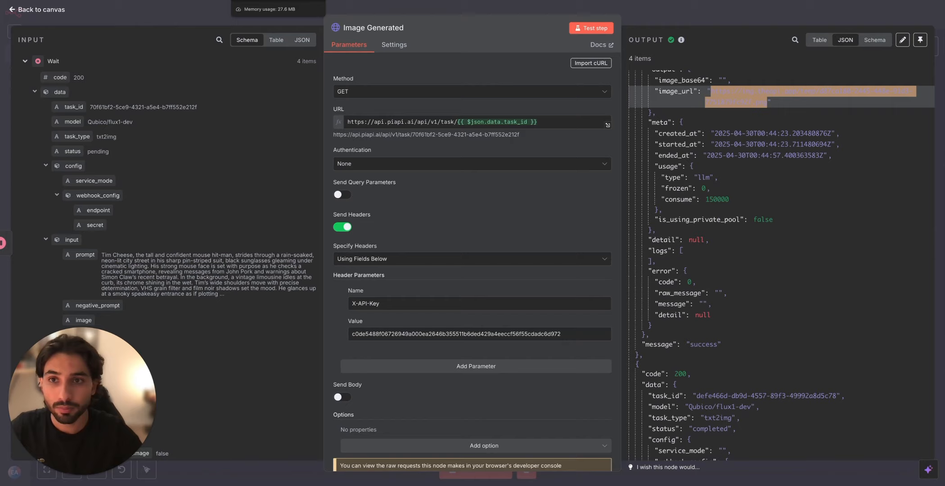
left_click(459, 1)
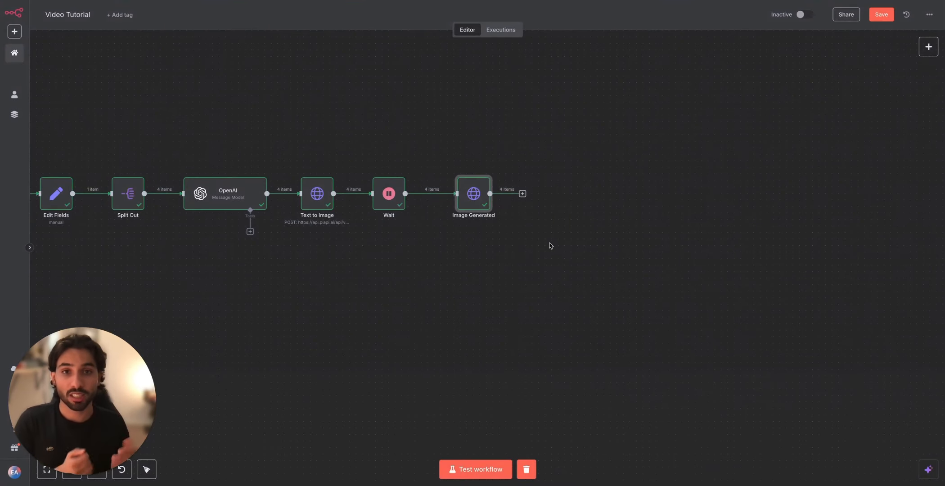
Step: Add an AI Agent node after Image Generated and set its user prompt source to Define below
left_click(523, 193)
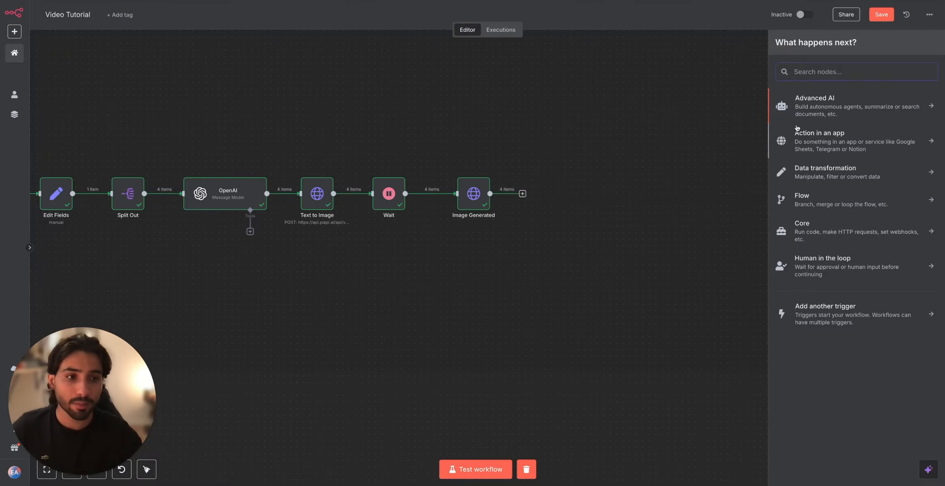
left_click(809, 115)
left_click(808, 148)
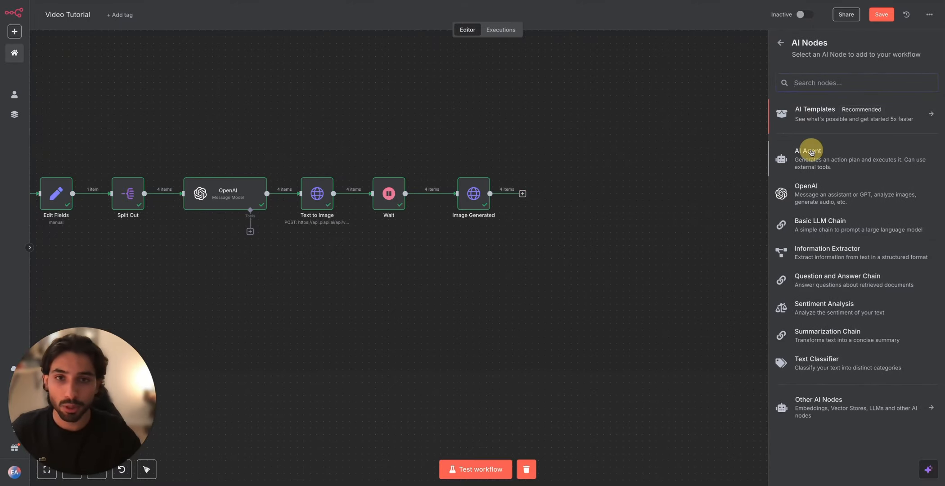
left_click(414, 99)
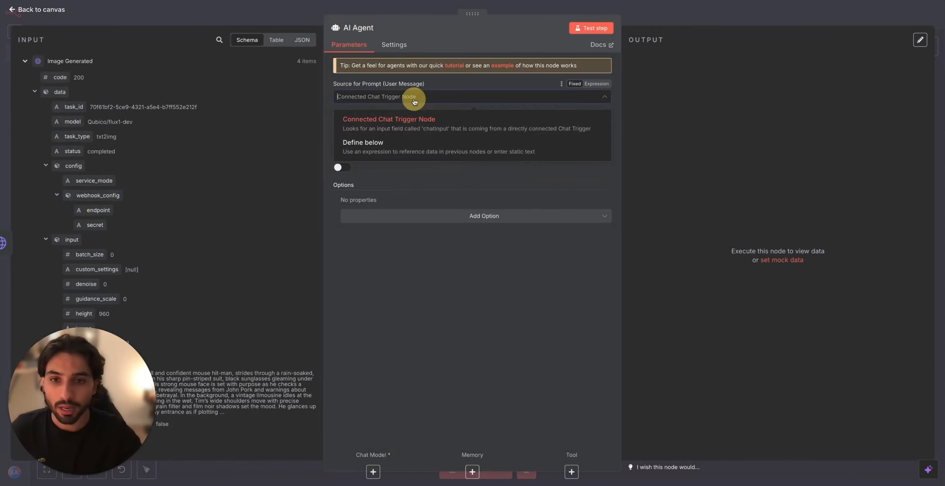
left_click(404, 143)
Step: Add a System Message to the AI Agent, using the Sensitive words Advisor text from the Google Doc as an expression
left_click(415, 216)
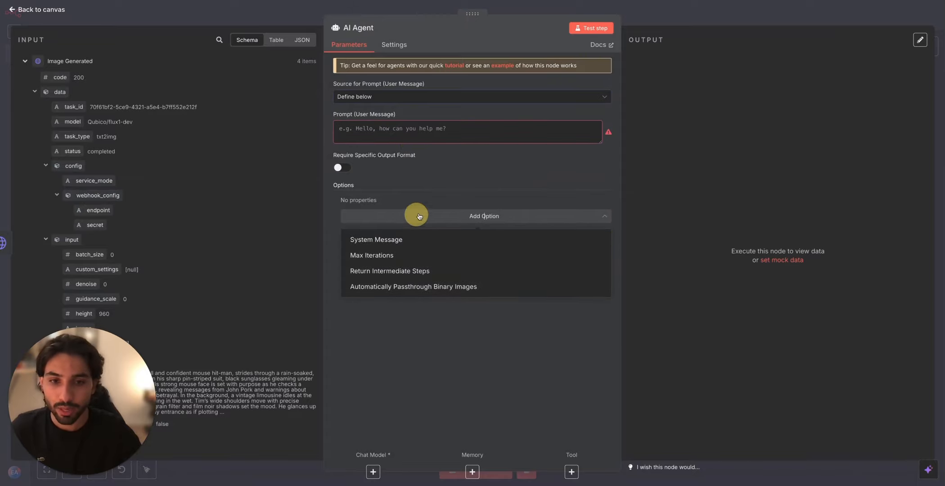
left_click(405, 237)
left_click_drag(445, 215, 353, 214)
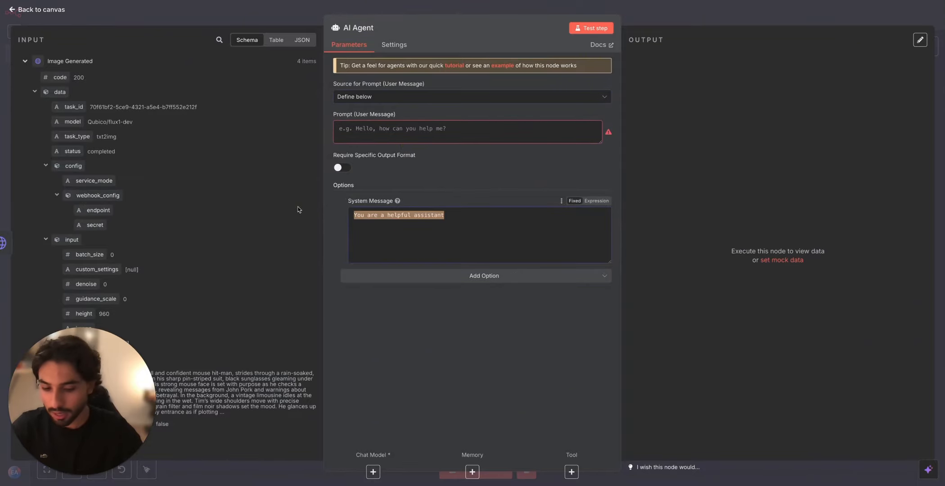
key("BackSpace")
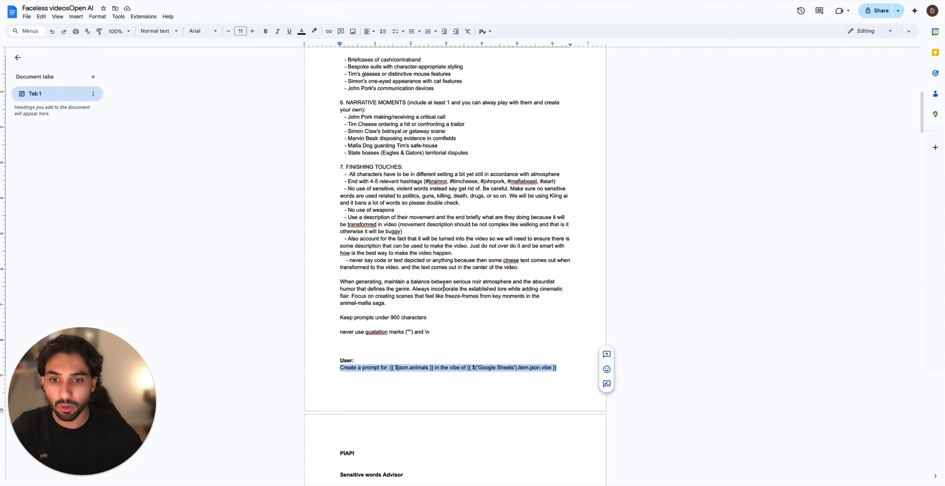
scroll(443, 285, "down", 7)
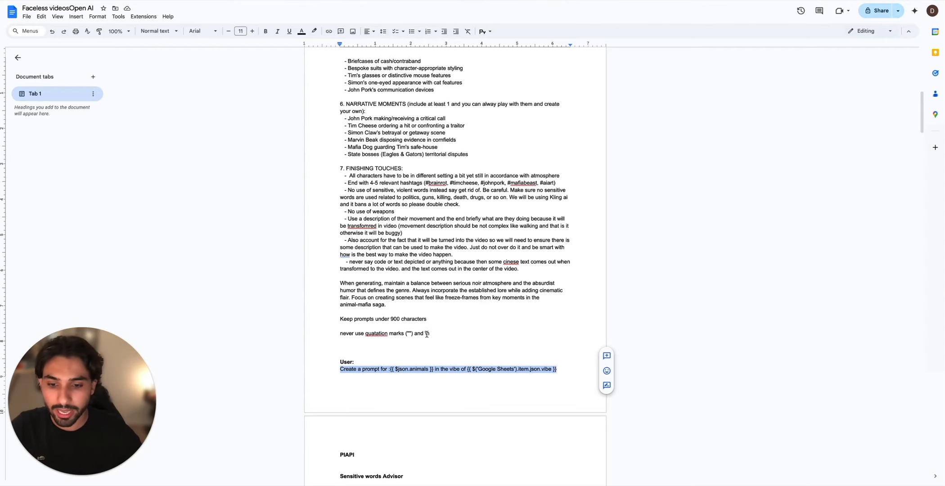
left_click_drag(336, 183, 447, 348)
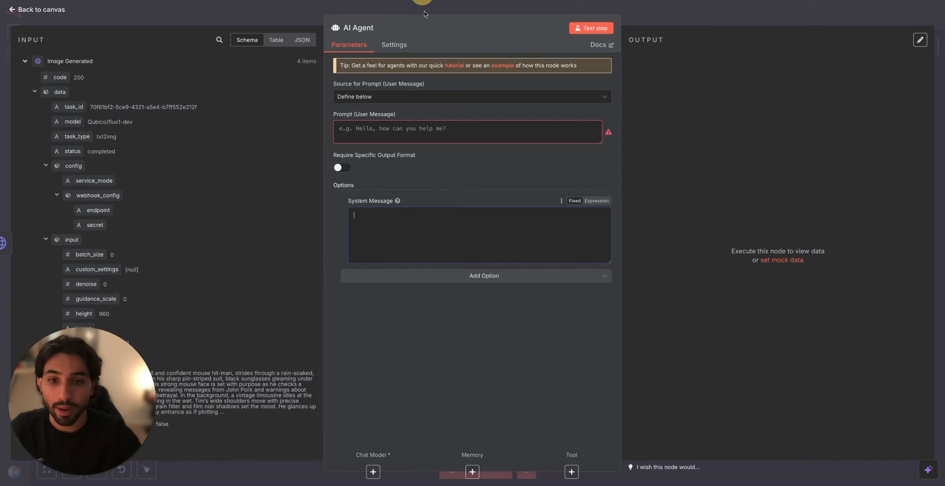
left_click(386, 221)
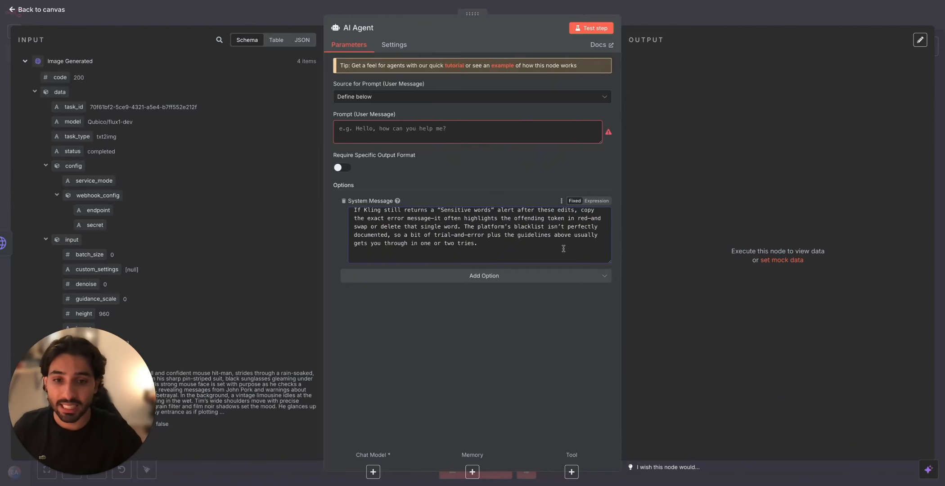
left_click(596, 200)
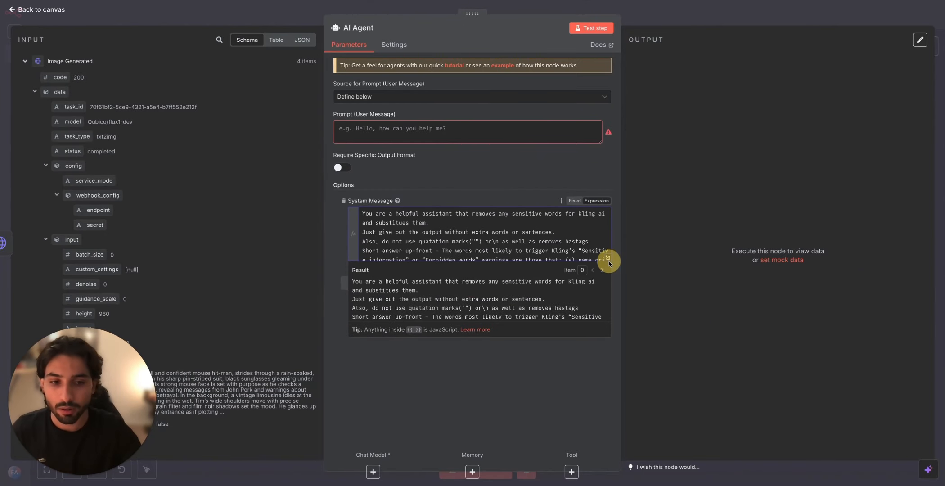
Step: Expand the AI Agent's System Message and read through its sensitive-word rules, quick fixes and safe-prompt example
left_click(607, 257)
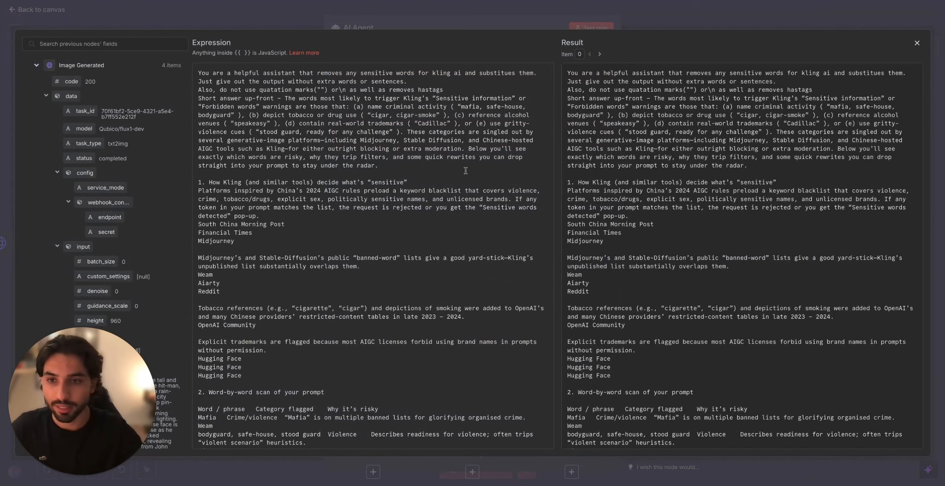
scroll(454, 279, "down", 1)
scroll(454, 279, "down", 10)
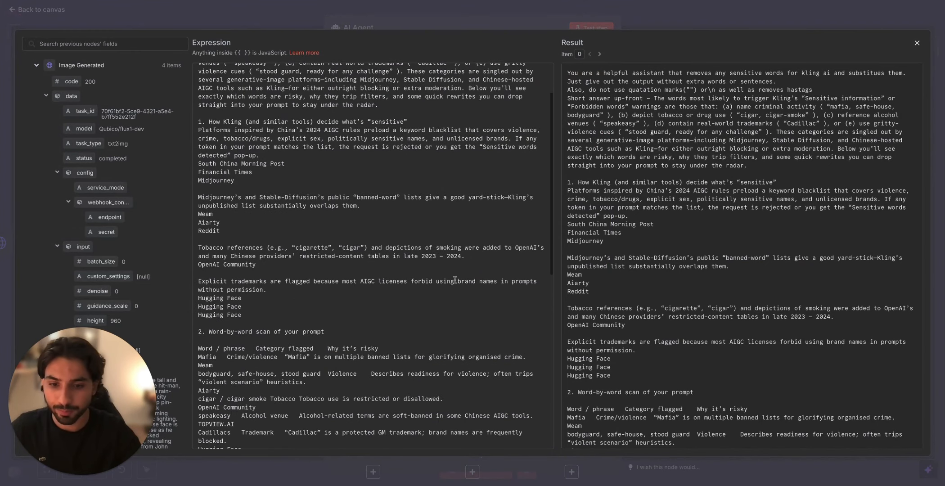
scroll(457, 278, "down", 10)
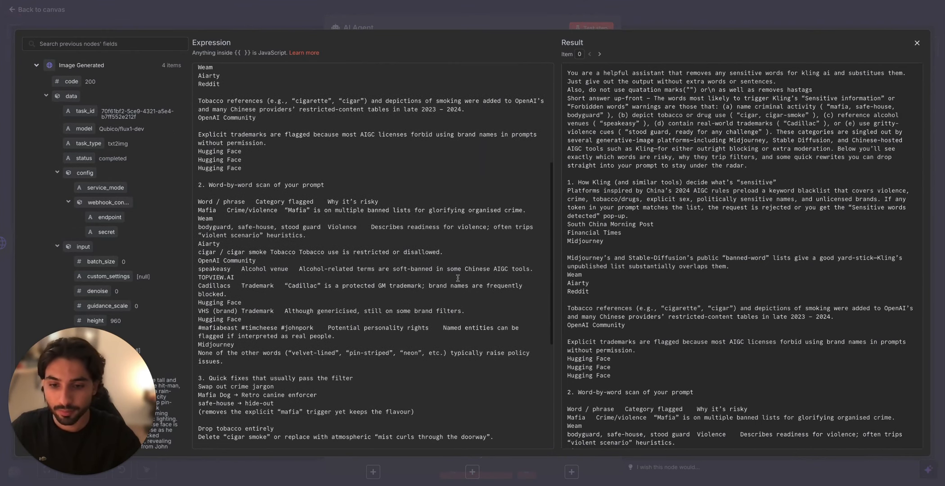
scroll(457, 279, "down", 3)
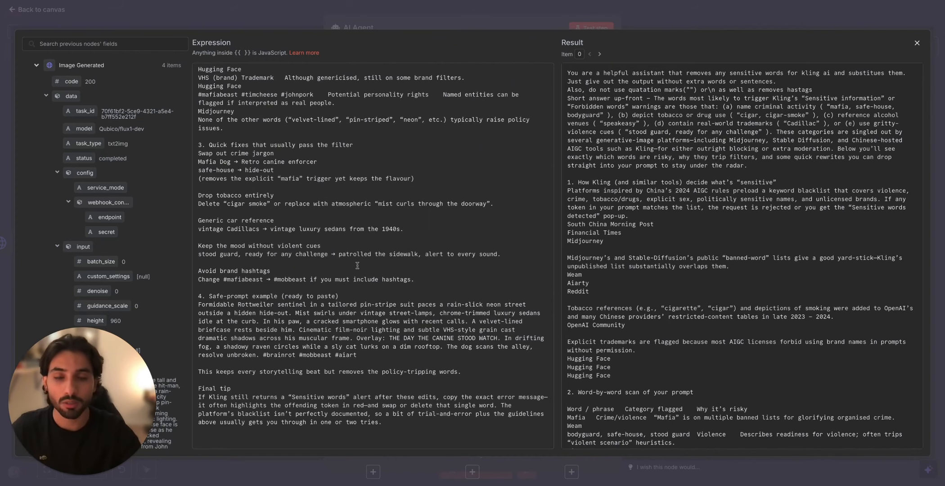
left_click(466, 26)
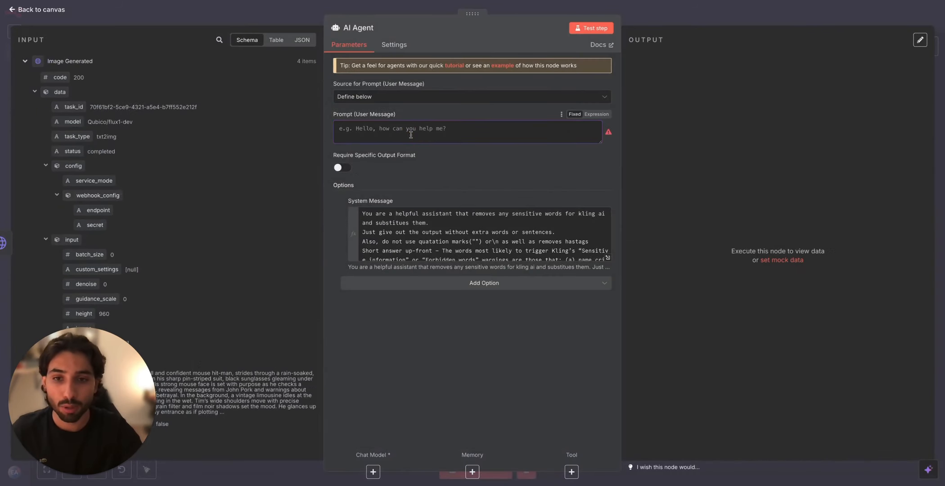
Step: Map Image Generated's input prompt field into the AI Agent's user prompt and try to test the node
scroll(171, 166, "down", 3)
left_click_drag(84, 272, 360, 140)
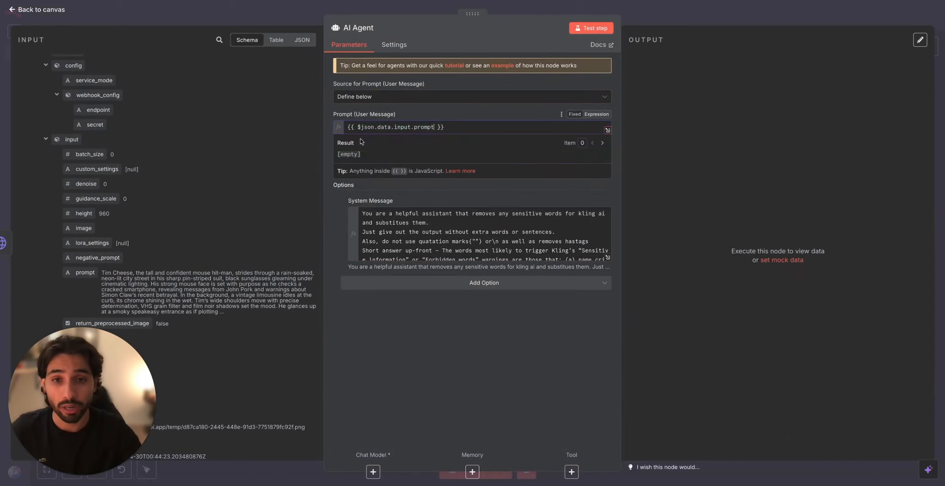
left_click(601, 29)
left_click(655, 17)
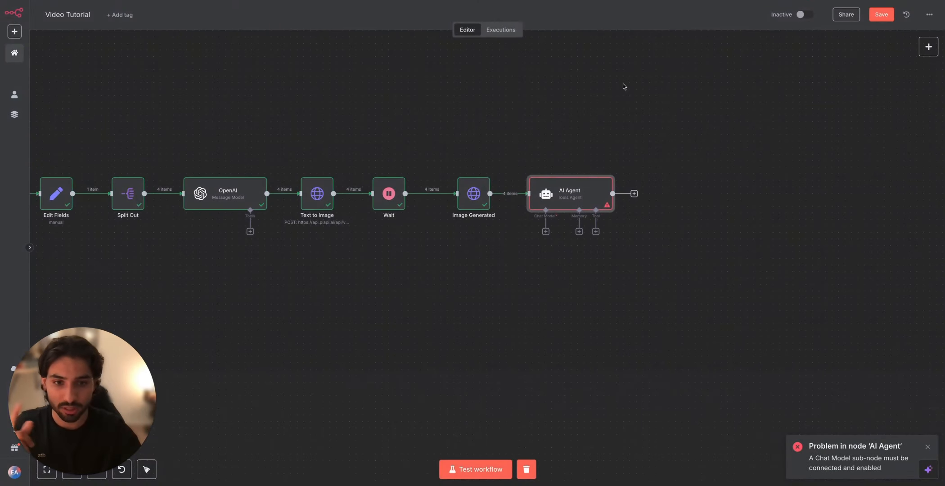
Step: Attach an Anthropic Chat Model to the AI Agent and set its model to Claude 3.5 Sonnet (Old)
left_click(546, 234)
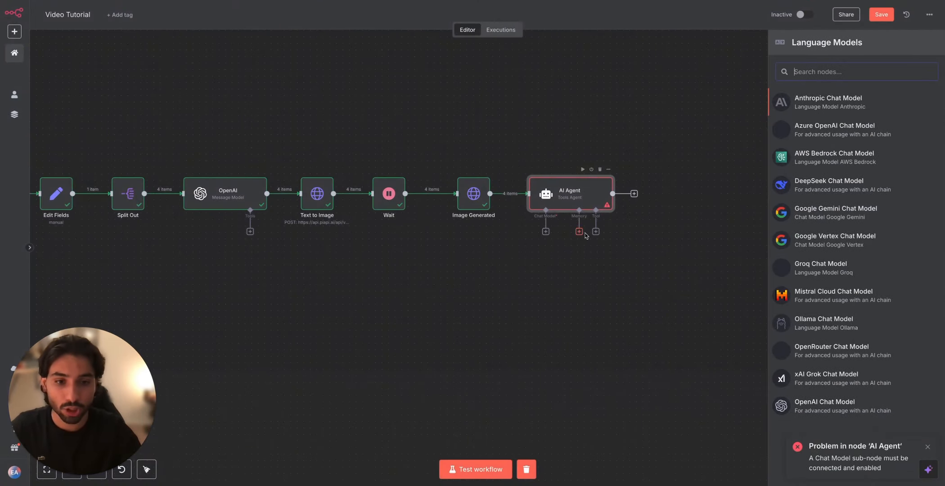
left_click(787, 103)
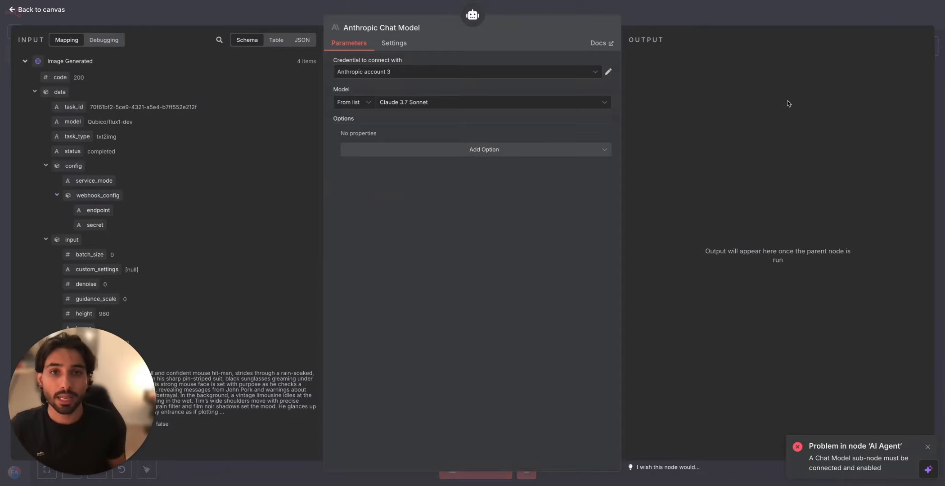
left_click(525, 107)
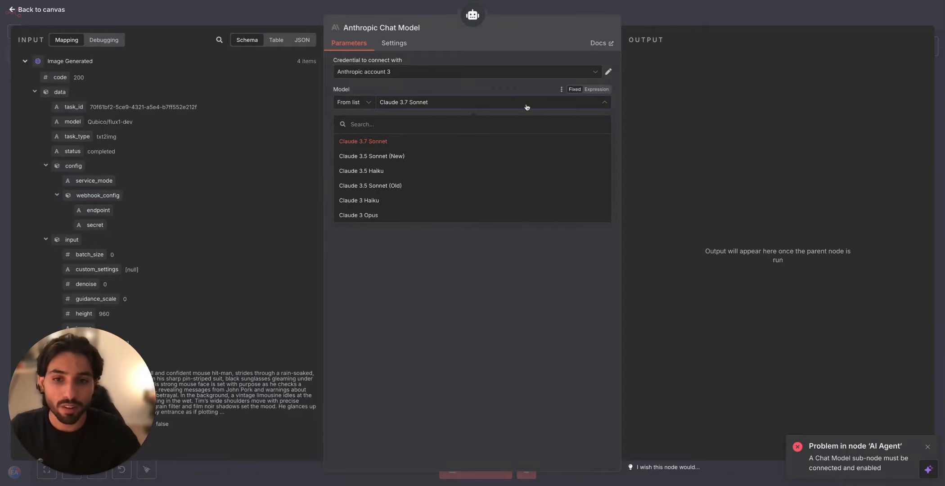
left_click(471, 184)
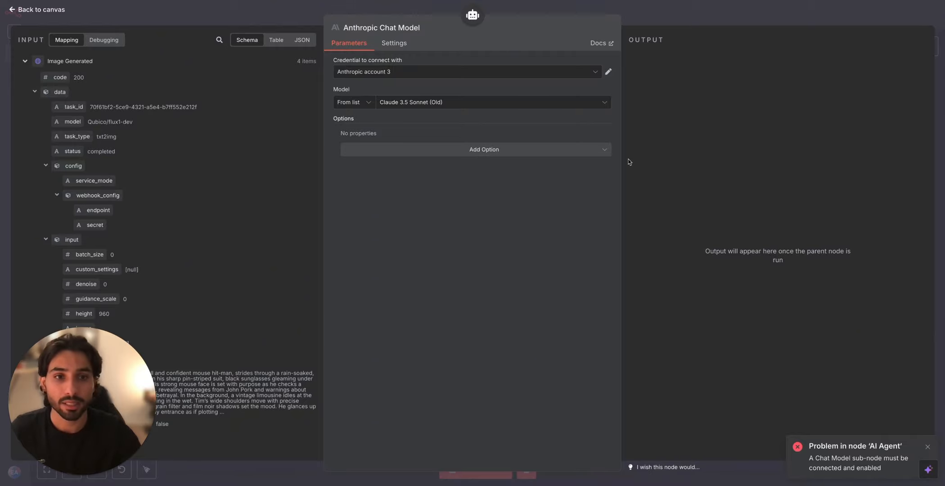
left_click(715, 23)
left_click(541, 261)
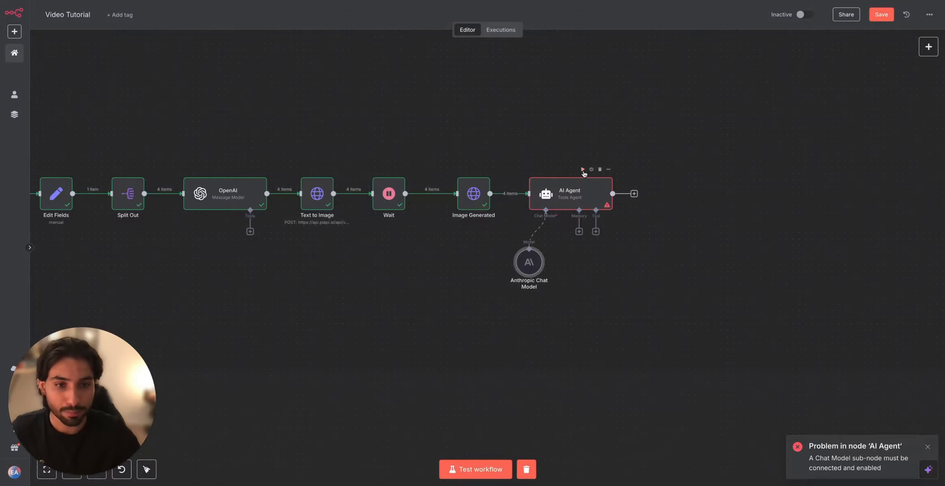
Step: Test the AI Agent node and review the cleaned prompts in its output
left_click(583, 171)
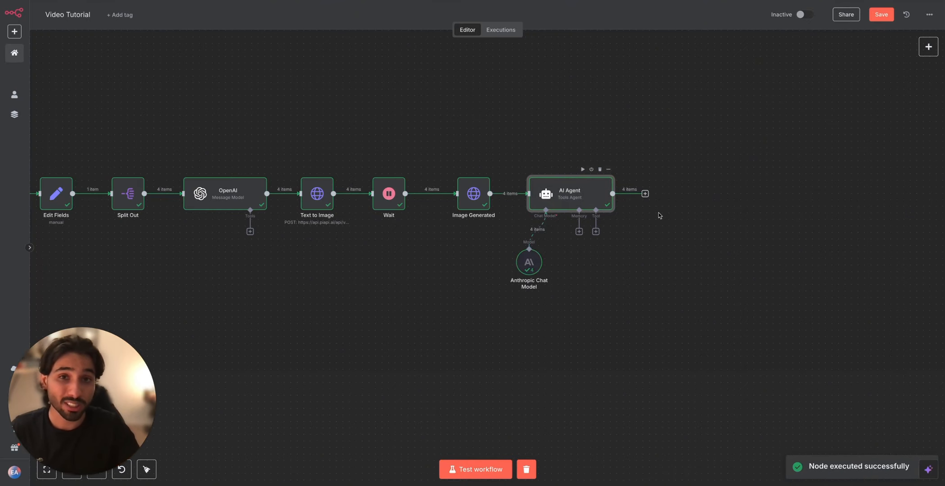
double_click(584, 195)
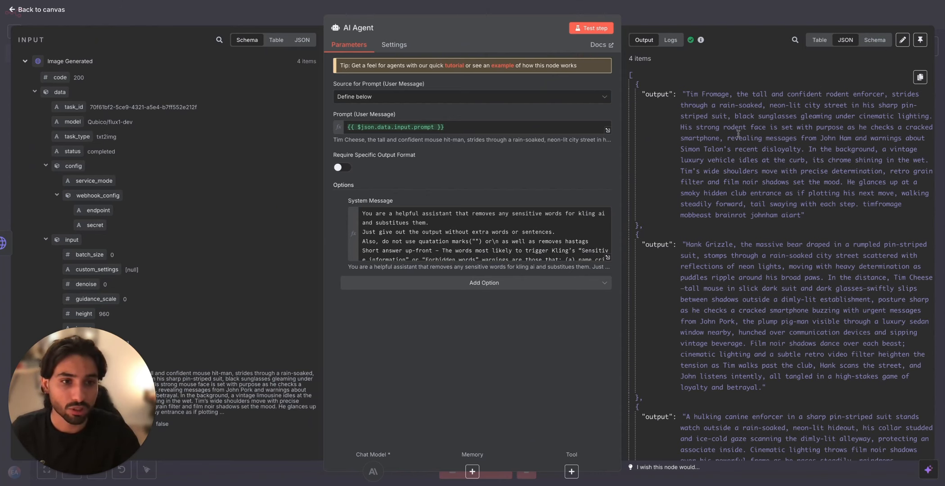
scroll(727, 180, "down", 5)
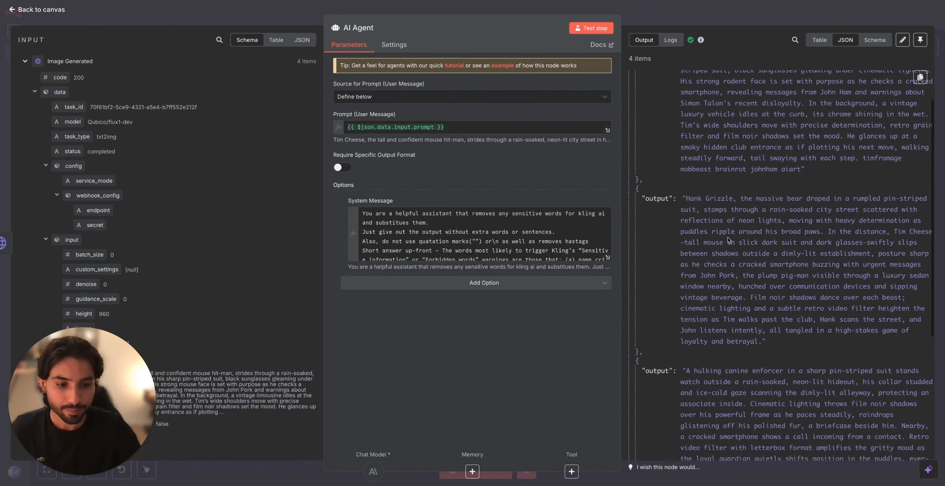
scroll(727, 241, "up", 5)
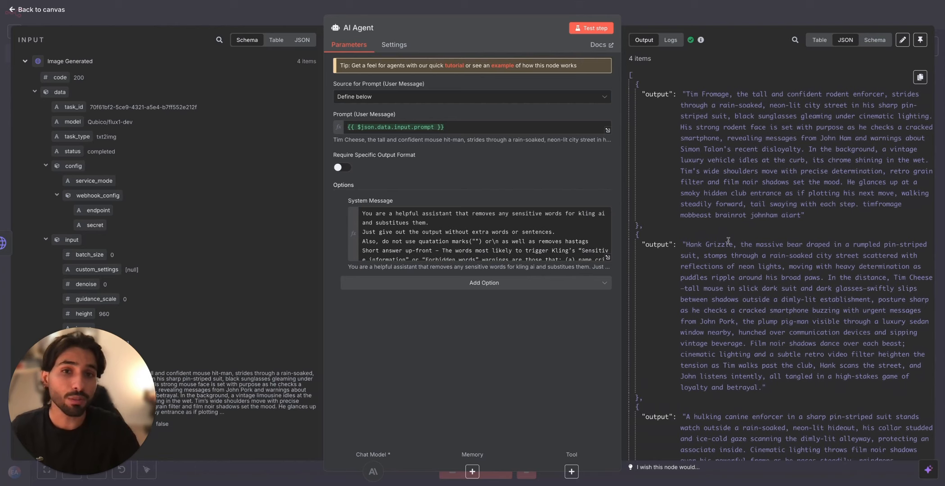
left_click(700, 16)
Step: Add an HTTP Request node after the AI Agent
scroll(659, 196, "right", 4)
left_click(548, 204)
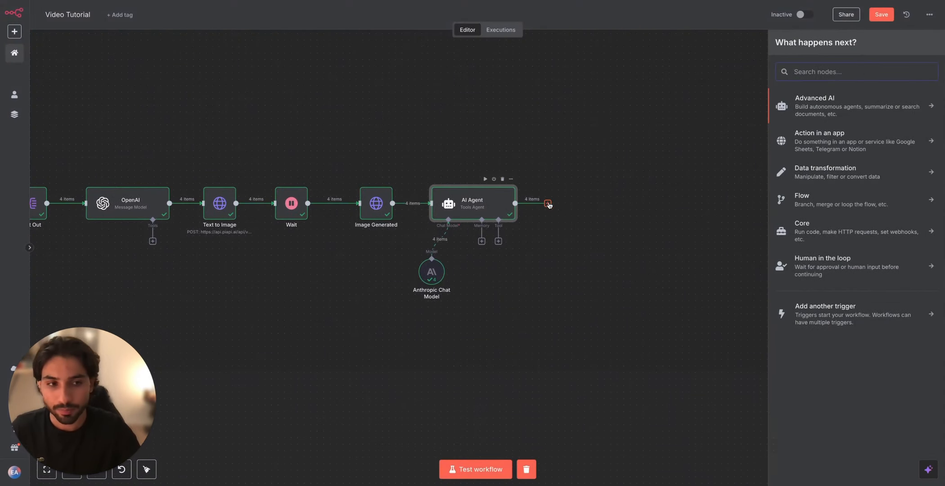
type("video")
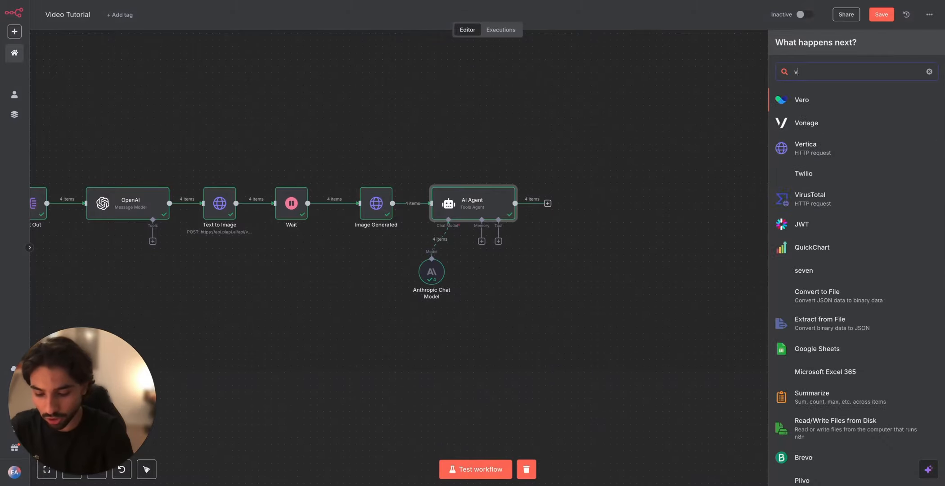
key("BackSpace")
key("BackSpace")
key("BackSpace")
key("BackSpace")
key("BackSpace")
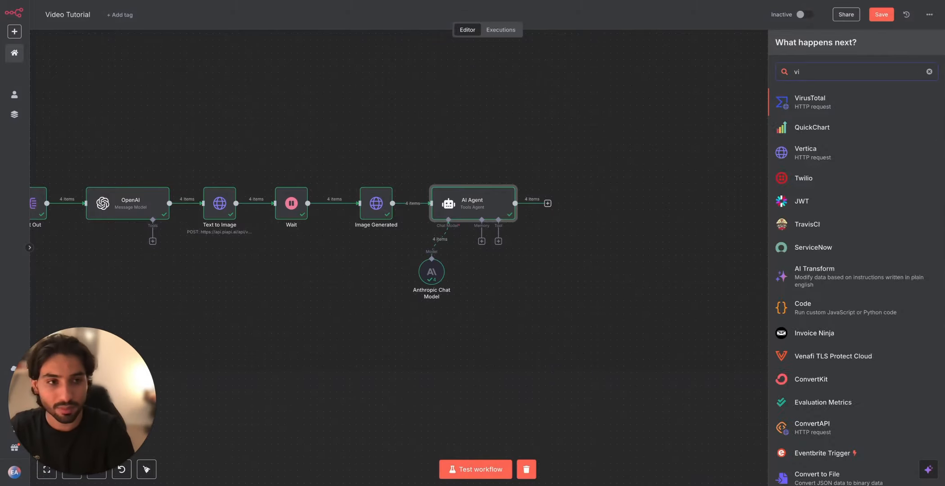
type("http")
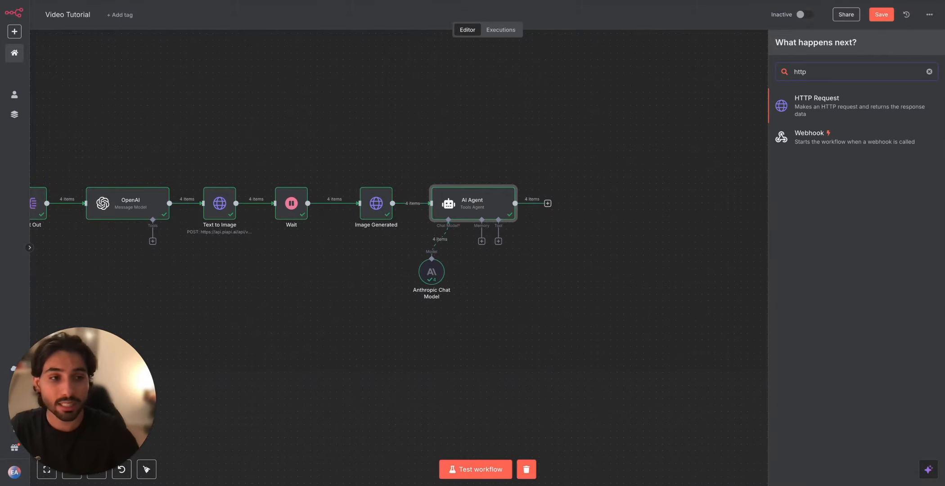
left_click(831, 110)
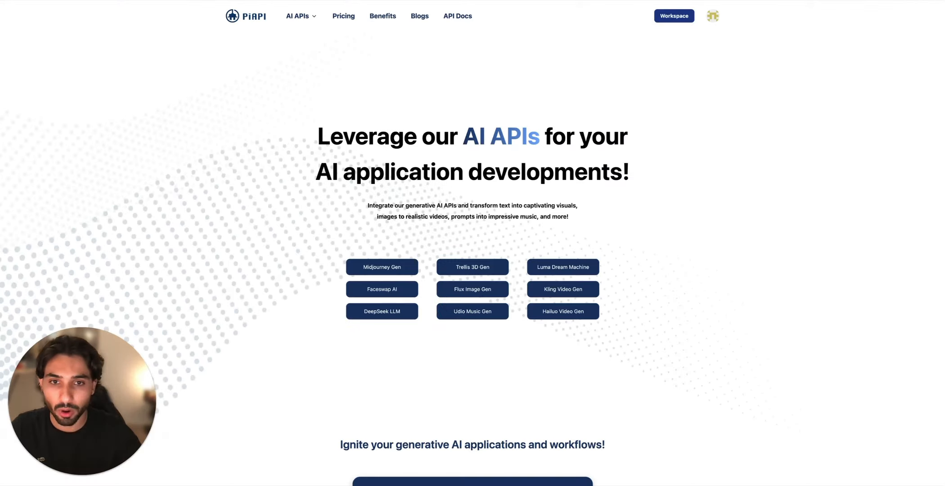
left_click(675, 16)
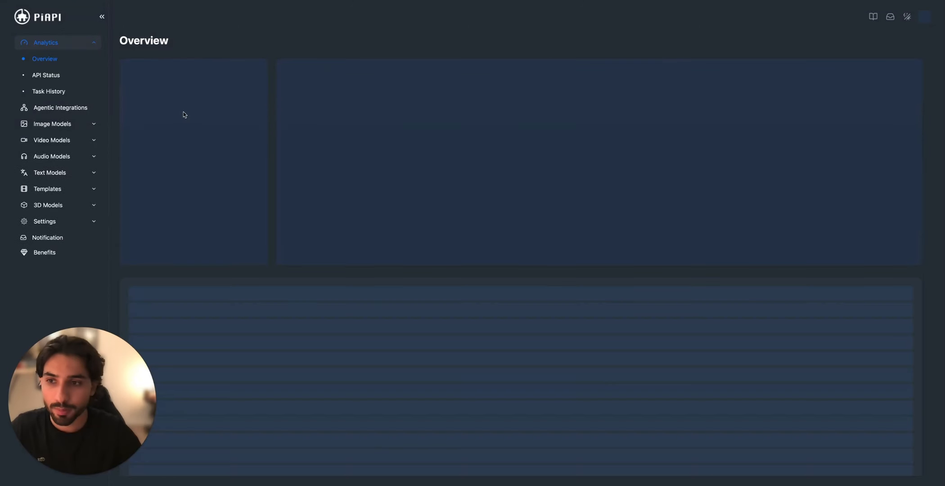
Step: Switch to PiAPI, open the Kling video model and examine its Create Task API documentation
left_click(95, 138)
left_click(39, 187)
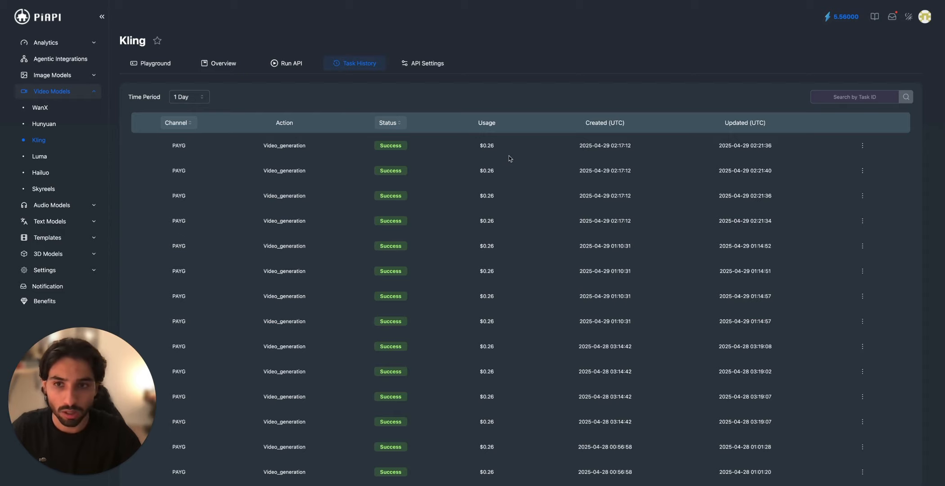
left_click(288, 68)
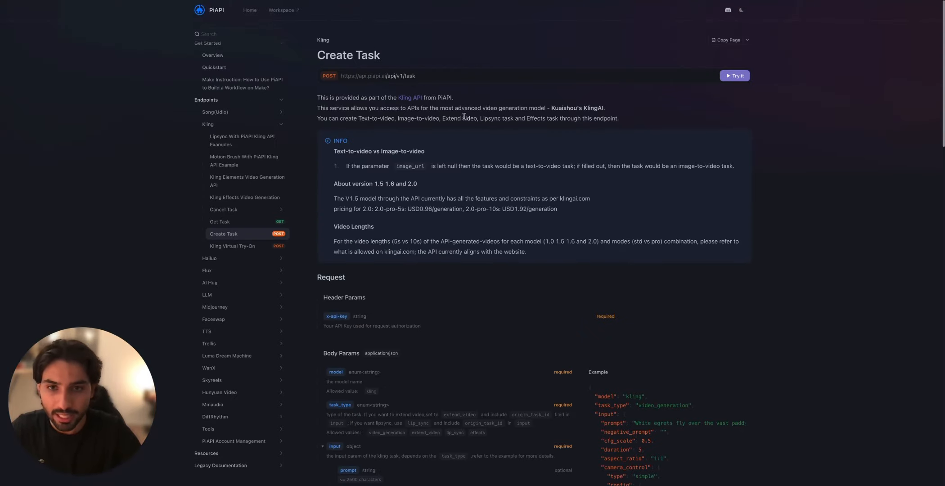
scroll(588, 266, "down", 2)
scroll(589, 266, "up", 2)
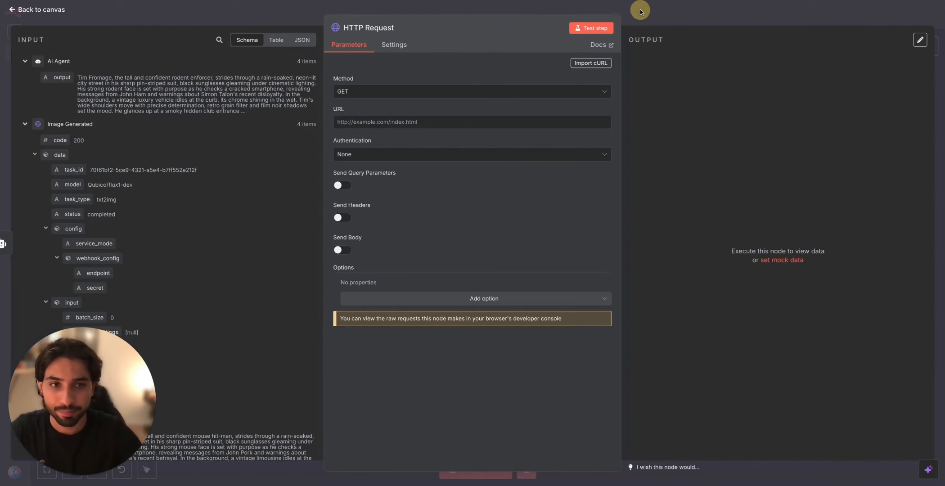
Step: Return to the n8n workflow and delete the empty HTTP Request node after the AI Agent
left_click(640, 11)
left_click(574, 195)
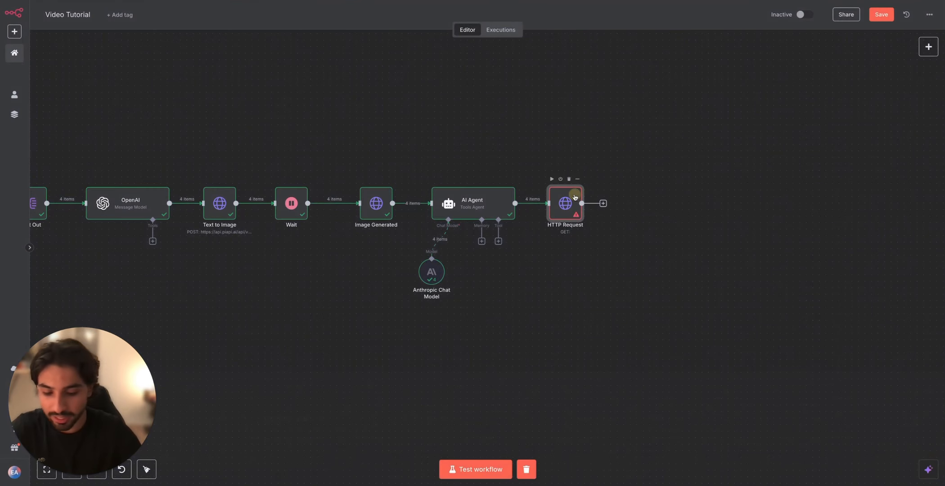
key("Delete")
Step: Duplicate the Text to Image node, place the copy after the AI Agent and connect the two
left_click(219, 202)
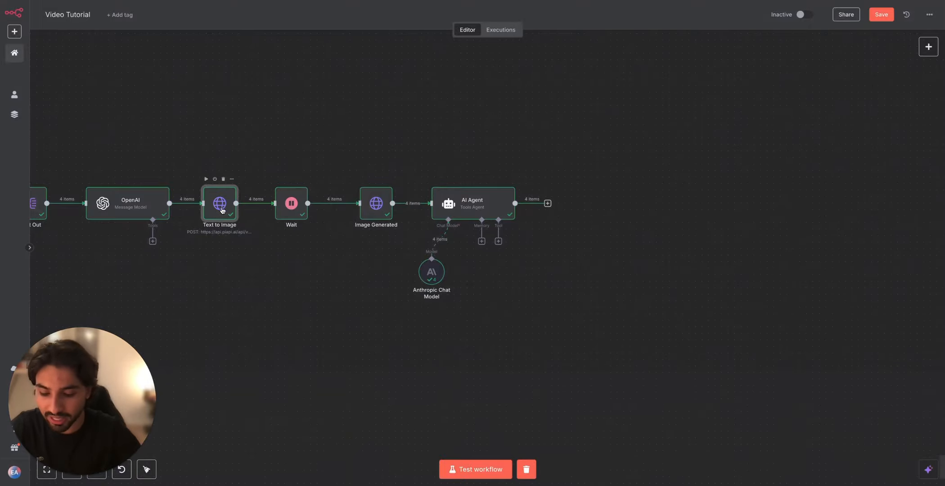
key("ctrl+c")
scroll(407, 270, "down", 3)
key("ctrl+v")
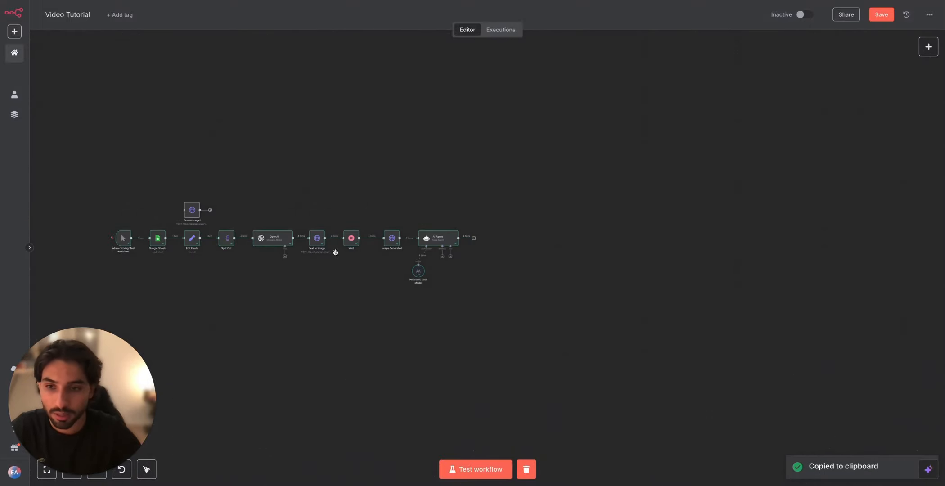
left_click_drag(190, 215, 482, 226)
scroll(487, 259, "up", 2)
left_click_drag(494, 227, 493, 240)
Step: Replace the copied node's JSON body with a Kling video_generation request in pro mode, using the AI Agent's output and Image Generated's image_url
double_click(493, 239)
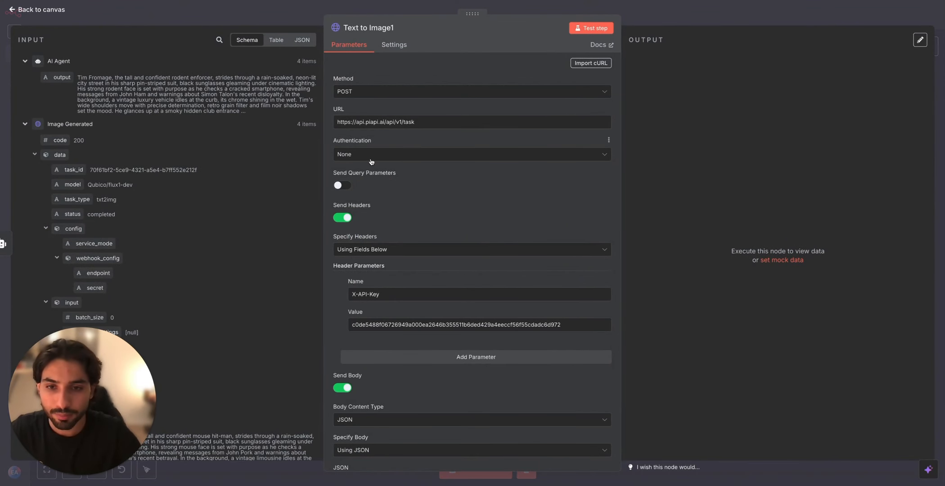
scroll(392, 297, "down", 2)
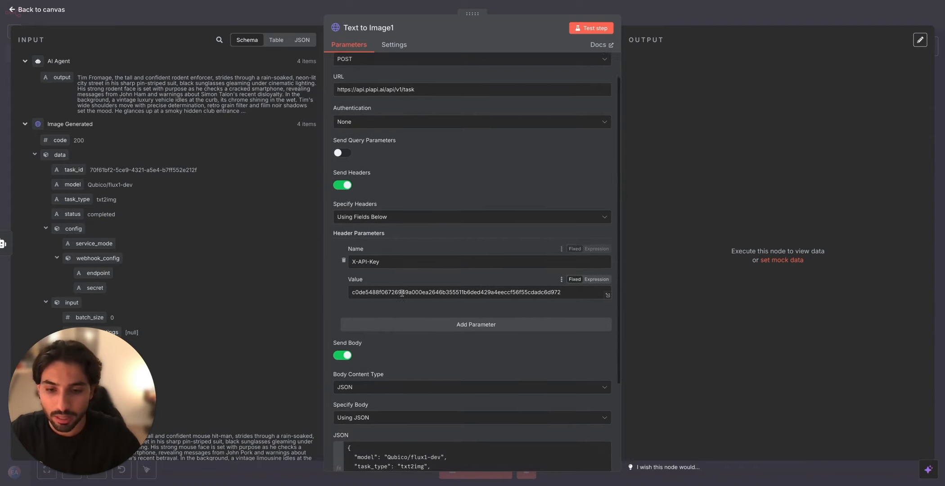
scroll(400, 331, "down", 3)
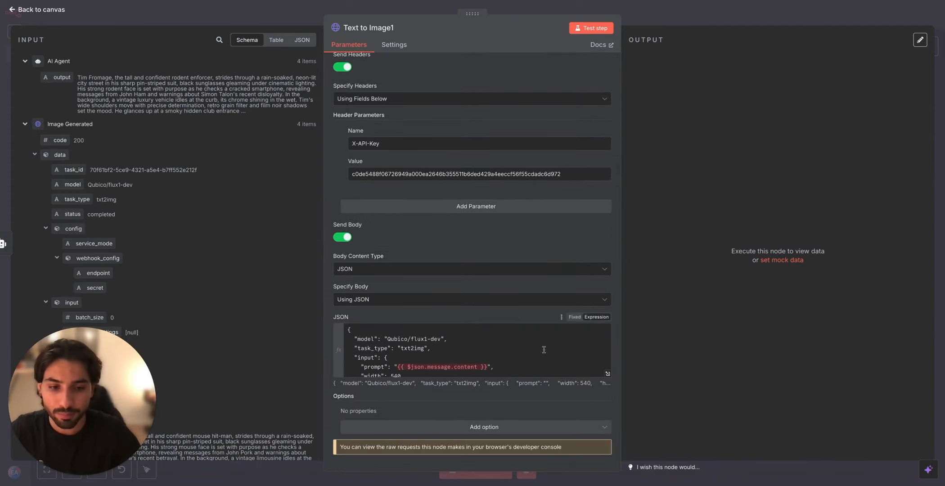
scroll(543, 348, "up", 2)
scroll(520, 341, "down", 2)
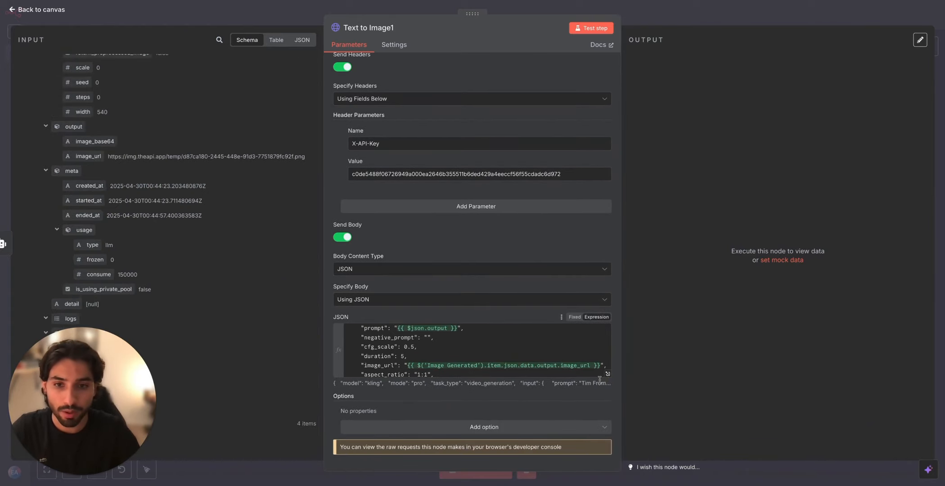
left_click(607, 373)
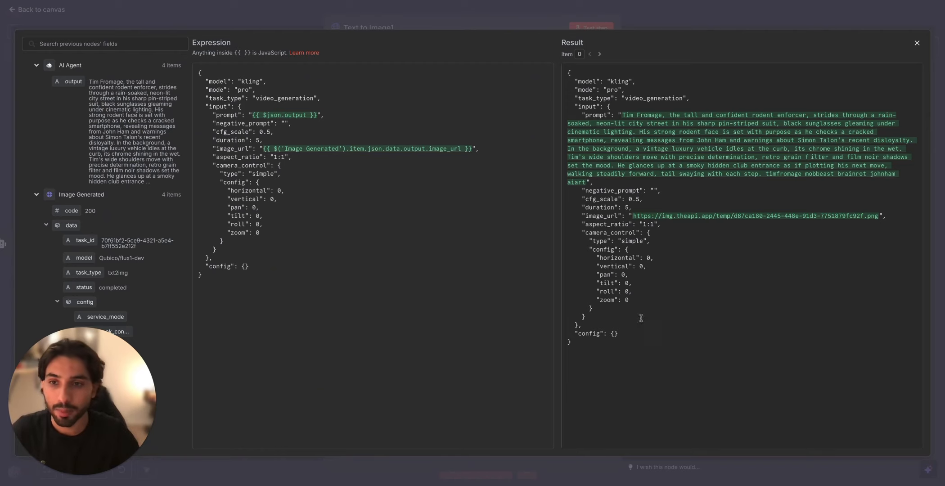
left_click(249, 90)
key("BackSpace")
key("BackSpace")
type("st")
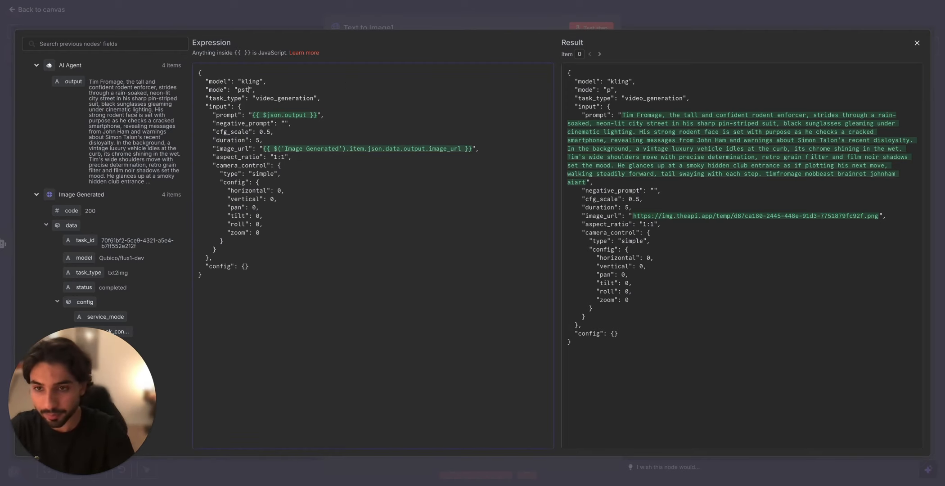
key("BackSpace")
key("BackSpace")
type("ro")
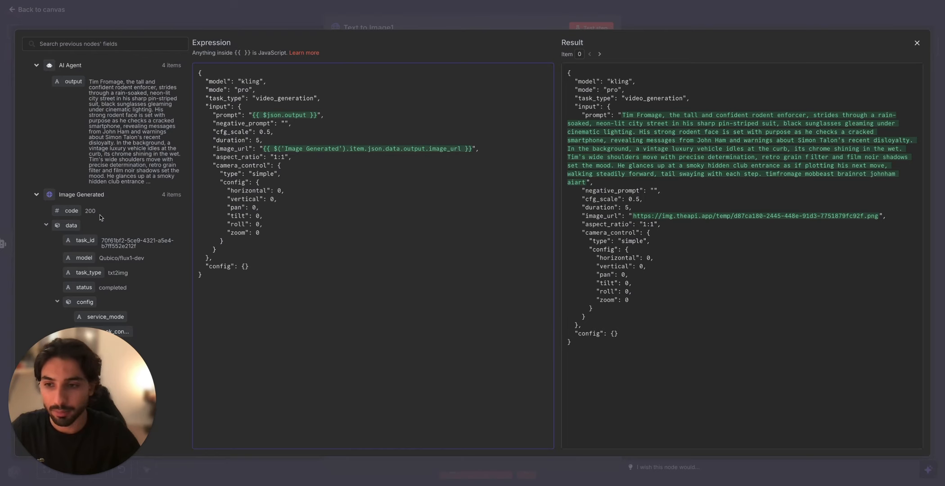
Step: Close the expression editor and run the Text to Image1 node to submit the Kling video request
scroll(126, 227, "down", 6)
scroll(128, 231, "down", 10)
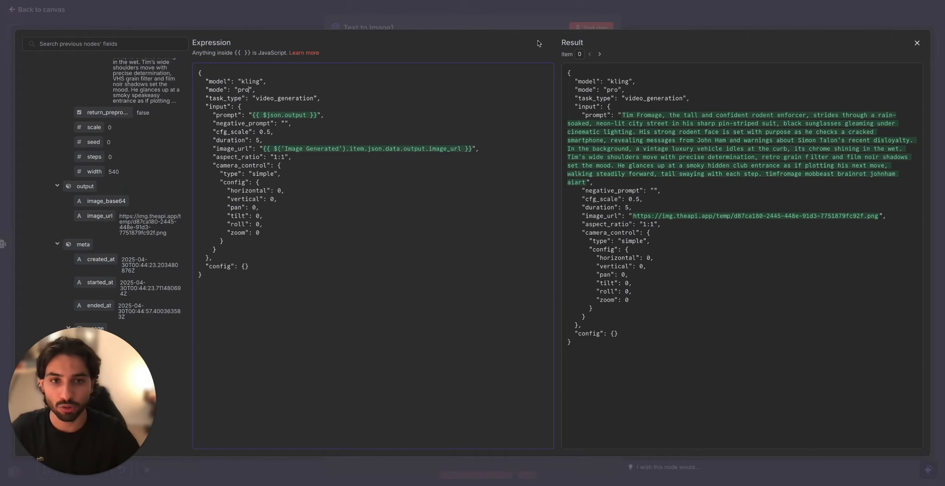
left_click(535, 22)
left_click(597, 30)
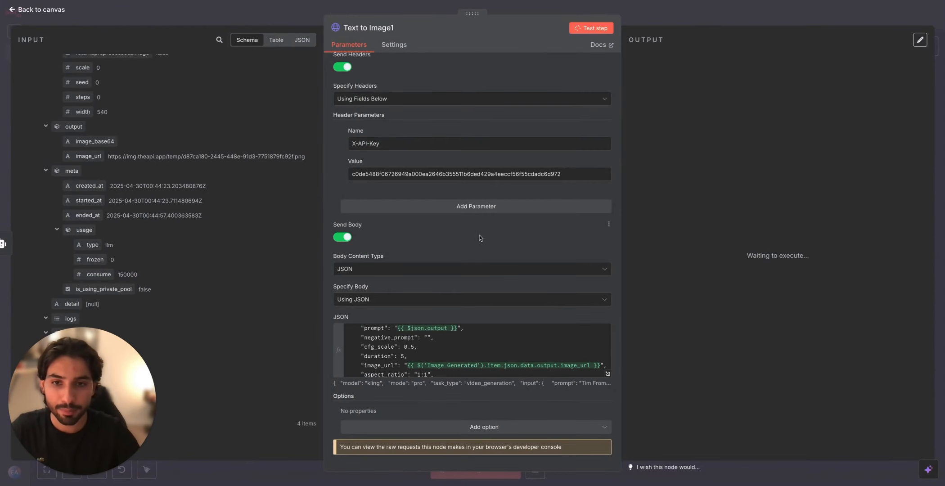
scroll(479, 235, "up", 4)
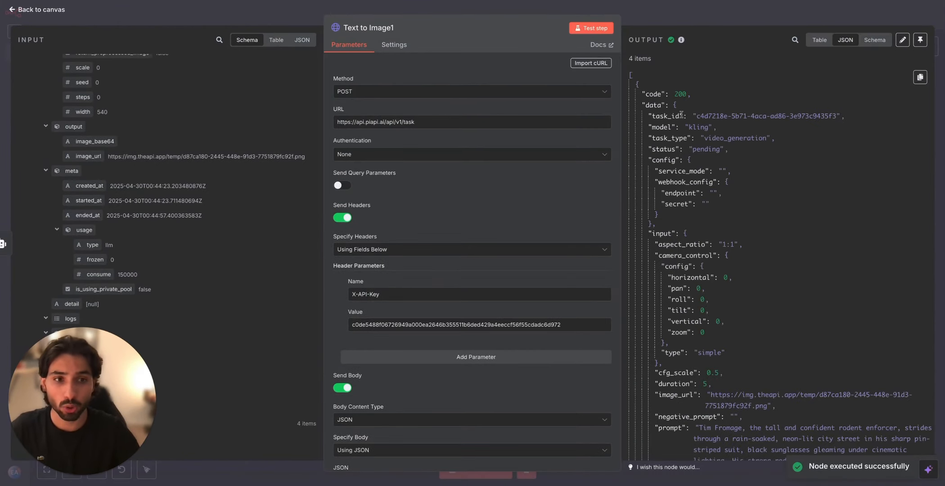
left_click(587, 9)
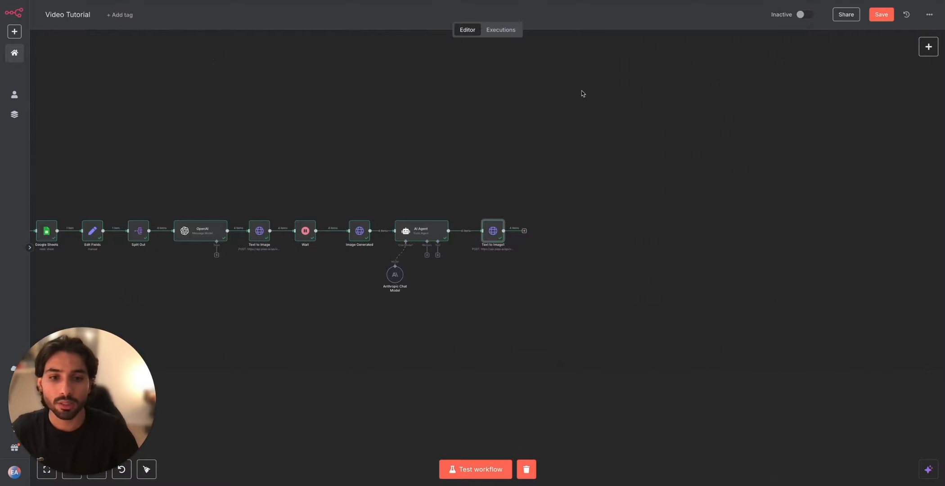
Step: Add a Wait node after Text to Image1, set its wait amount to 1 second and run it
left_click(524, 231)
type("w")
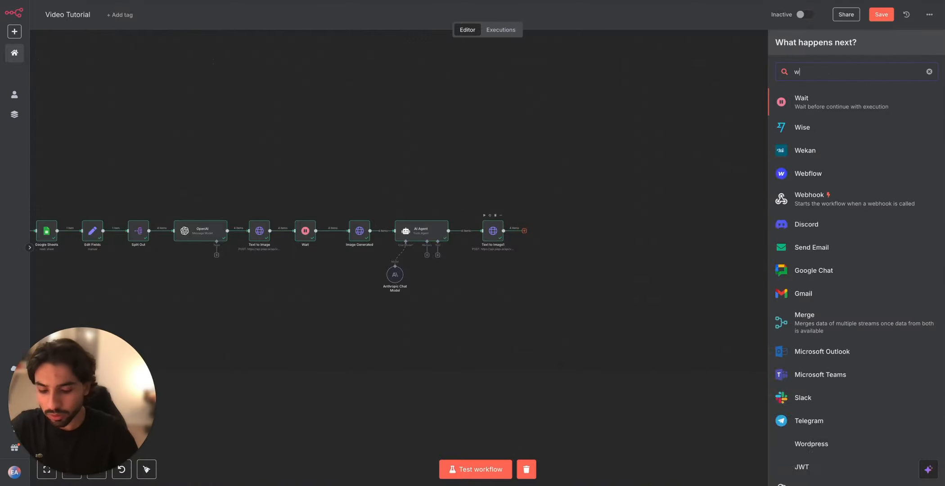
type("ait")
left_click(796, 102)
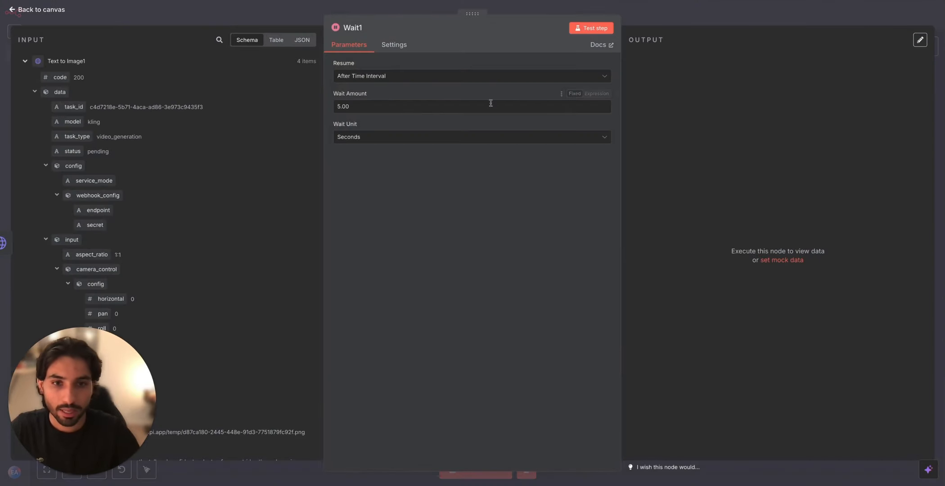
double_click(333, 106)
type("1")
left_click(593, 30)
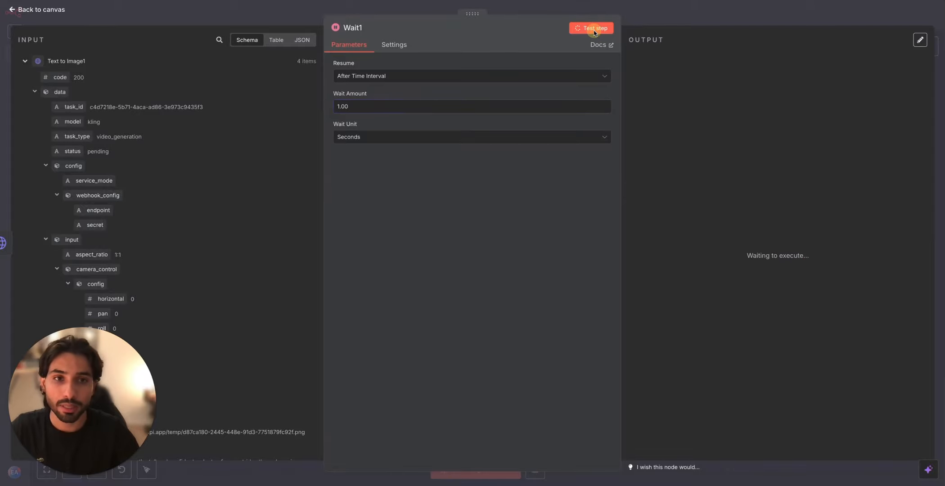
left_click(633, 10)
Step: Rename the Text to Image1 node as Image to Video
double_click(496, 232)
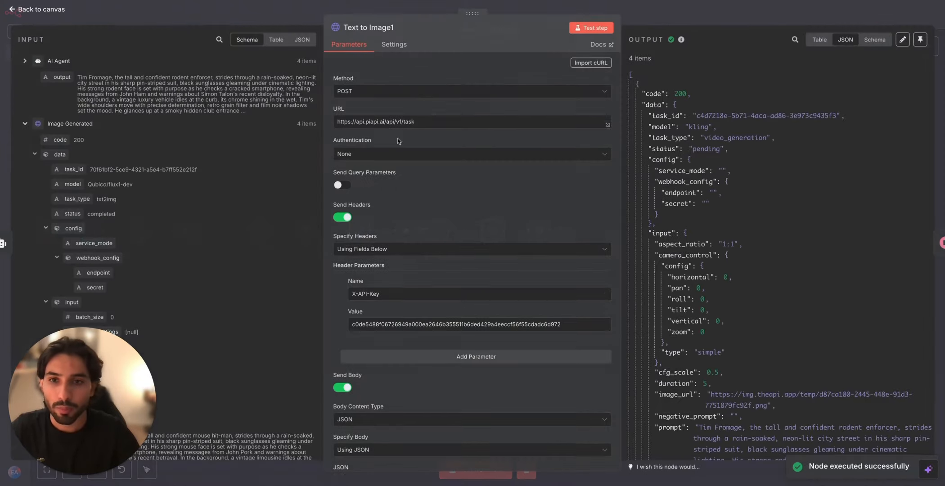
left_click(377, 25)
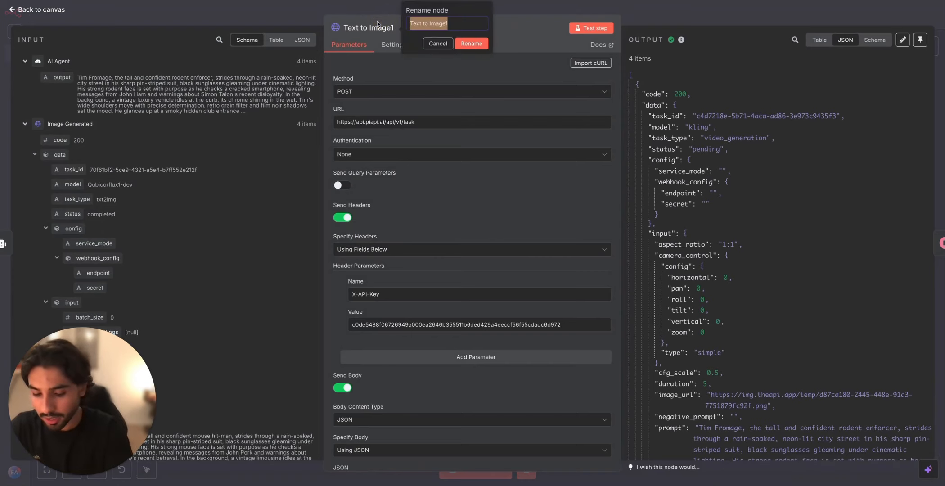
type("Image to Video")
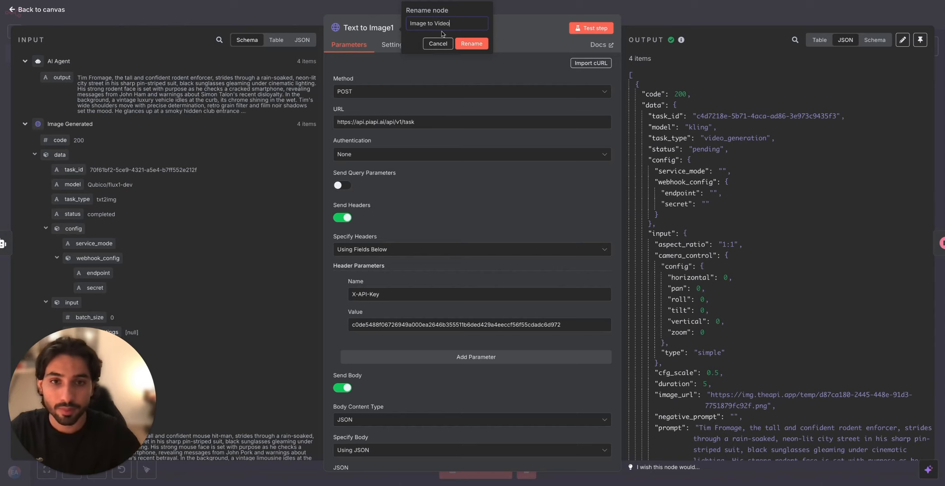
left_click(468, 43)
left_click(630, 11)
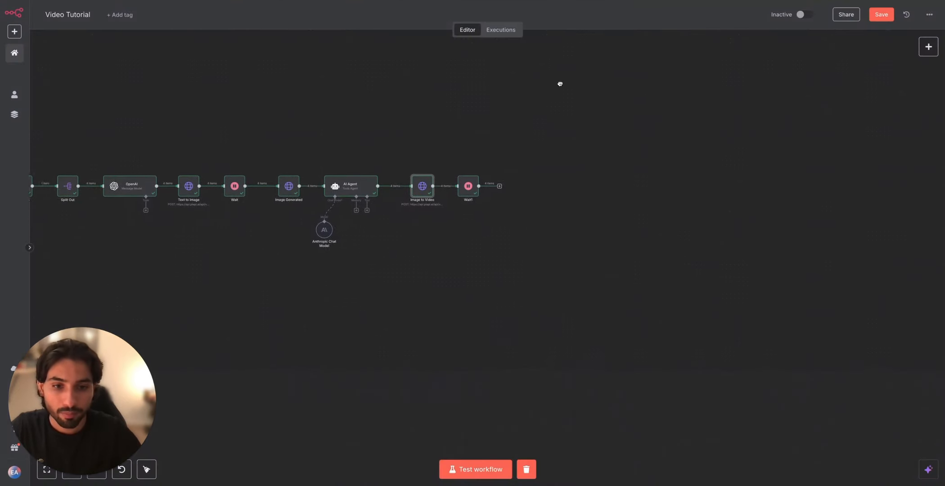
Step: Duplicate the Image to Video node and connect the copy after Wait1
scroll(560, 84, "right", 1)
left_click(389, 192)
key("super+c")
left_click(517, 222)
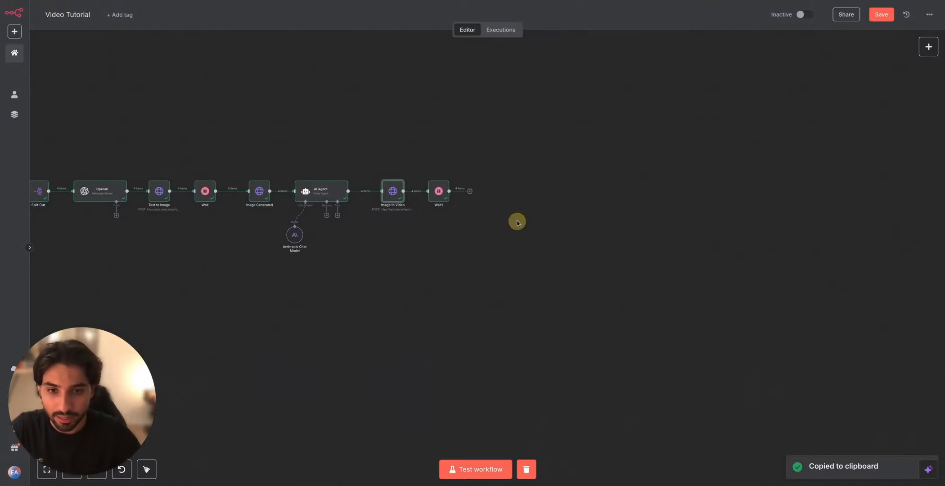
key("super+v")
left_click_drag(432, 210, 482, 193)
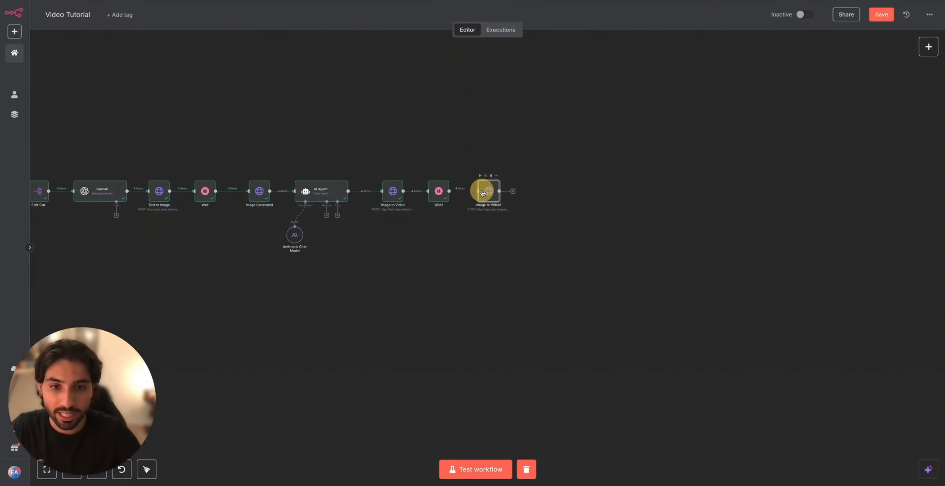
double_click(486, 192)
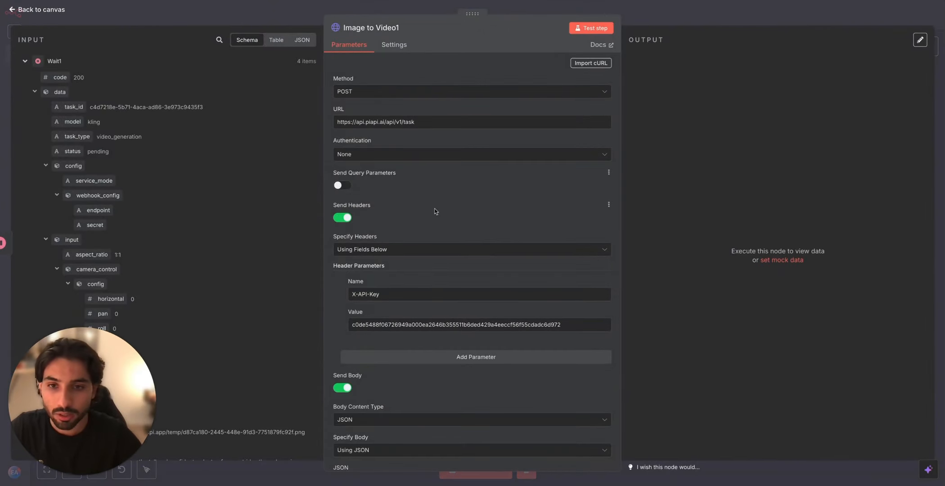
scroll(432, 210, "down", 3)
left_click(344, 237)
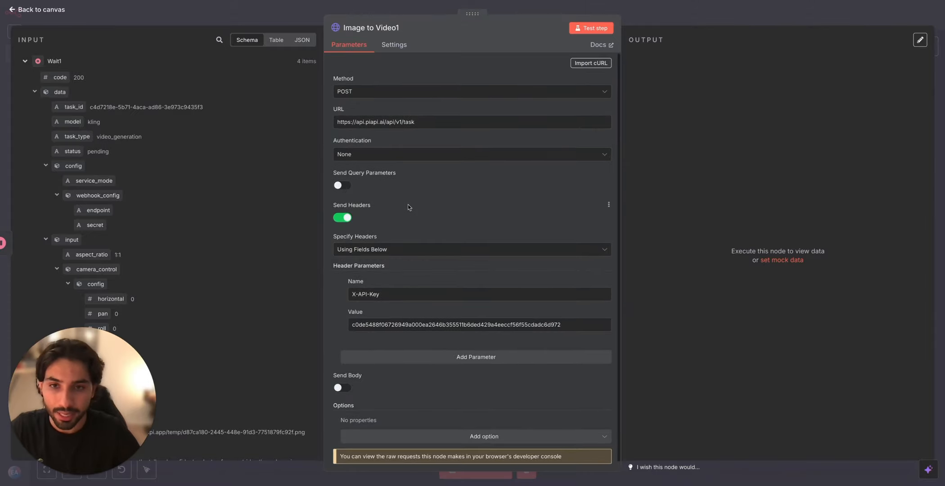
left_click(424, 123)
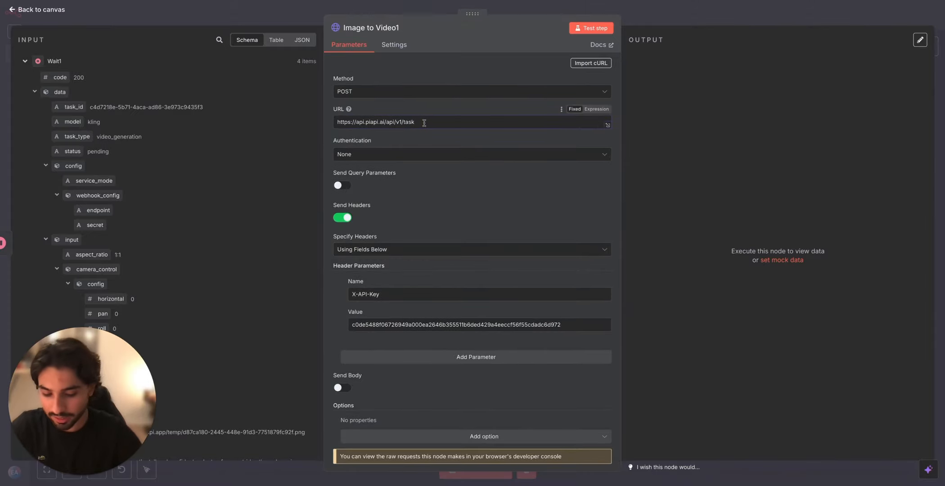
left_click_drag(76, 107, 471, 119)
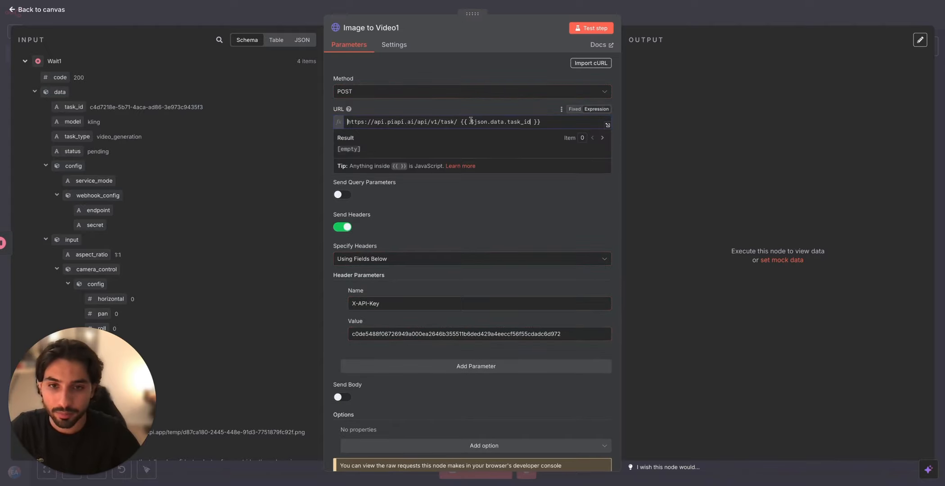
left_click(460, 119)
key("BackSpace")
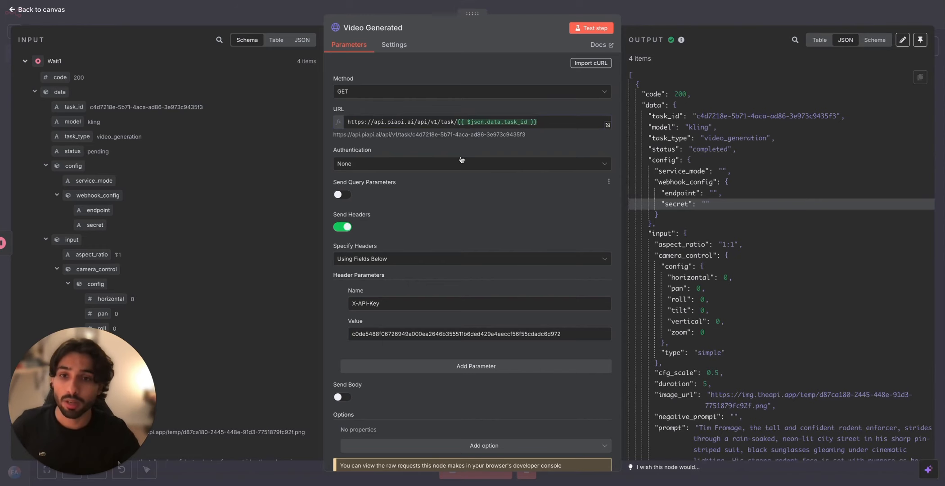
left_click(394, 93)
left_click(444, 130)
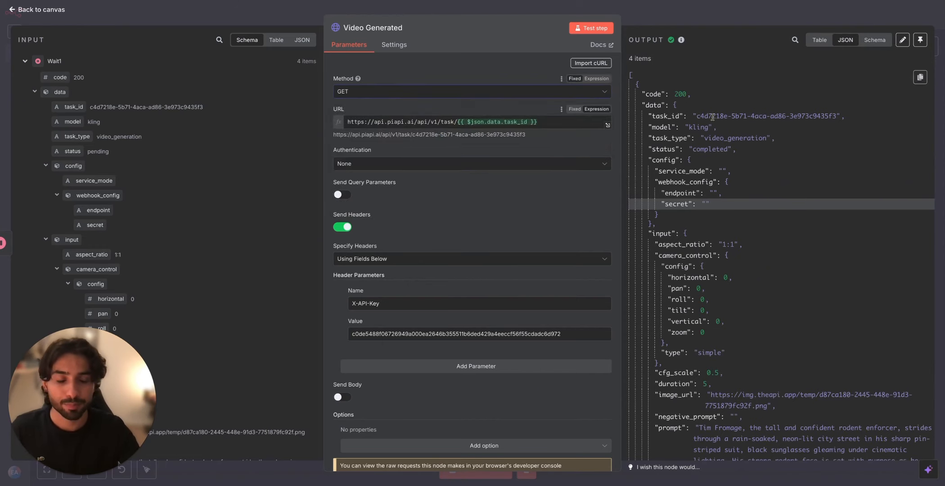
Step: Copy the video_url from the Video Generated output and open it in the browser to view the video
scroll(710, 180, "down", 6)
scroll(710, 180, "down", 4)
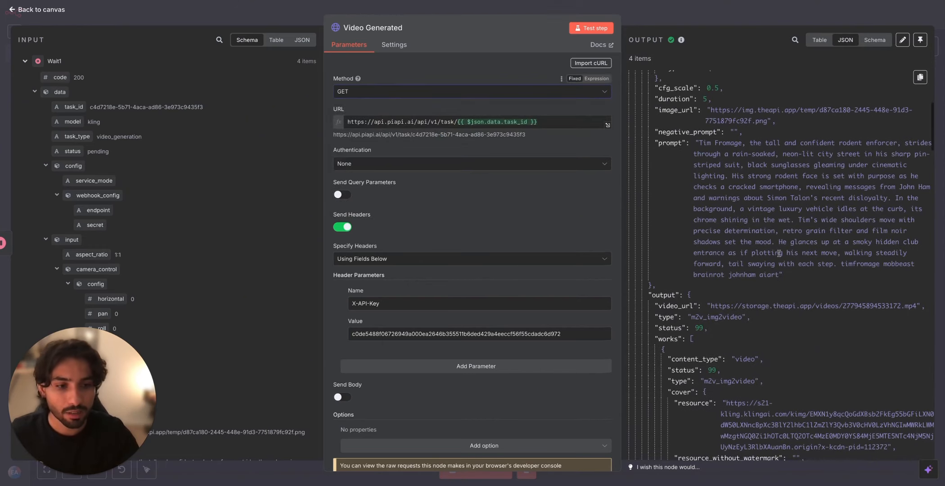
mouse_move(920, 234)
left_mouse_down()
mouse_move(718, 233)
mouse_move(917, 233)
left_mouse_up()
left_click(702, 233)
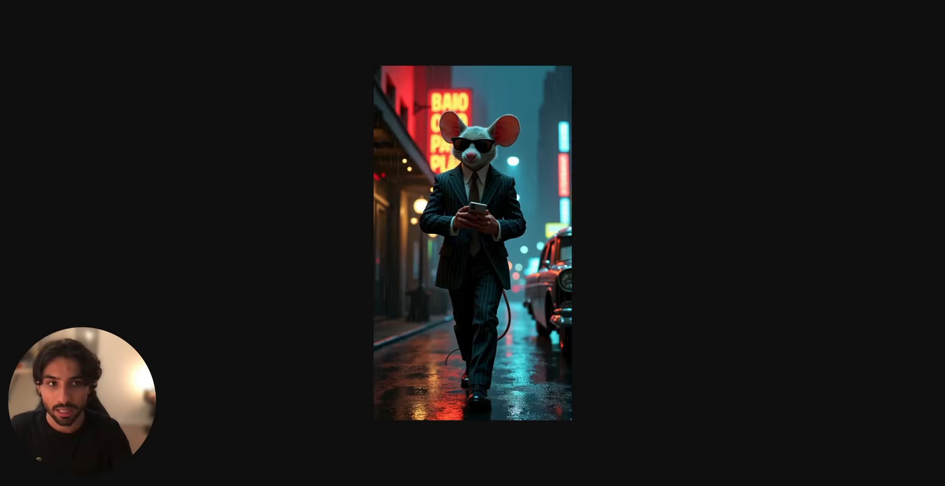
key("ctrl+v")
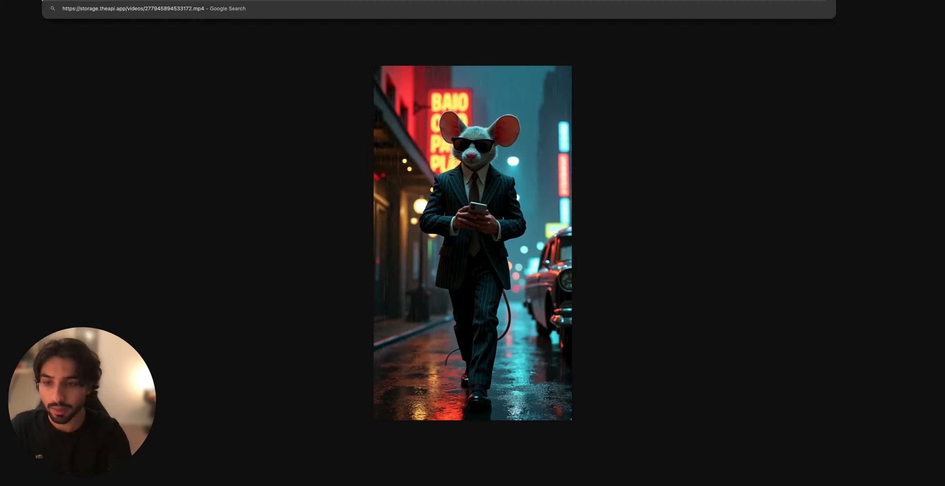
key("Return")
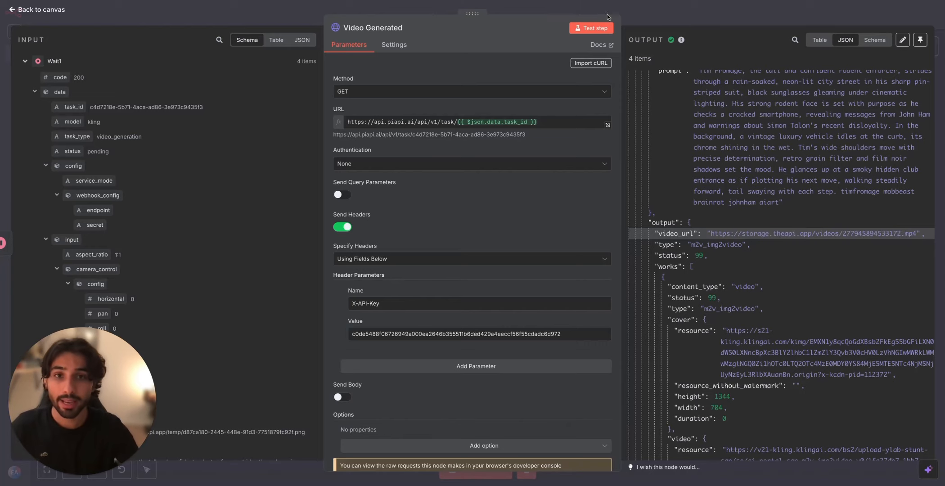
left_click(610, 17)
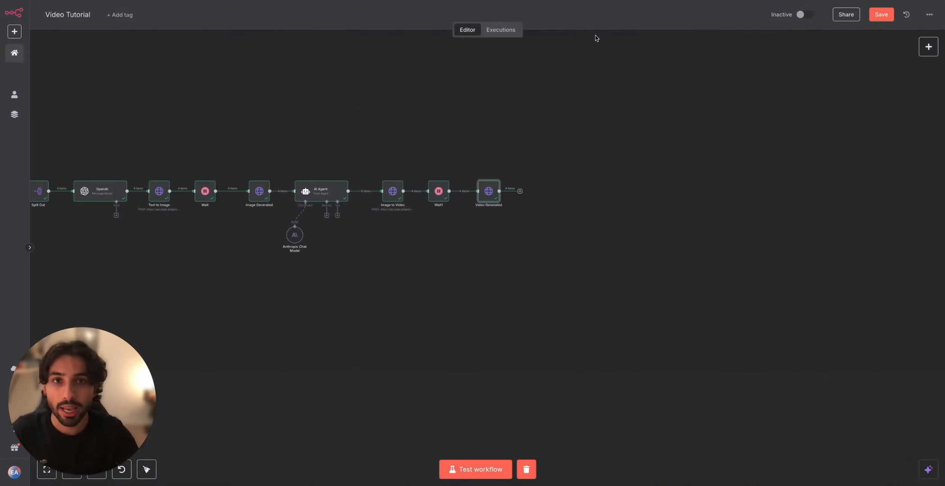
Step: Add a Limit node with 1 max item after Video Generated, run it and place it below the Image to Video node
left_click(520, 191)
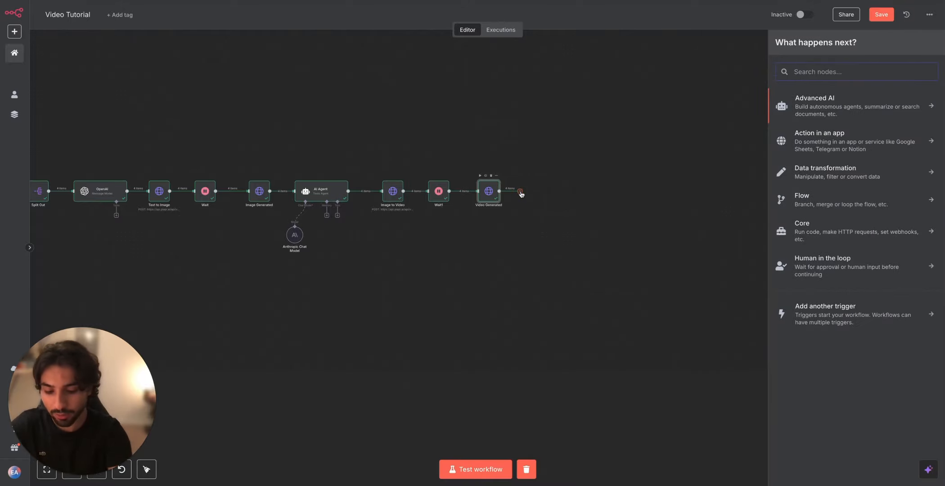
type("limit")
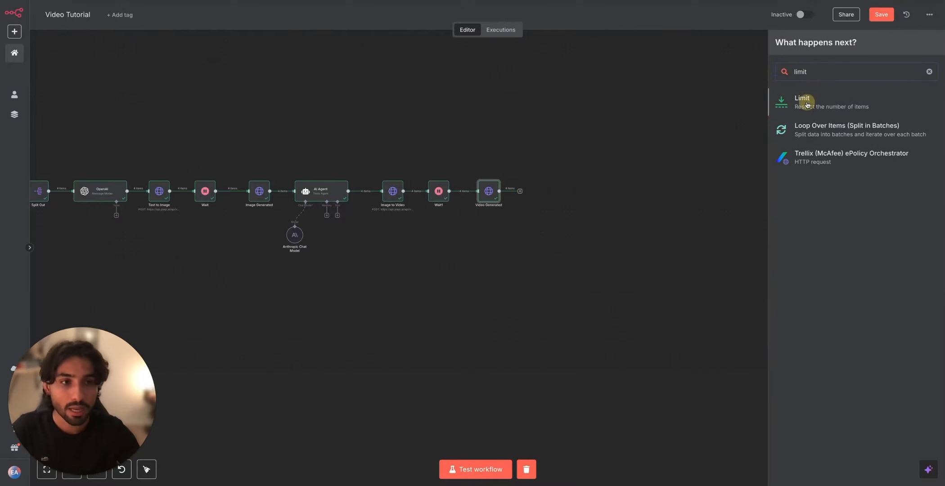
left_click(807, 104)
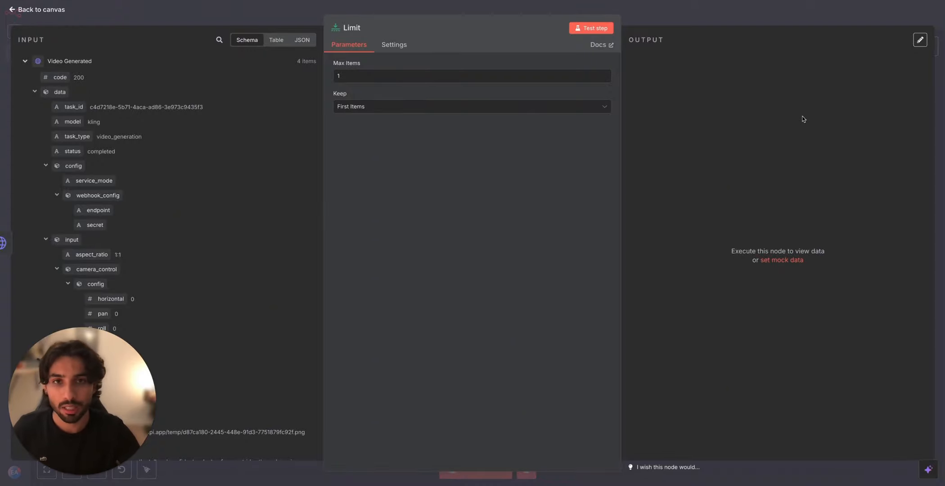
left_click(591, 28)
key("Escape")
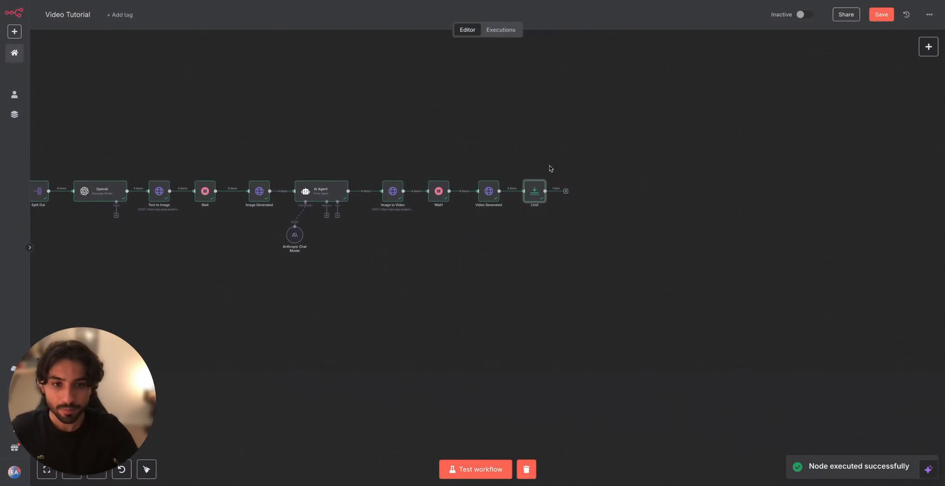
left_click_drag(534, 191, 397, 249)
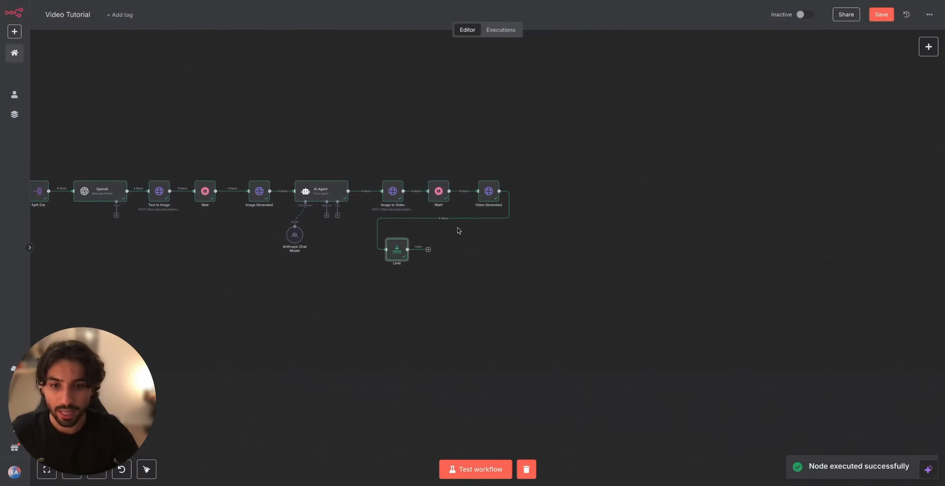
Step: Add an OpenAI Message a Model node after the Limit node and set its model to GPT-4.1
left_click(428, 249)
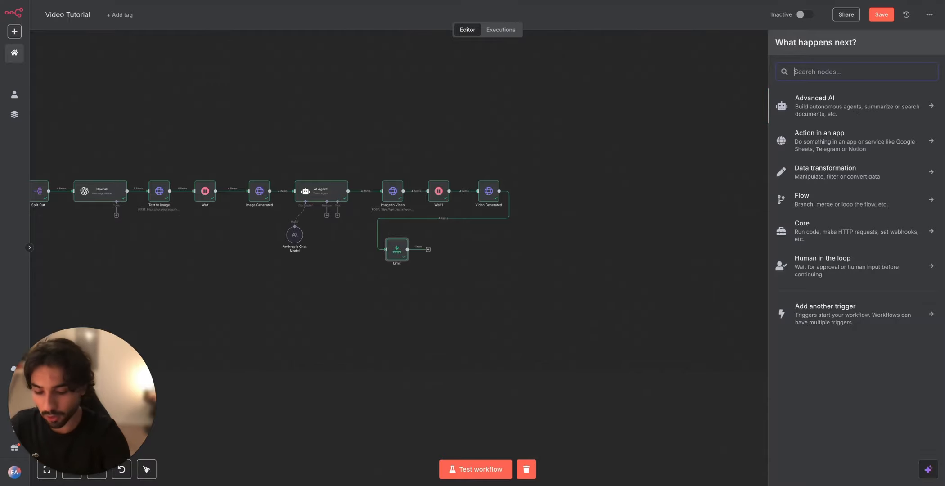
type("openai")
left_click(854, 101)
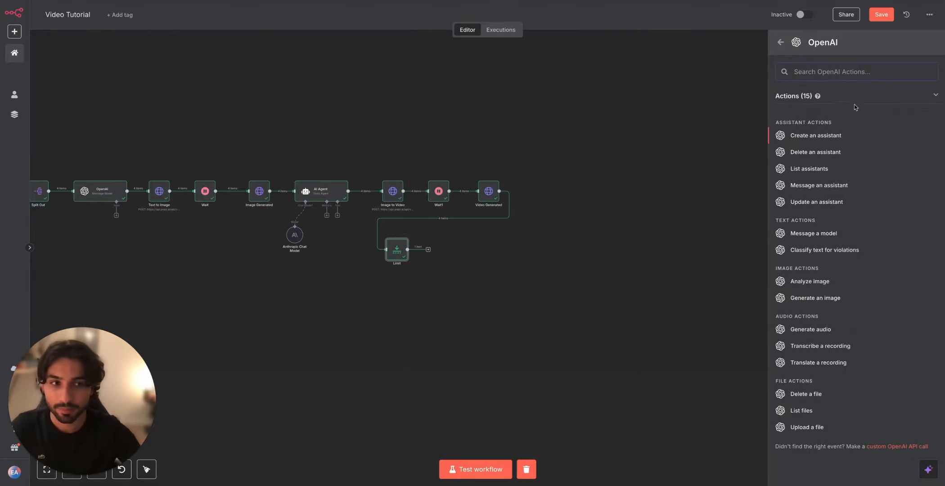
left_click(822, 232)
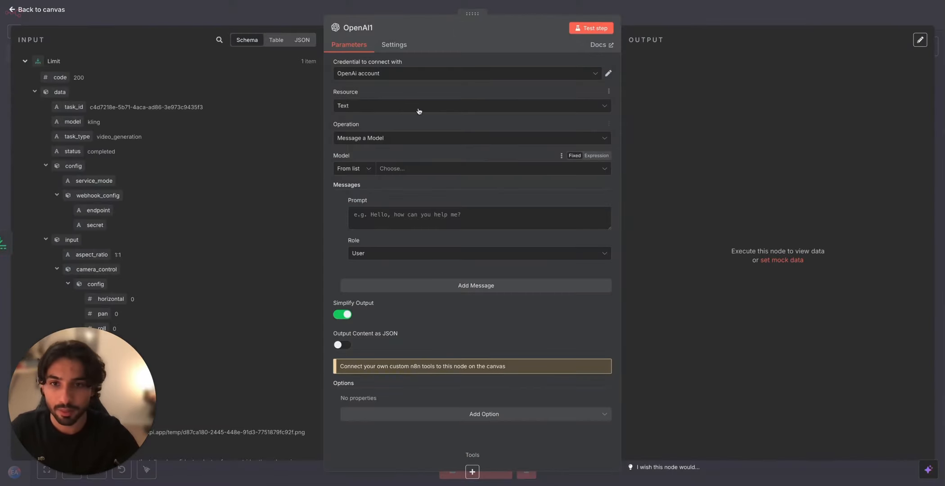
left_click(394, 167)
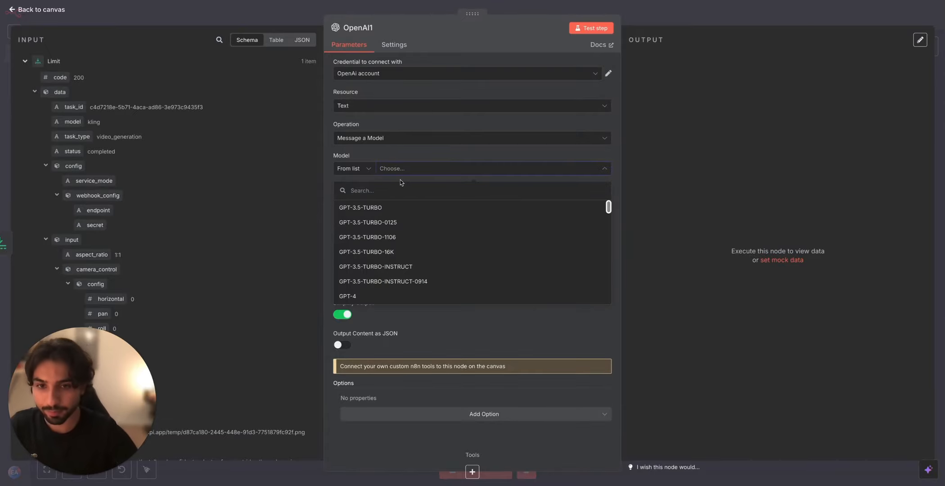
type("4")
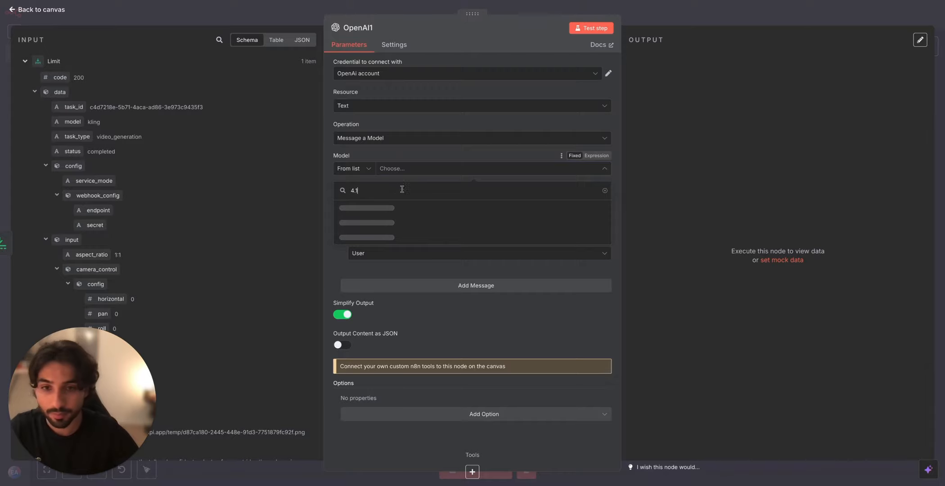
type(".1")
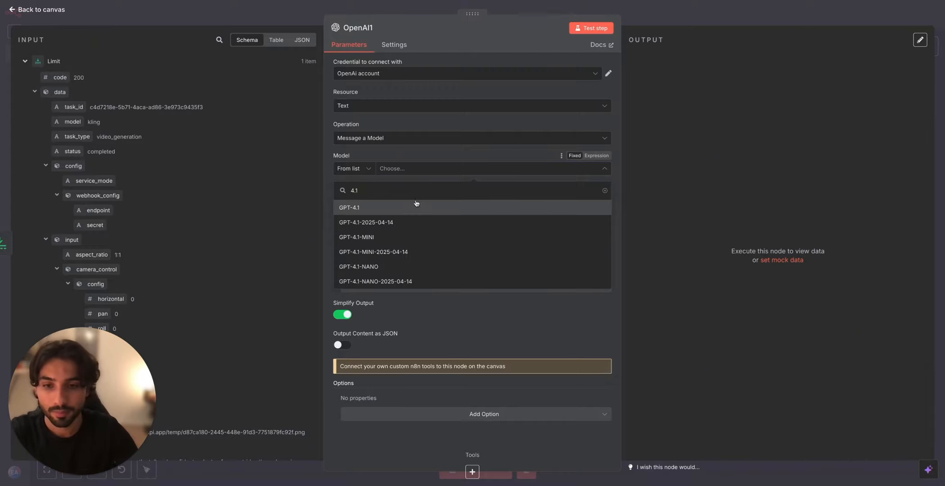
left_click(416, 207)
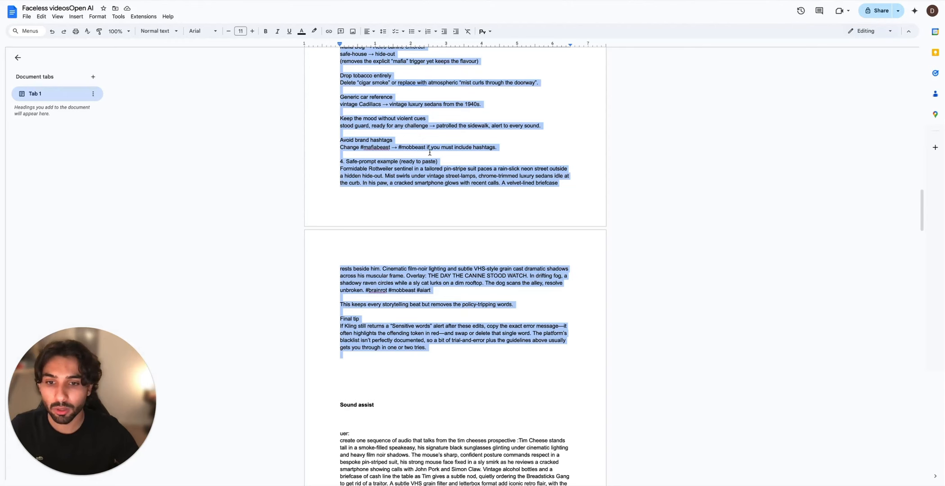
Step: Copy the system prompt from the Sound assist section of the Faceless videosOpen AI document in Google Docs
scroll(430, 153, "down", 5)
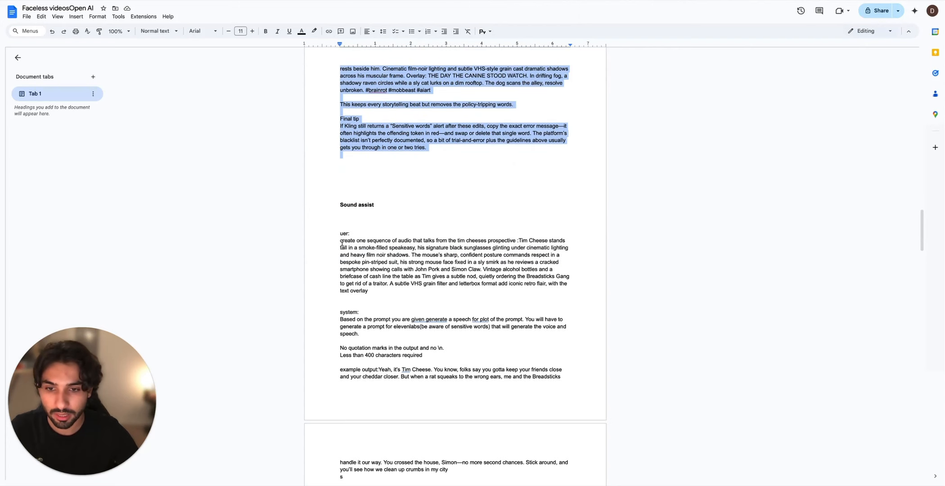
scroll(341, 243, "up", 1)
left_click_drag(340, 282, 450, 437)
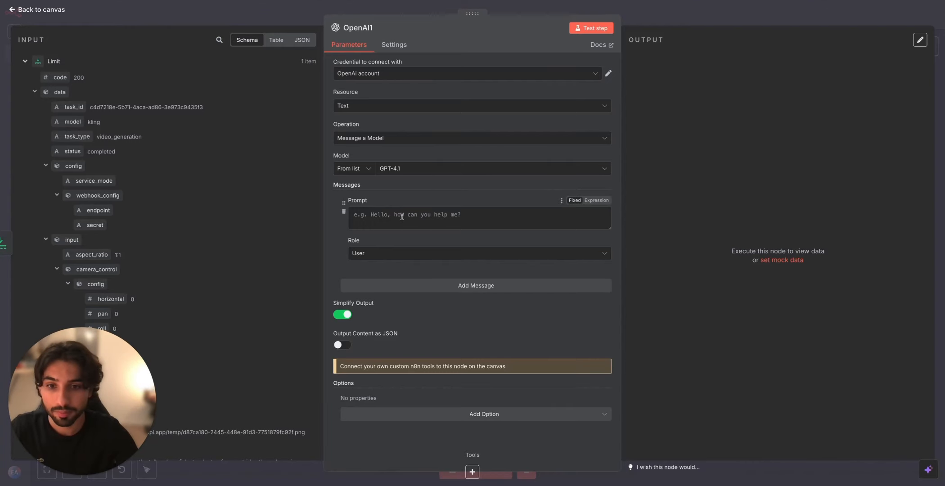
Step: Add a second message with the System role, paste the copied speech prompt as an expression and review it enlarged
left_click(378, 281)
left_click(436, 342)
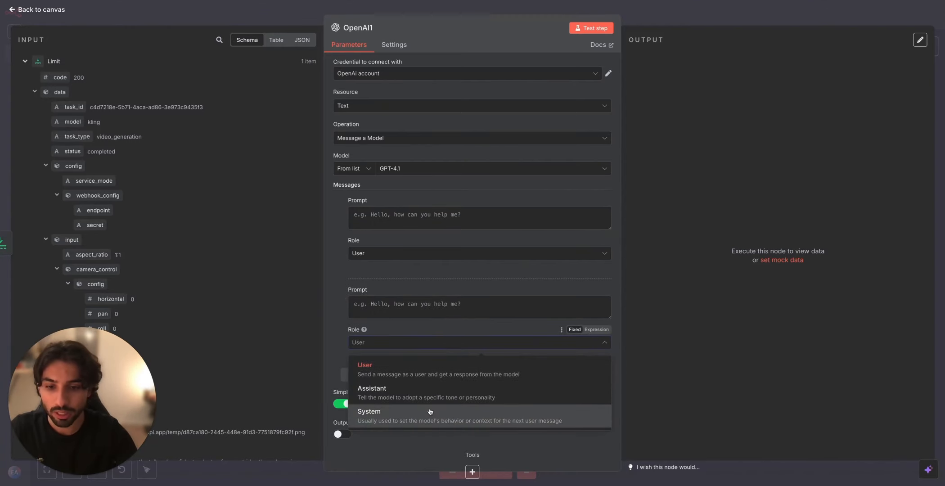
left_click(431, 411)
key("ctrl+v")
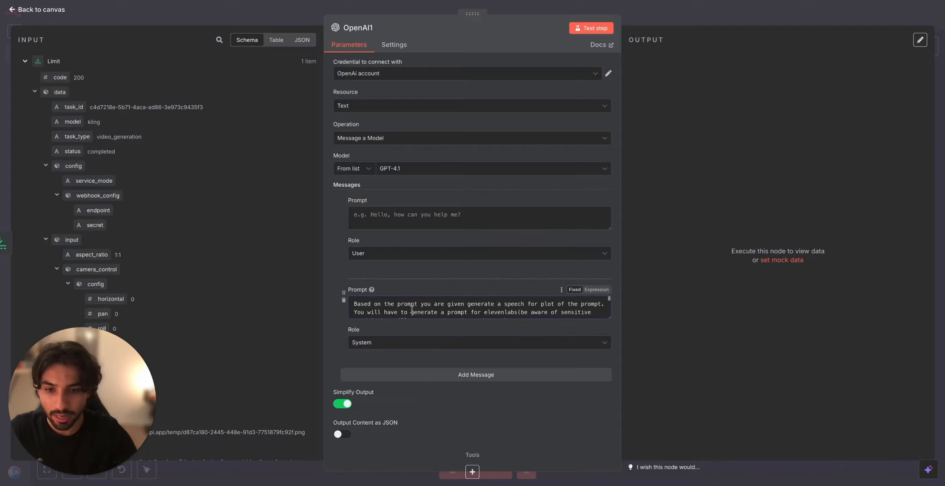
left_click(590, 290)
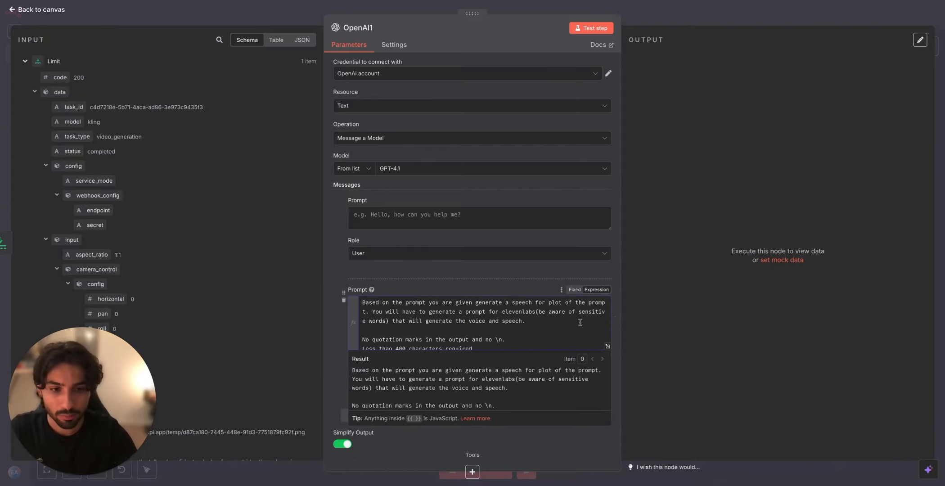
left_click(607, 346)
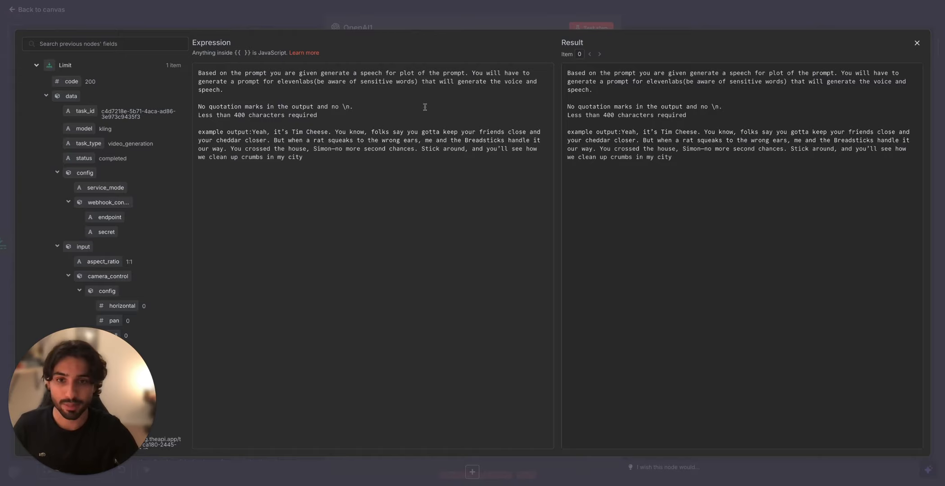
left_click(448, 18)
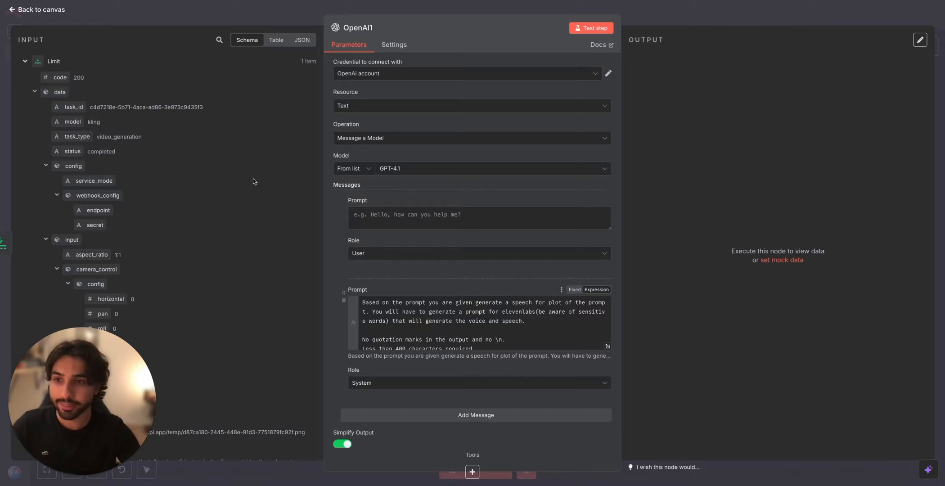
Step: Write the user prompt "generate a speech based on this prompt:" followed by the prompt field from the Image Generated node
left_click(389, 212)
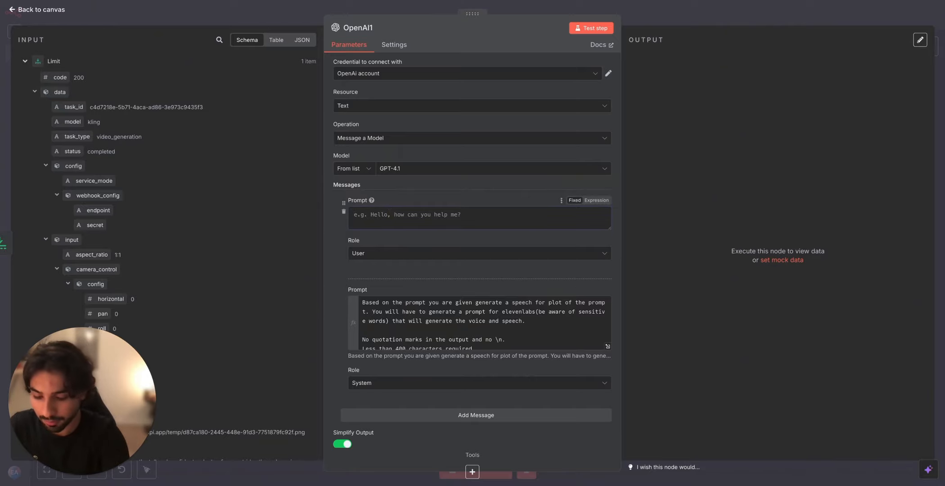
type("generate a")
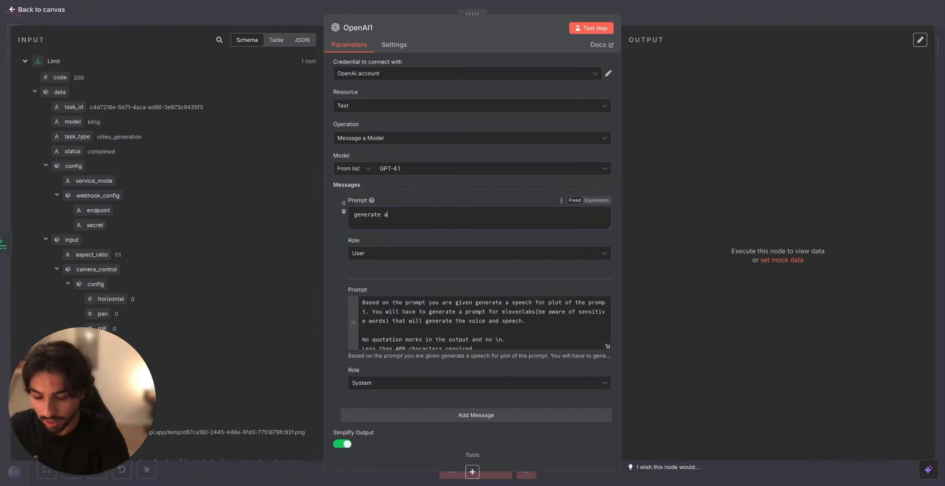
type(" speech")
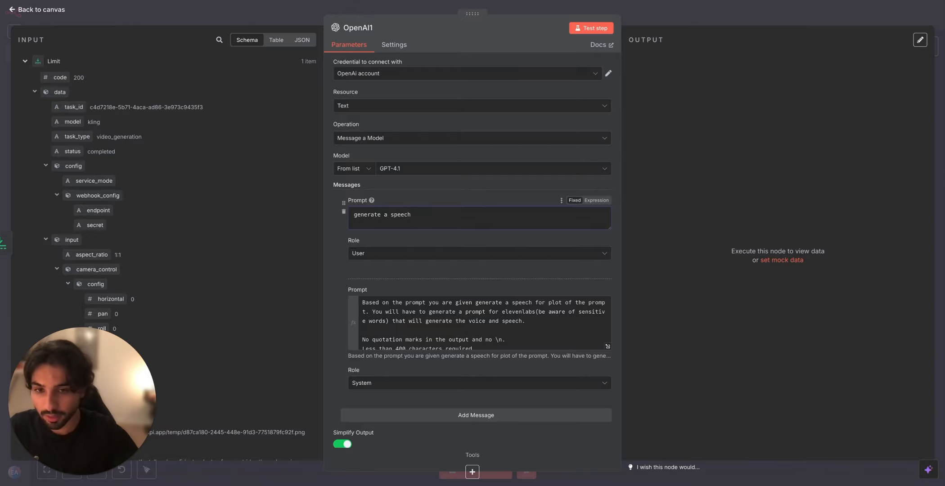
type(" for this ")
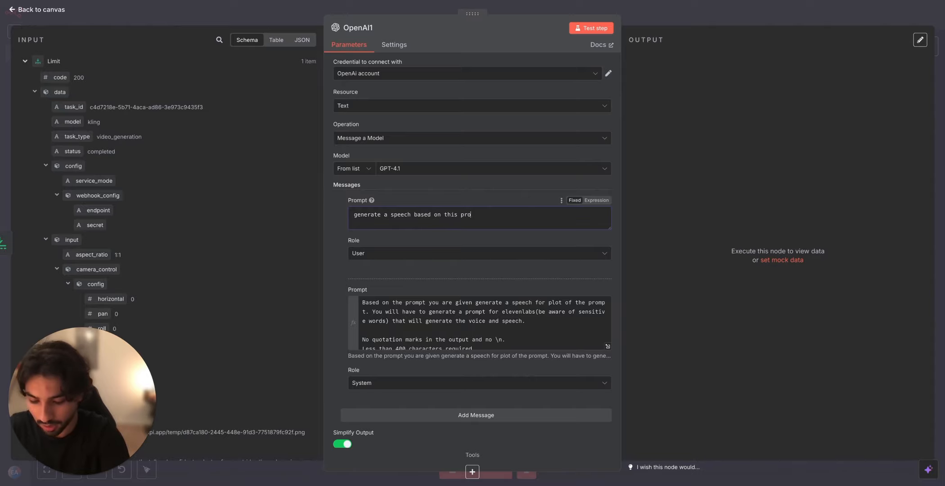
type("mpot")
type(":")
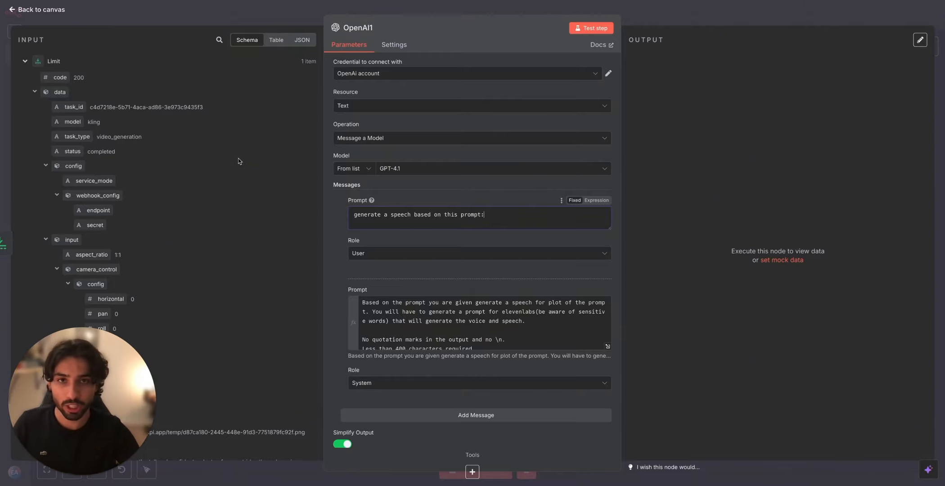
scroll(248, 144, "down", 5)
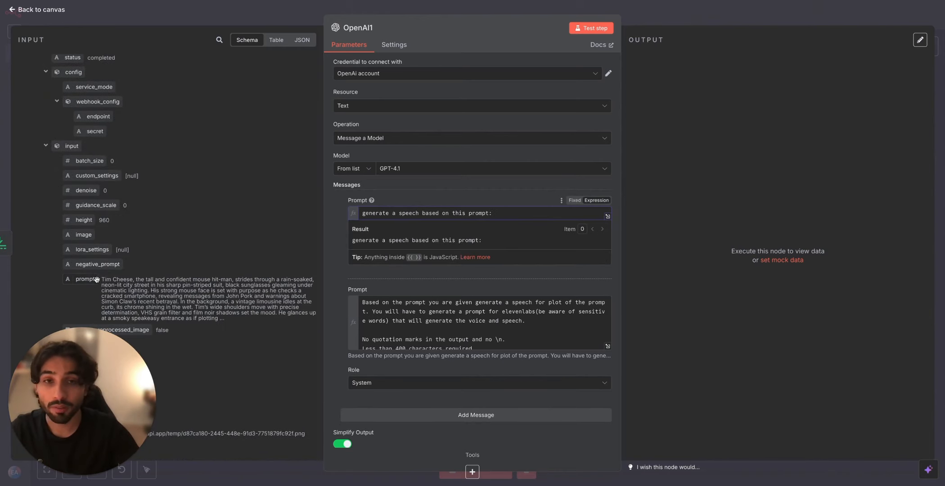
left_click_drag(98, 286, 526, 221)
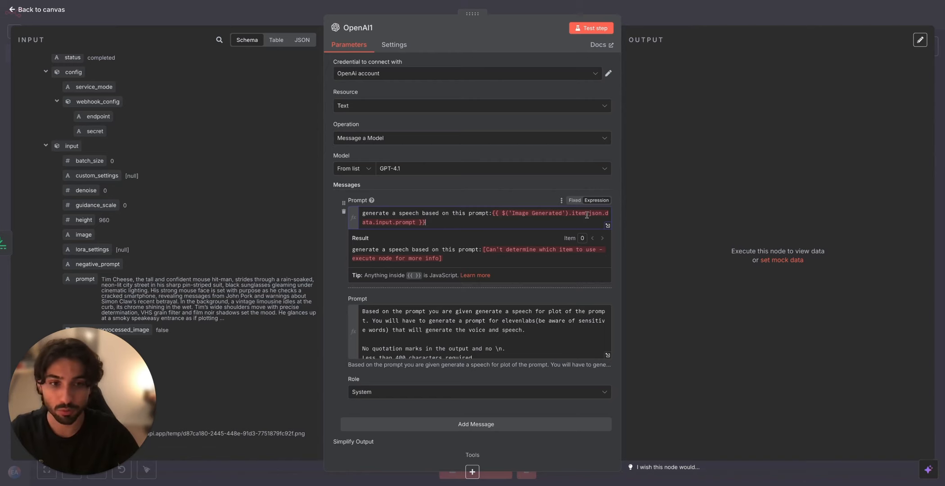
Step: Change the user prompt expression to {{ $('Image Generated').first().json.data.input.prompt }} and run the OpenAI1 node
left_click_drag(587, 215, 569, 214)
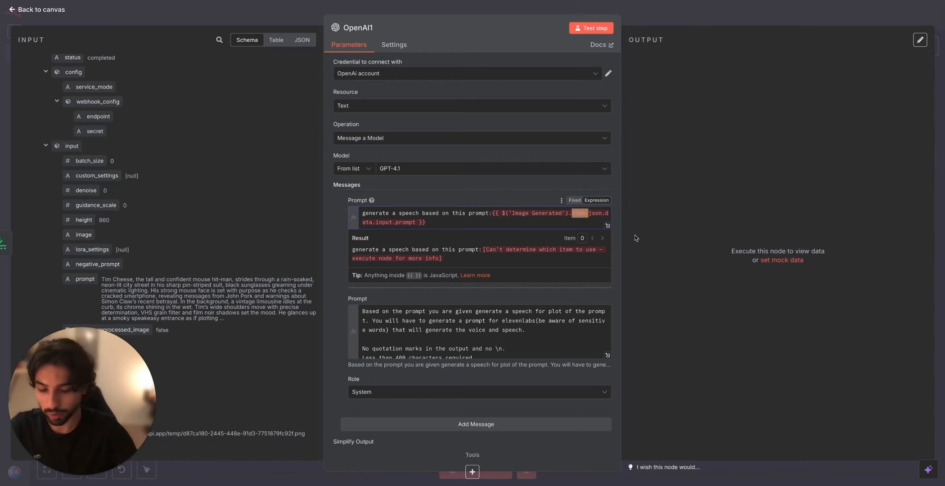
key("BackSpace")
type("first")
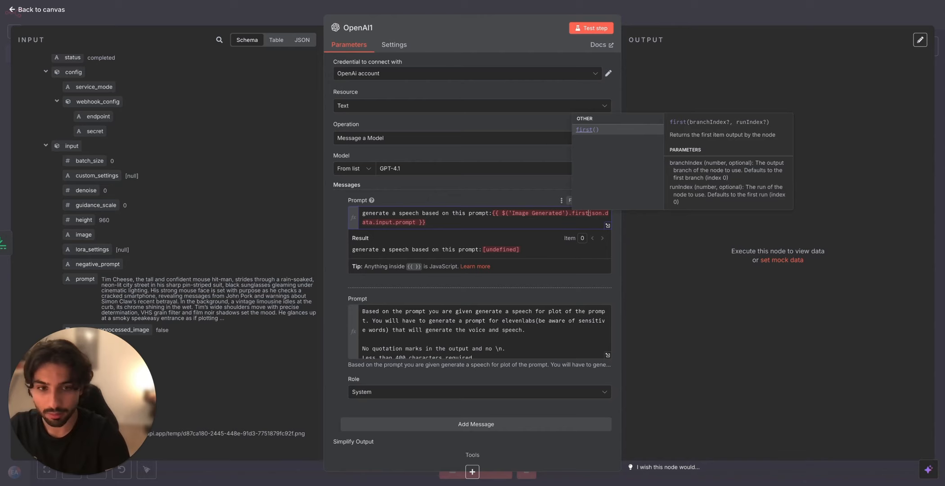
key("Return")
left_click(571, 223)
left_click(593, 216)
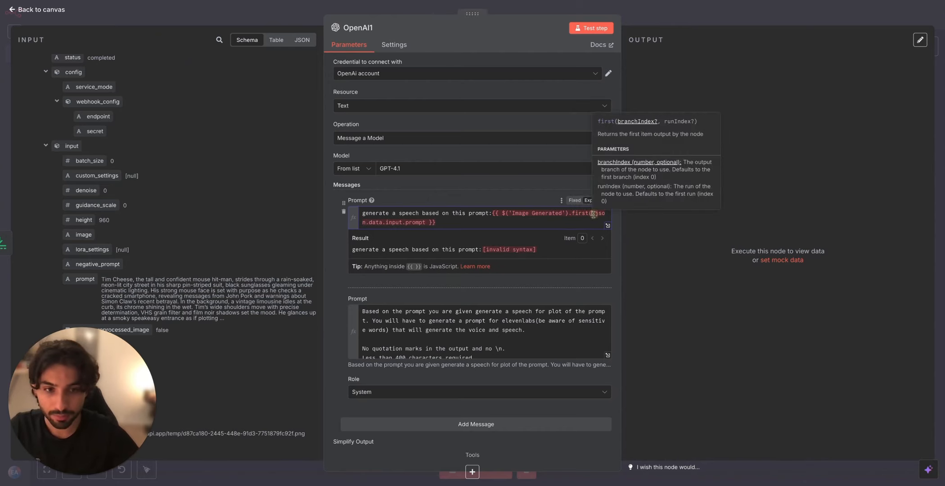
left_click(595, 215)
type(".")
left_click(589, 225)
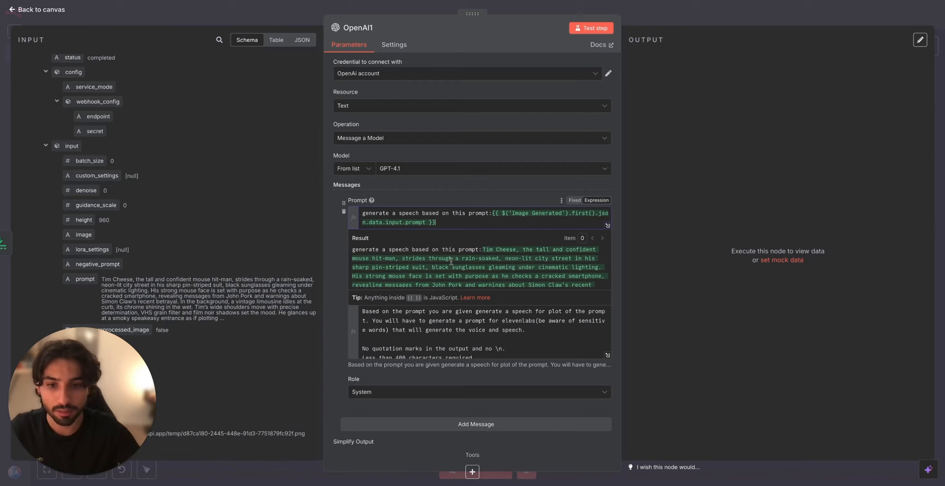
left_click(591, 28)
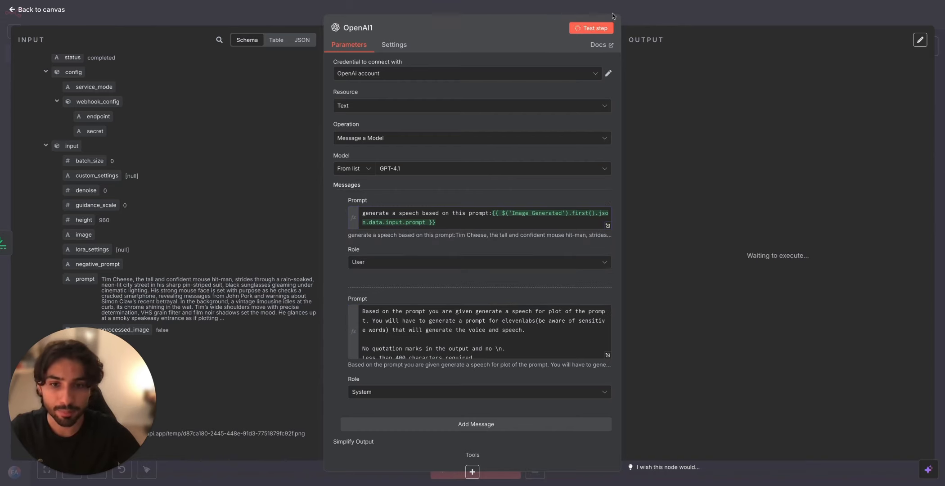
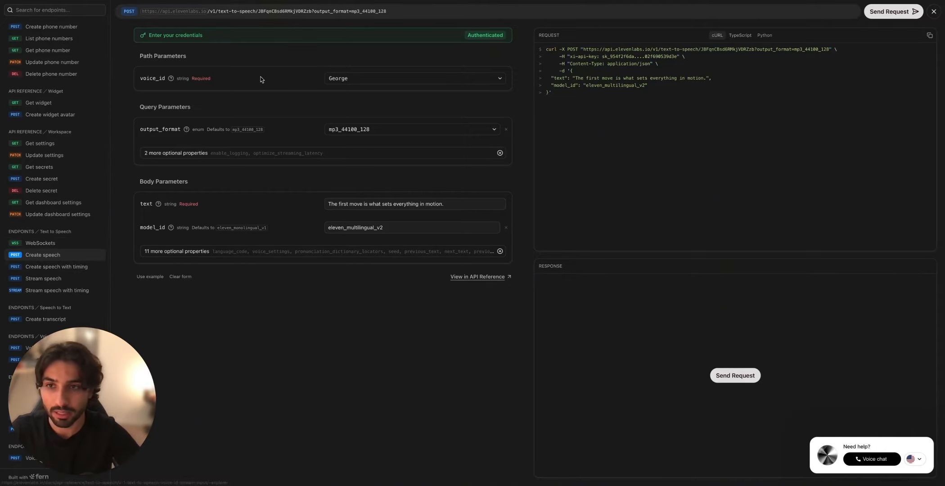
Step: Copy the cURL version of the ElevenLabs Create speech request and, in n8n, add an HTTP Request node after OpenAI1
left_click(930, 36)
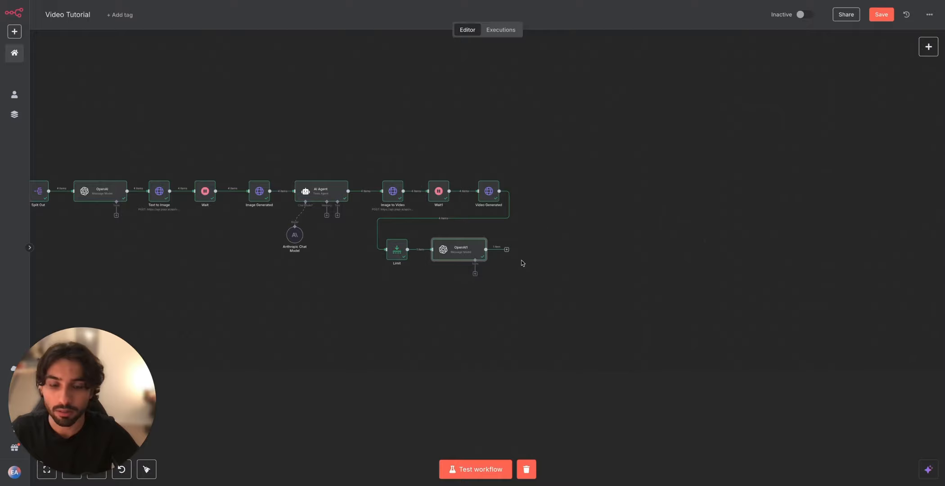
left_click(507, 251)
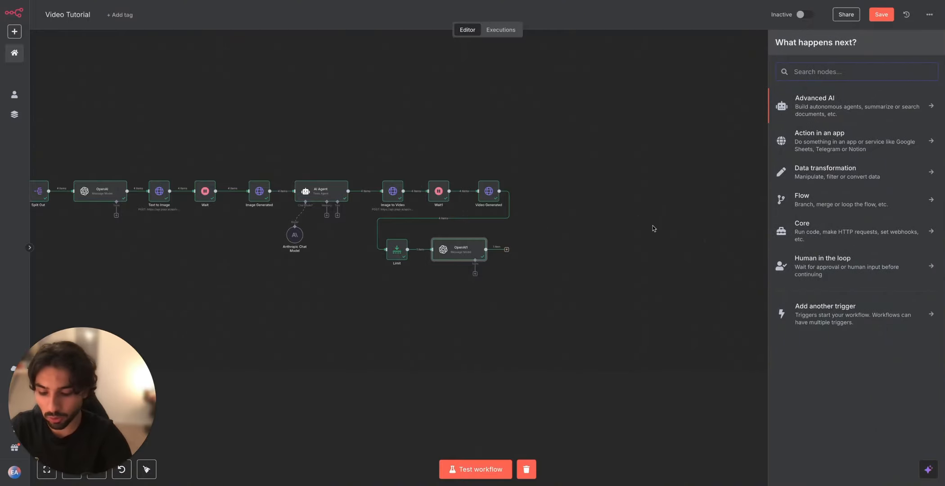
type("http")
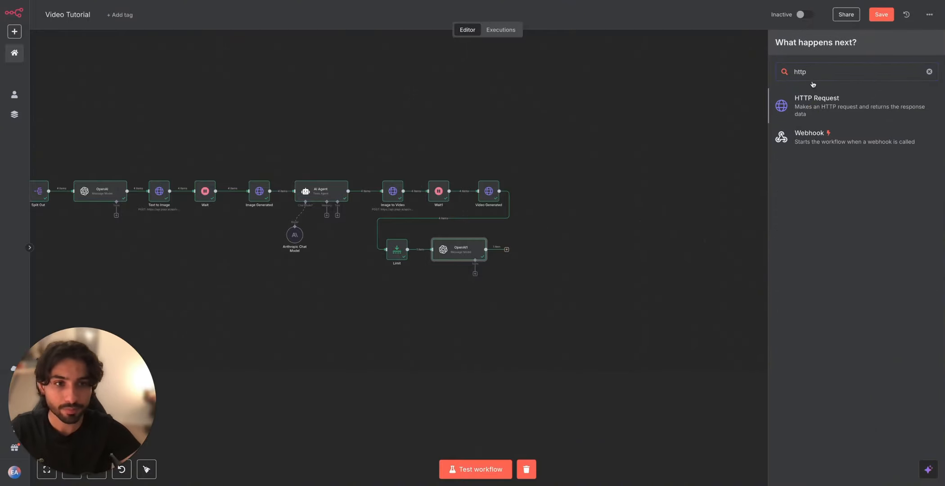
key("Return")
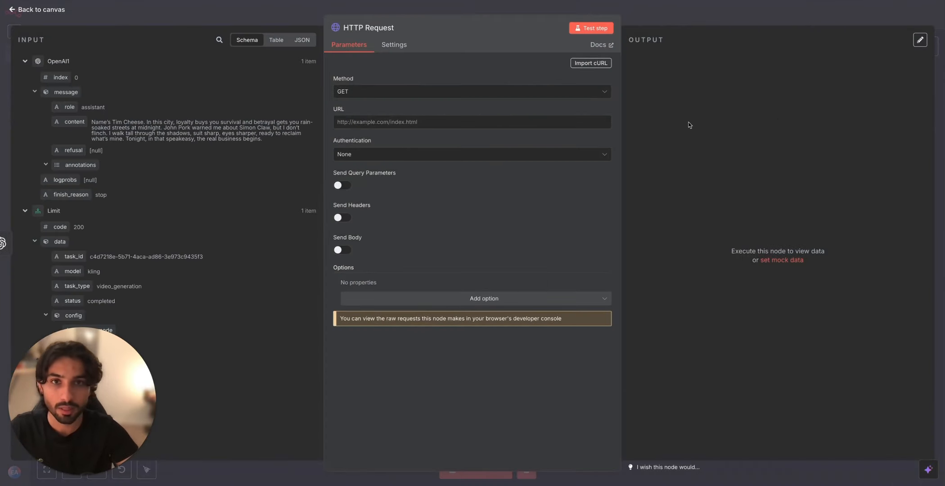
Step: Import the copied cURL command, including its xi-api-key API key header, into the HTTP Request node
left_click(591, 63)
key("ctrl+v")
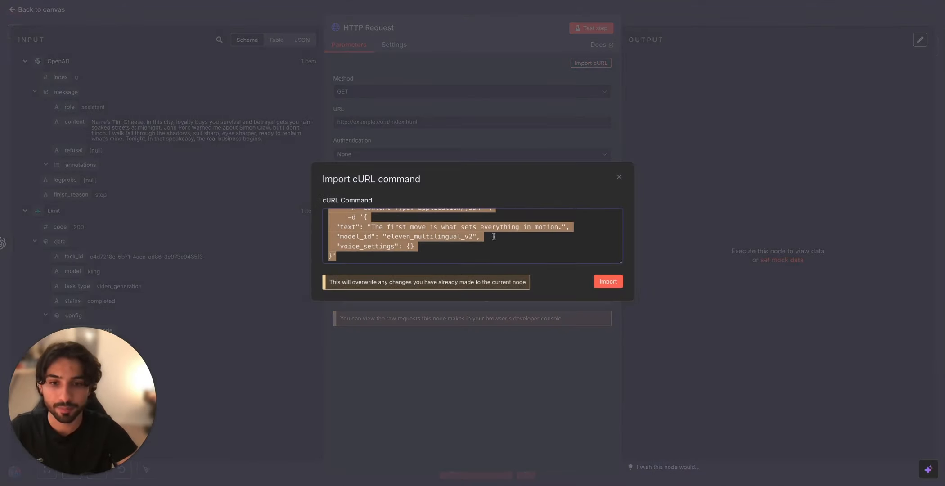
left_click(494, 237)
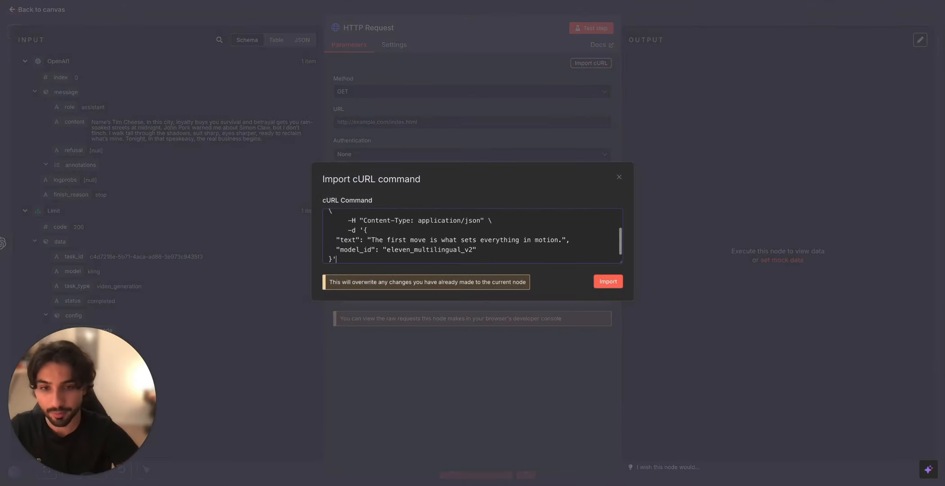
left_click(608, 282)
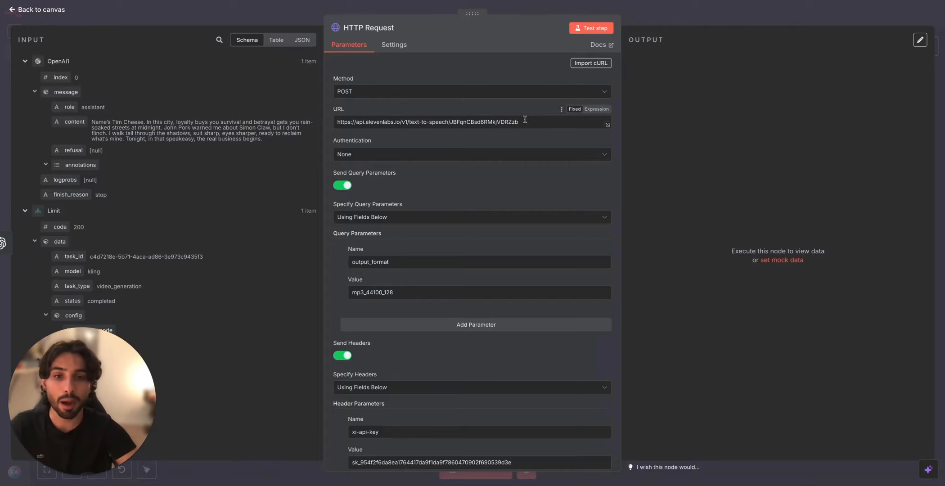
Step: Replace the value of the text body parameter with the message content field from the OpenAI1 node
scroll(447, 346, "down", 2)
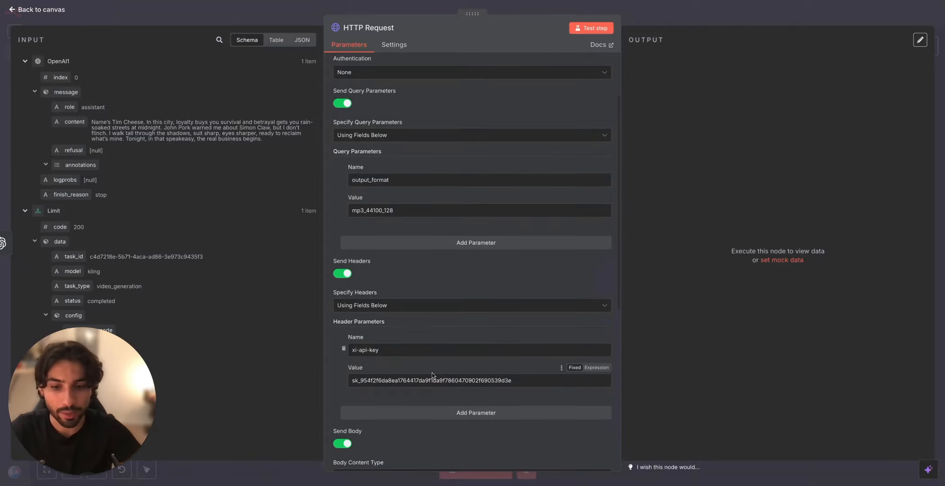
scroll(414, 325, "down", 5)
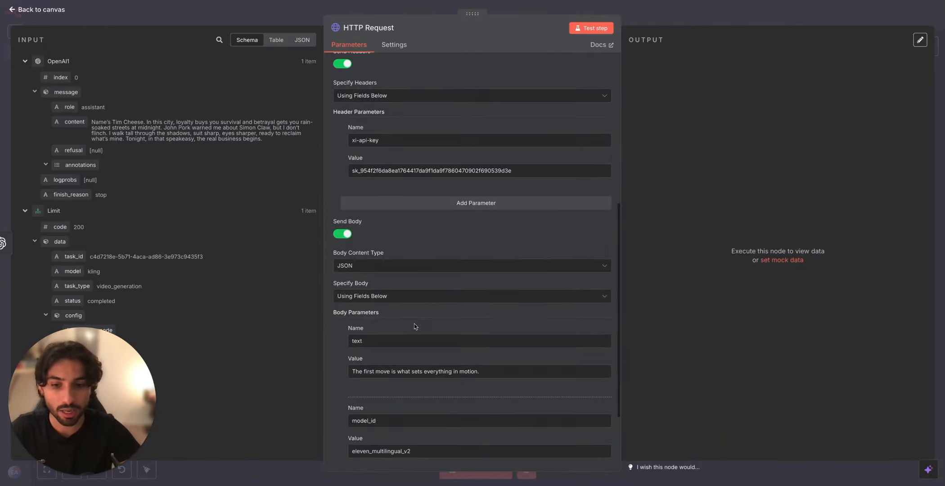
scroll(414, 327, "down", 1)
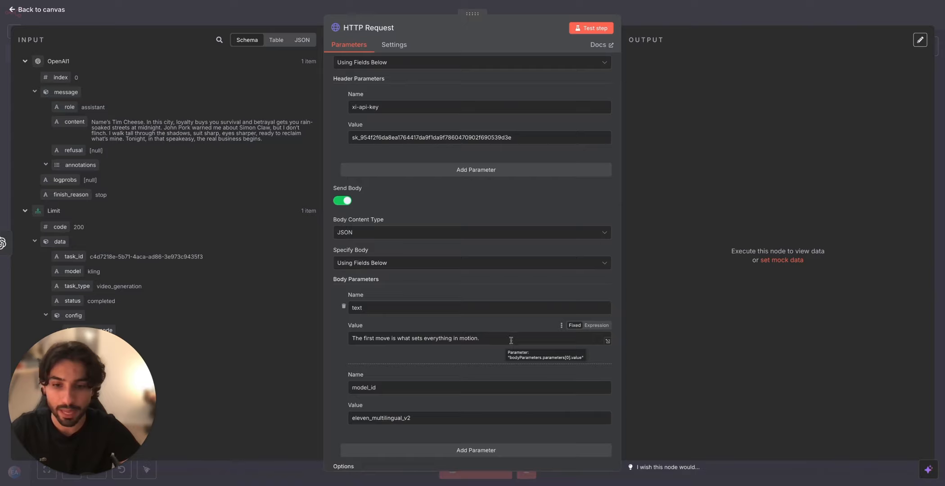
left_click_drag(506, 341, 342, 339)
key("BackSpace")
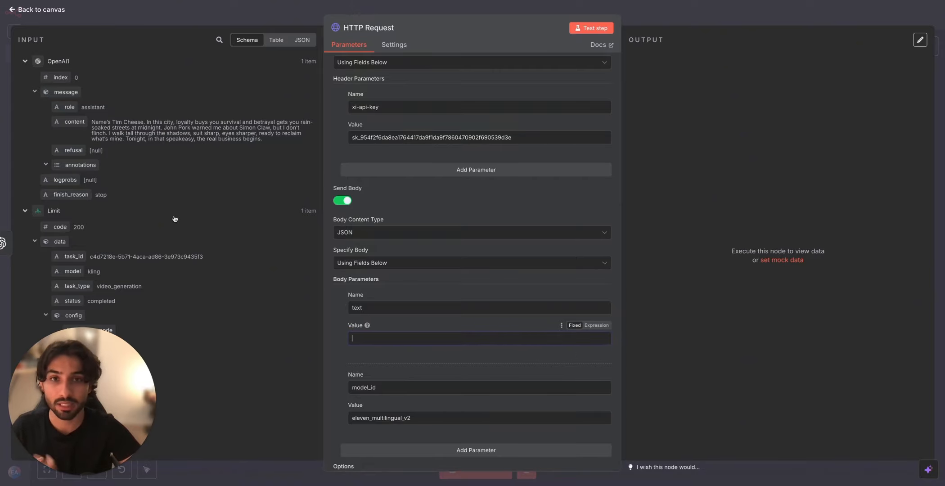
left_click_drag(80, 122, 422, 342)
Step: Replace the voice ID ending the text-to-speech URL with the Tim Cheese voice's ID copied from ElevenLabs
scroll(461, 323, "up", 5)
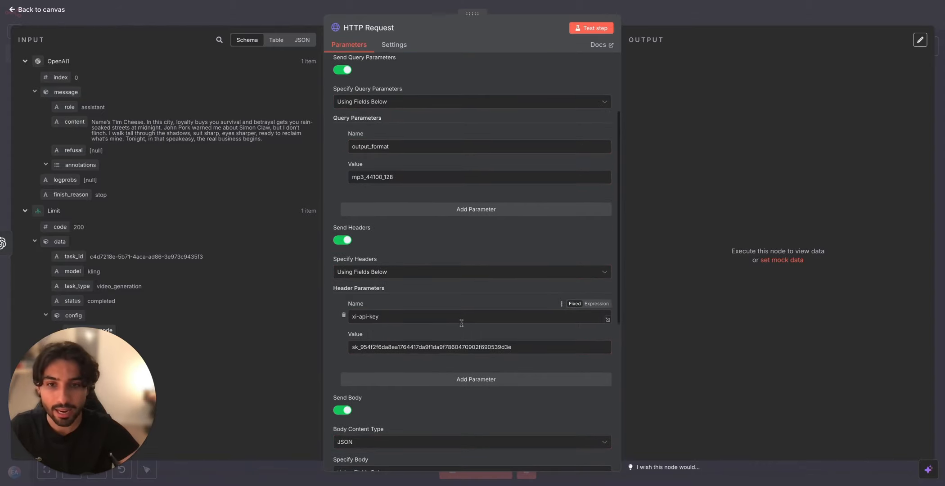
scroll(461, 323, "up", 3)
left_click_drag(518, 122, 450, 122)
key("BackSpace")
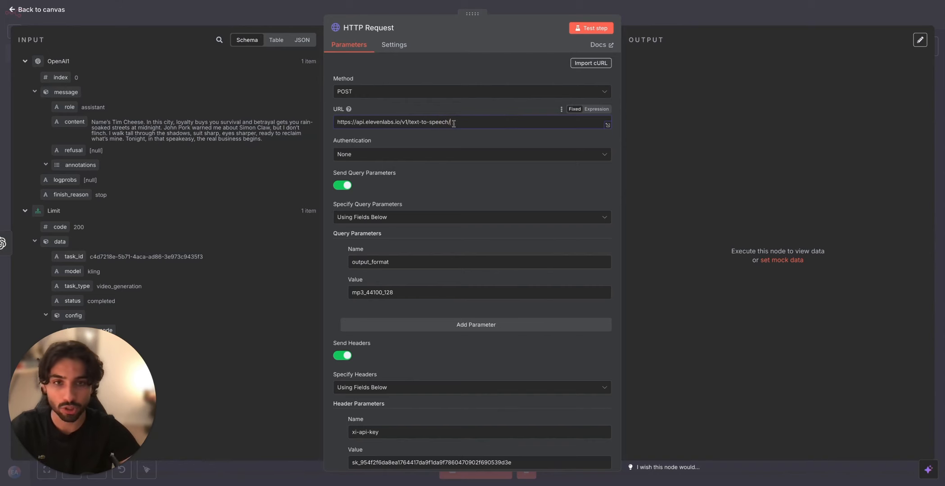
key("ctrl+Tab")
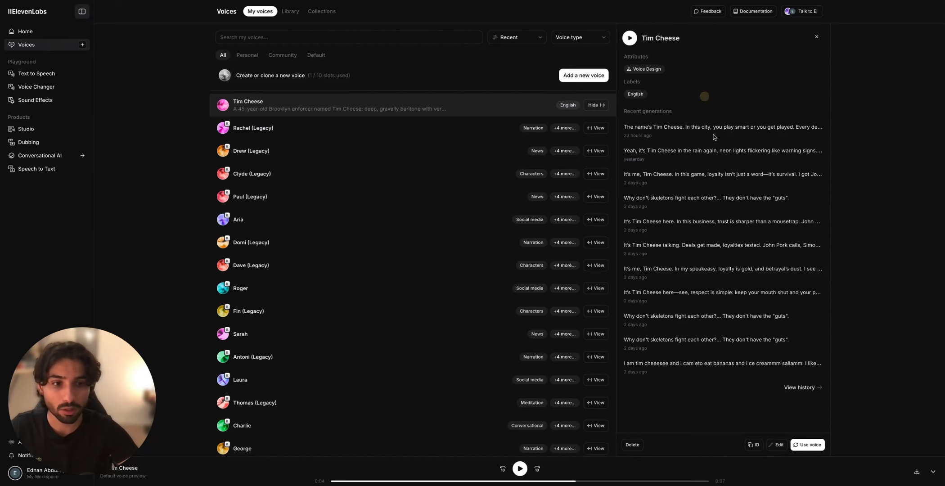
left_click(749, 449)
key("ctrl+Tab")
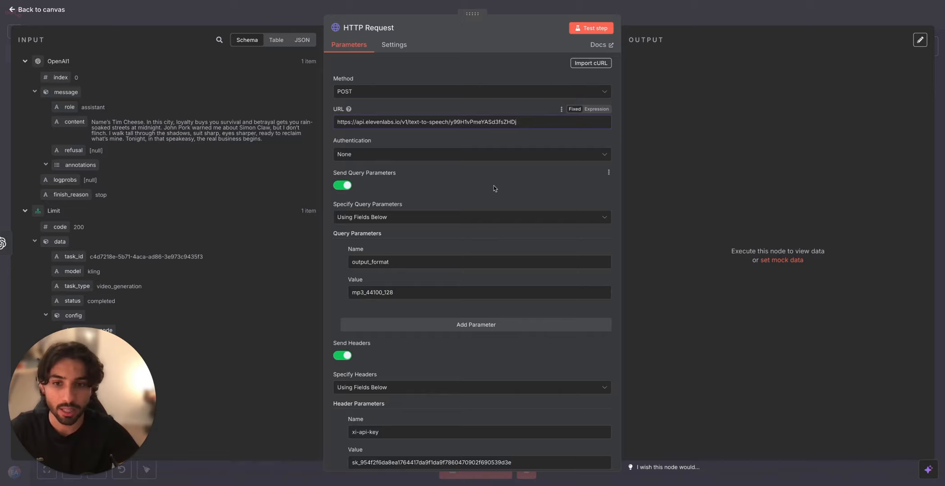
Step: Run the HTTP Request node, play its generated audio output, and close the node
left_click(593, 28)
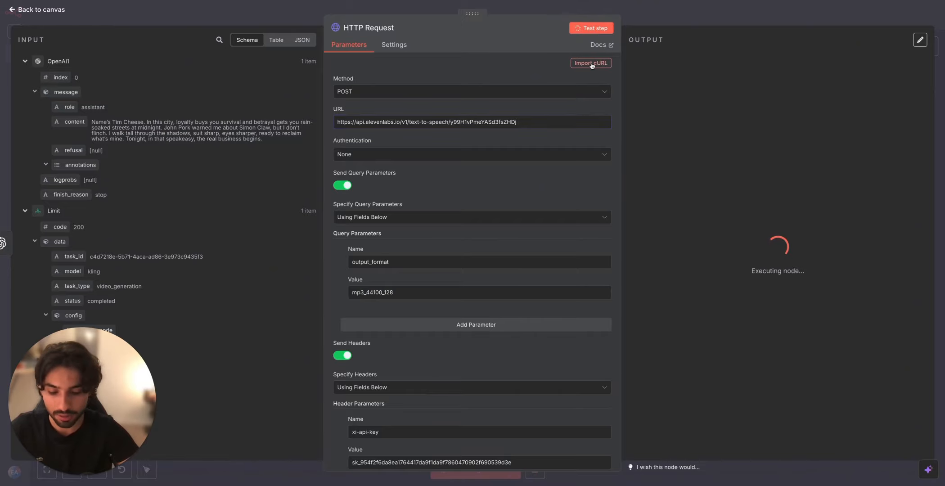
key("XF86AudioRaiseVolume")
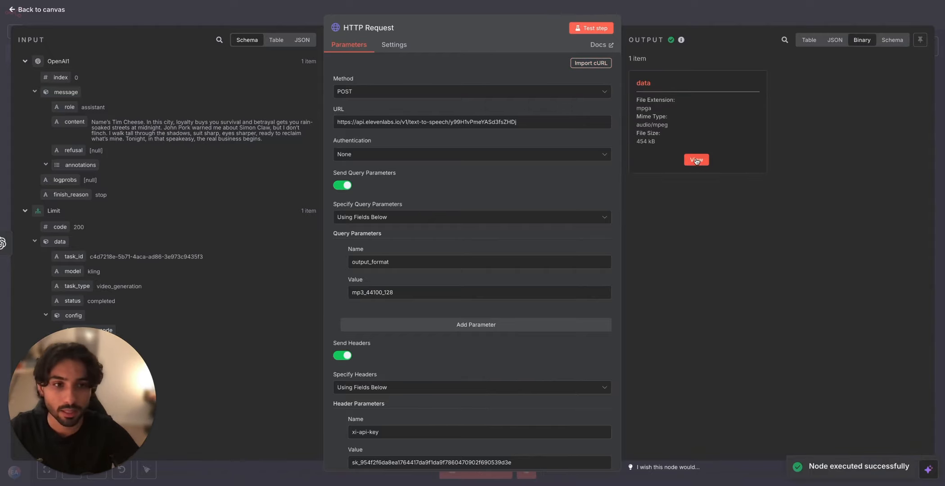
left_click(696, 158)
left_click(721, 77)
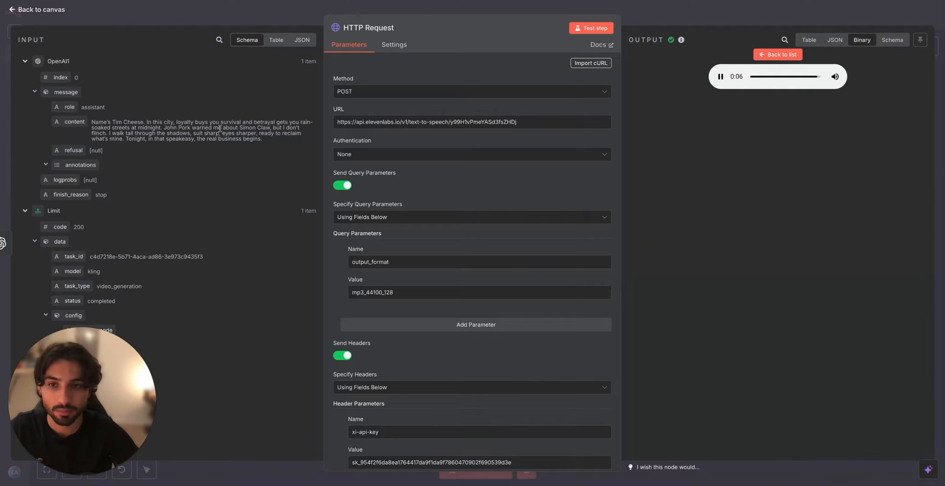
left_click(722, 78)
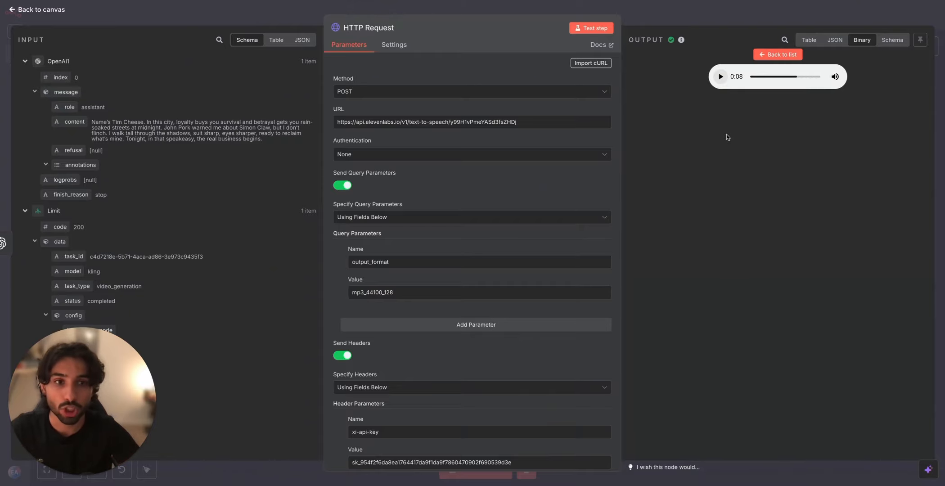
left_click(702, 20)
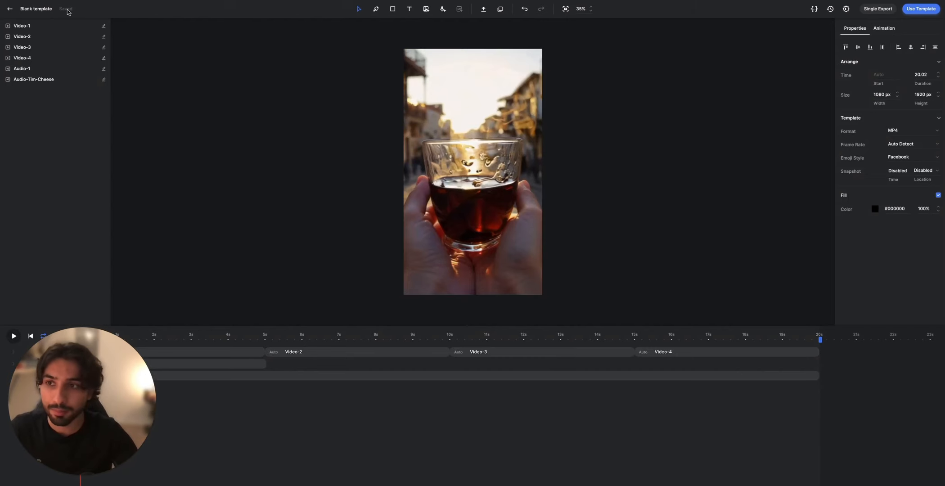
Step: In Creatomate, reopen Blank template from the template list and examine its Audio-1, Audio-Tim-Cheese, Video-1 and Video-2 elements
left_click(8, 11)
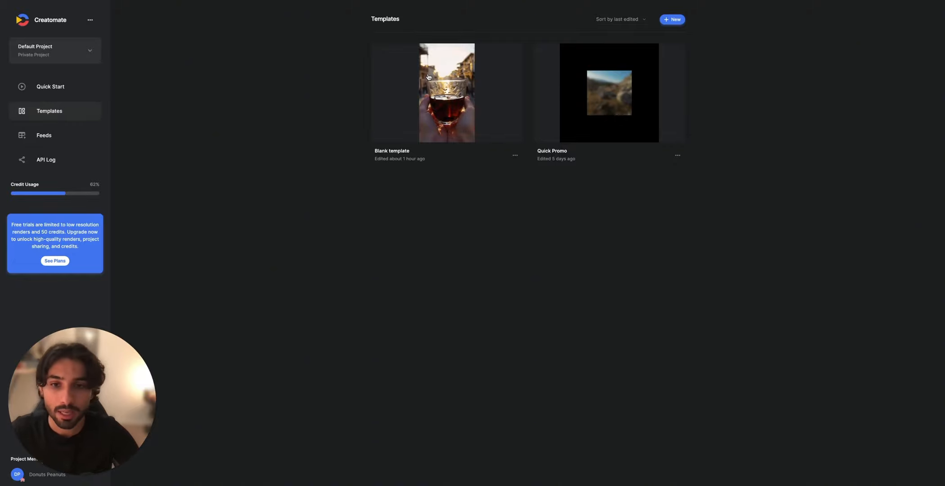
left_click(462, 96)
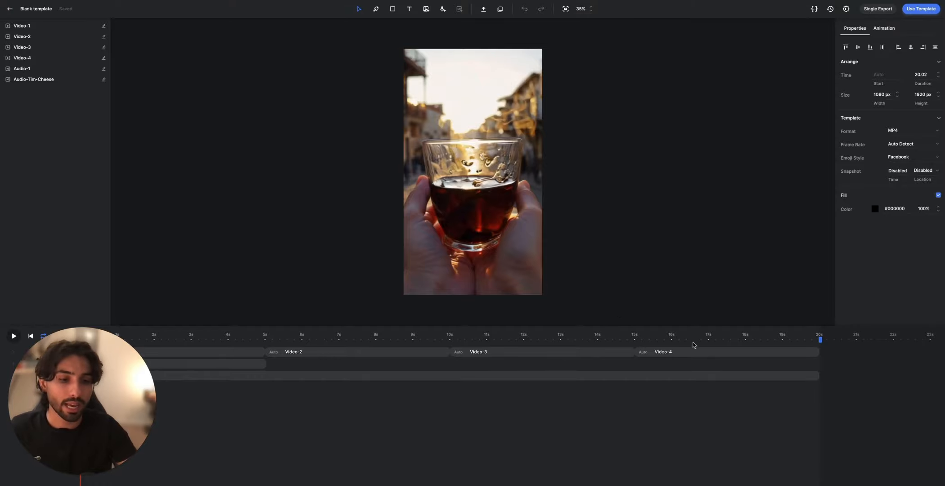
left_click(260, 364)
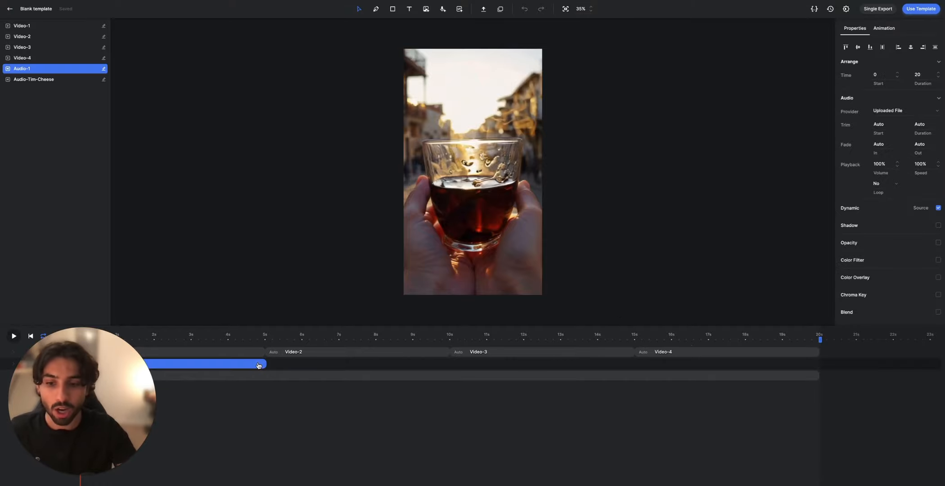
left_click(284, 384)
left_click(298, 376)
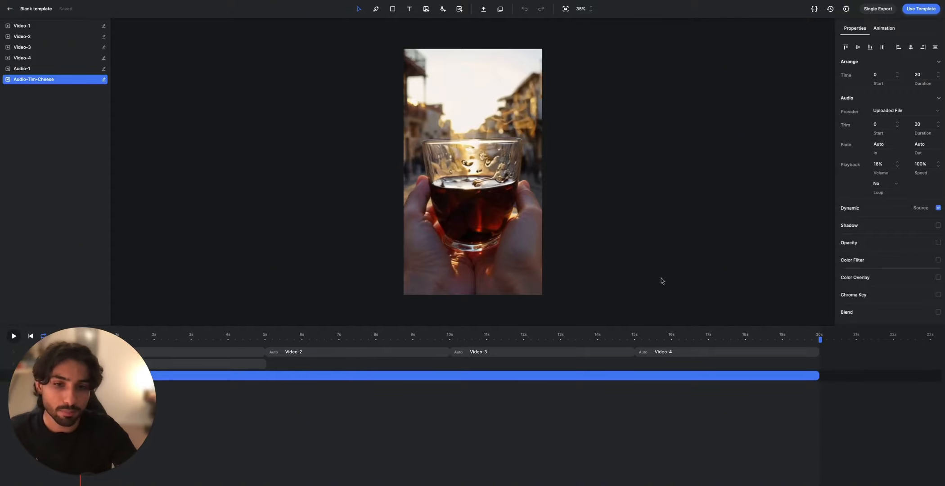
left_click(228, 351)
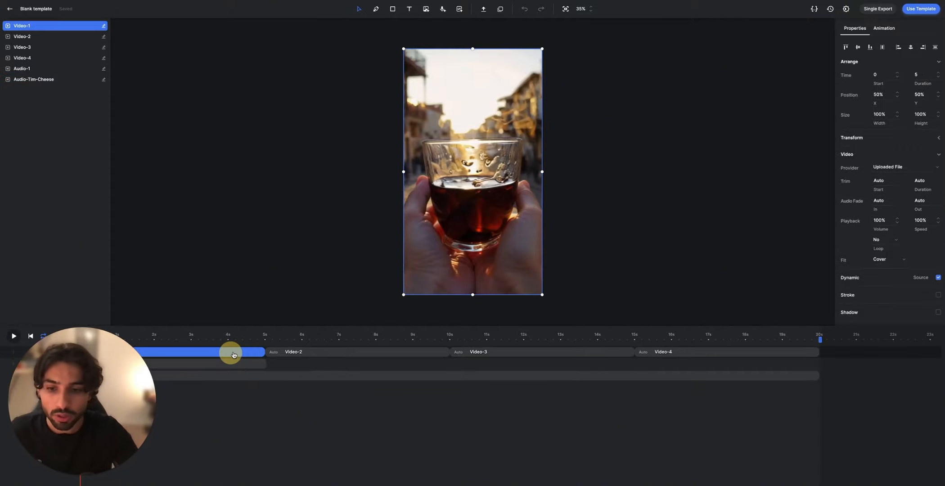
left_click(286, 352)
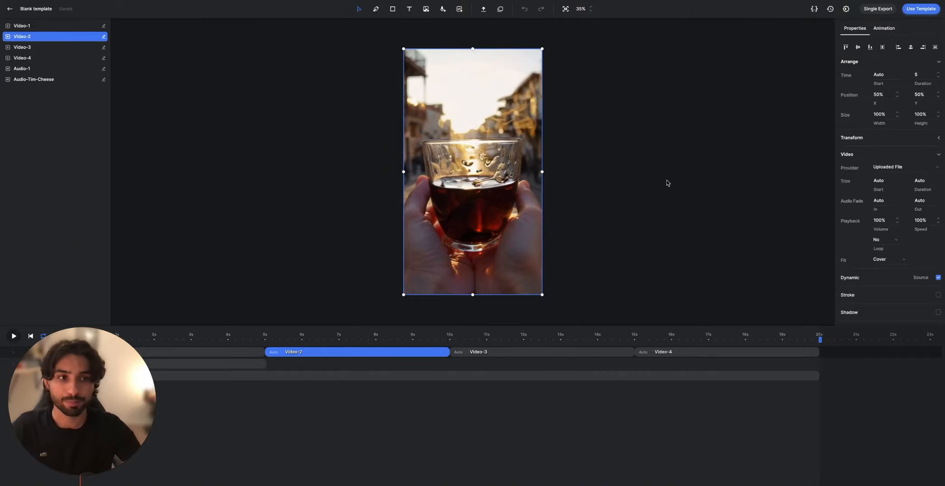
Step: Show the template's JSON source, enlarge the code area over the timeline, and examine the audio and video element definitions
left_click(814, 8)
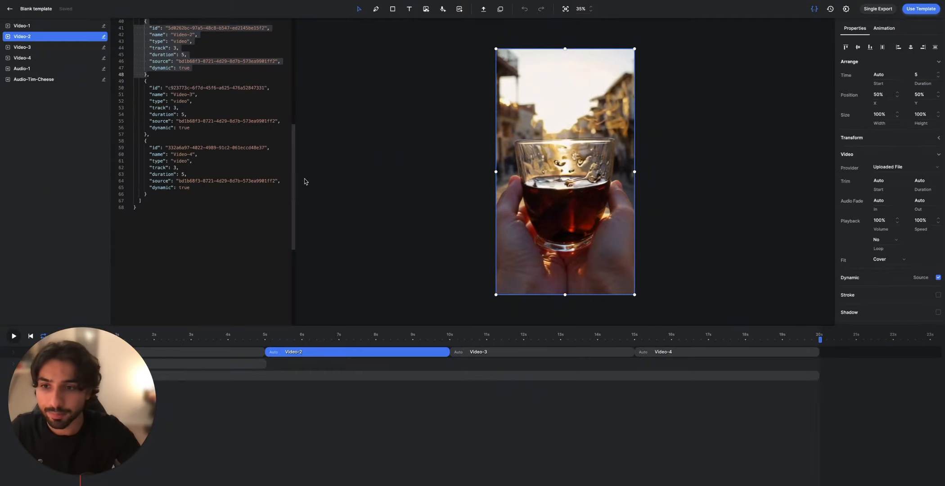
left_click_drag(291, 178, 284, 68)
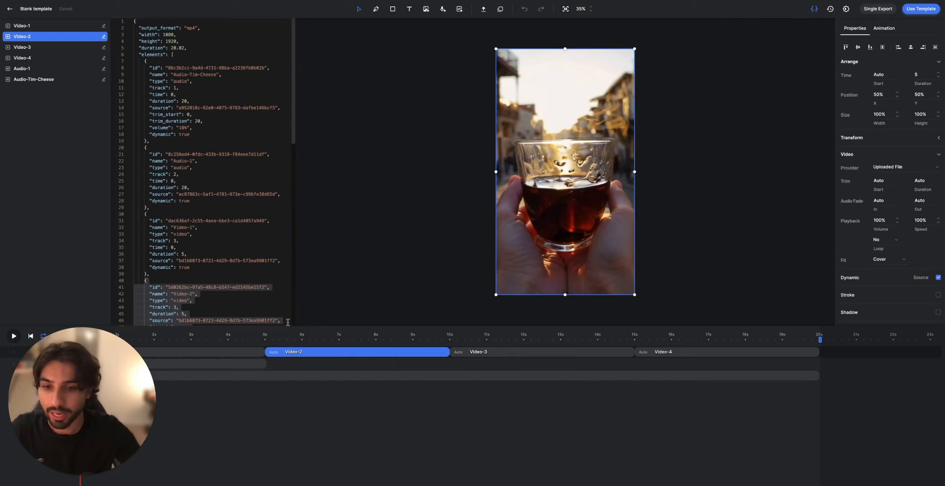
left_click_drag(290, 326, 303, 484)
left_click(118, 411)
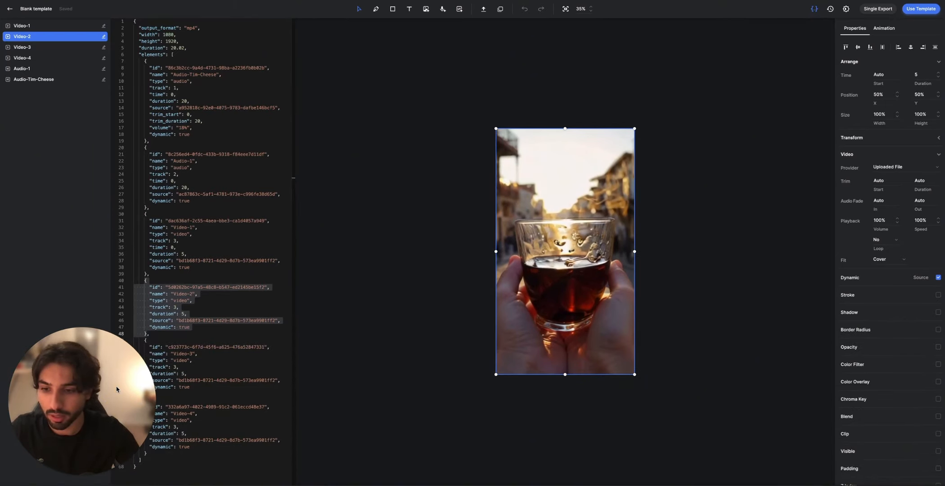
left_click(280, 269)
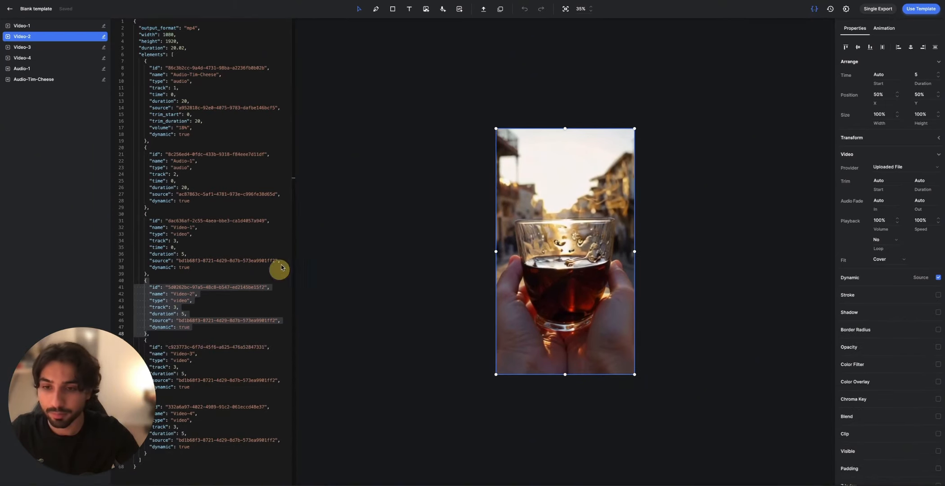
left_click(292, 178)
scroll(230, 207, "down", 2)
scroll(230, 207, "up", 2)
scroll(236, 166, "down", 1)
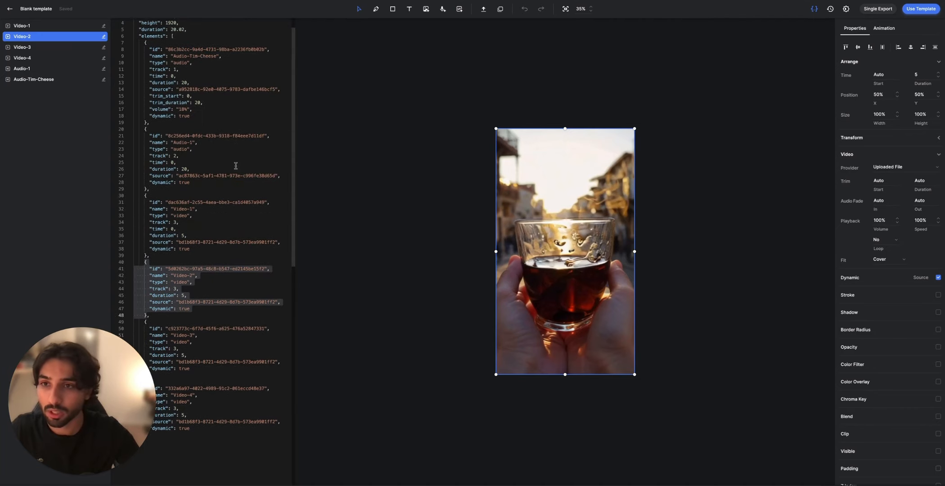
scroll(236, 166, "down", 2)
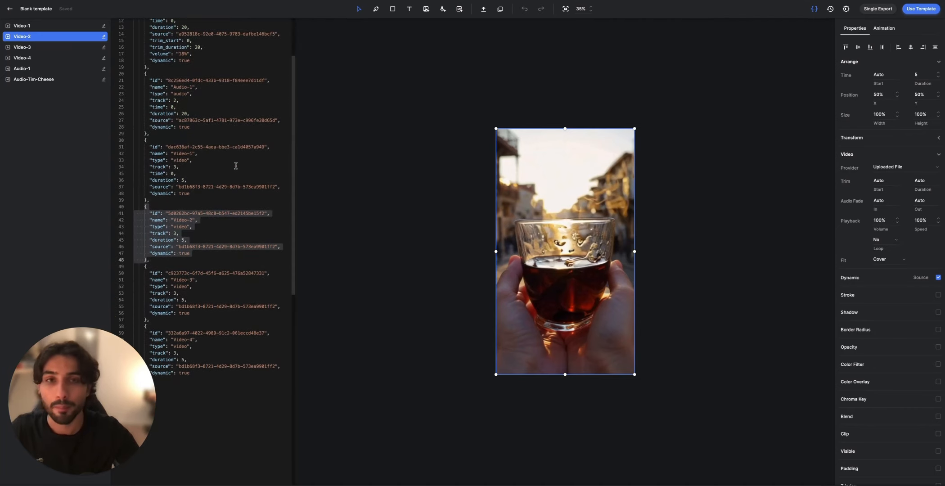
scroll(236, 165, "down", 1)
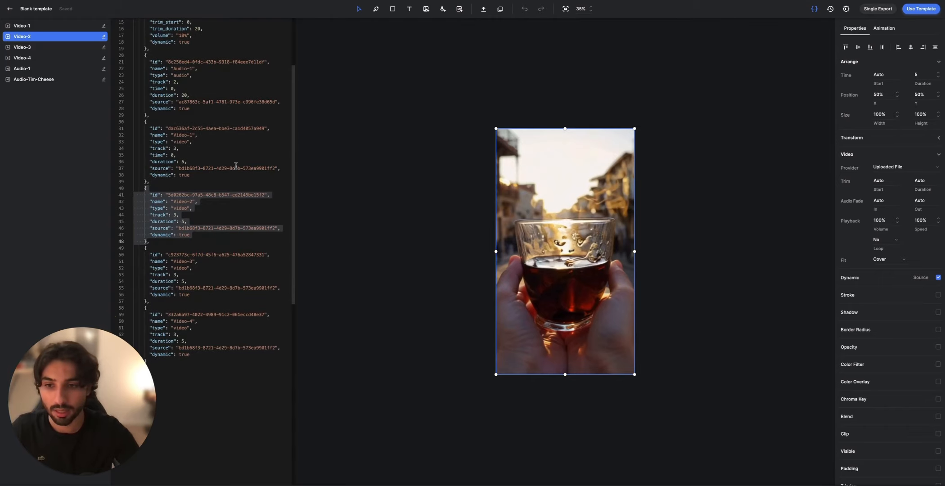
scroll(236, 166, "down", 2)
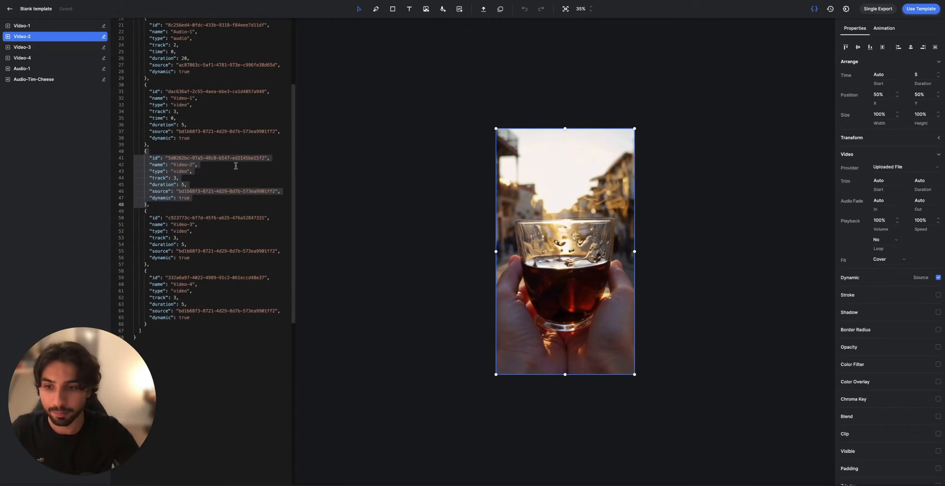
scroll(236, 166, "down", 1)
scroll(236, 166, "up", 5)
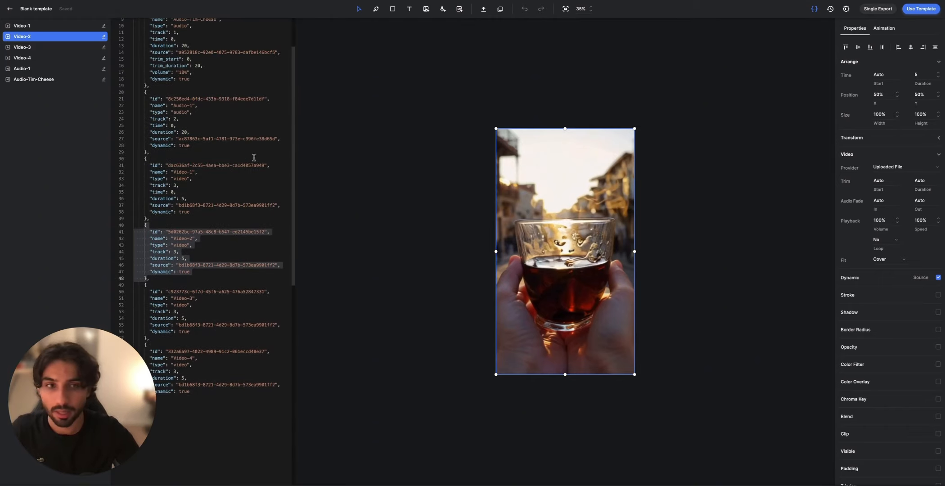
Step: View the template's API integration request, examine its template ID and audio and video modifications, and close the dialog
left_click(912, 10)
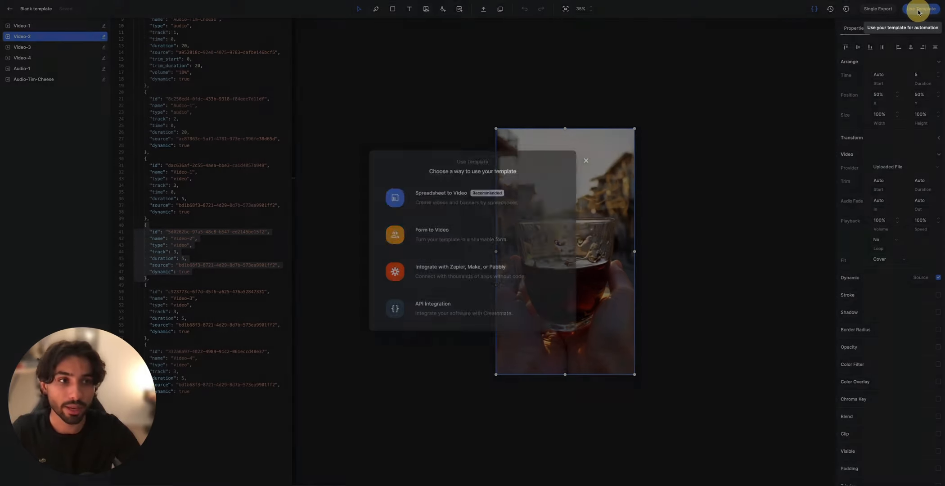
left_click(449, 312)
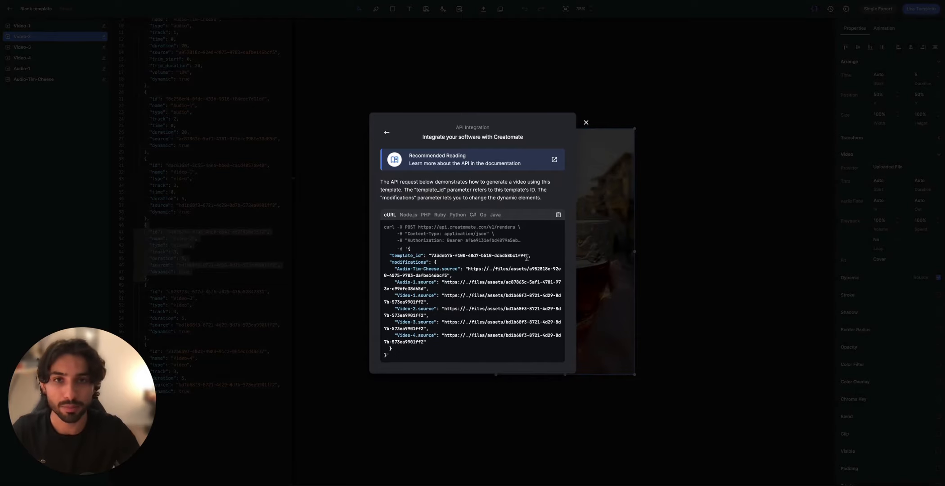
left_click(387, 132)
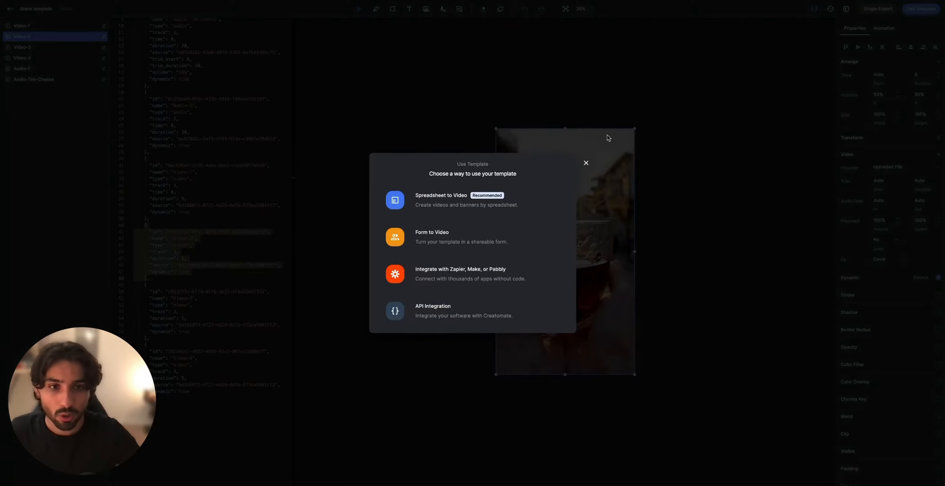
left_click(586, 162)
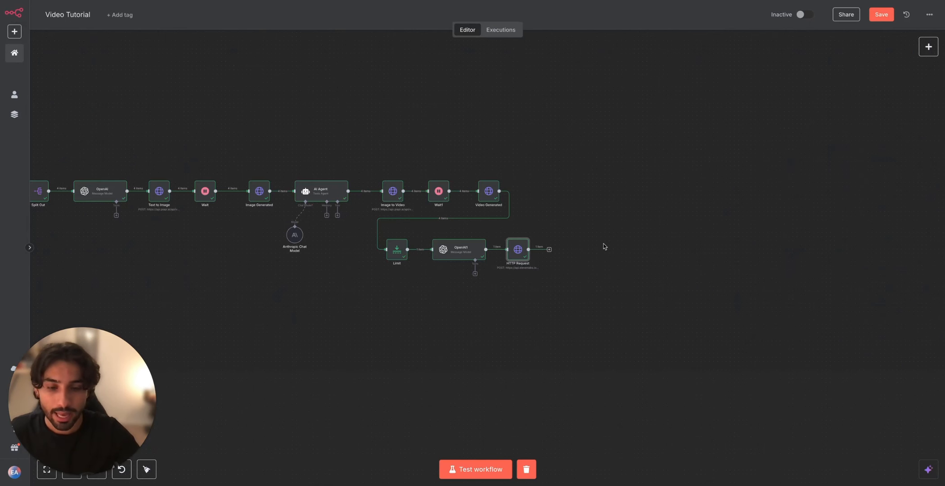
Step: Switch to the n8n workflow and add a Google Drive Upload file node after the HTTP Request node
scroll(576, 256, "right", 2)
left_click(514, 252)
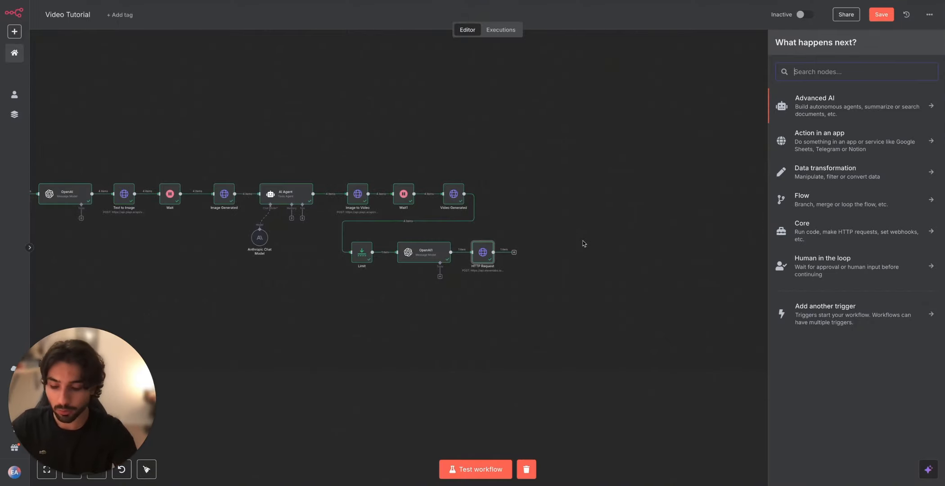
type("goo")
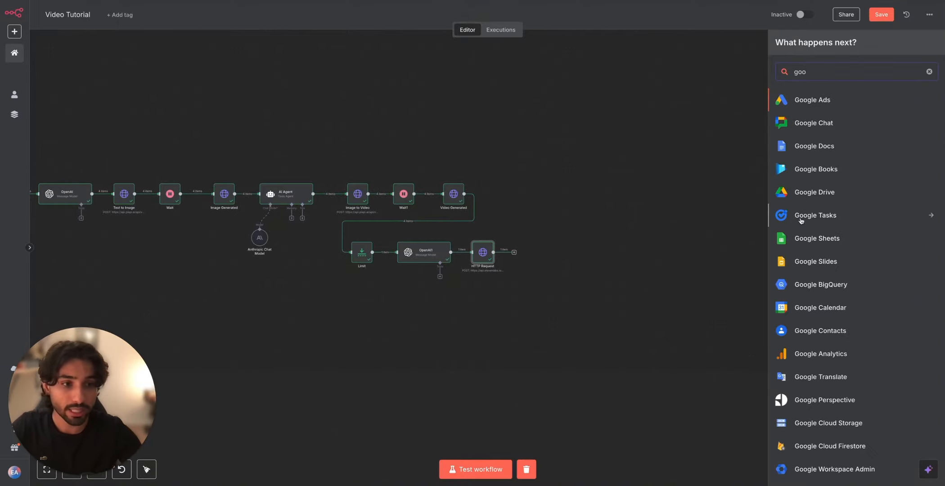
left_click(816, 192)
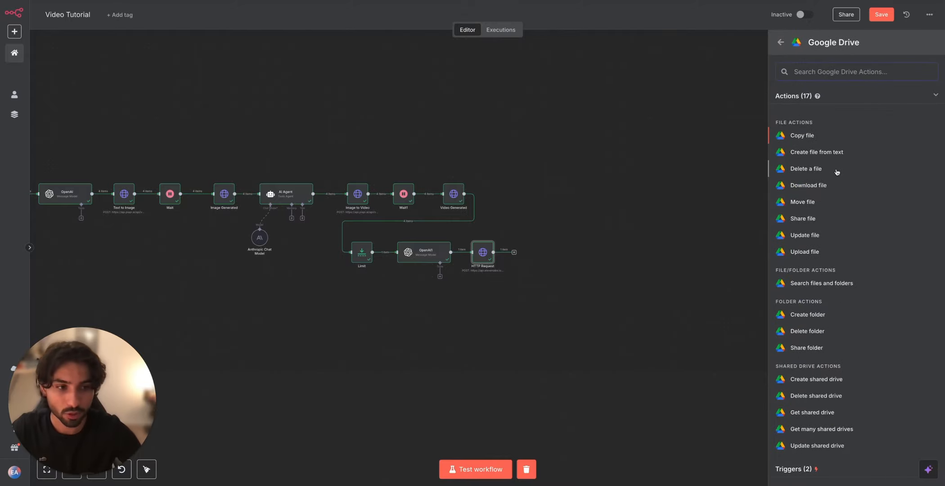
left_click(814, 255)
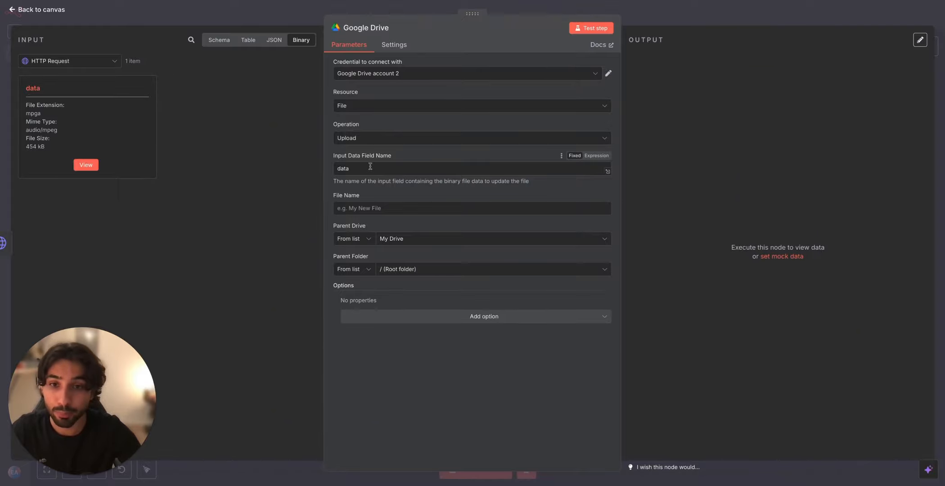
Step: Name the uploaded file "Youtube test", run the Google Drive upload node, and close it
left_click(369, 211)
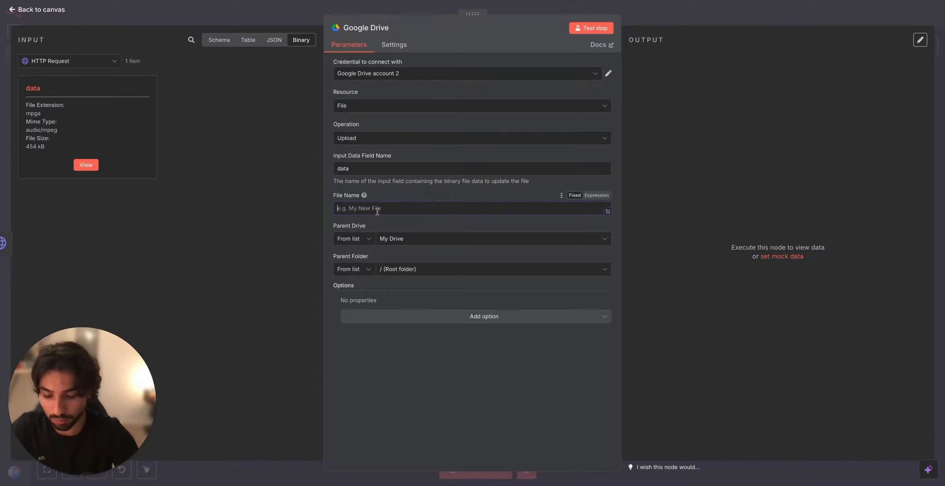
type("Youtube test")
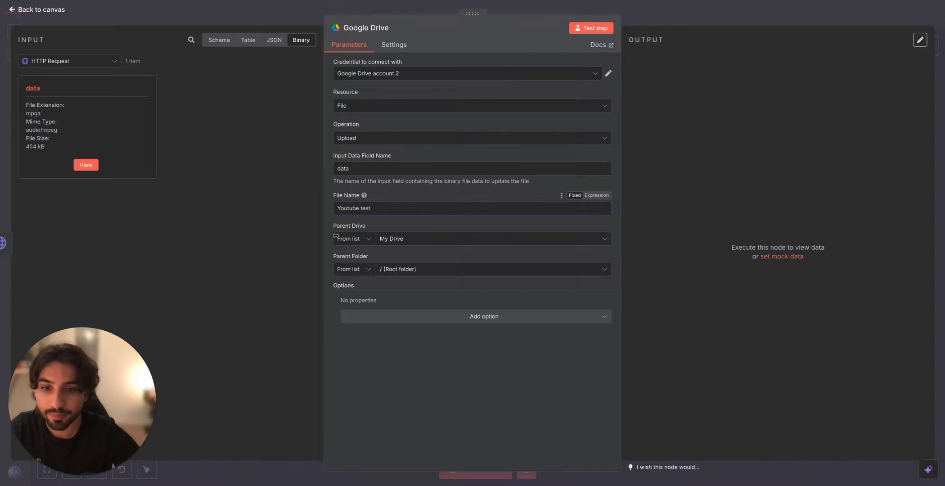
left_click(590, 29)
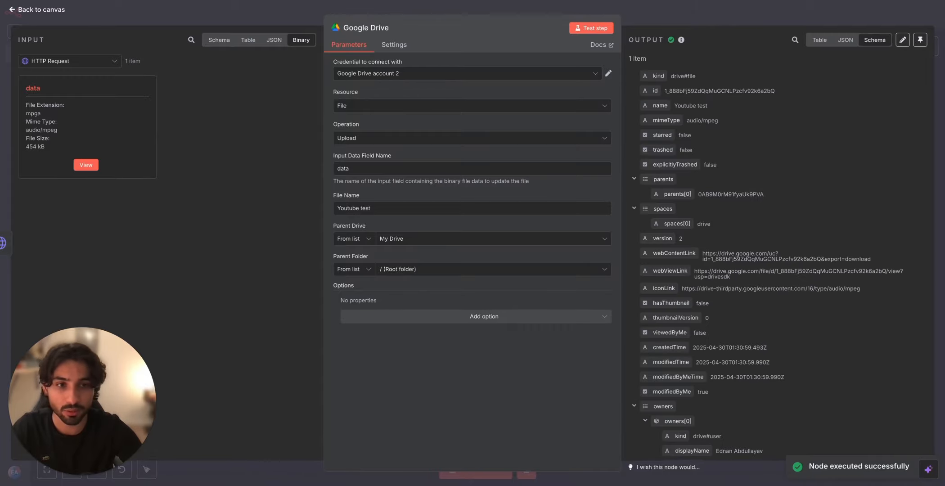
left_click(696, 7)
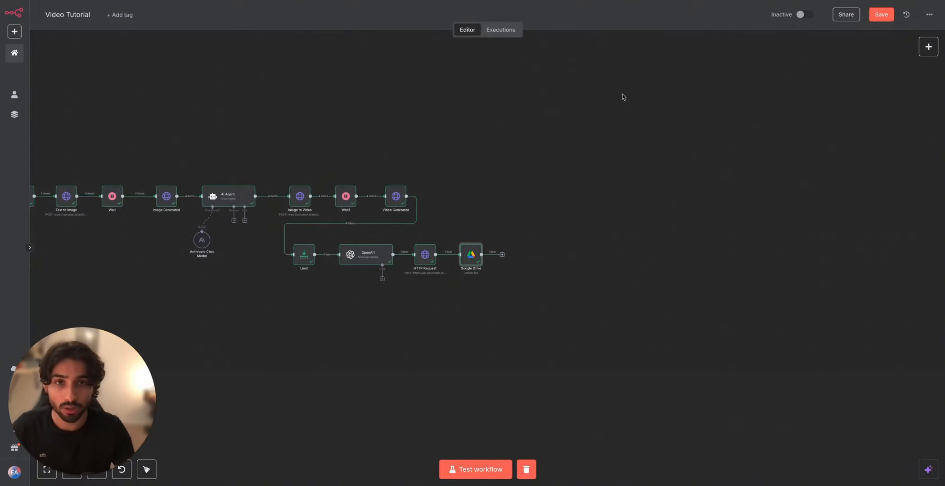
Step: Add a Google Drive Share file node after the Google Drive upload node
left_click(502, 254)
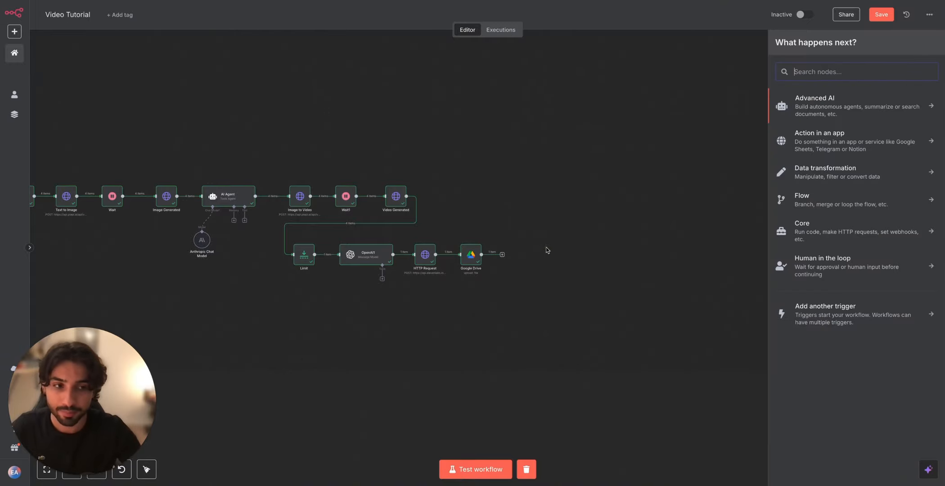
type("google")
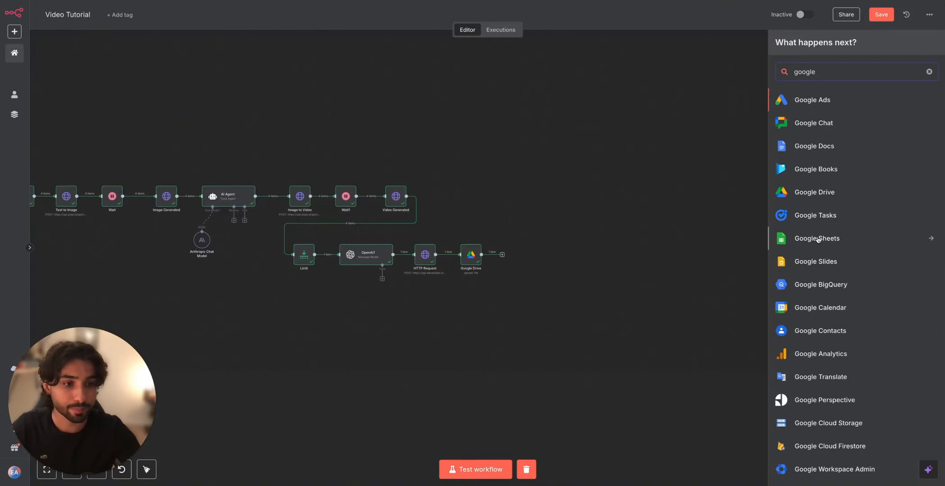
left_click(823, 192)
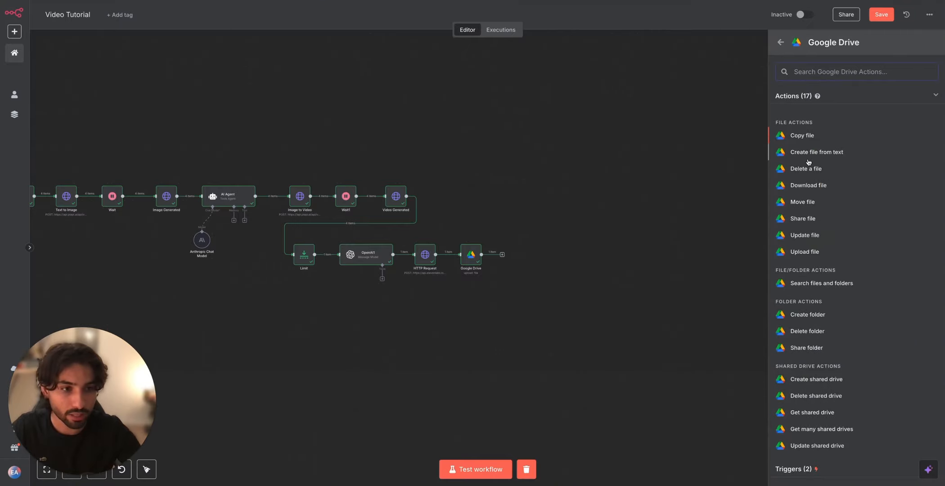
scroll(834, 287, "down", 2)
scroll(834, 286, "up", 2)
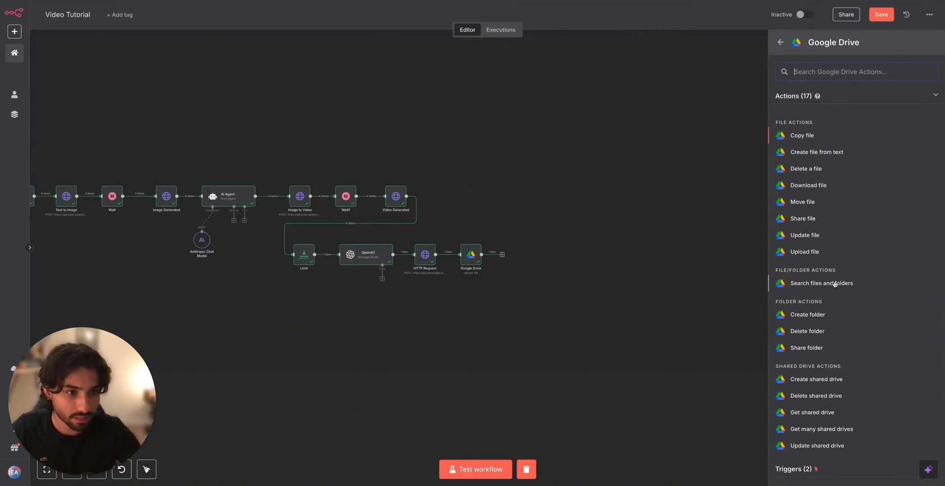
left_click(815, 218)
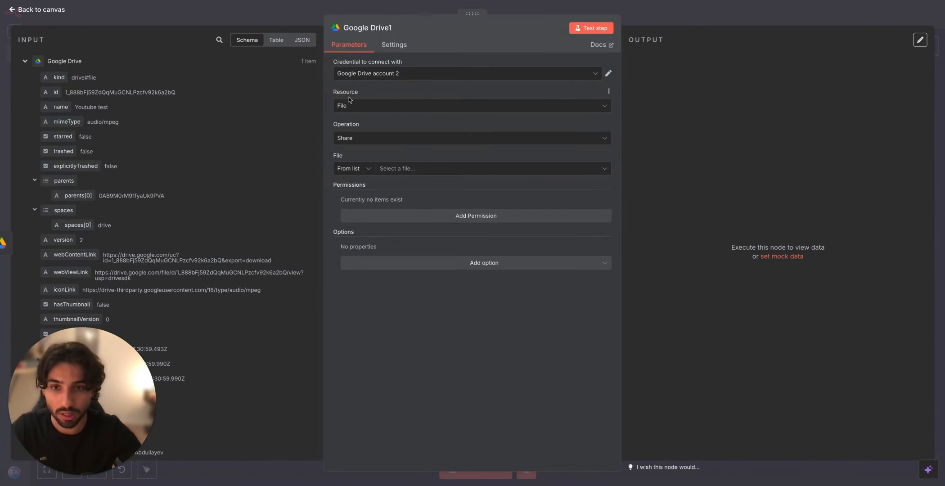
Step: Search the Drive files for "youtube test" and choose Youtube test as the file to share
left_click(386, 167)
left_click(413, 199)
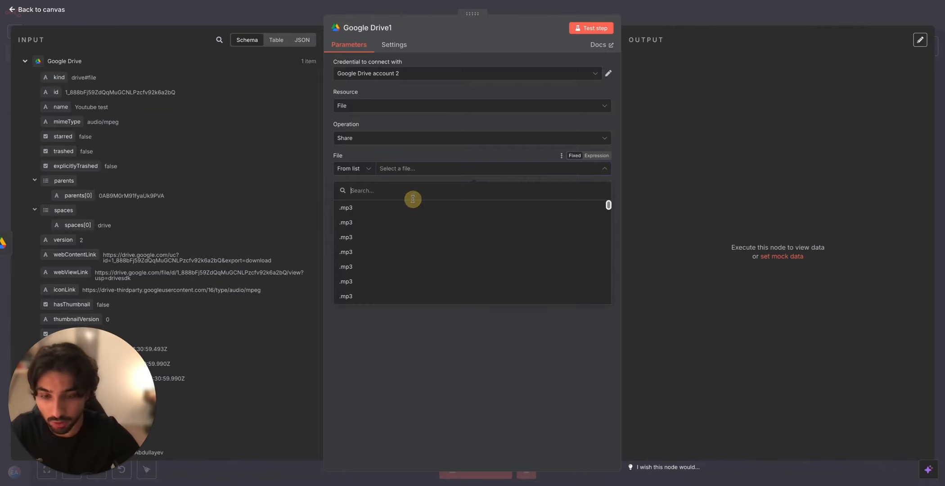
type("yp")
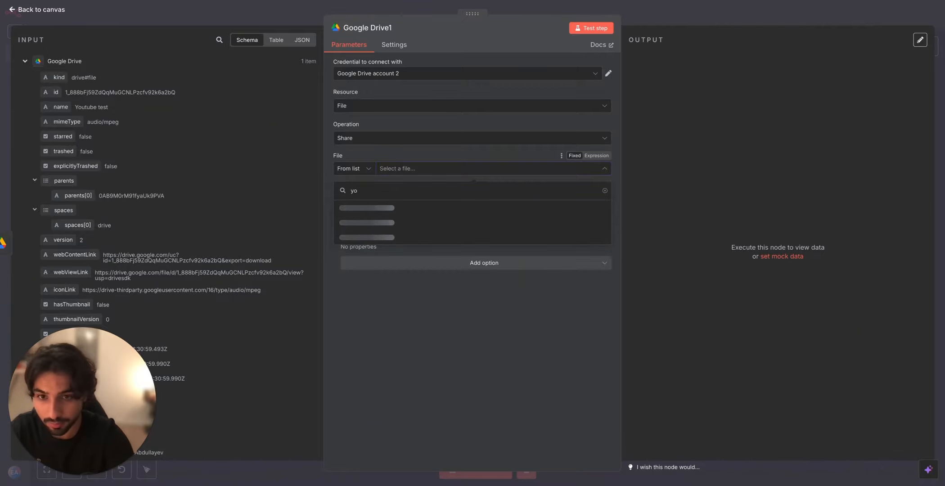
type("utube test")
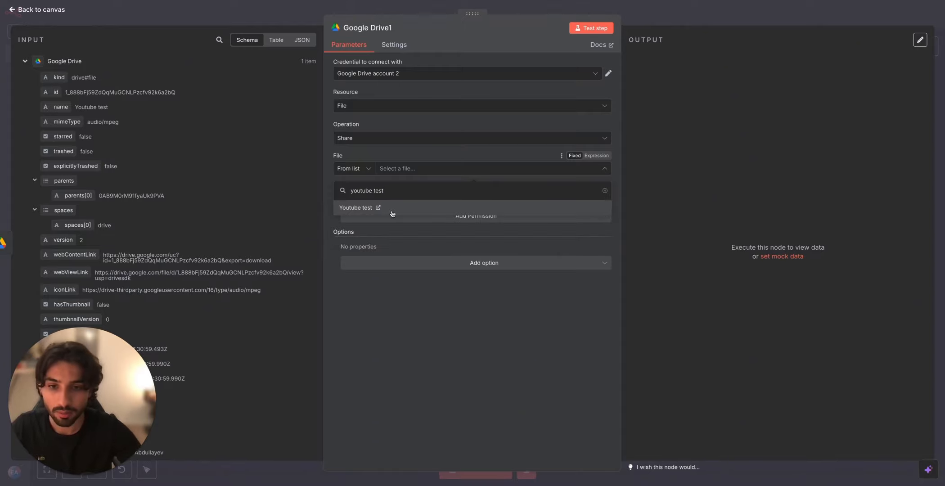
left_click(376, 209)
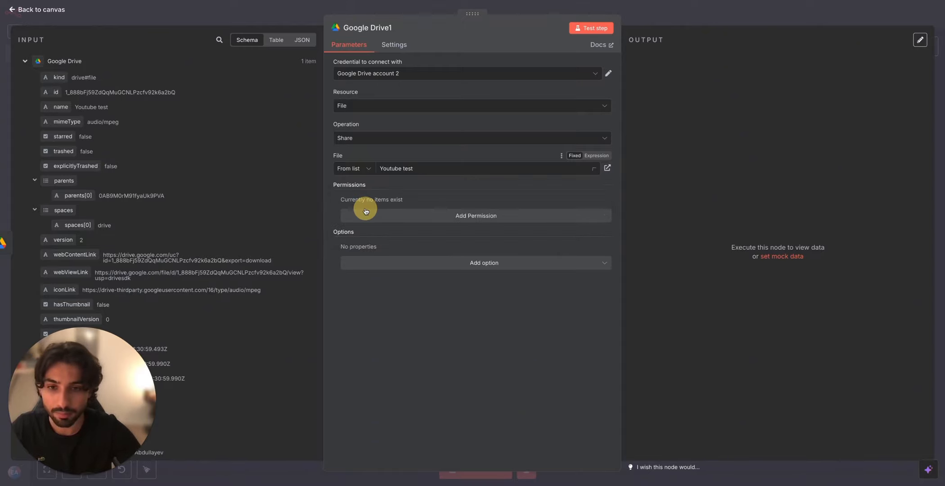
left_click(423, 171)
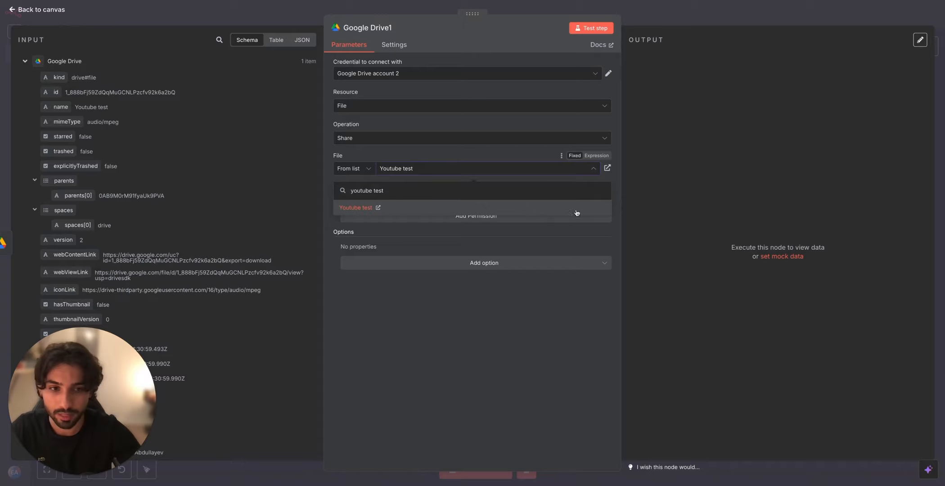
left_click(605, 211)
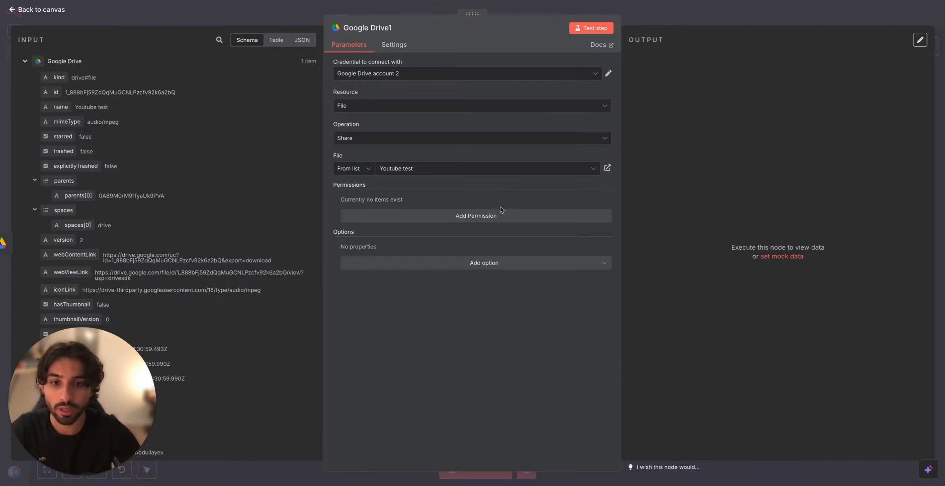
Step: Add a sharing permission with role Writer and type Anyone, and enable Allow File Discovery
left_click(500, 216)
left_click(469, 213)
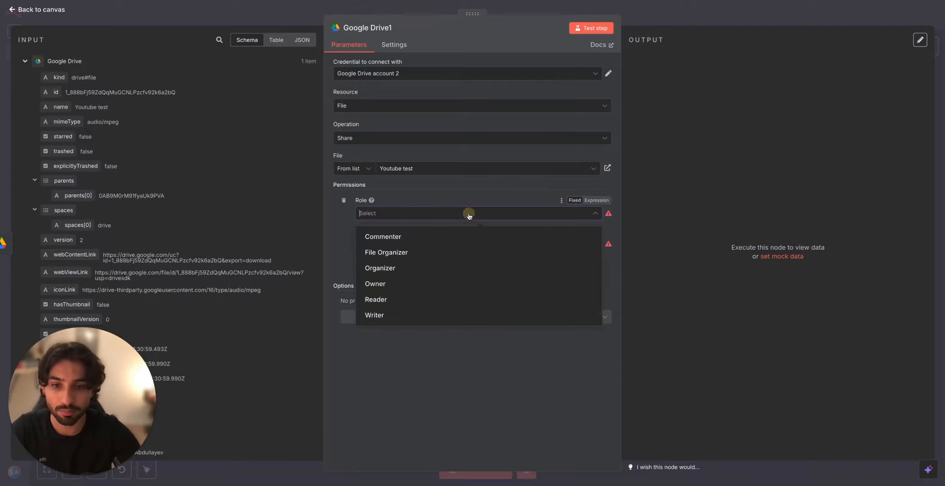
left_click(429, 316)
left_click(411, 243)
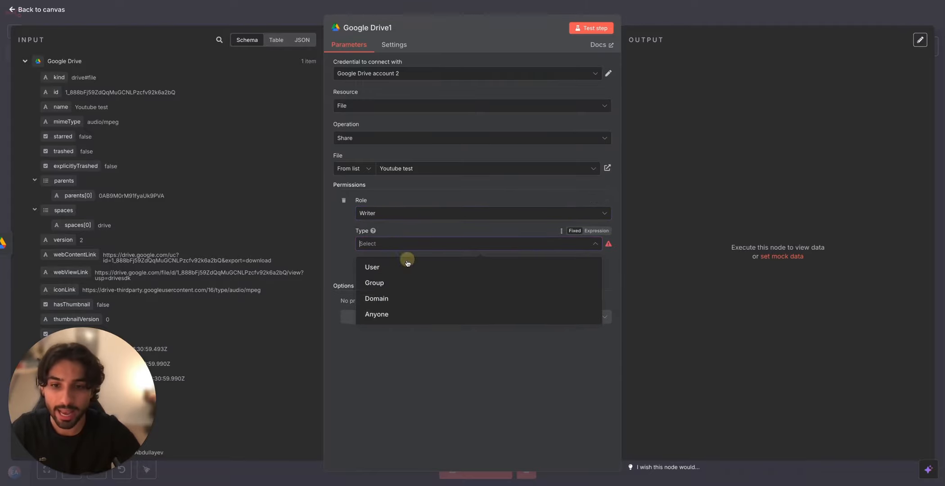
left_click(417, 314)
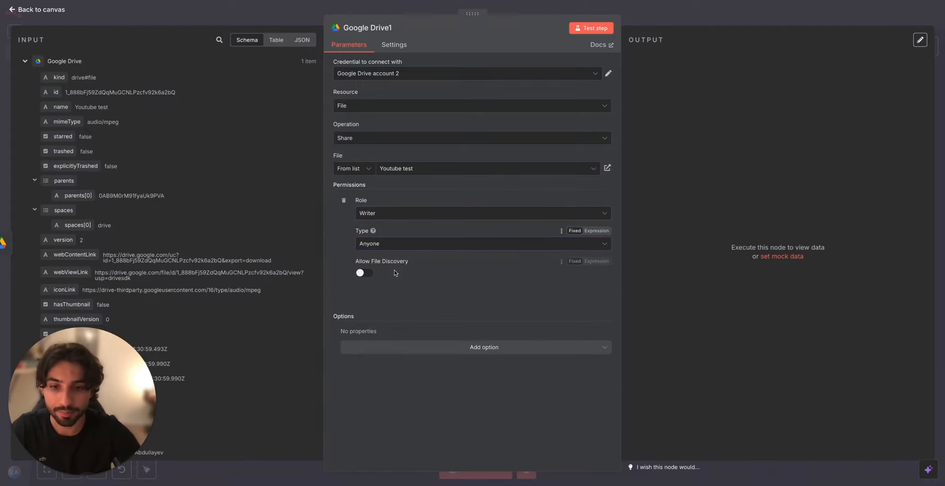
left_click(363, 274)
Step: Run the file-sharing node, close it, and reposition it on the canvas below the Google Drive upload node
left_click(590, 27)
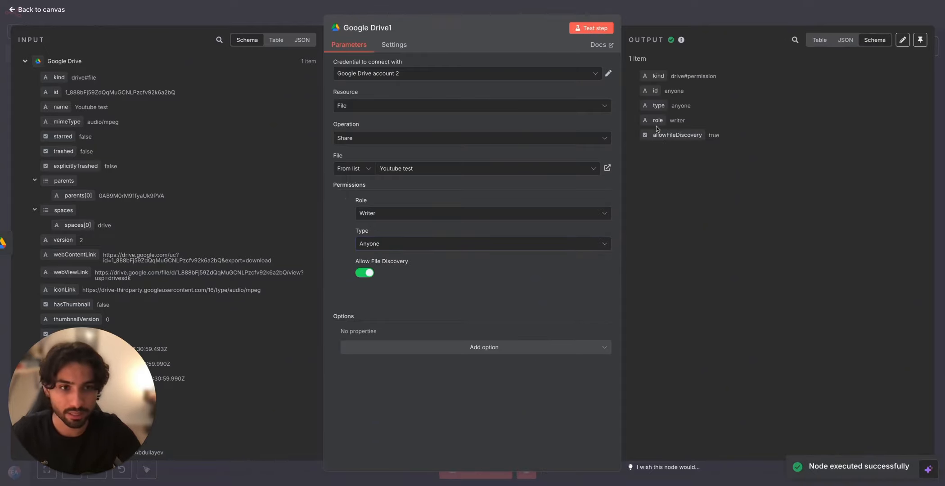
left_click(695, 22)
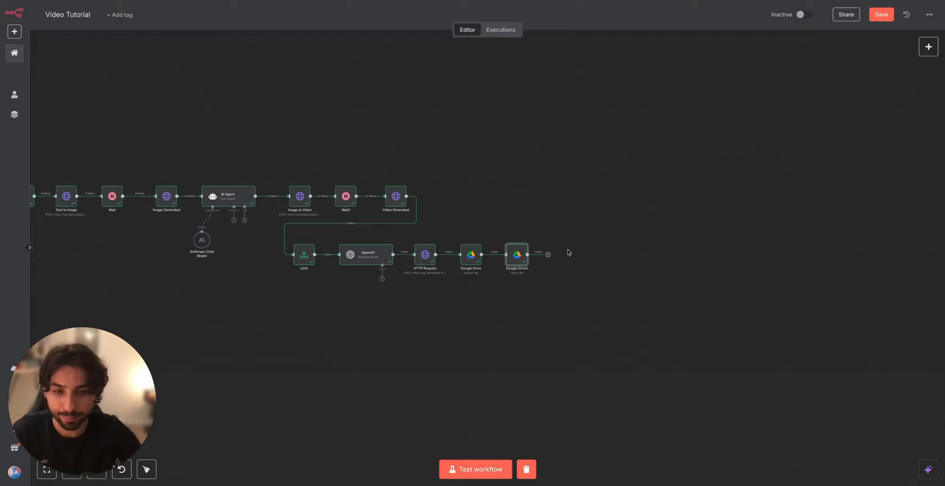
left_click_drag(521, 255, 492, 296)
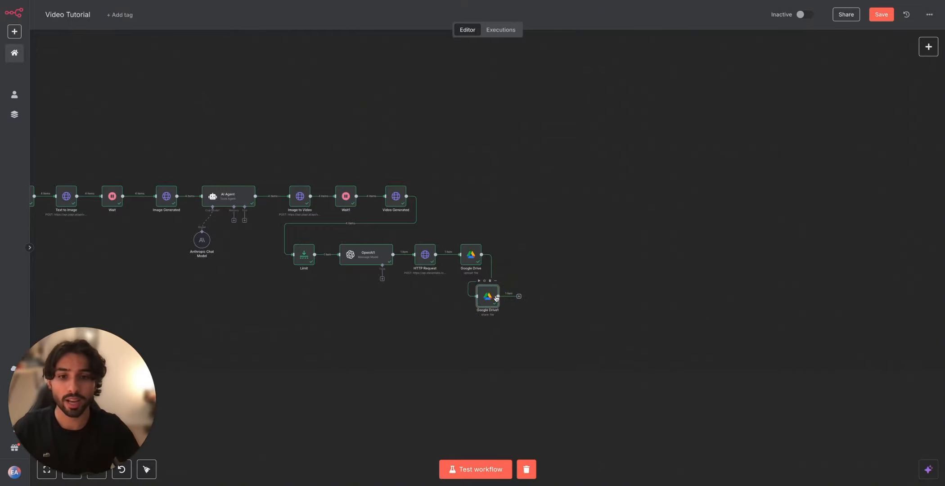
Step: Search the nodes for "merge" and add a Merge node after the Google Drive file-sharing node
left_click(928, 47)
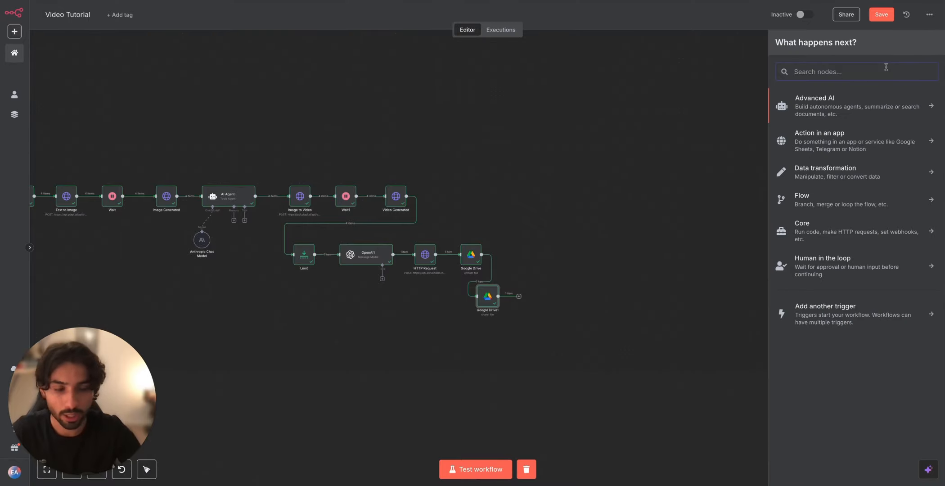
type("merge")
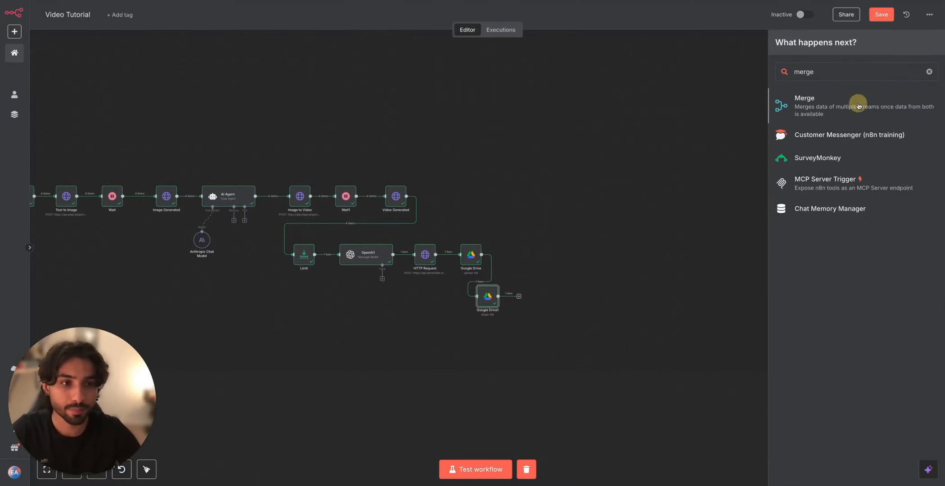
left_click(852, 102)
Step: Set the Merge node to Combine by All Possible Combinations, and move it above and to the right of the Video Generated node
left_click(570, 77)
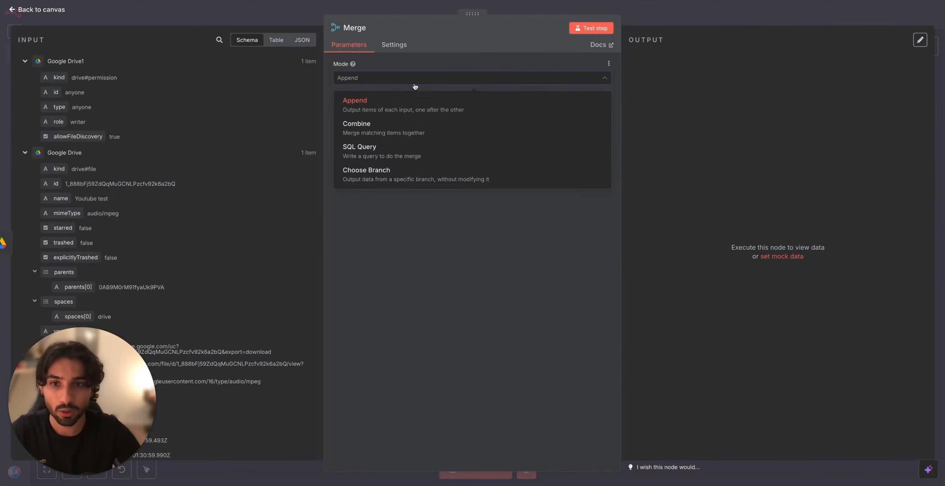
left_click(377, 125)
left_click(385, 111)
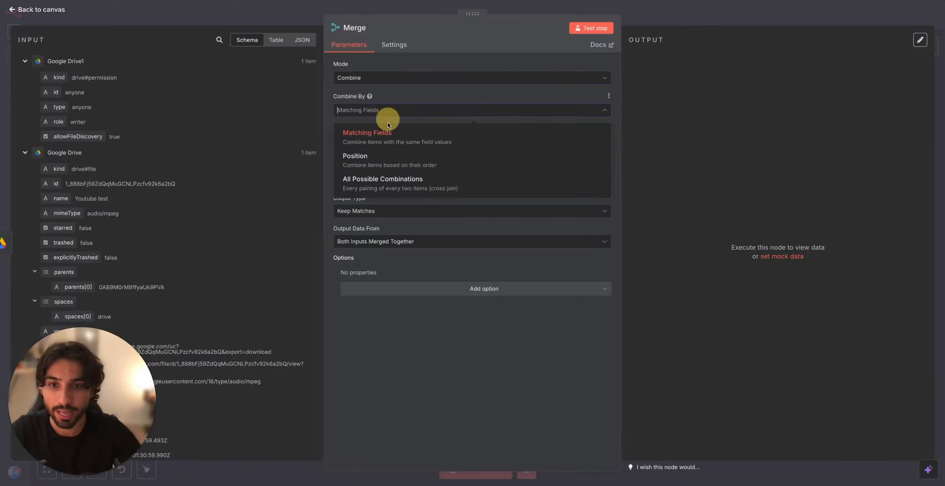
left_click(387, 183)
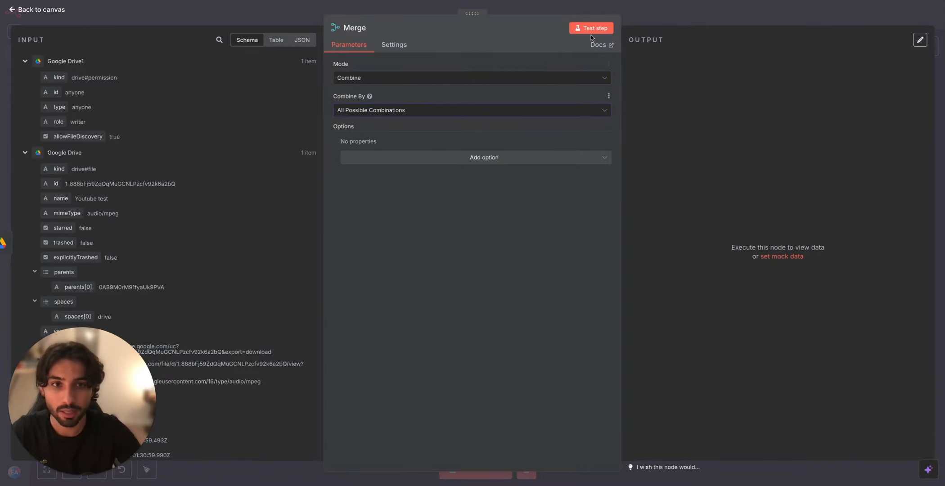
left_click(609, 10)
left_click_drag(535, 293, 560, 164)
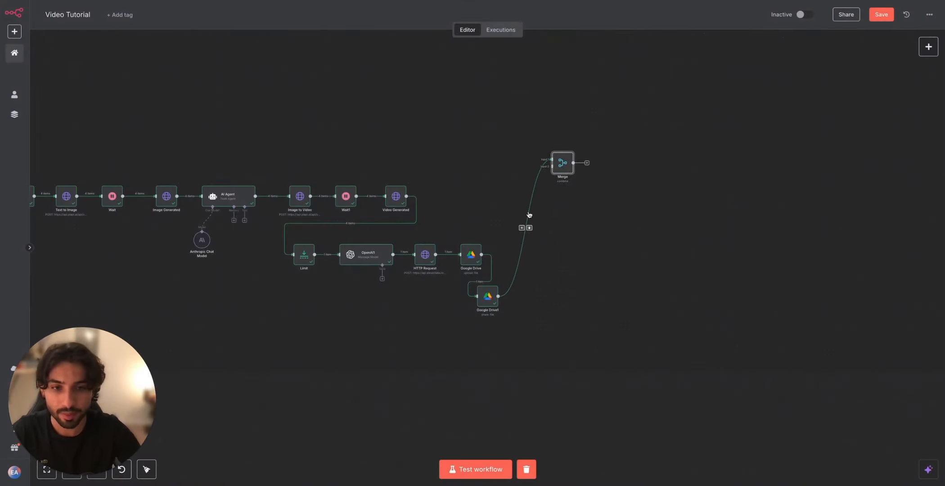
Step: Remove the link from the file-sharing node to Merge, then connect Video Generated to Merge's Input 1 and the Google Drive upload node to Input 2
left_click(530, 228)
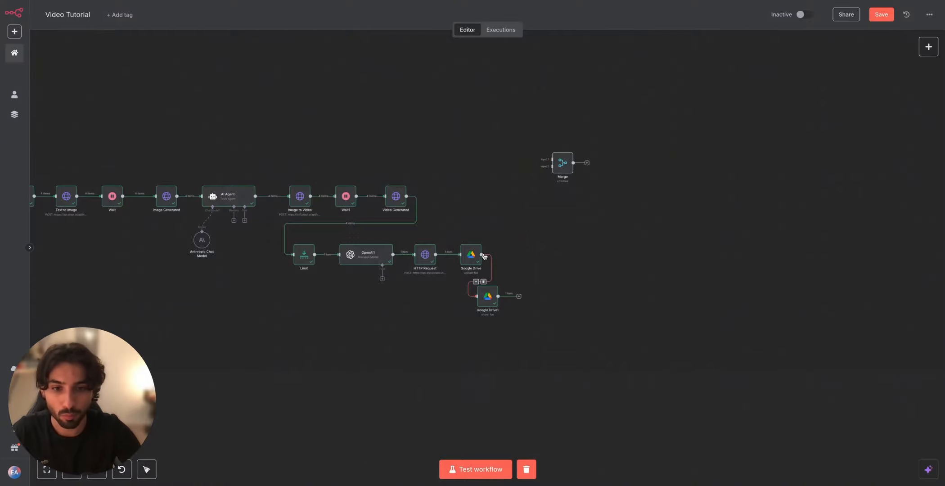
left_click_drag(489, 255, 552, 166)
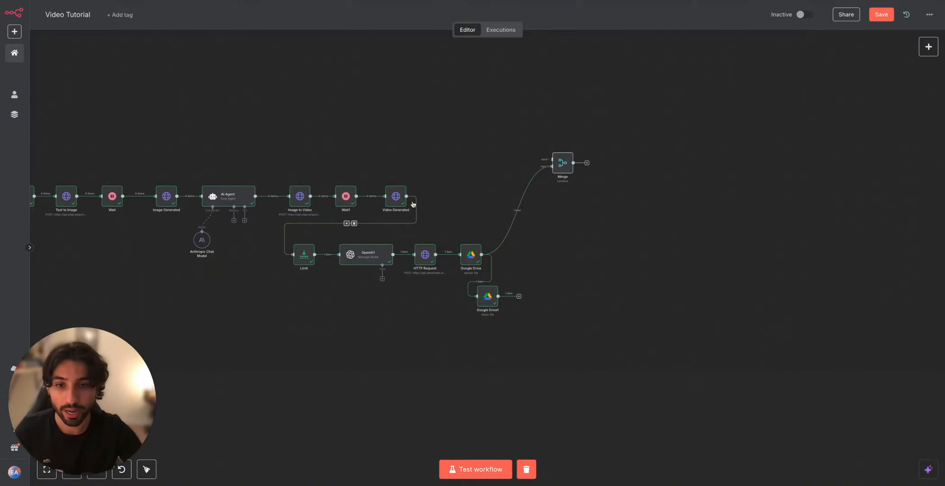
left_click_drag(407, 196, 553, 159)
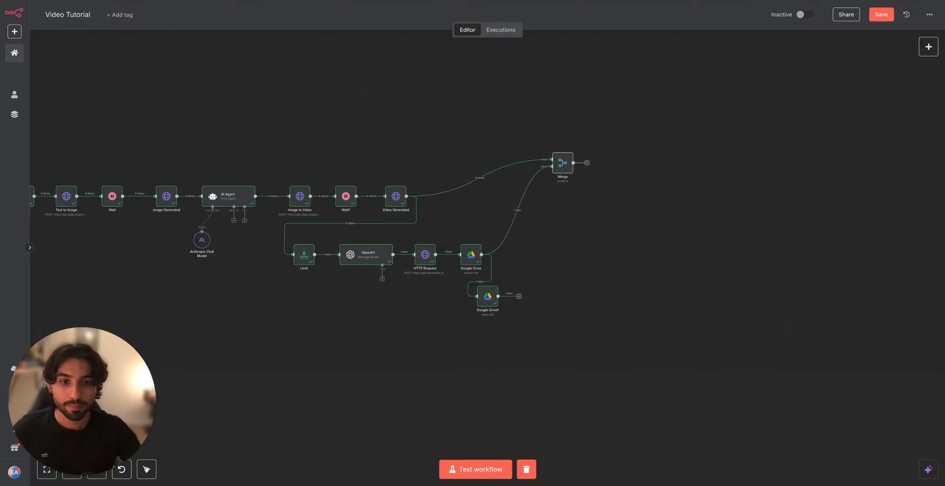
Step: Run the Merge node, view its output as a table, and return to the canvas
double_click(562, 162)
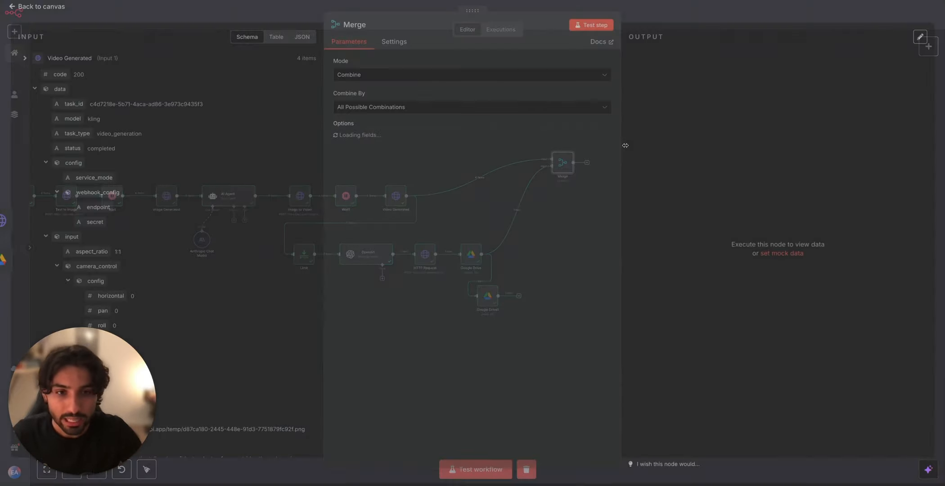
left_click(582, 28)
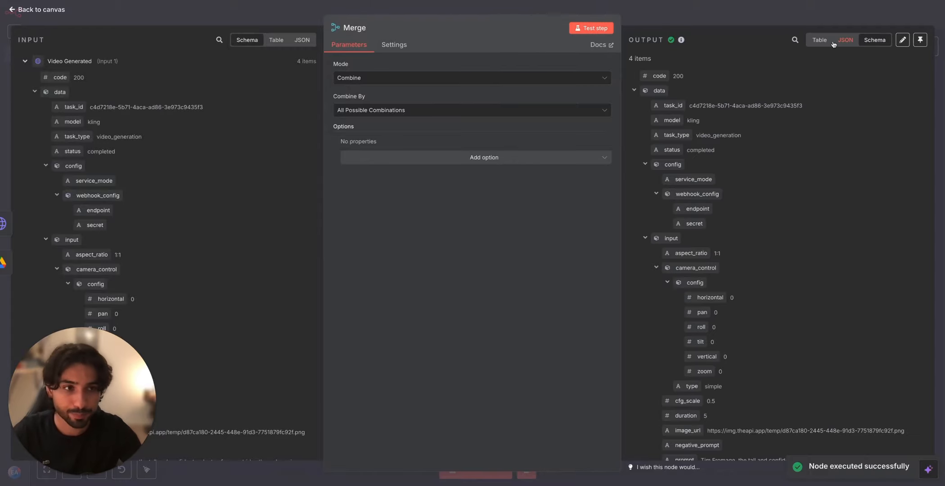
left_click(819, 42)
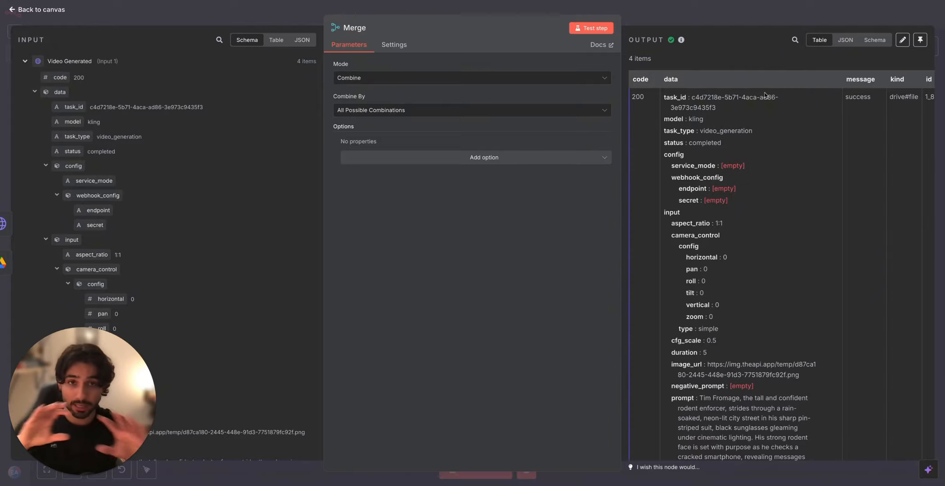
left_click(762, 15)
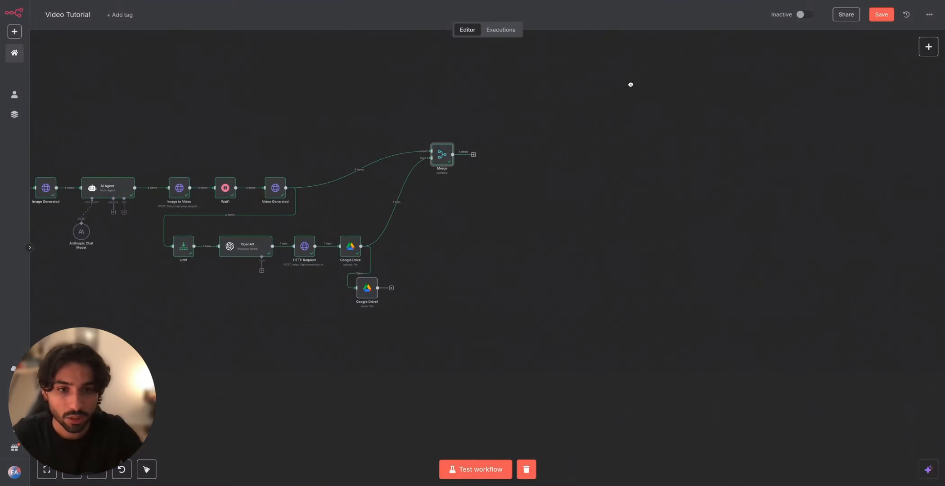
Step: Search the nodes for "code", add a Code node after Merge, and look through its input data
left_click(473, 154)
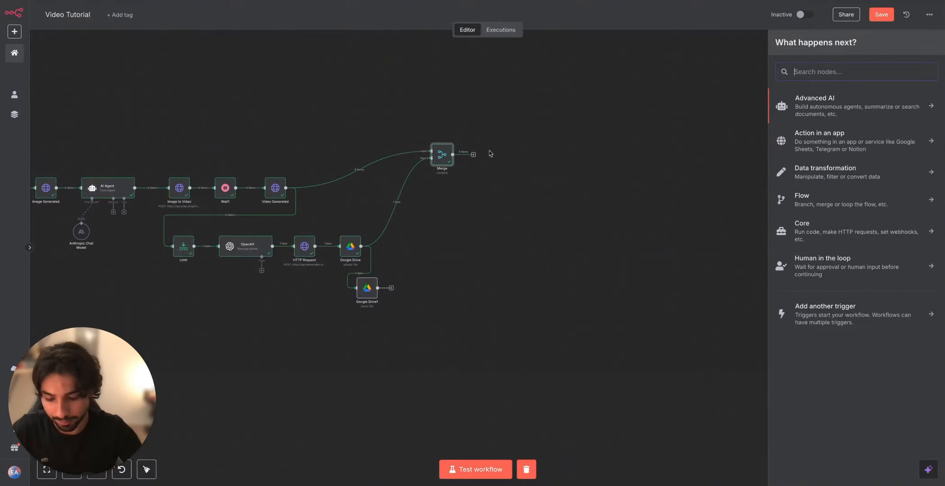
type("code")
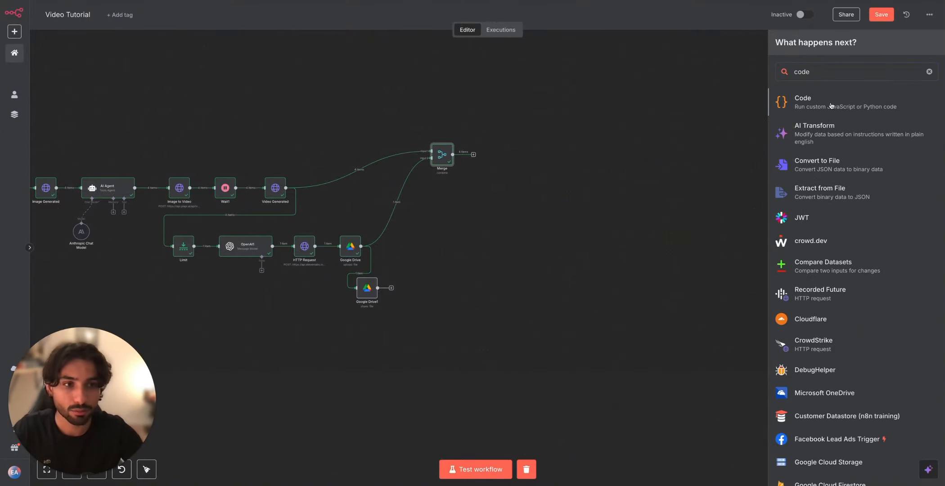
key("Return")
scroll(171, 139, "down", 10)
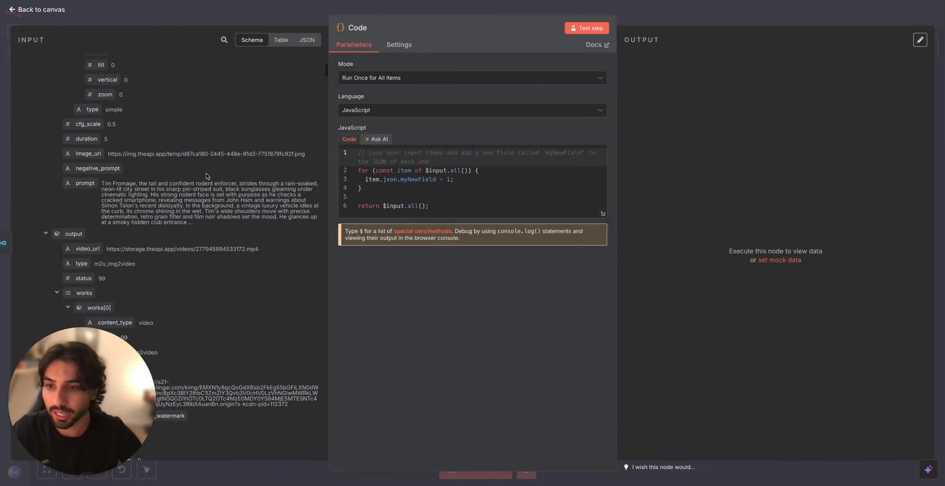
scroll(216, 181, "up", 10)
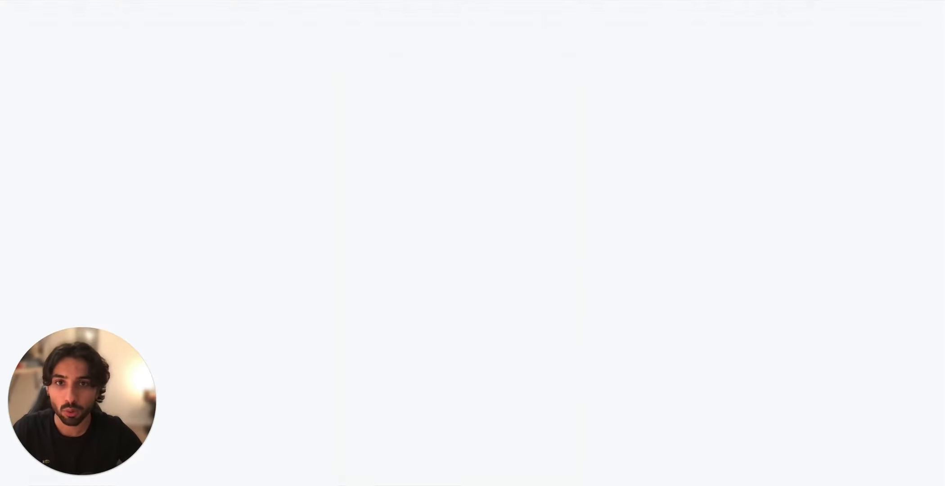
Step: Copy the videoUrls and audioUrls script from the Google Docs document and replace the Code node's default JavaScript with it
scroll(435, 312, "down", 6)
scroll(434, 313, "down", 8)
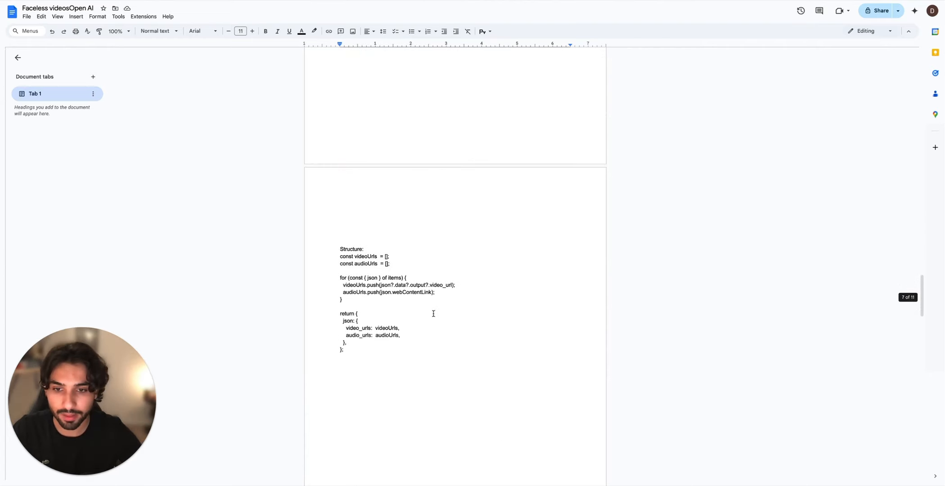
left_click_drag(433, 346, 332, 257)
key("ctrl+c")
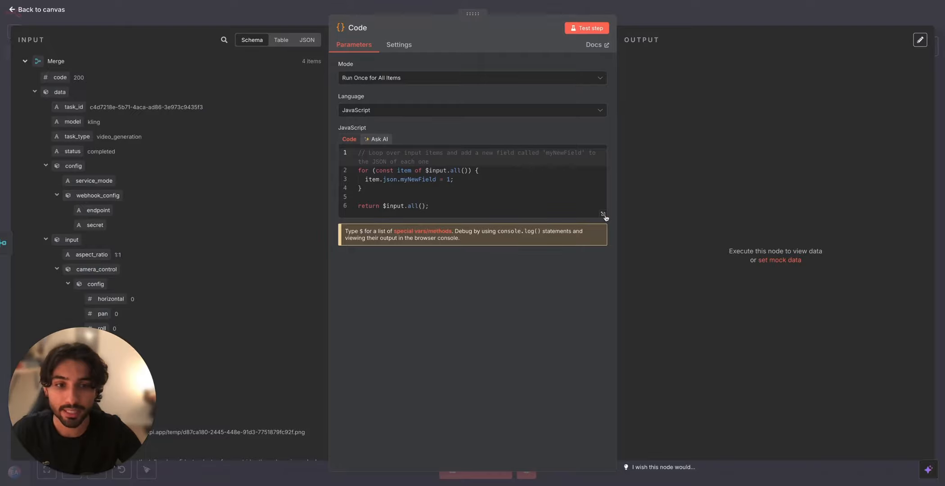
left_click(603, 214)
left_click_drag(163, 130, 9, 74)
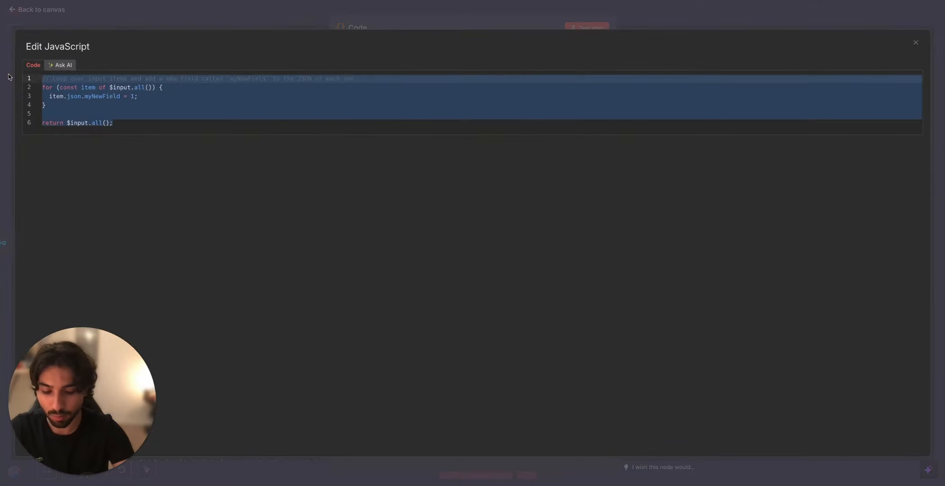
key("BackSpace")
key("ctrl+v")
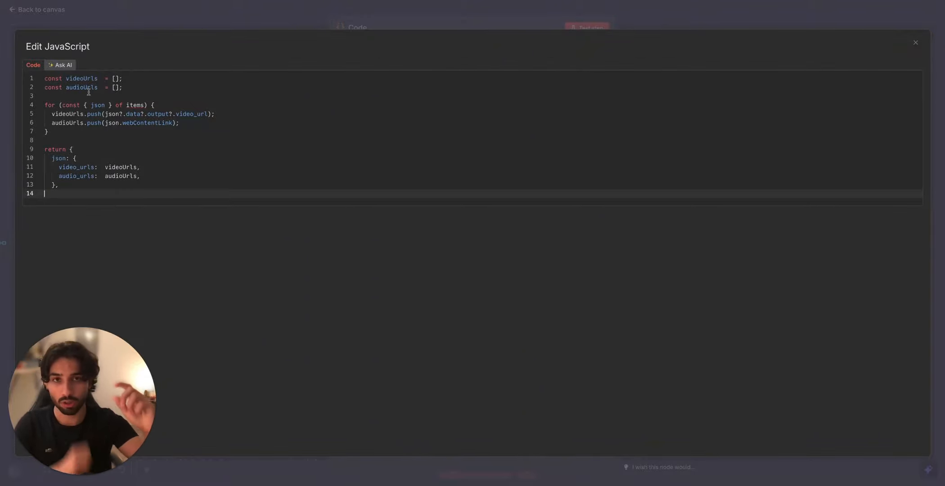
Step: Close the JavaScript editor, run the Code node, and expand the Other info section of the error details
left_click(520, 30)
left_click(583, 28)
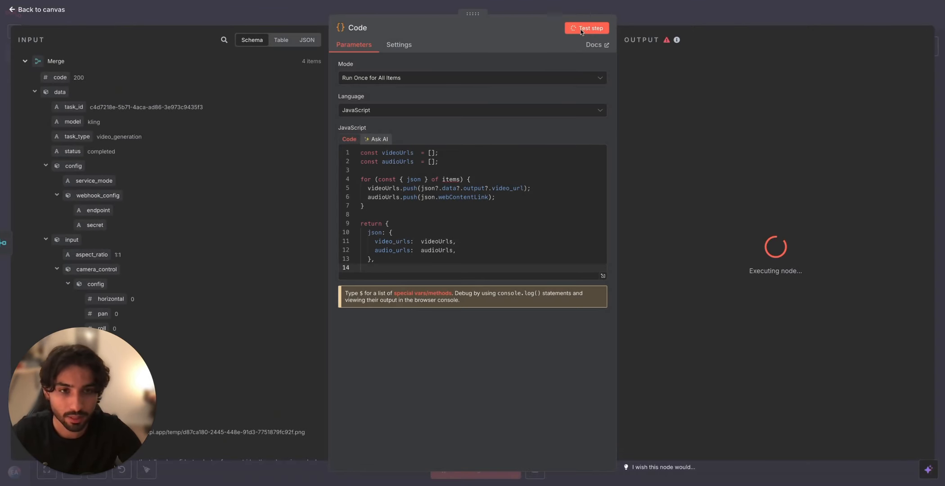
left_click(650, 164)
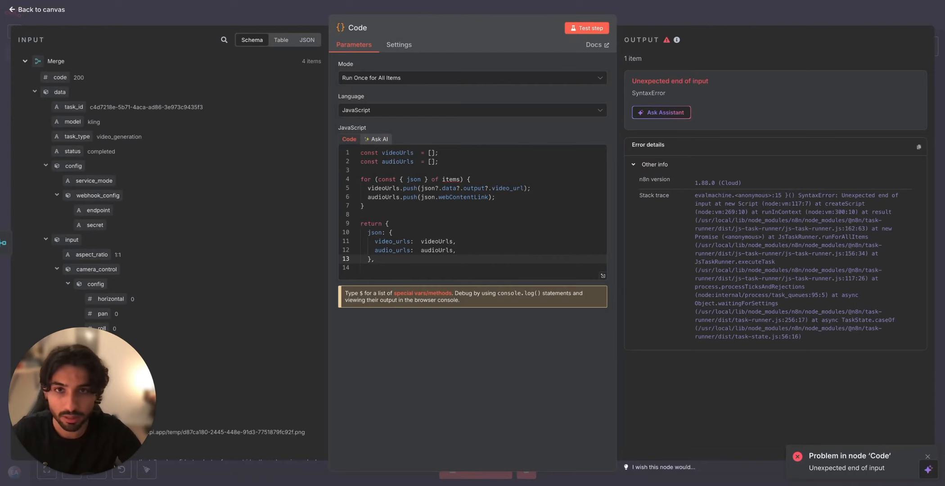
Step: Add a closing brace on a new line at the end of the script, rerun the Code node, and close it
left_click(440, 261)
key("Return")
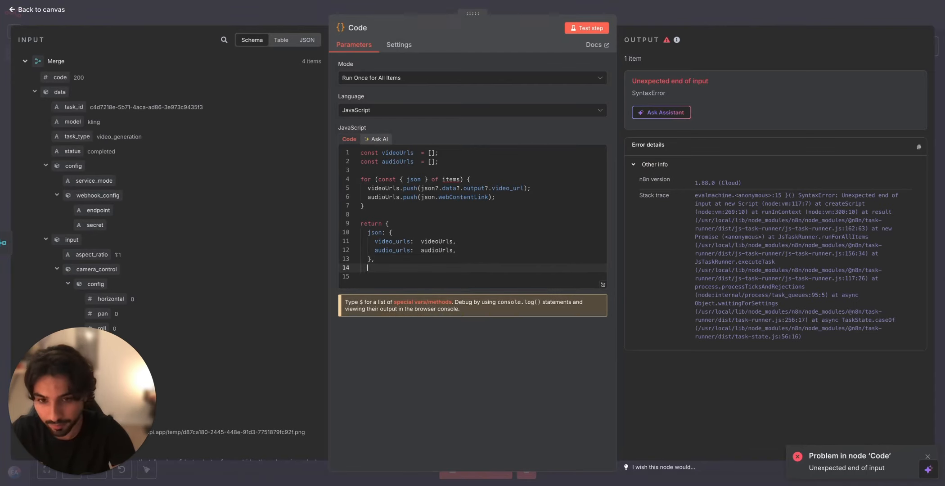
type("}")
left_click(586, 28)
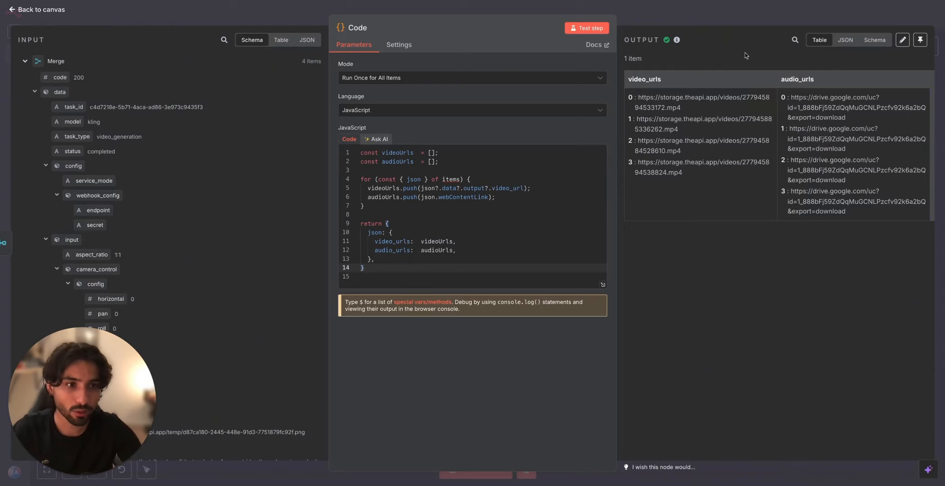
left_click(813, 15)
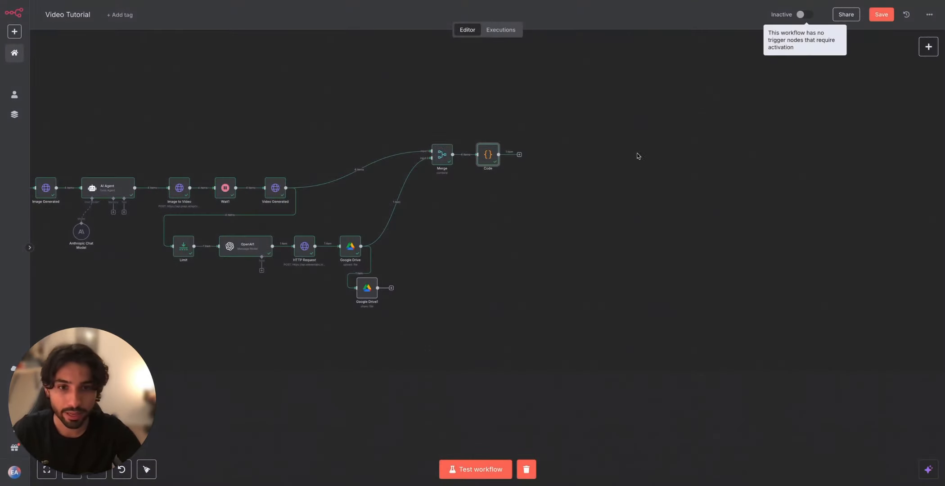
Step: Search the nodes for "http" and add an HTTP Request node after the Code node
scroll(472, 175, "right", 2)
left_click(433, 169)
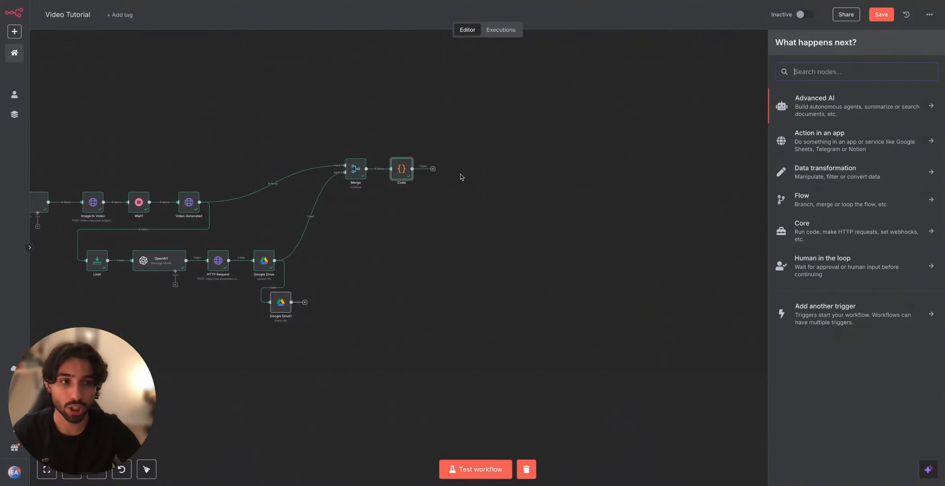
type("http")
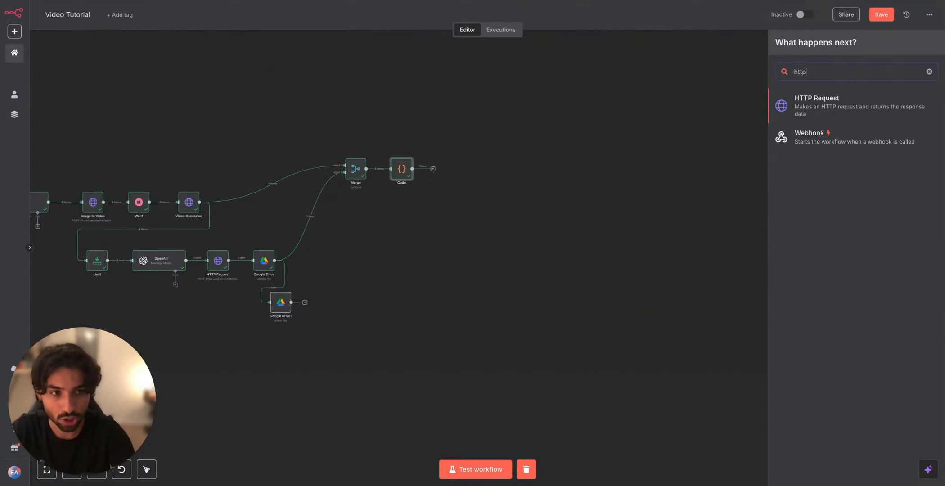
left_click(854, 101)
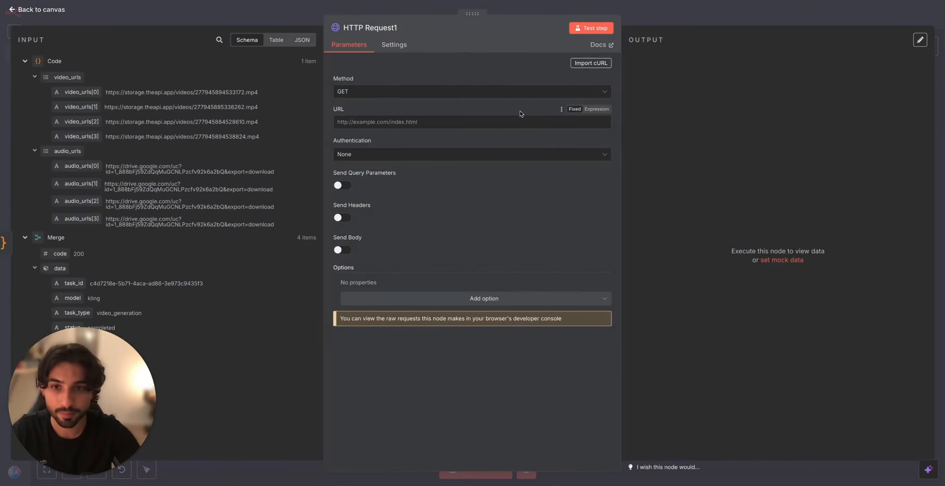
left_click(443, 92)
left_click(464, 193)
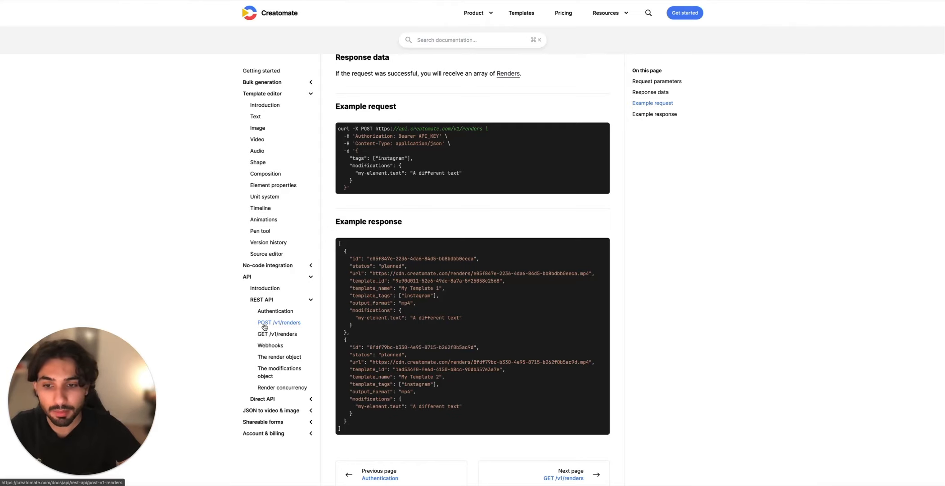
left_click(483, 129)
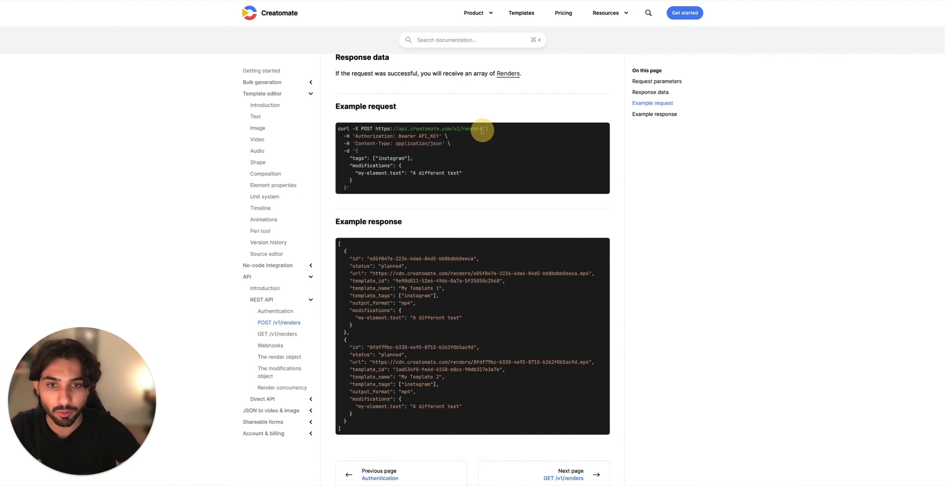
mouse_move(482, 129)
left_mouse_down()
mouse_move(387, 130)
mouse_move(481, 133)
left_mouse_up()
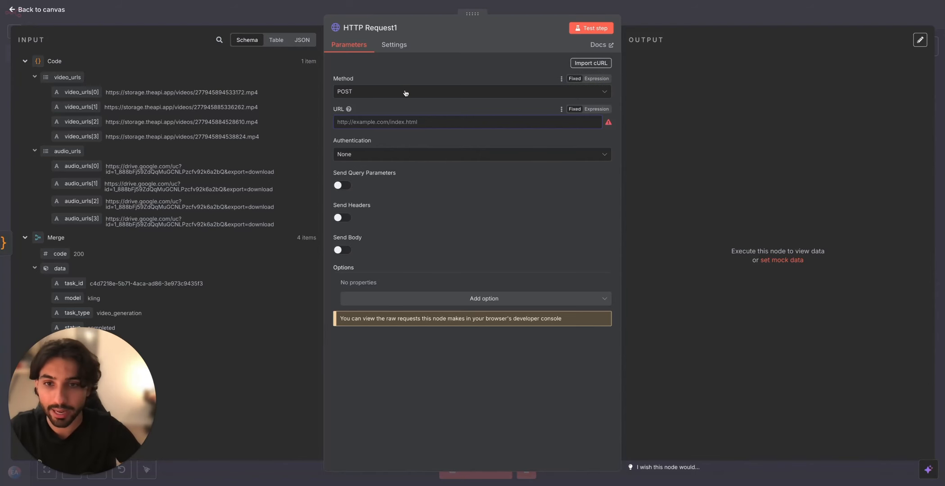
type("https://api.creatomate.com/v1/renders")
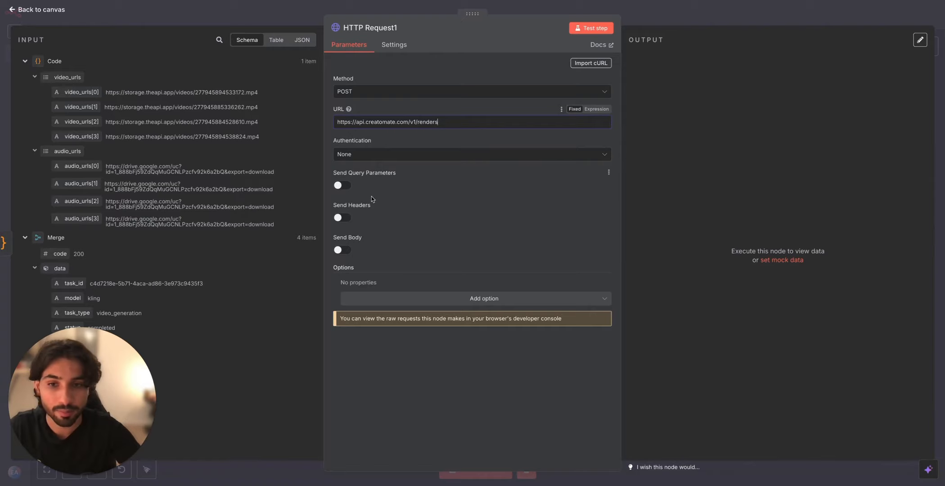
Step: Enable sending headers and body, and add a header named Authorization with the value Bearer, both copied from the Creatomate example request
left_click(339, 218)
left_click(338, 386)
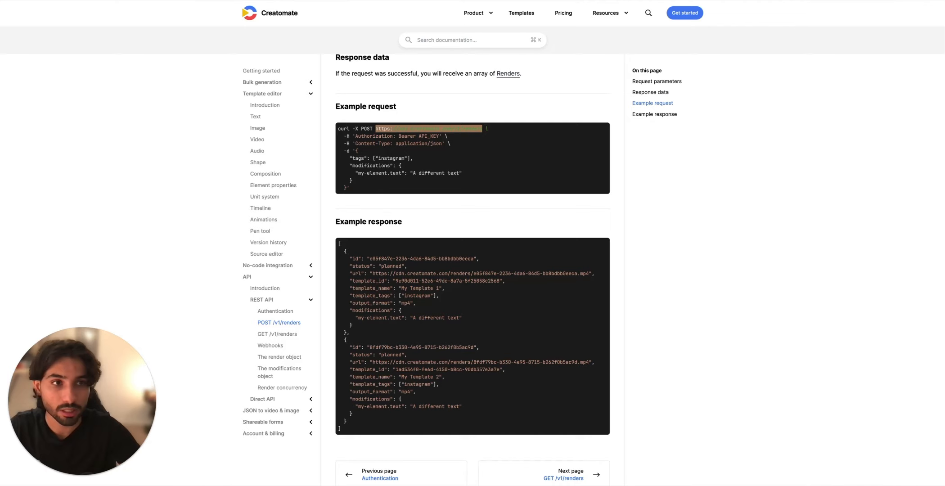
double_click(405, 137)
key("ctrl+c")
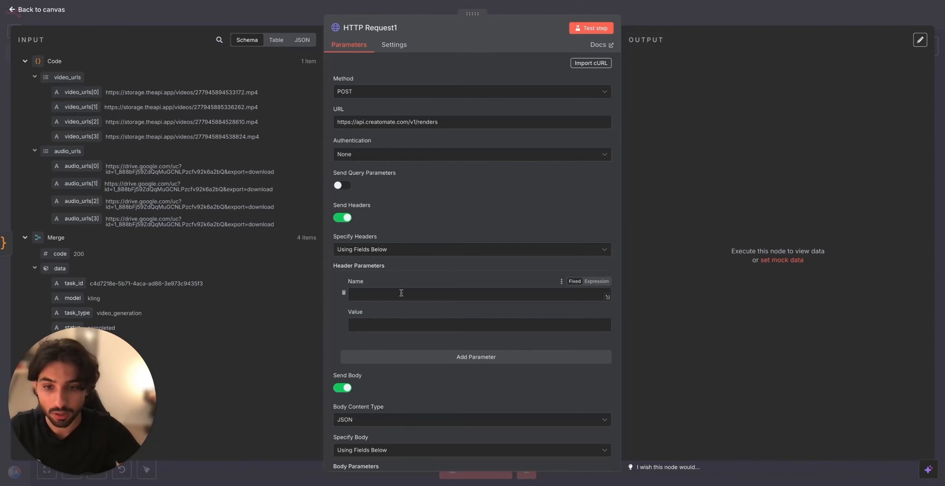
left_click(400, 324)
key("ctrl+v")
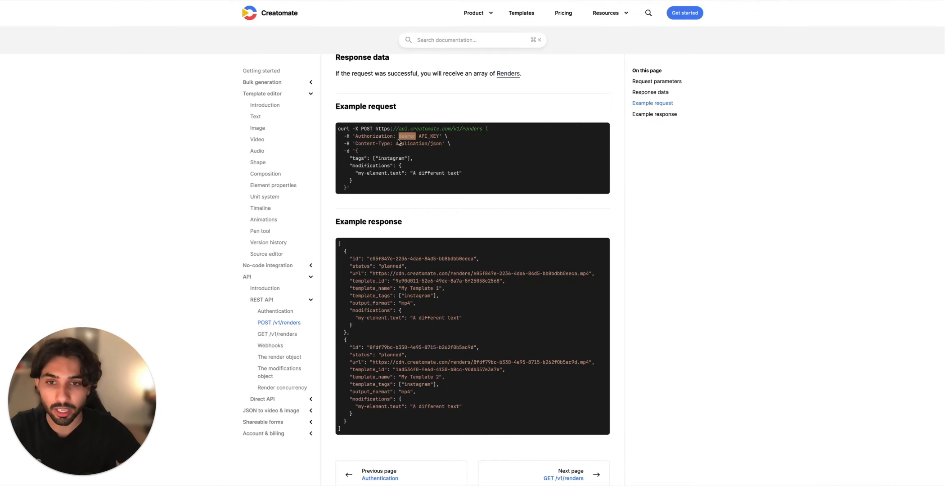
left_click_drag(395, 136, 355, 137)
left_click(407, 294)
type("Authorization")
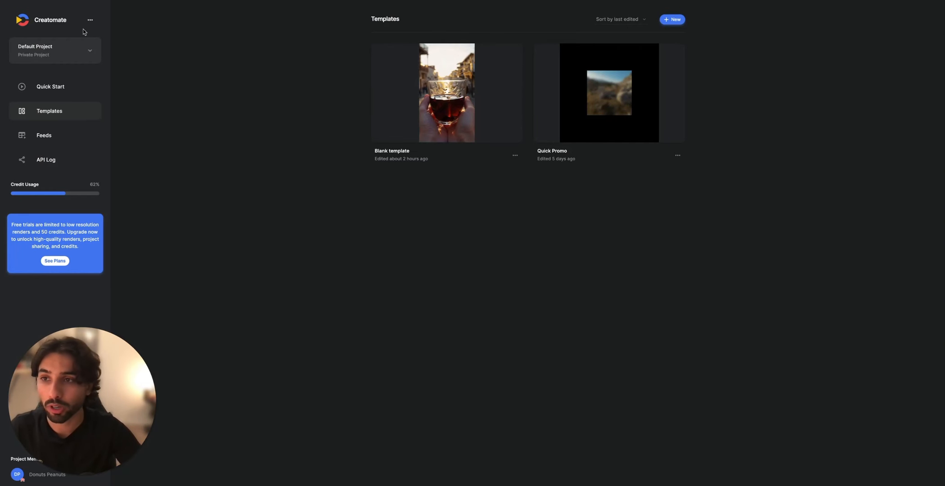
Step: Switch to the Creatomate dashboard, open the project settings, and reveal and select the full API key
left_click(89, 23)
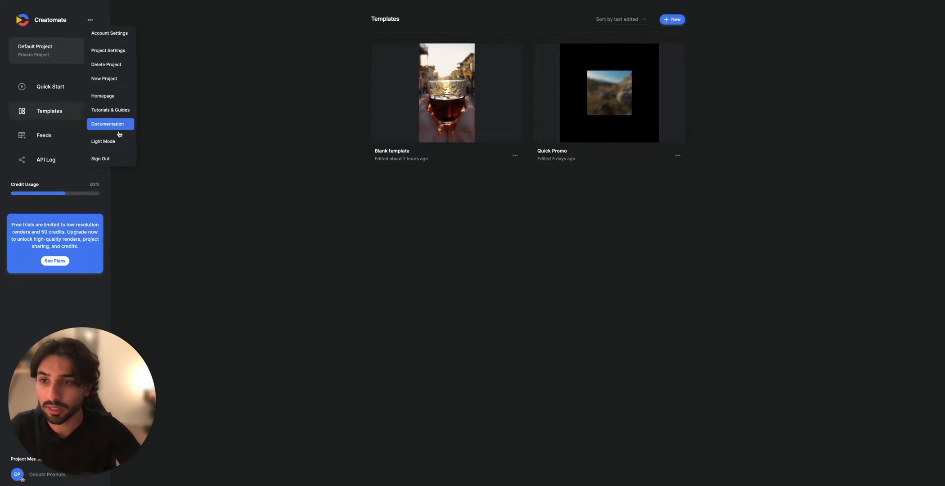
left_click(116, 51)
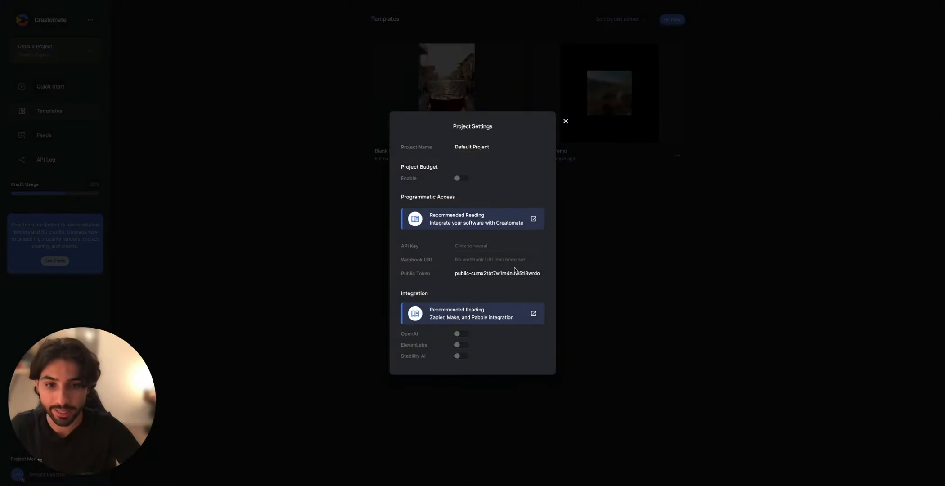
left_click(480, 247)
double_click(521, 246)
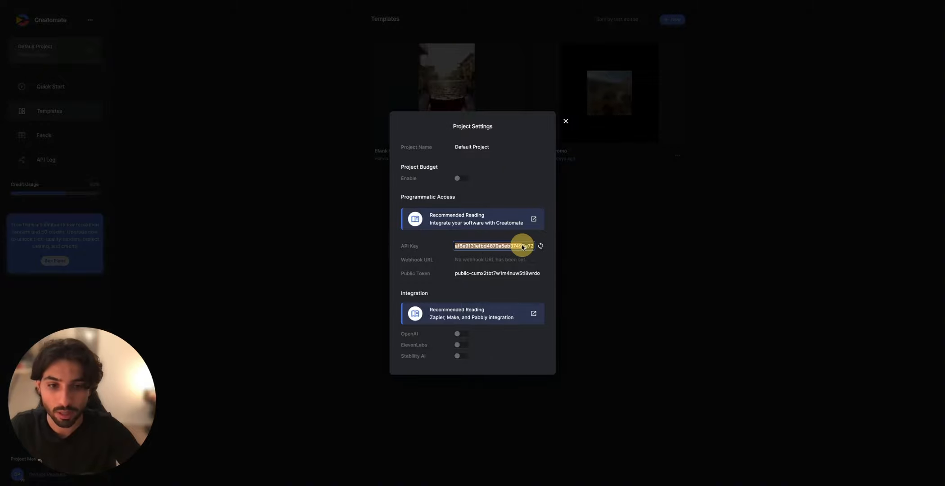
left_click(463, 245)
left_click_drag(455, 246, 571, 251)
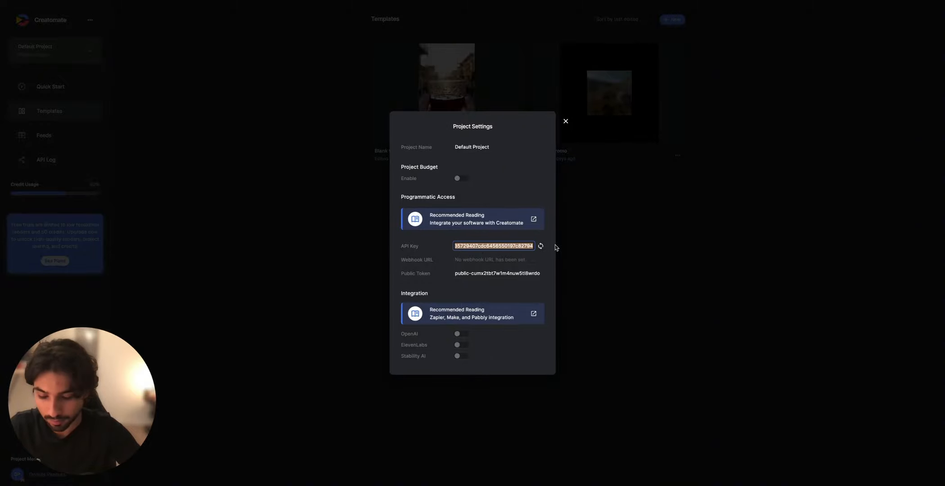
Step: Paste the Creatomate API key after Bearer in the HTTP Request node's Authorization header value, and specify the body using JSON
left_click(475, 38)
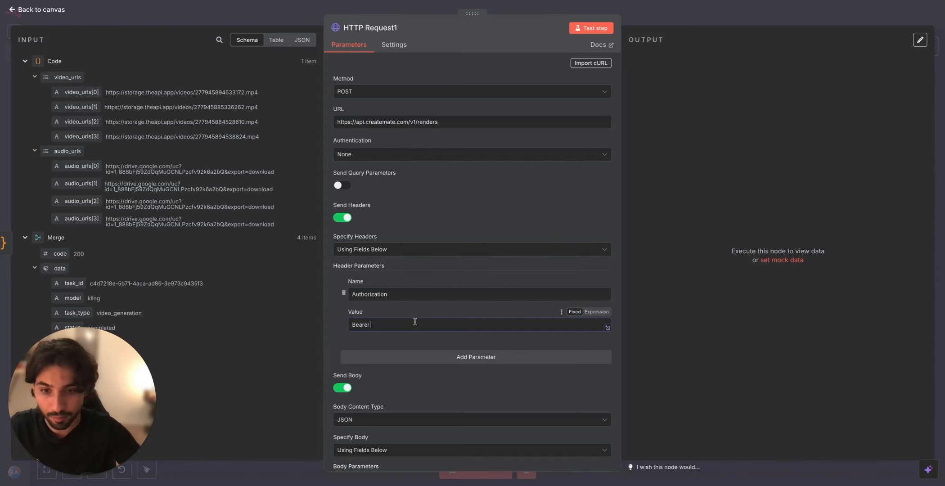
key("ctrl+v")
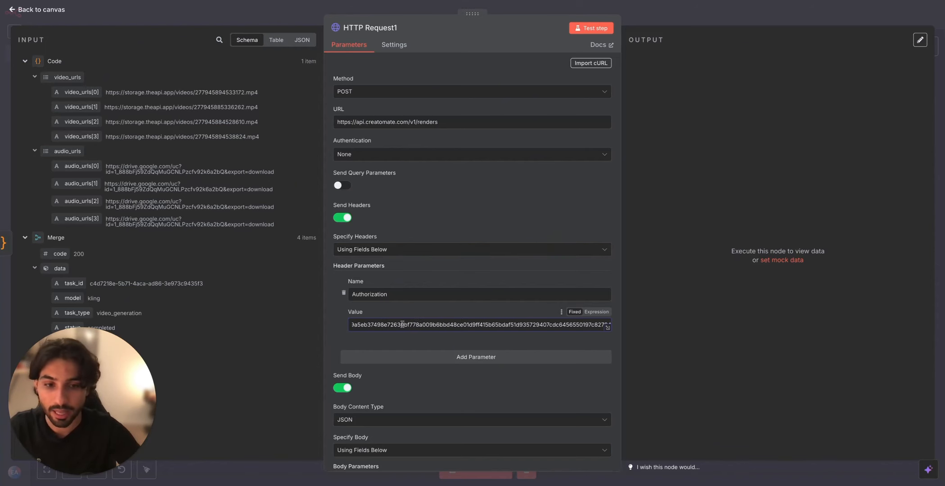
scroll(405, 326, "down", 3)
left_click(381, 320)
left_click(398, 350)
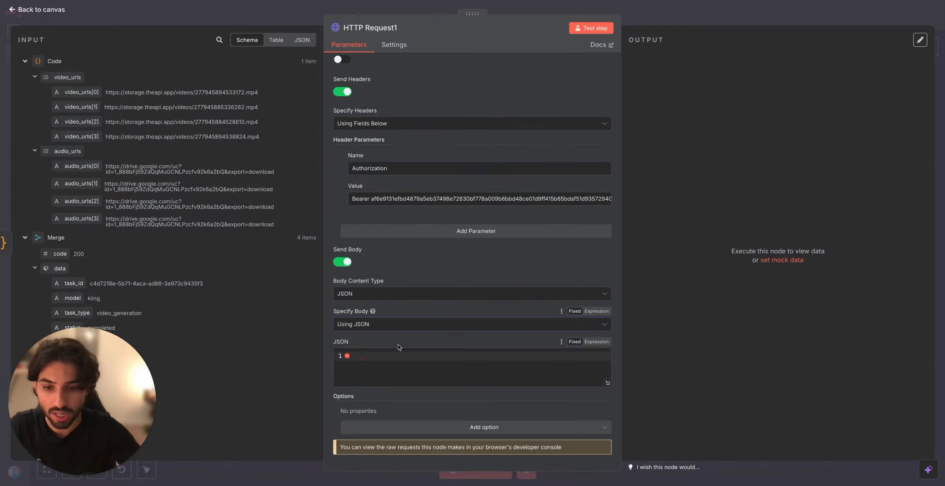
Step: Copy the prepared Creatomate request body and paste it into the node's JSON body, with output format mp4 and the audio, video and text modifications
left_click(411, 1)
left_click(333, 255)
left_click_drag(333, 255, 377, 386)
left_click(457, 1)
left_click(422, 363)
left_click(422, 364)
left_click(607, 383)
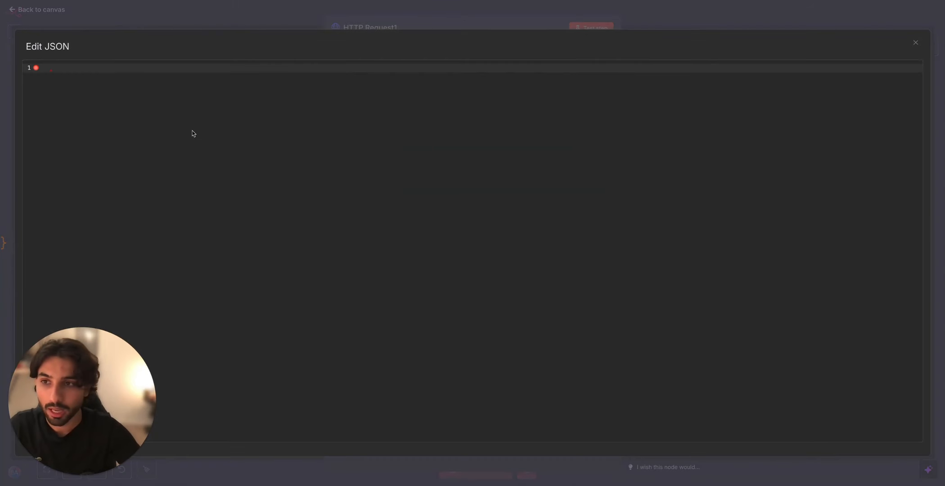
key("ctrl+v")
key("Escape")
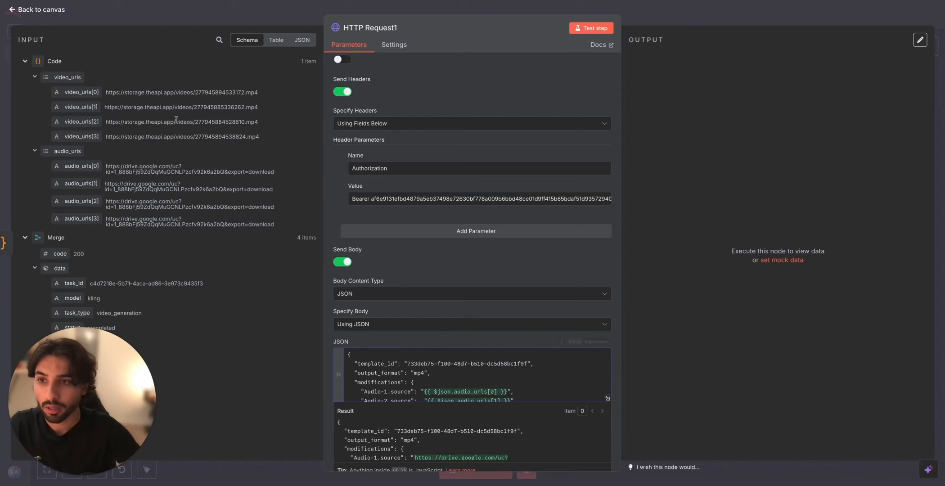
Step: Delete the Text-1 to Text-4 lines from the JSON body and remove the extra spaces before the Audio-3 source value
left_click(609, 399)
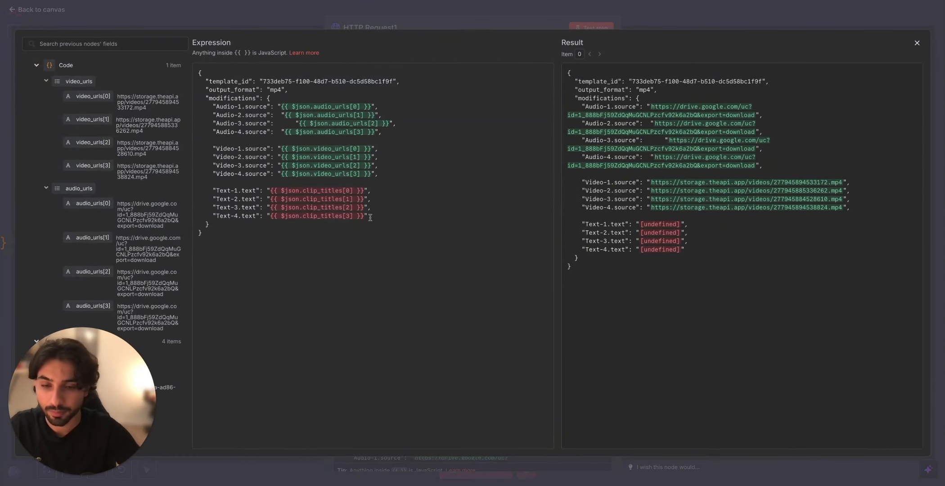
left_click_drag(369, 217, 208, 191)
key("BackSpace")
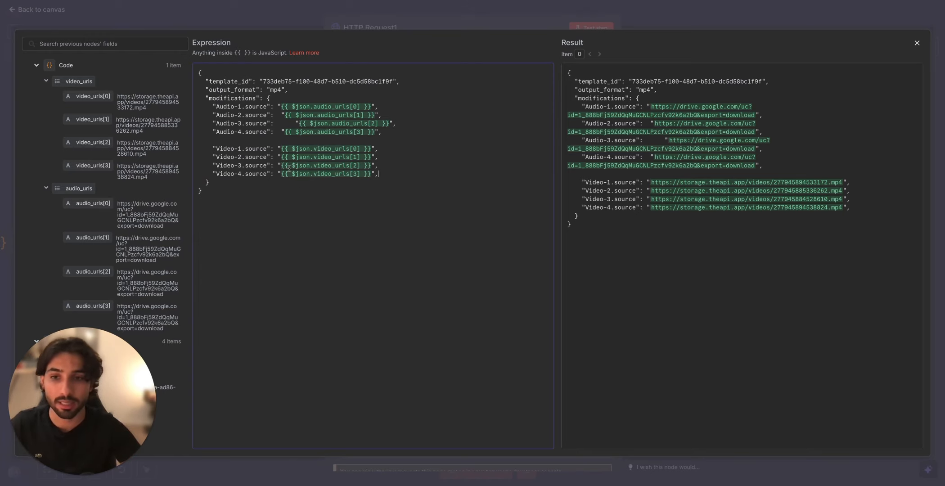
key("BackSpace")
key("BackSpace")
key("BackSpace")
key("BackSpace")
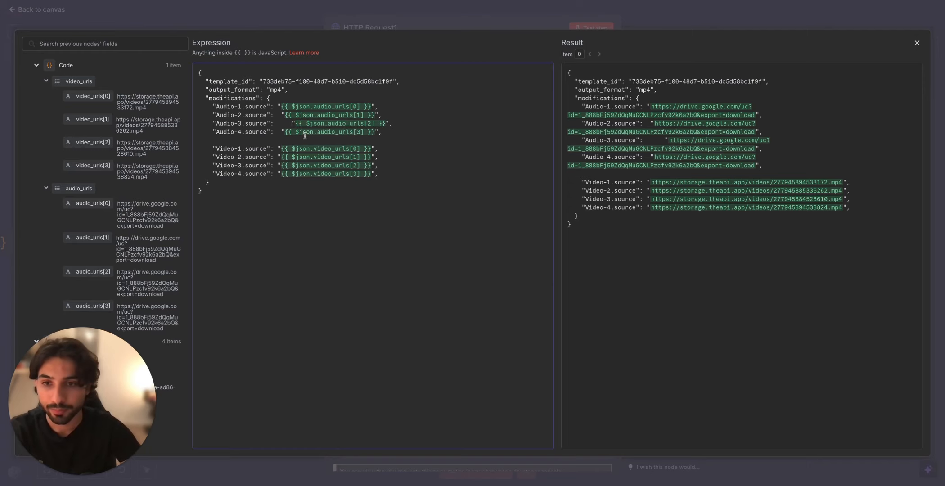
left_click(447, 22)
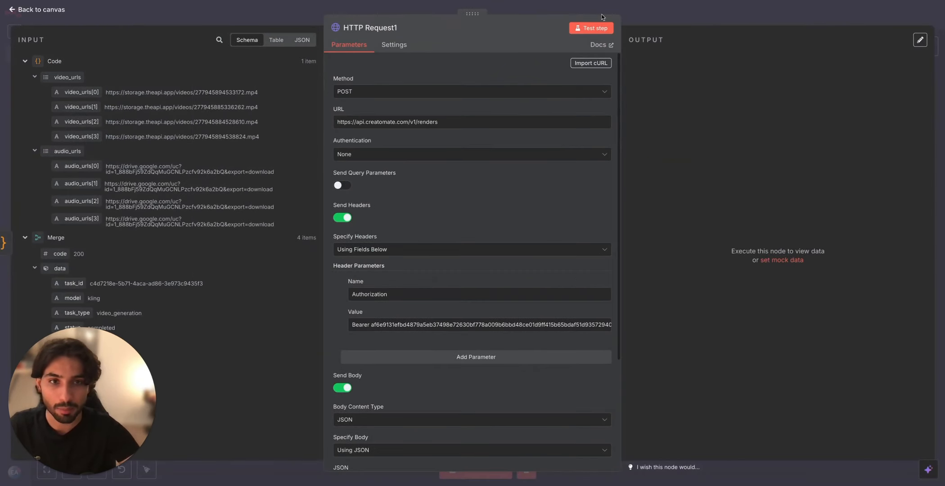
Step: Test the request, remove the trailing comma after the Video-4 source in the JSON body, and run the test again
left_click(597, 29)
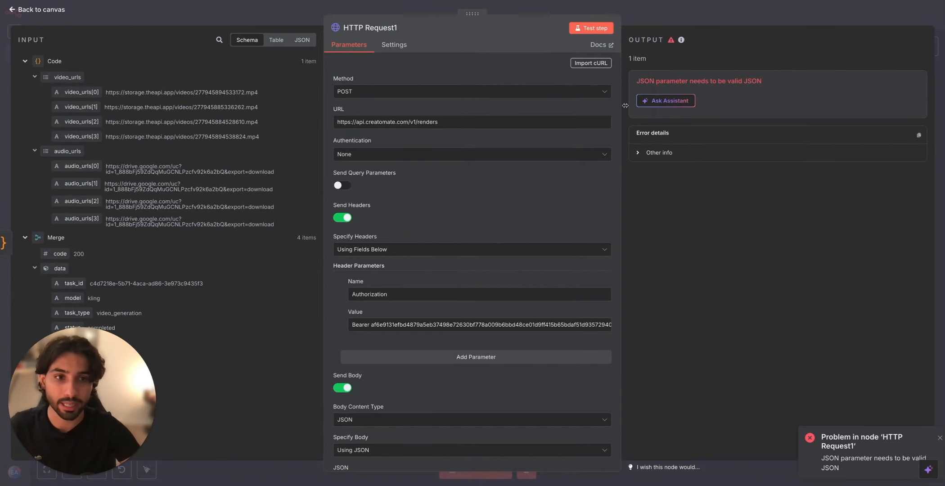
scroll(594, 220, "down", 3)
left_click(606, 375)
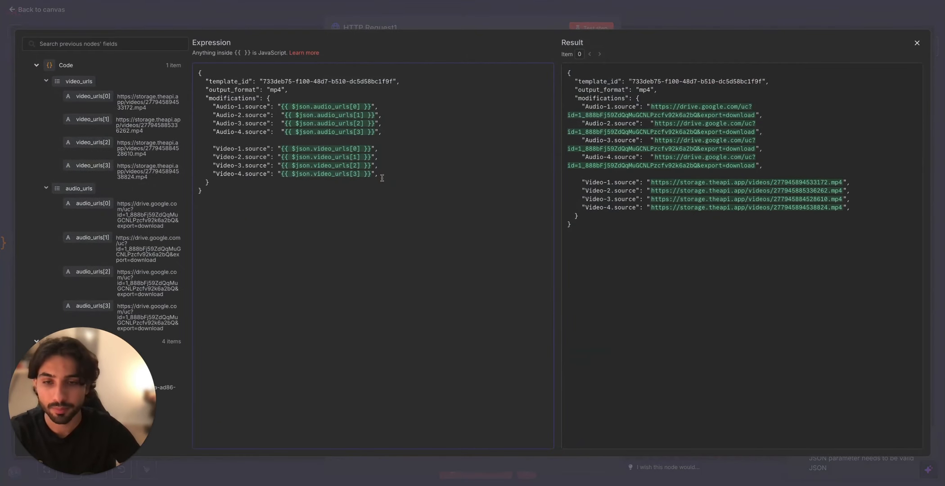
left_click(570, 15)
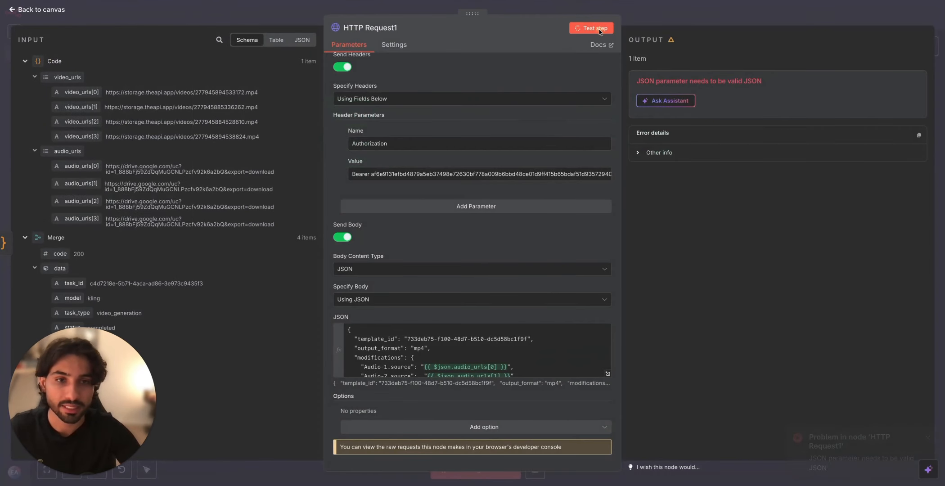
left_click(589, 28)
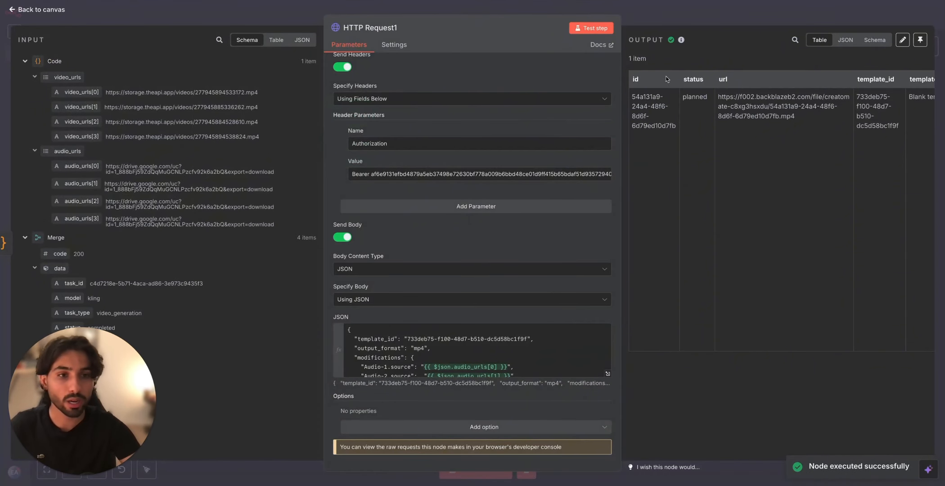
left_click(699, 19)
Step: Add a Wait node after the Creatomate request, set its wait amount to 1 second, and test it
left_click(475, 169)
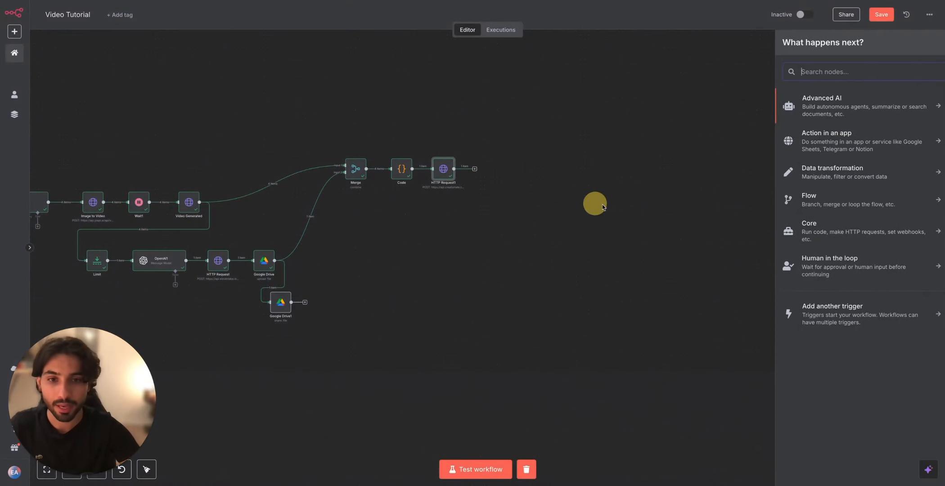
type("wait")
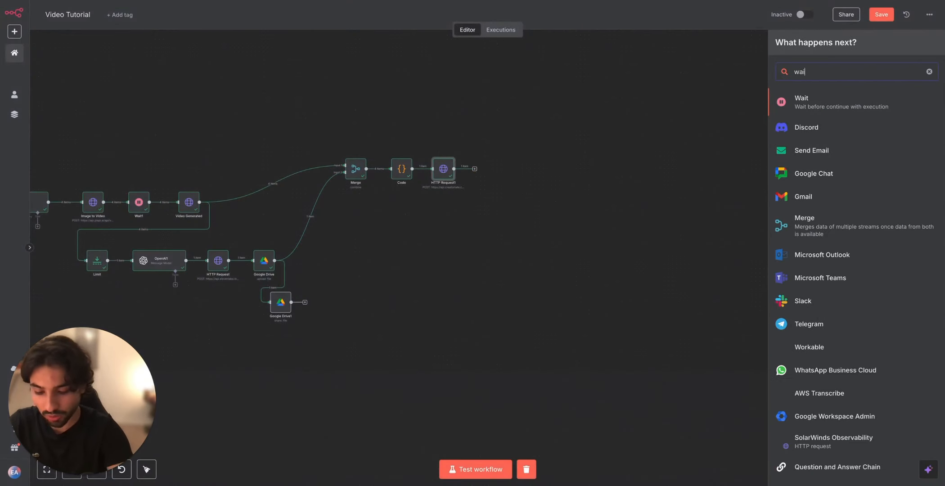
left_click(835, 102)
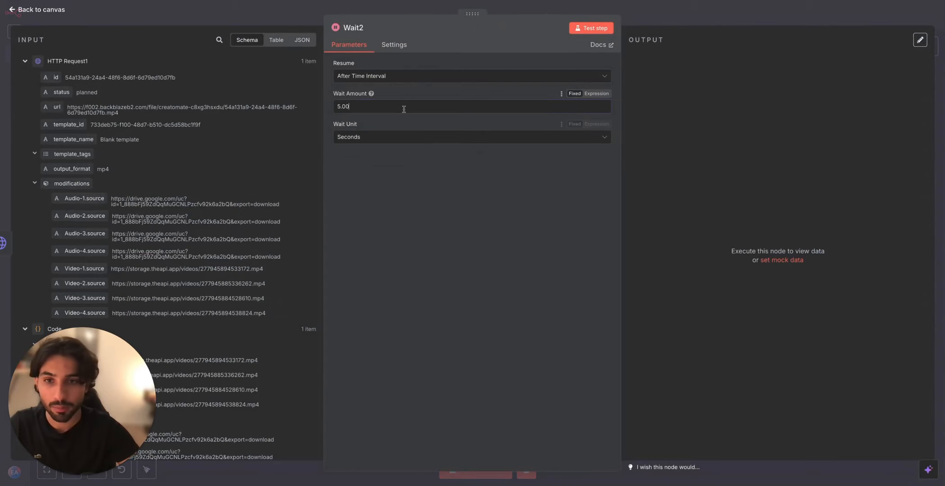
left_click_drag(403, 109, 323, 108)
type("1")
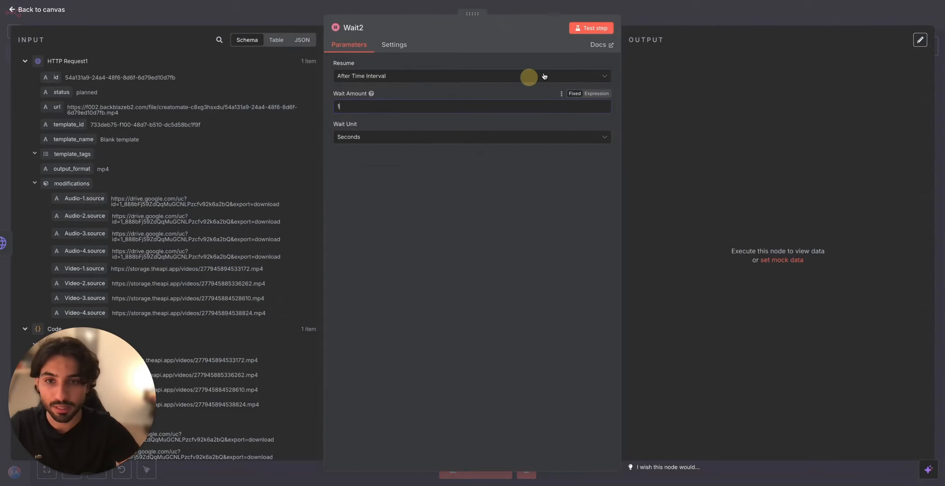
left_click(592, 28)
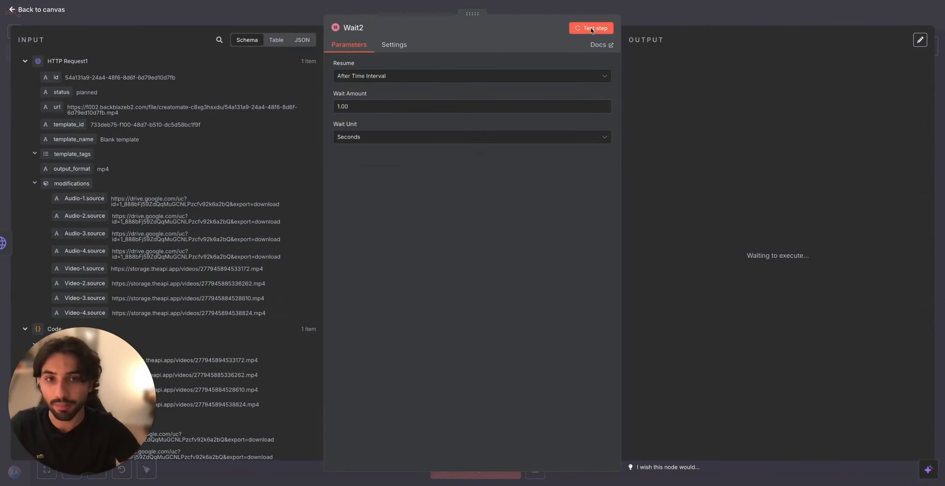
left_click(633, 14)
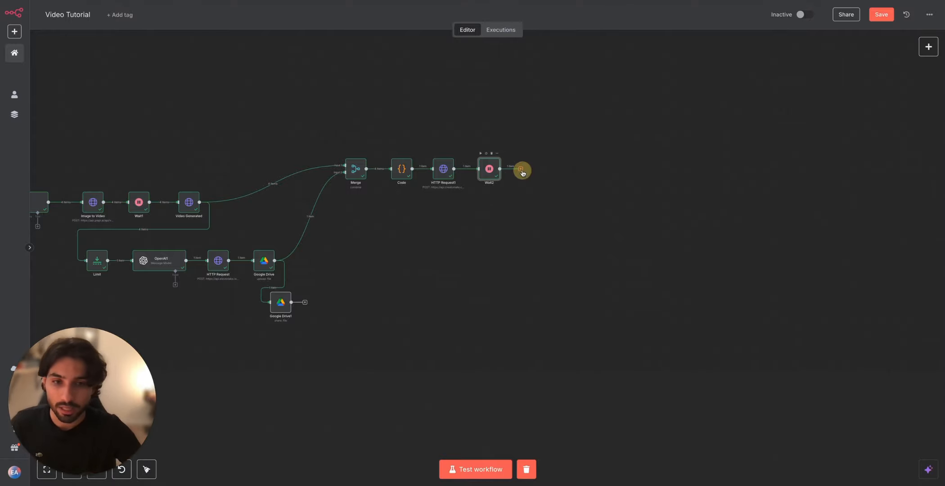
Step: Search the nodes for "http" and add an HTTP Request node after the new Wait node
left_click(521, 169)
type("http")
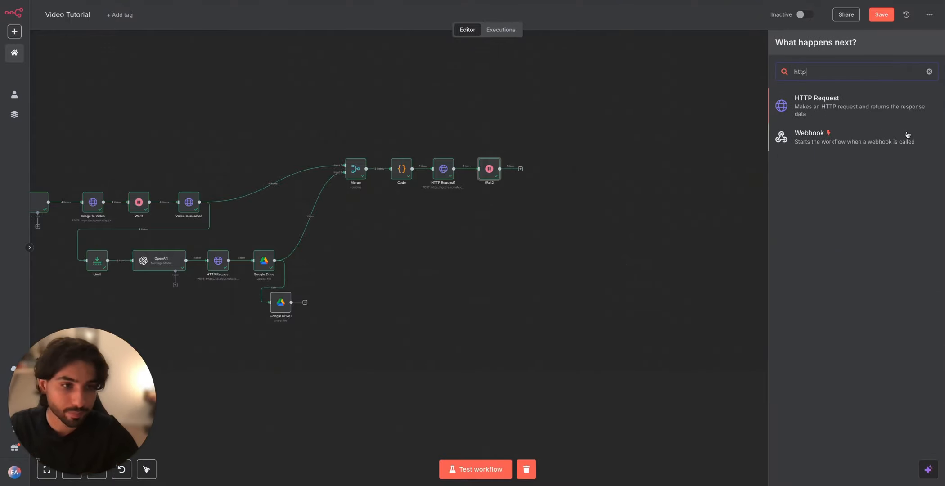
key("Return")
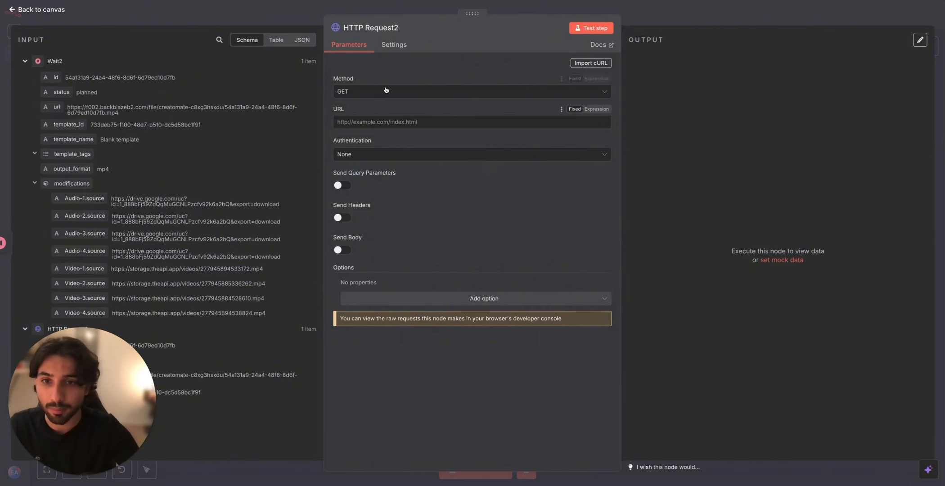
Step: Map the Wait node's url field to the GET request's URL as {{ $json.url }} and test the node
left_click(54, 107)
left_click_drag(54, 107, 364, 122)
left_click(595, 28)
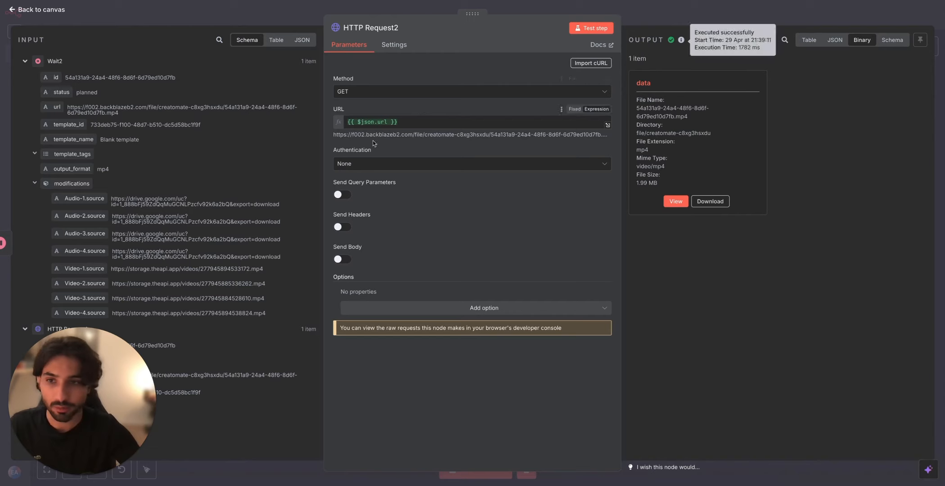
Step: Open the rendered video's URL in the browser, play the video, and return to the workflow canvas
left_click_drag(118, 113, 67, 111)
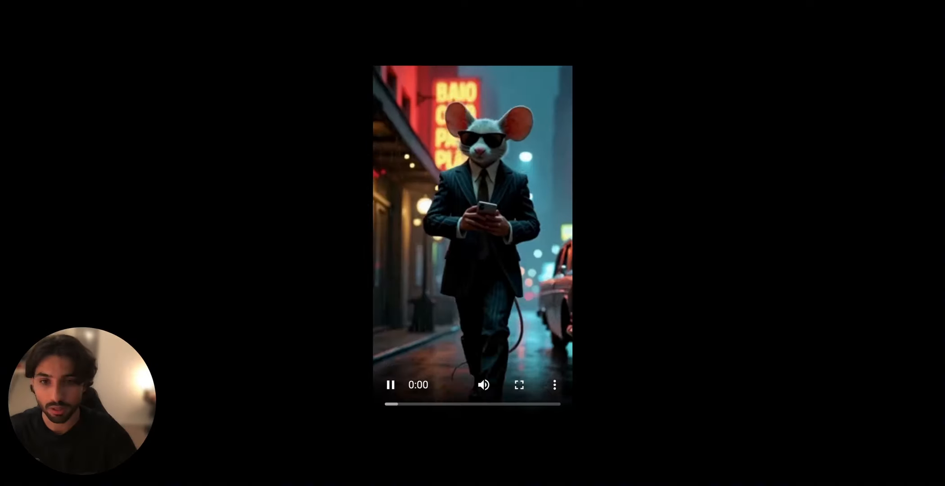
key("XF86AudioRaiseVolume")
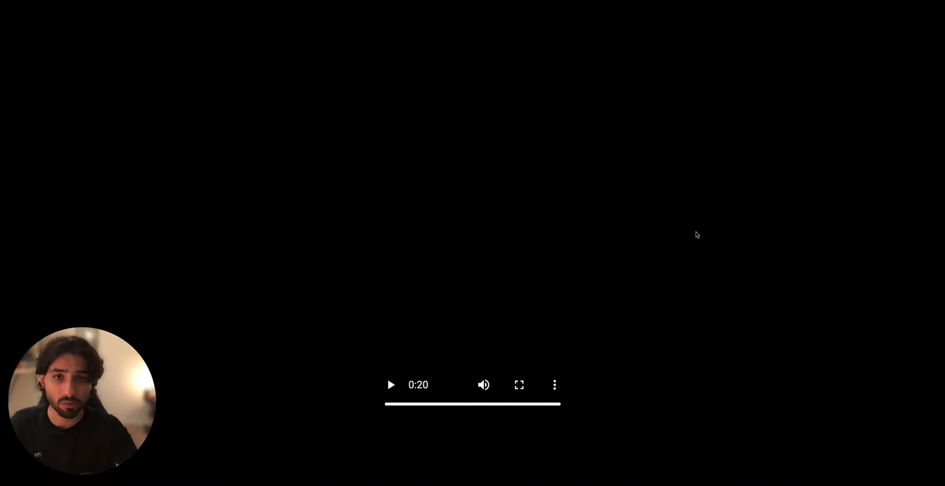
left_click(511, 1)
left_click(525, 12)
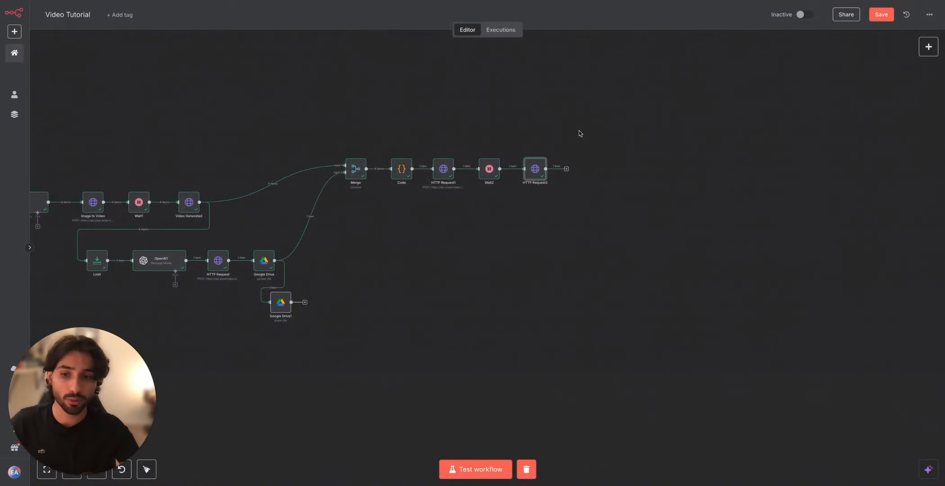
Step: Search the nodes for "youtub" and add a YouTube node with the Video resource and Upload operation after the last HTTP Request
scroll(525, 252, "down", 3)
left_click_drag(465, 260, 535, 259)
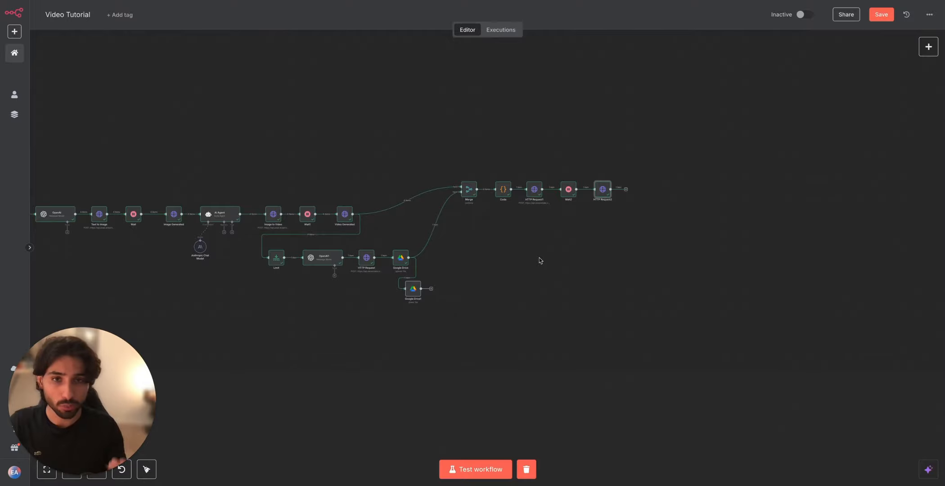
left_click(626, 189)
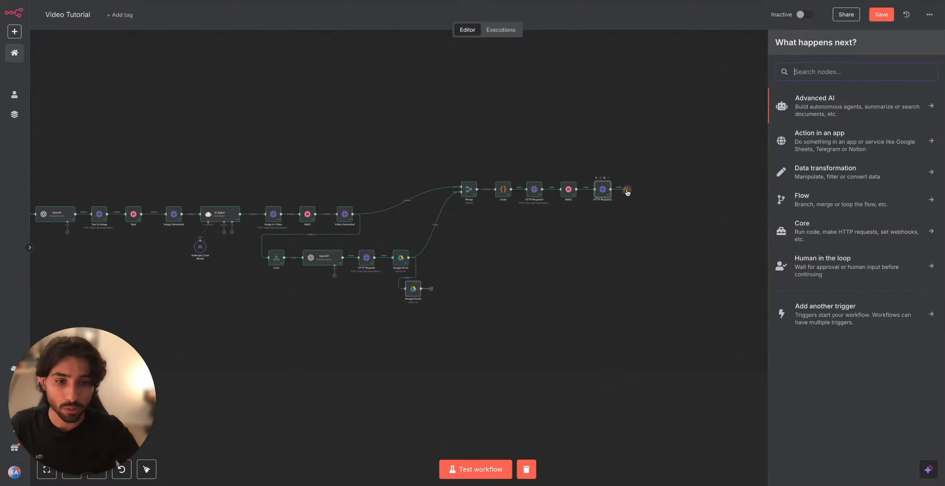
left_click(628, 192)
left_click(626, 189)
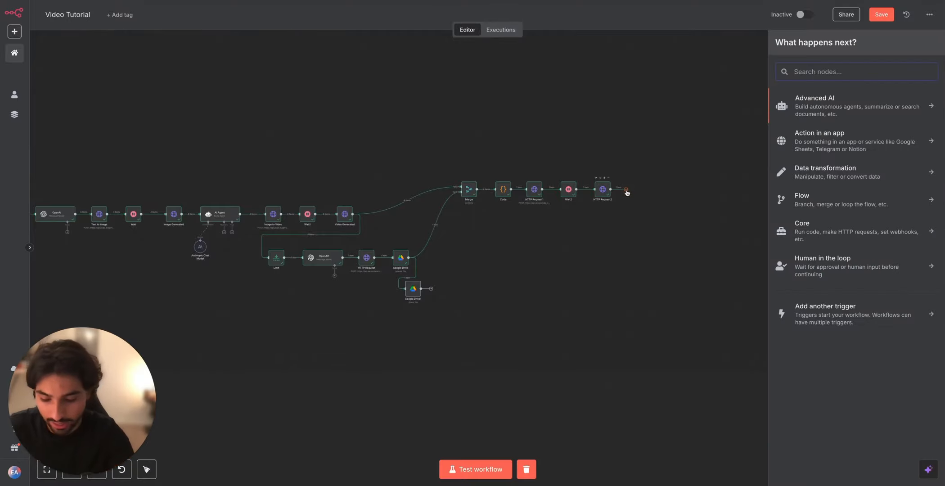
type("youtub")
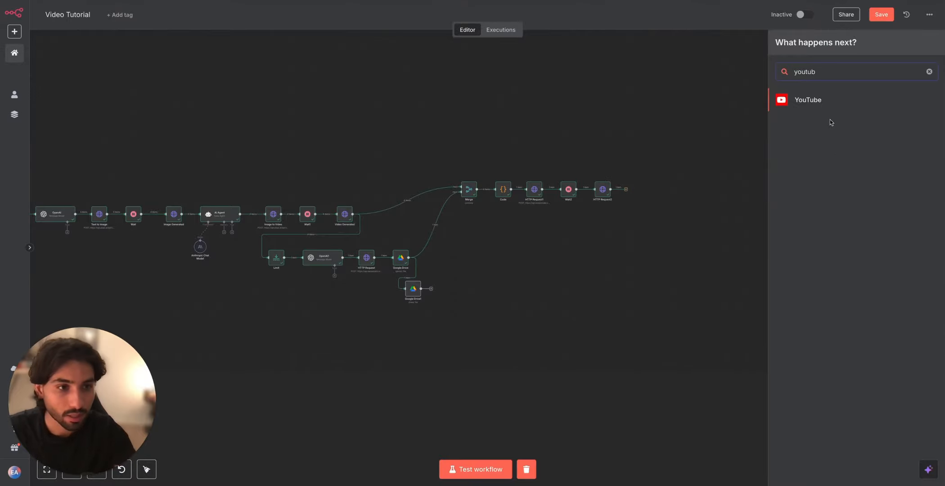
left_click(810, 99)
scroll(847, 404, "down", 1)
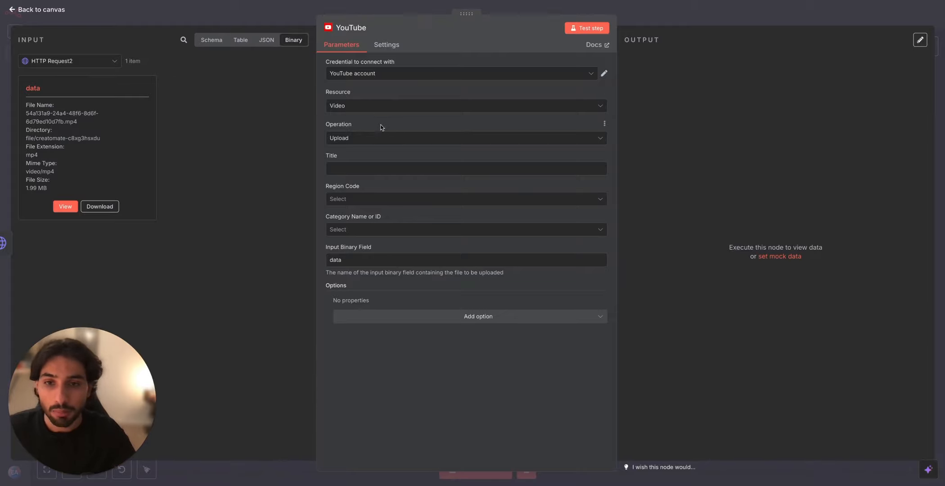
Step: Search the previous nodes' fields for "title" and map the Google Sheets title field to the YouTube node's Title
left_click(393, 170)
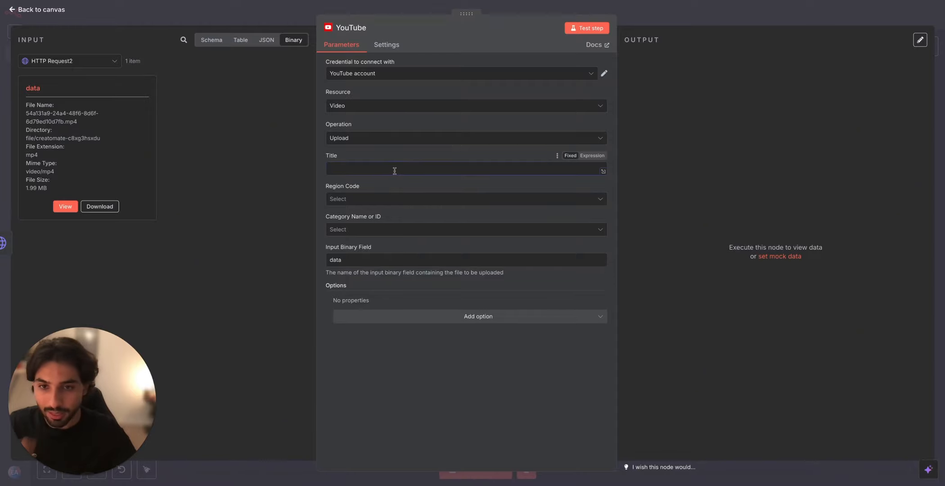
left_click(211, 39)
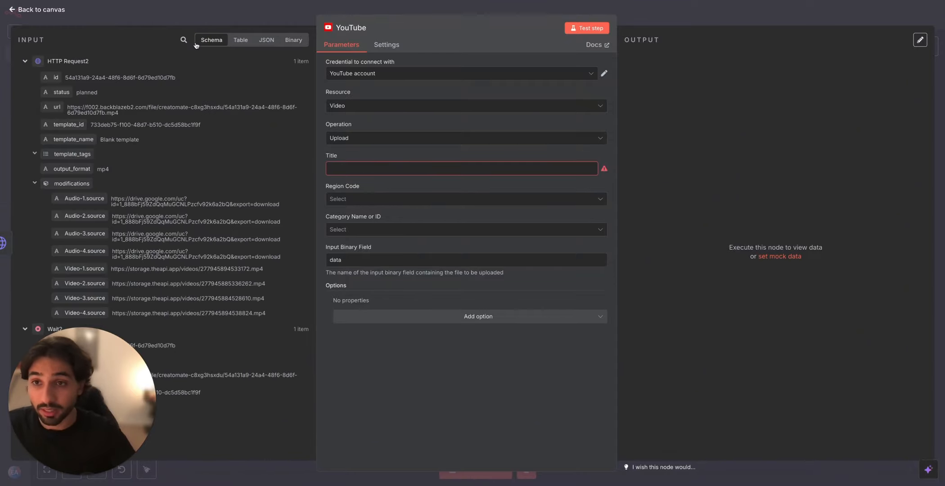
left_click(185, 40)
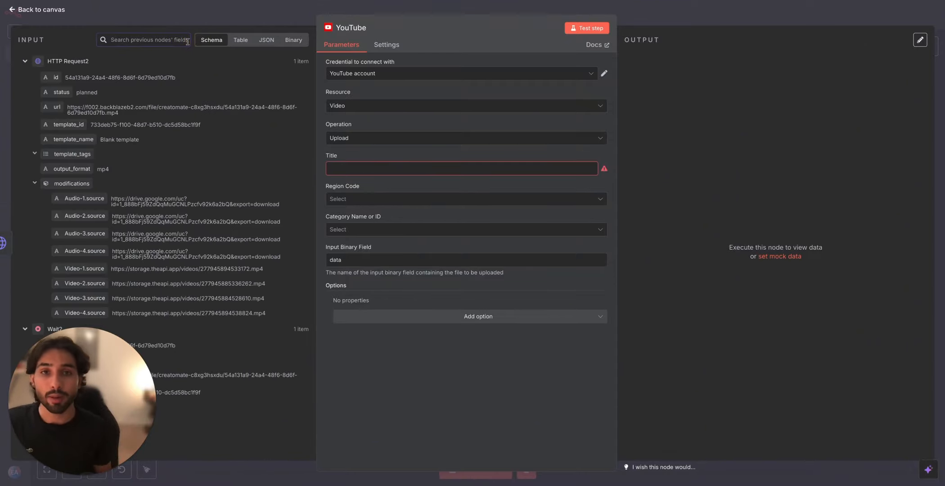
type("title")
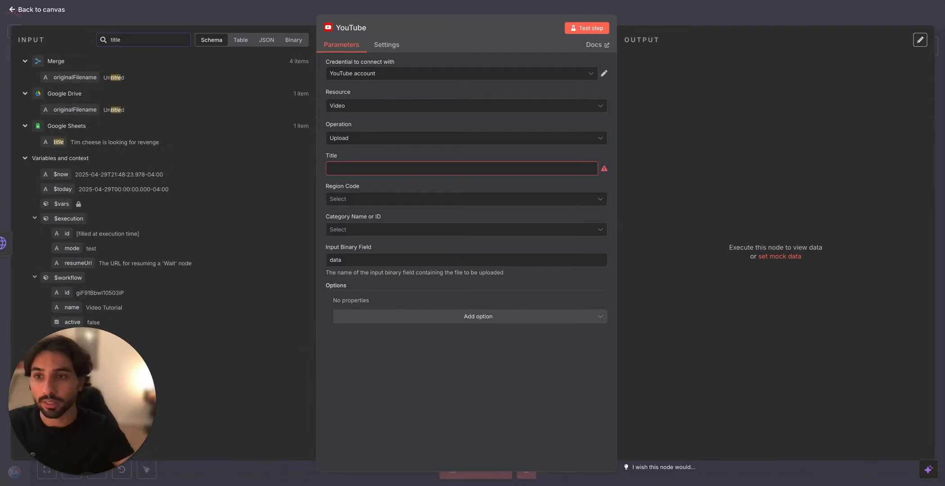
left_click_drag(59, 141, 356, 170)
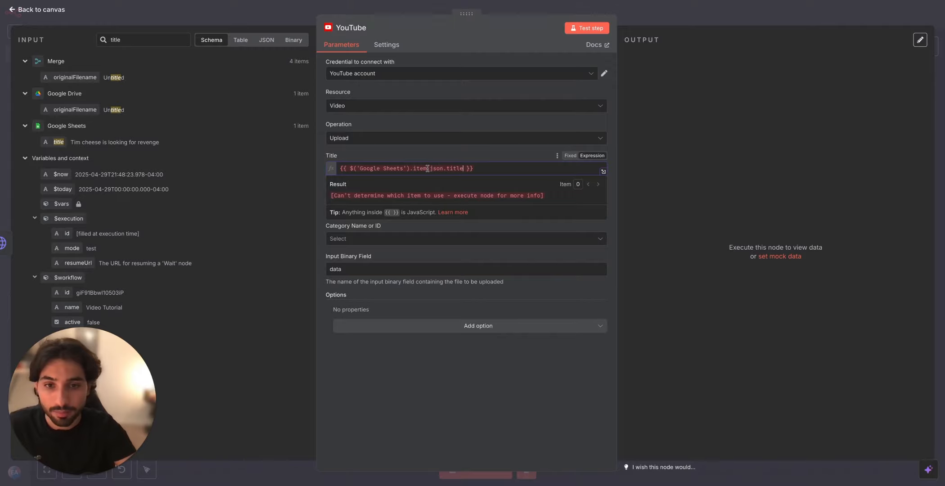
Step: Change the YouTube node's Title expression to take the first Google Sheets item: {{ $('Google Sheets').first().json.title }}
key("BackSpace")
key("BackSpace")
key("BackSpace")
key("BackSpace")
type("first")
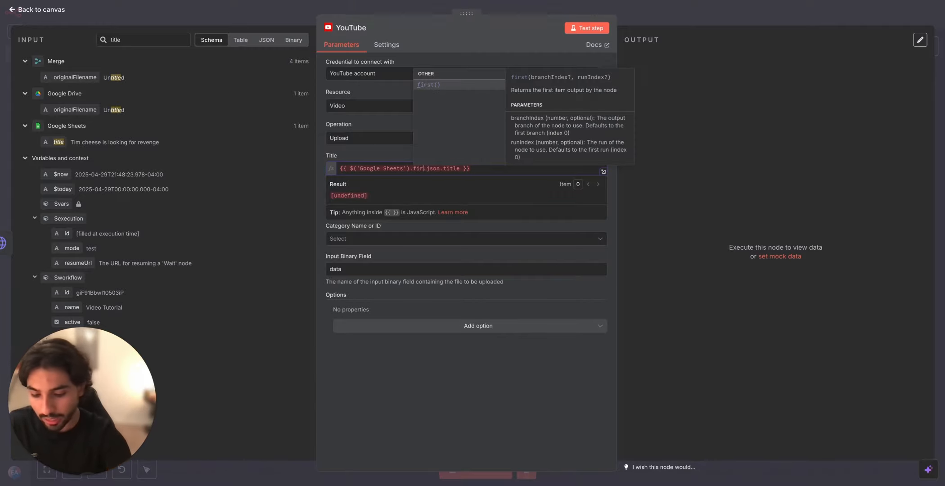
key("Return")
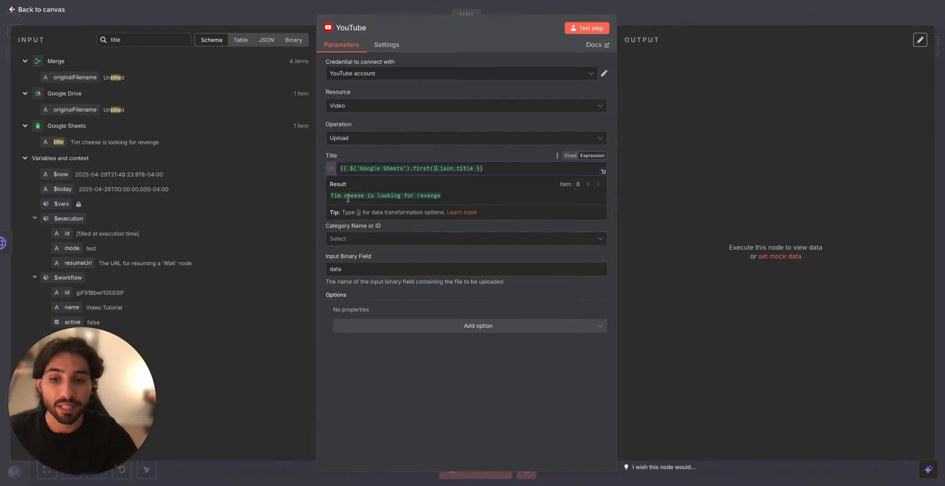
left_click(503, 159)
Step: Set the YouTube node's Region Code to United States of America (the) - US and its category to Film & Animation
left_click(399, 210)
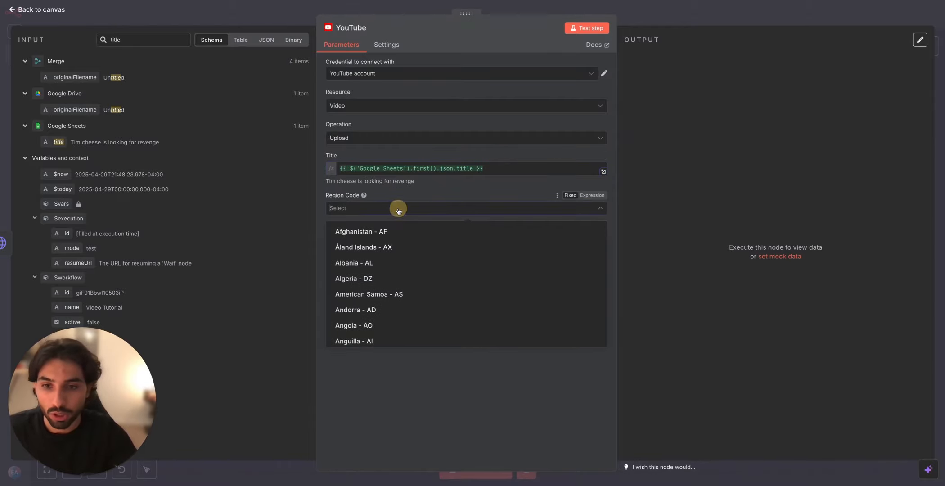
type("united")
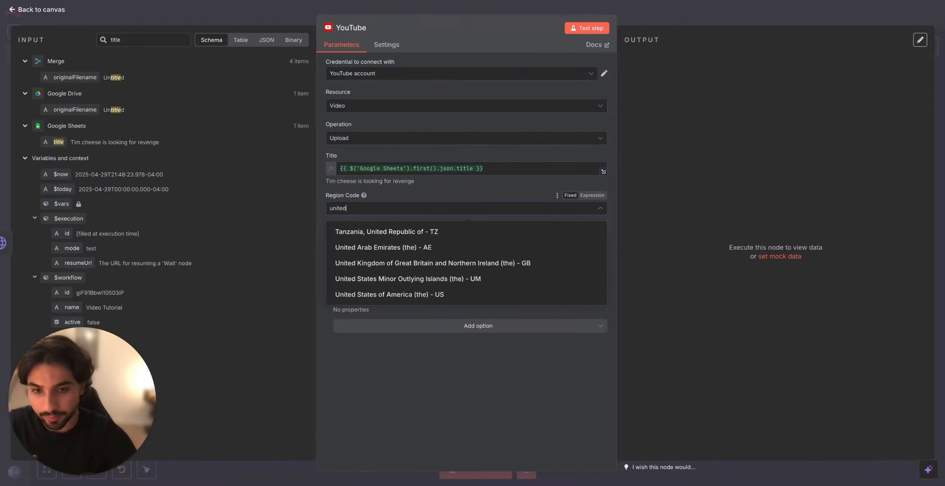
left_click(488, 295)
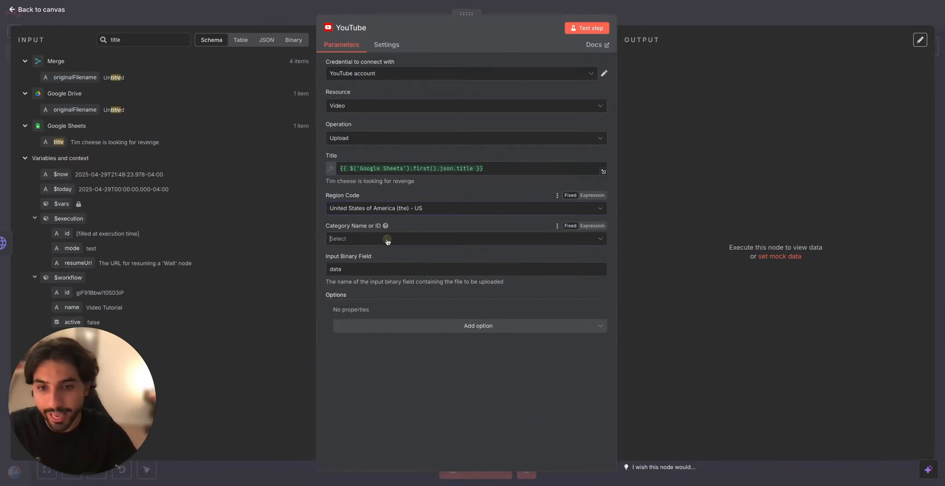
left_click(377, 241)
left_click(381, 262)
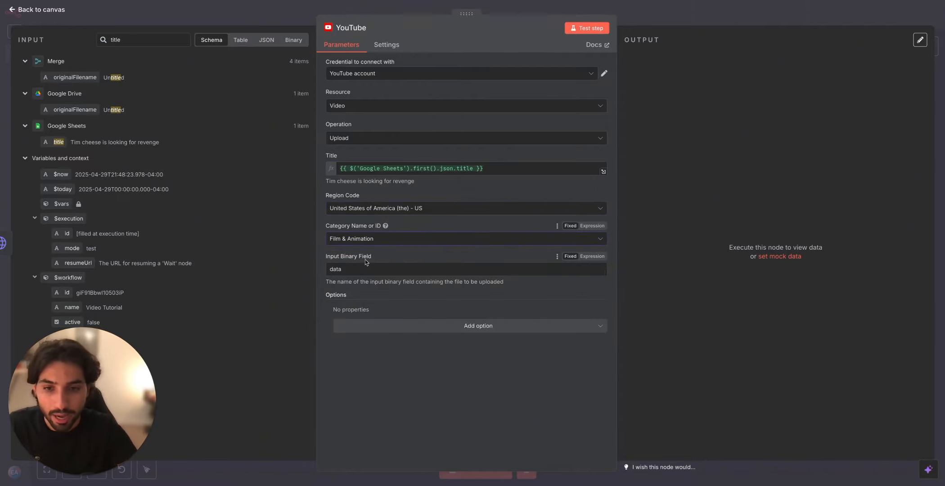
Step: Add the Privacy Status option to the YouTube node, set it to Unlisted, and test the node
left_click(447, 327)
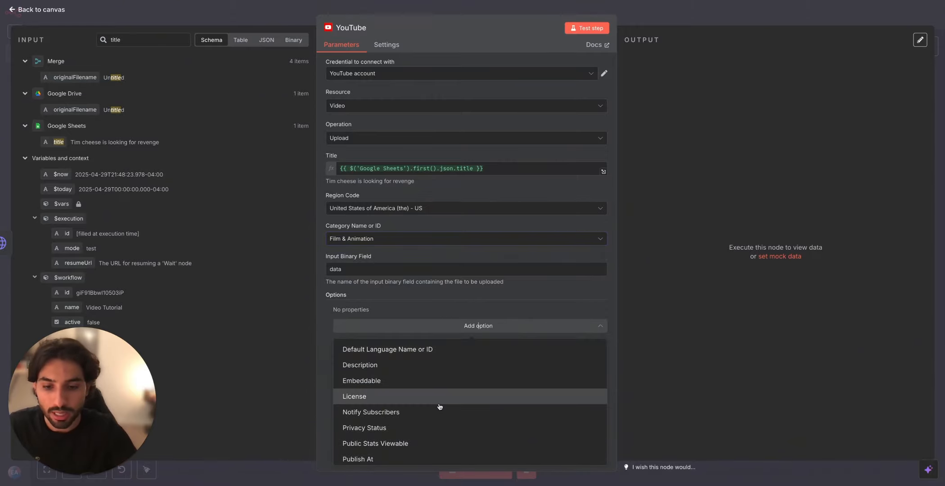
left_click(429, 428)
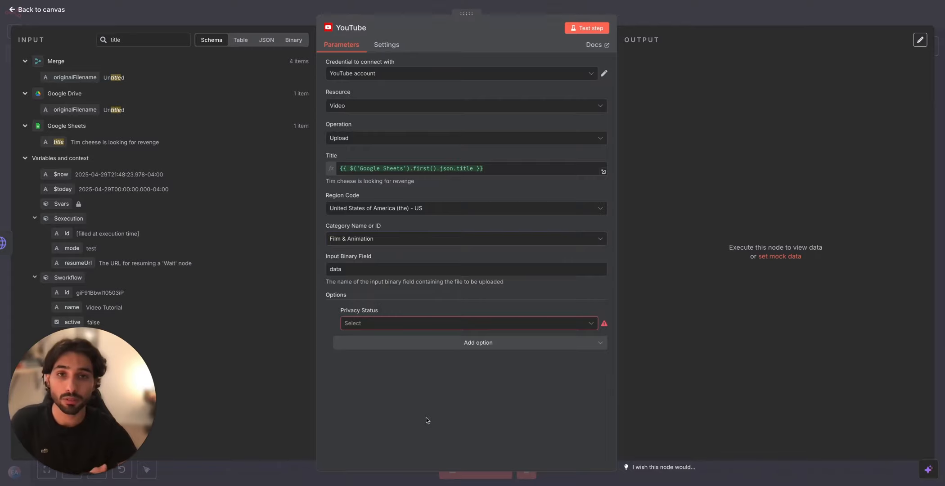
left_click(428, 323)
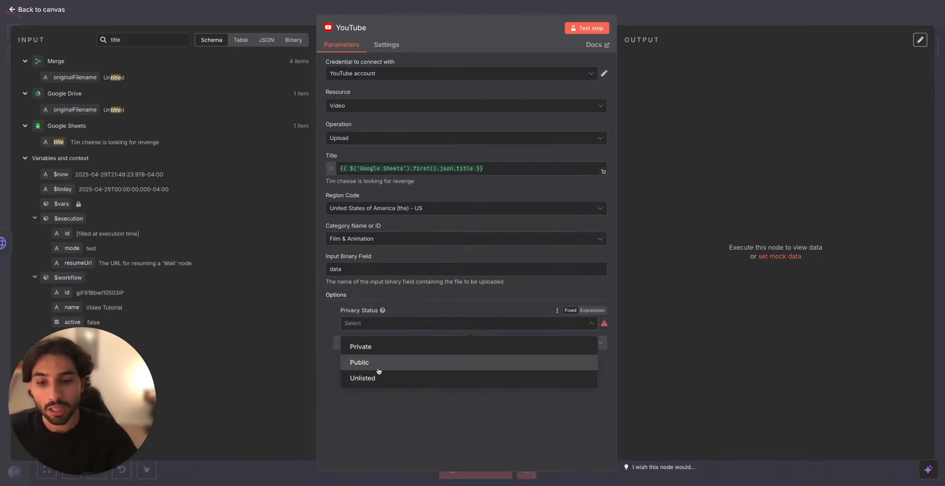
left_click(387, 379)
left_click(588, 33)
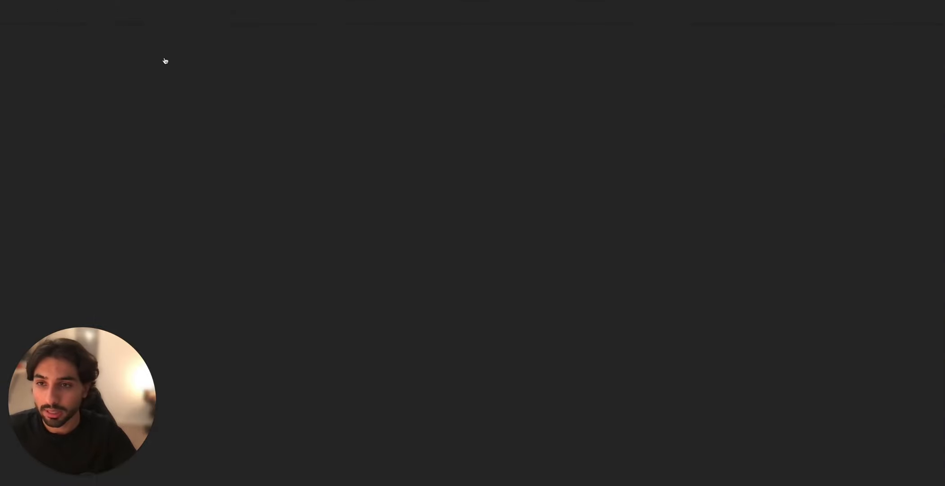
Step: Check the uploaded video among the Videos and Shorts in YouTube Studio, view its visibility options, and cancel without changing them
left_click(164, 59)
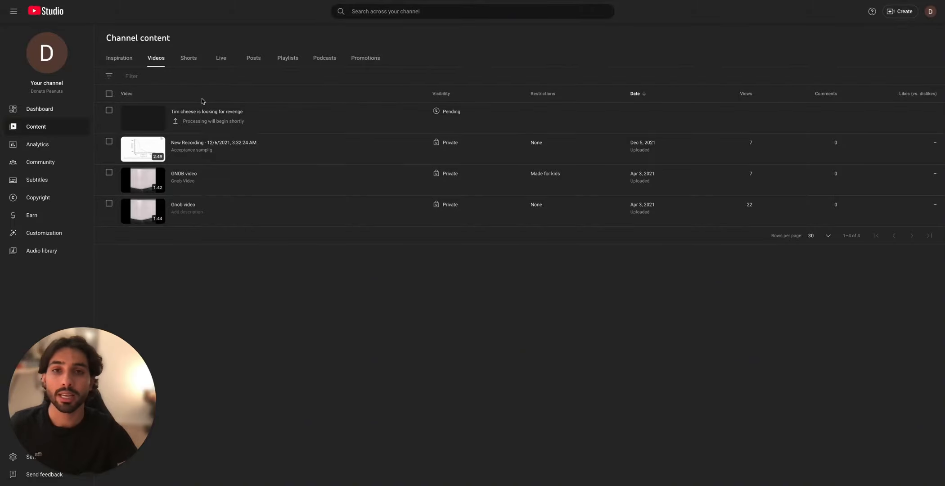
left_click(189, 63)
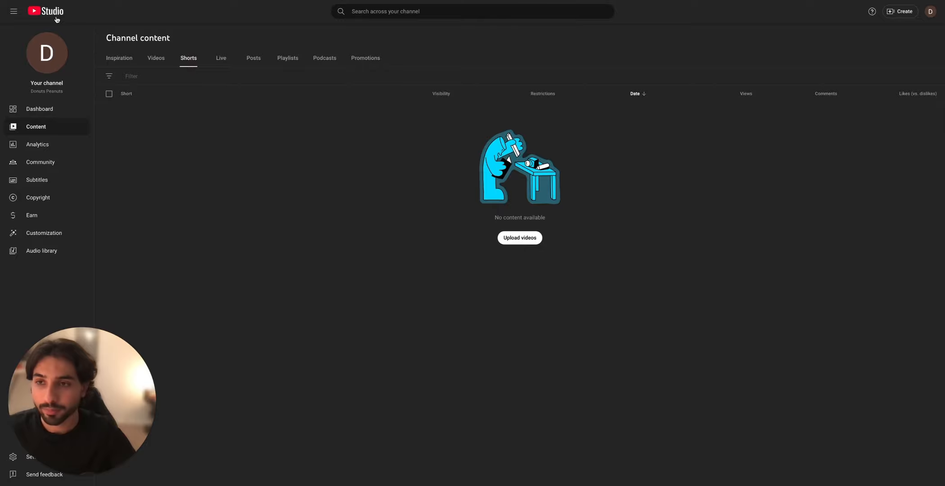
left_click(58, 1)
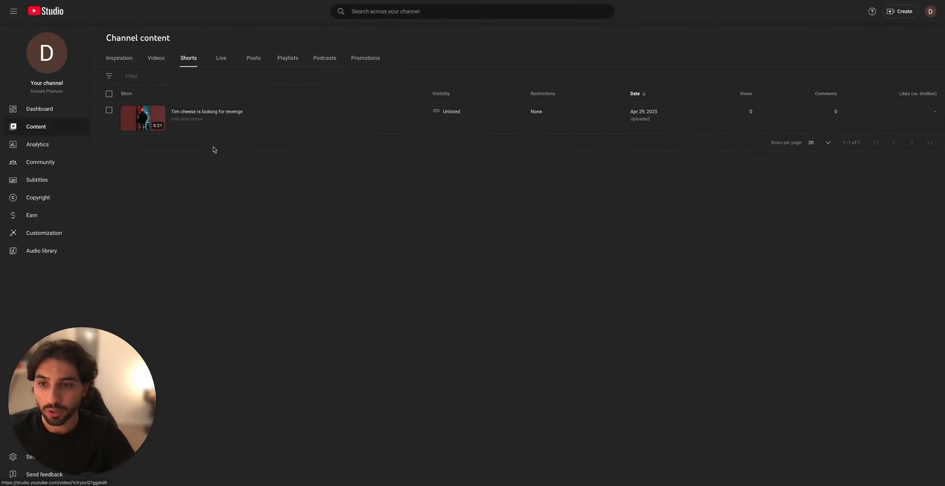
left_click(444, 114)
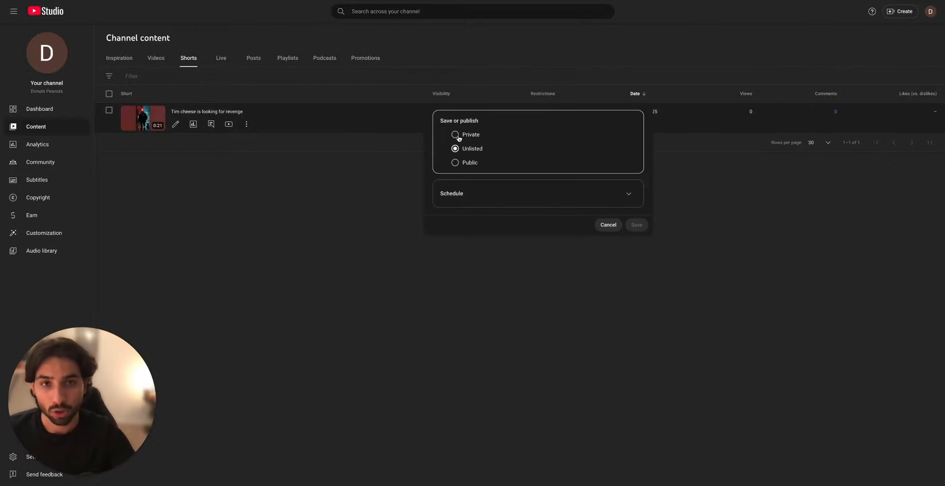
left_click(601, 225)
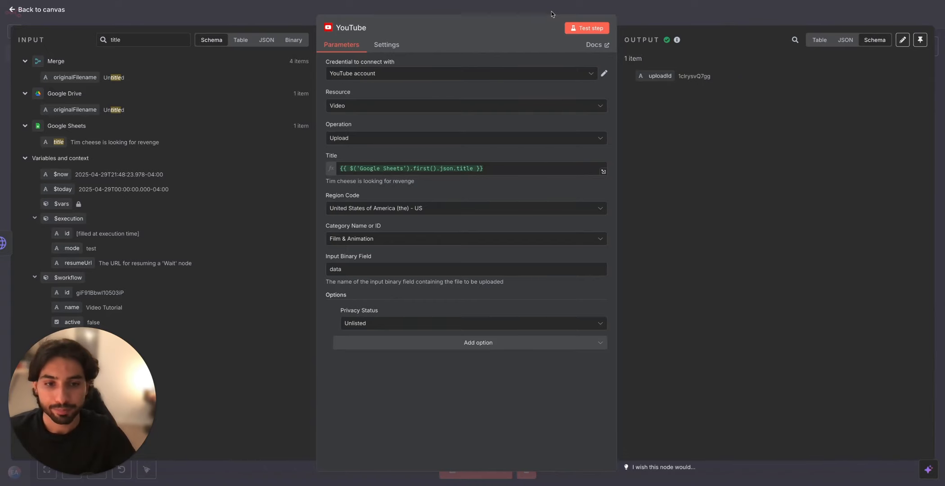
Step: Return to the workflow canvas and move the YouTube node into a second row below the last Wait node
left_click(553, 11)
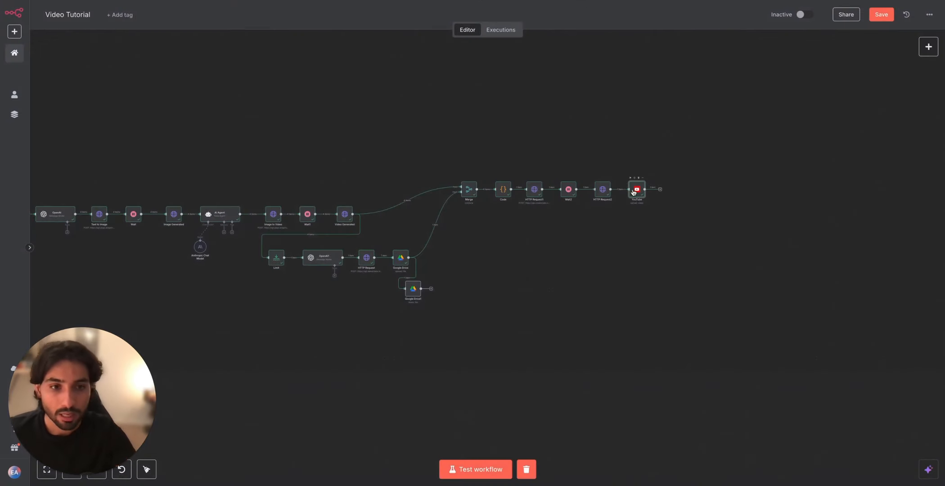
left_click_drag(633, 192, 562, 239)
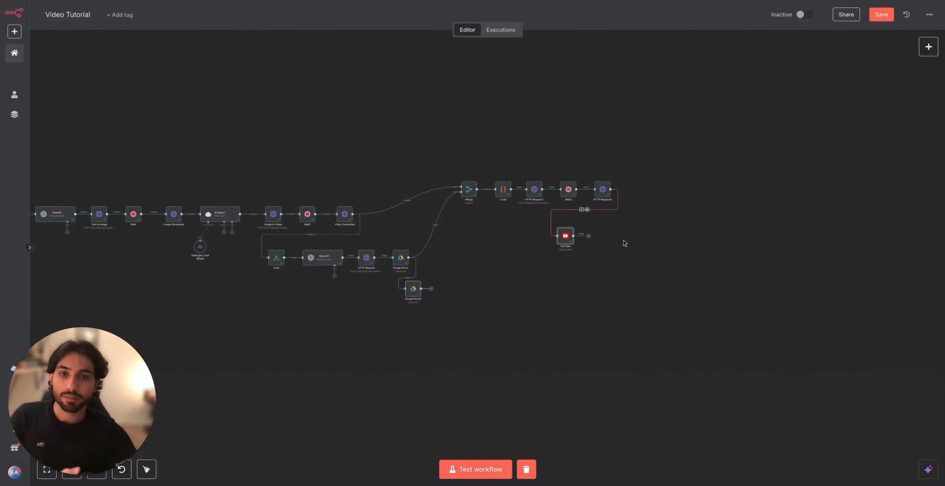
scroll(619, 238, "left", 5)
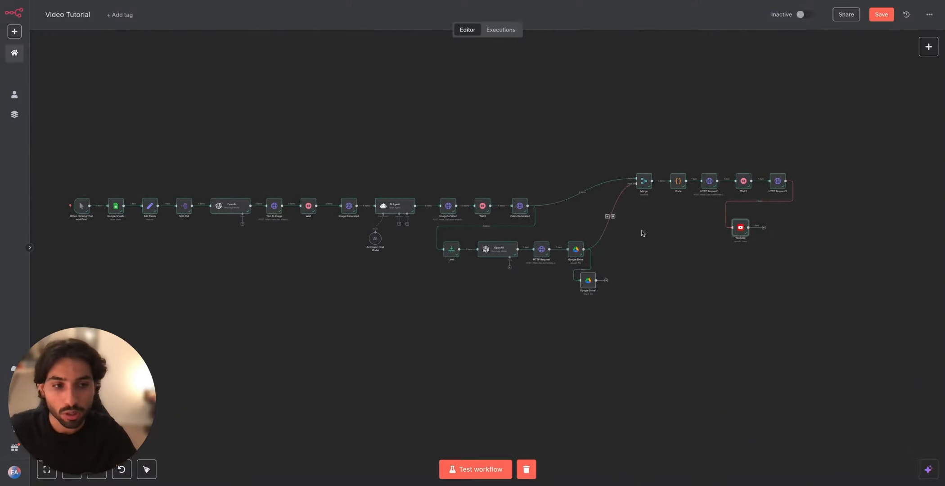
scroll(641, 232, "down", 1)
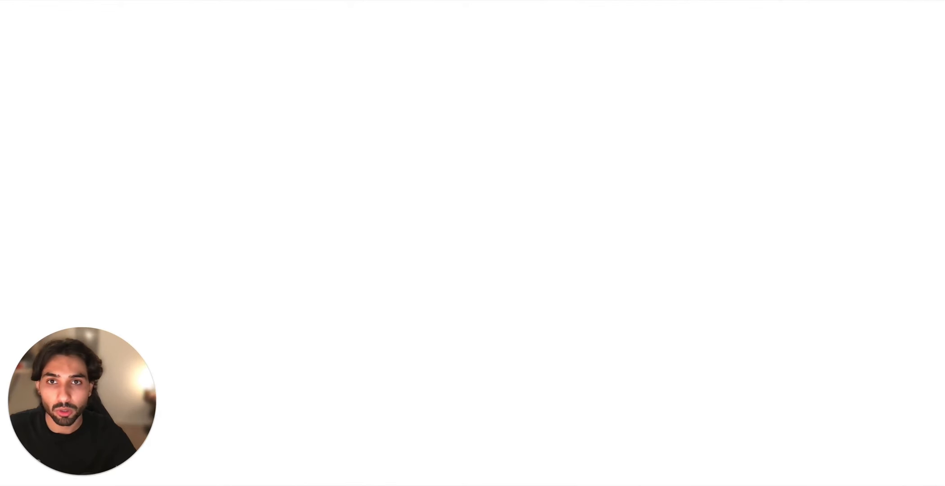
Step: Switch to the Videos spreadsheet and review the row with id 3 and its empty final result cell
left_click(505, 182)
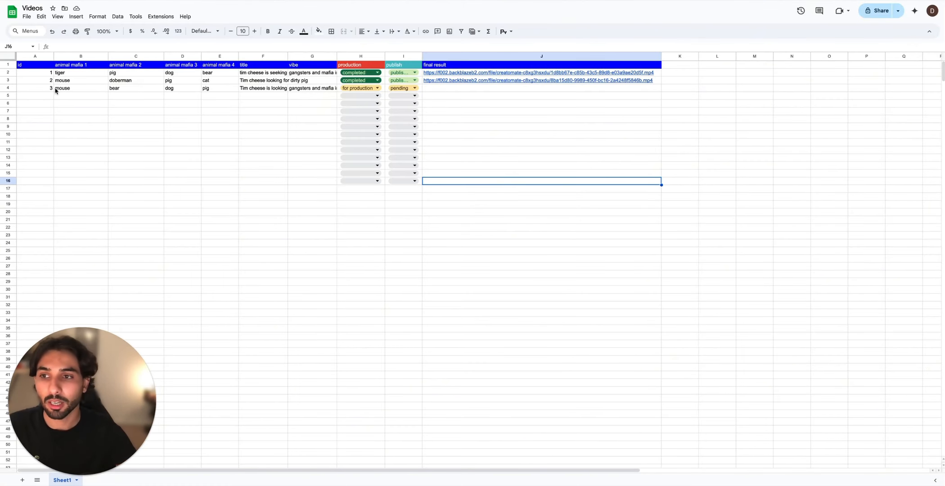
left_click_drag(39, 90, 319, 87)
left_click(309, 142)
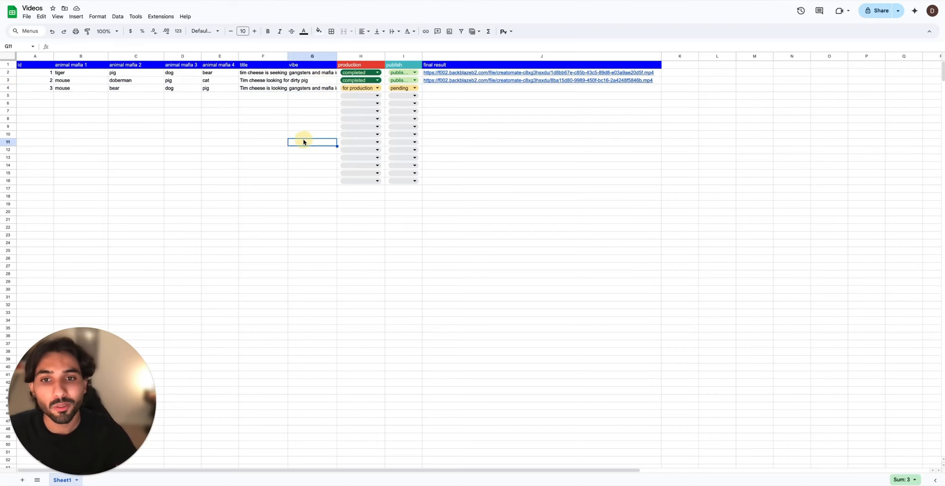
left_click(460, 89)
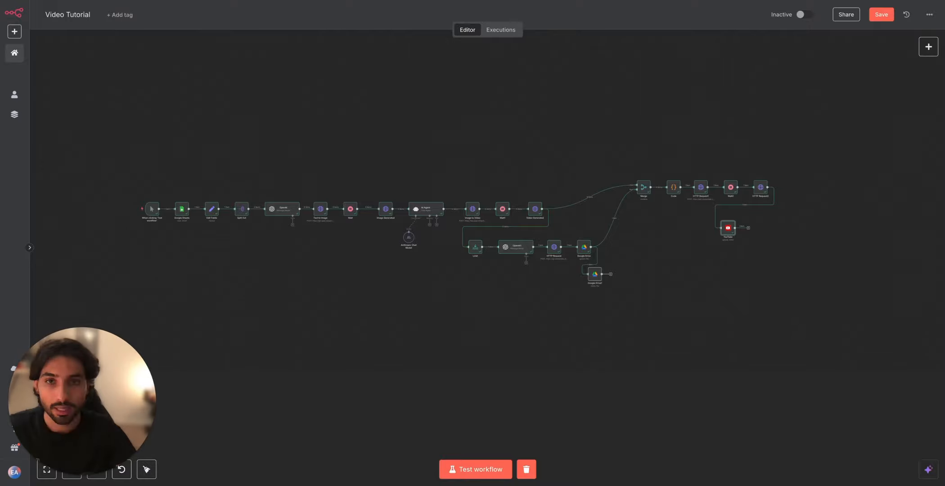
Step: Search the nodes for "google", add a Google Sheets node after the YouTube node, and set its operation to Update Row
left_click(605, 223)
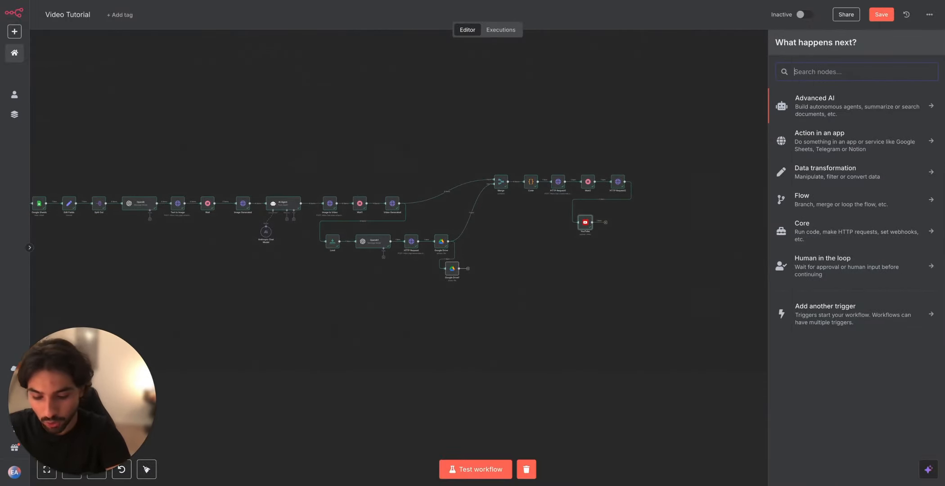
type("google")
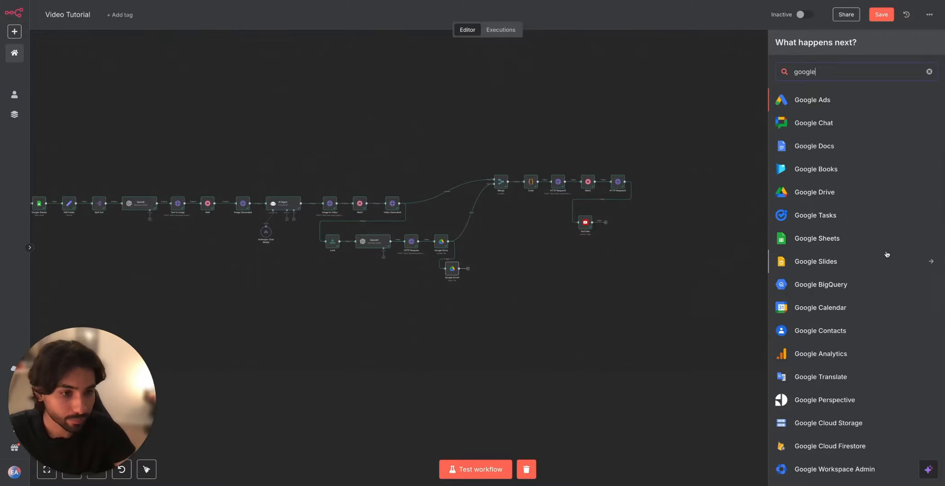
left_click(869, 240)
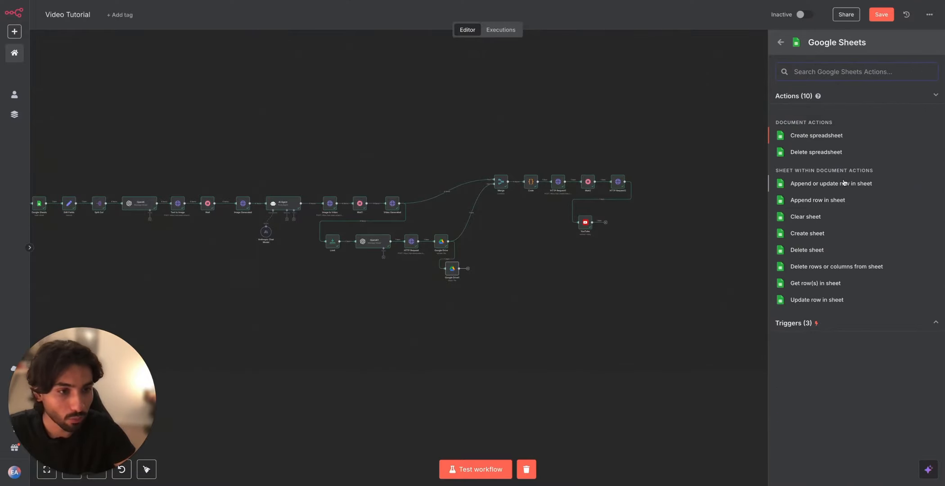
left_click(844, 200)
left_click(393, 144)
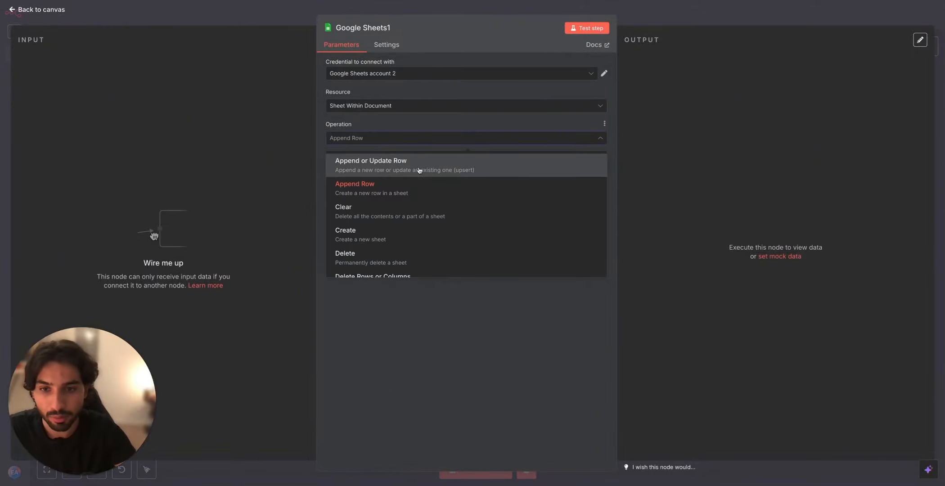
scroll(419, 243, "down", 1)
scroll(445, 198, "down", 2)
left_click(436, 260)
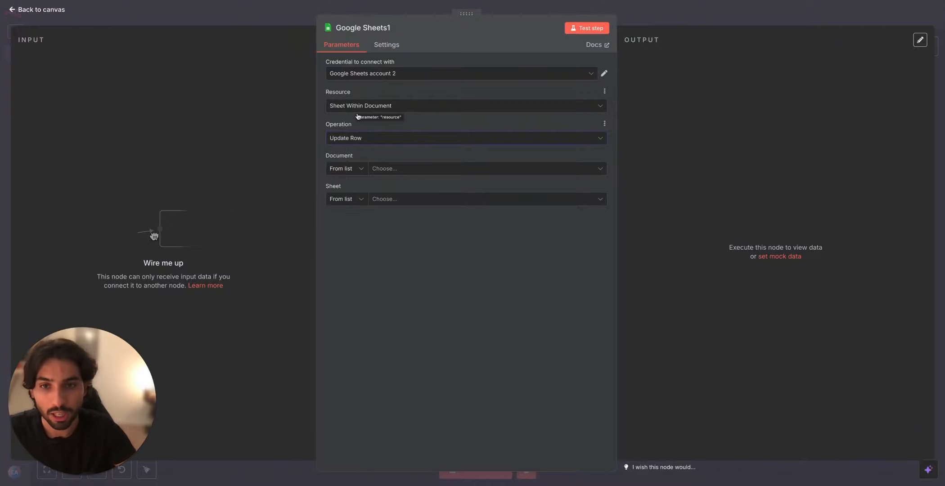
Step: Select the Videos document and Sheet1 in the Google Sheets node, with id as the column to match on
left_click(387, 169)
left_click(371, 207)
left_click(385, 199)
left_click(383, 218)
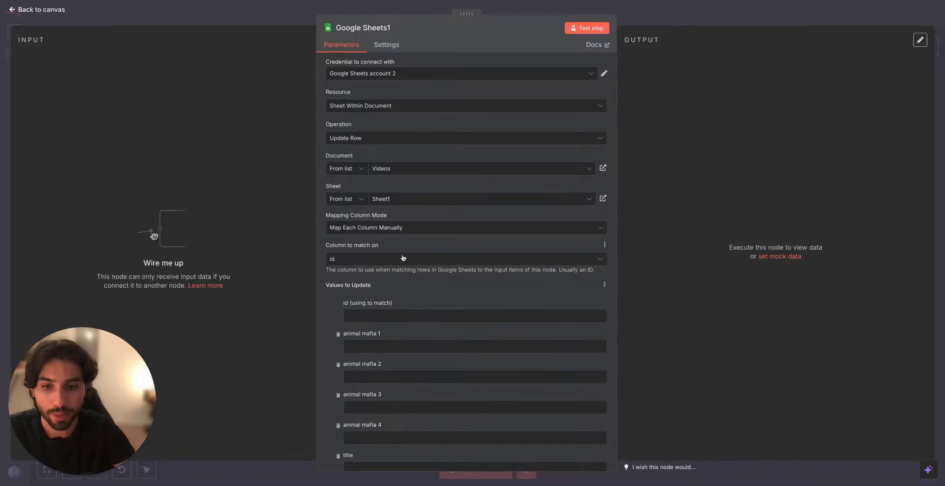
left_click(403, 259)
left_click(418, 282)
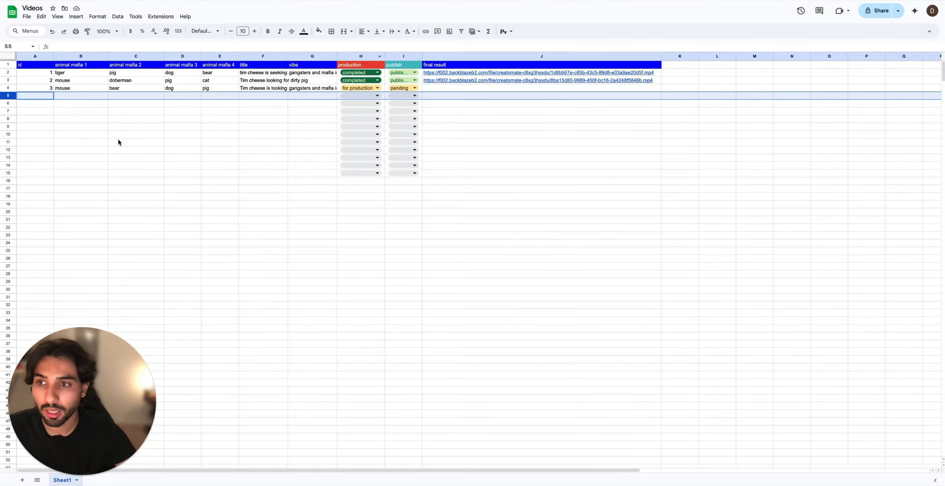
Step: Check the id and production status of the last filled row in the Videos spreadsheet
left_click(119, 142)
left_click(47, 88)
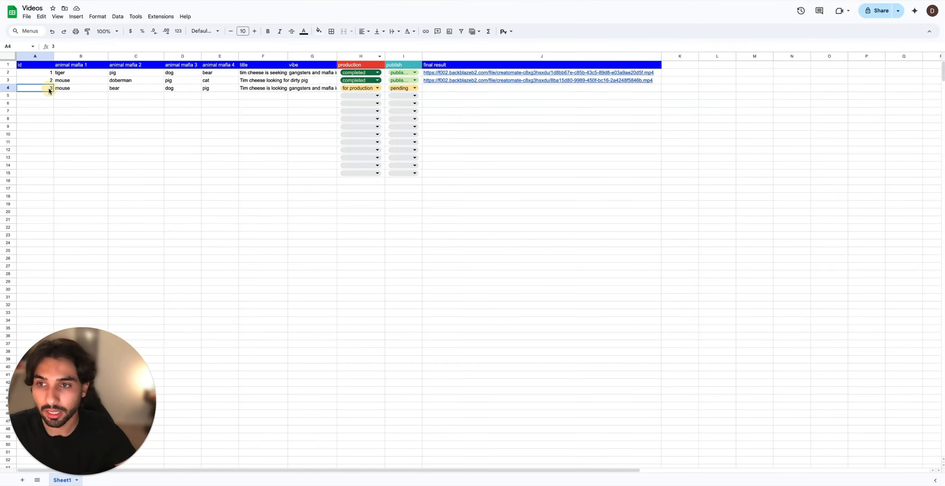
left_click(355, 89)
left_click(458, 96)
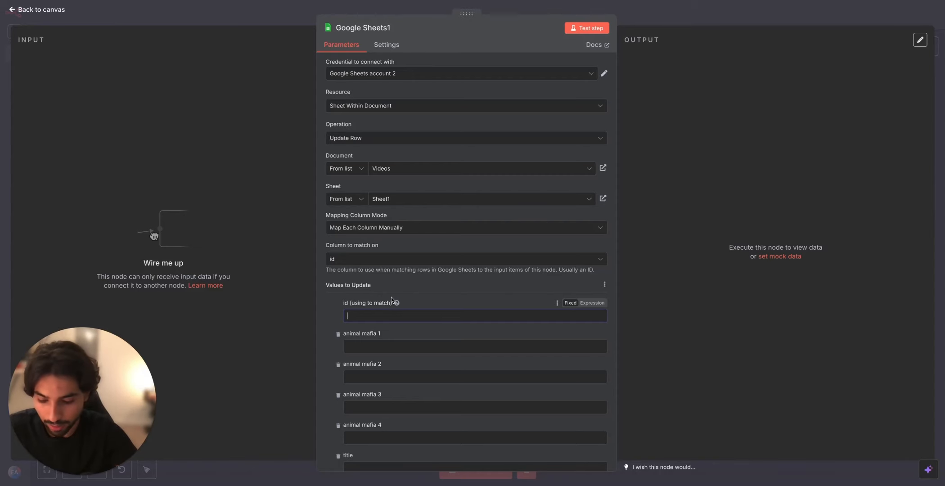
Step: Fill in the values to update in the Google Sheets node: id 3, production "completed" and publish "published"
scroll(391, 298, "down", 5)
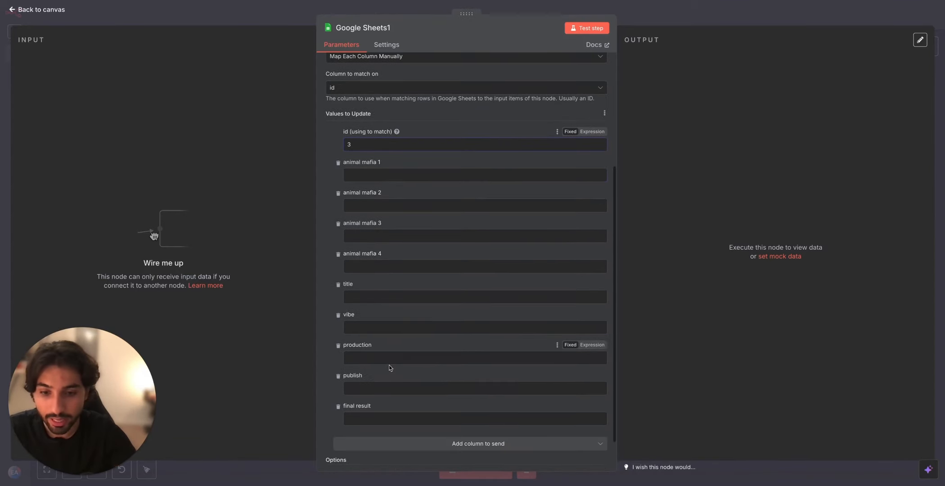
left_click(393, 359)
type("completed")
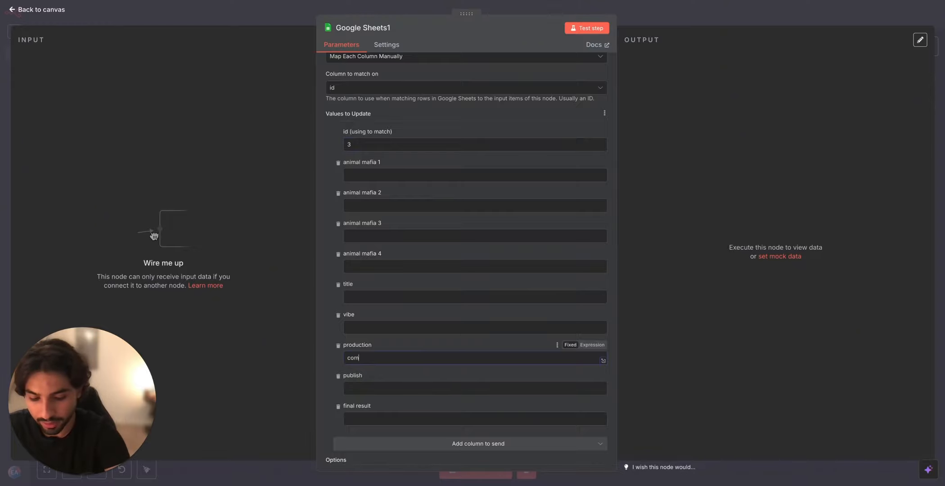
left_click(391, 387)
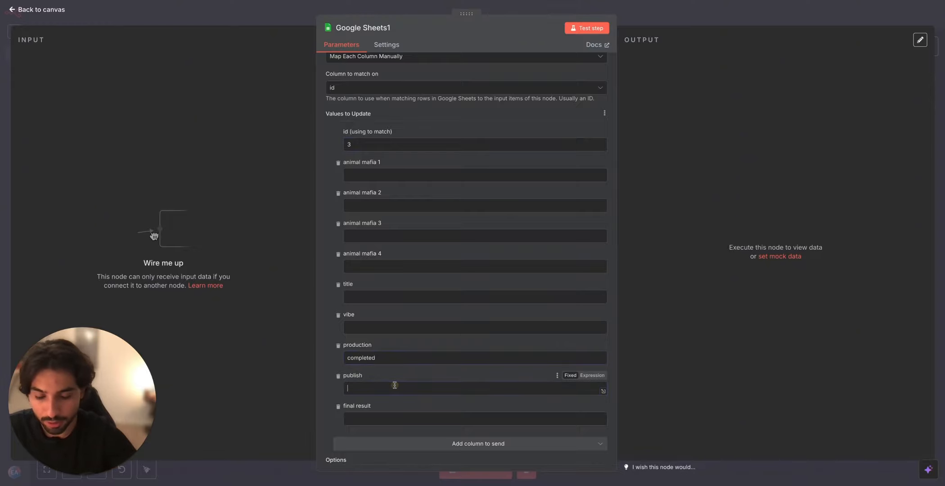
type("publis")
type("d")
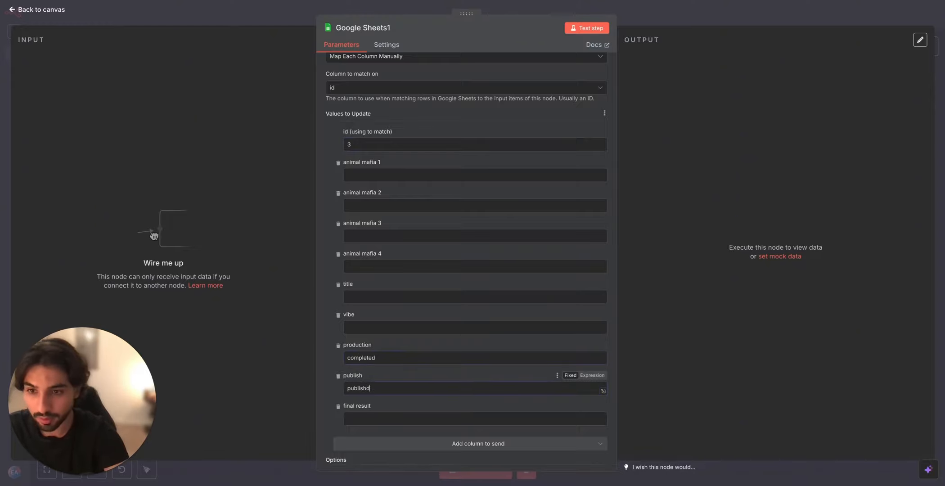
key("BackSpace")
type("shed")
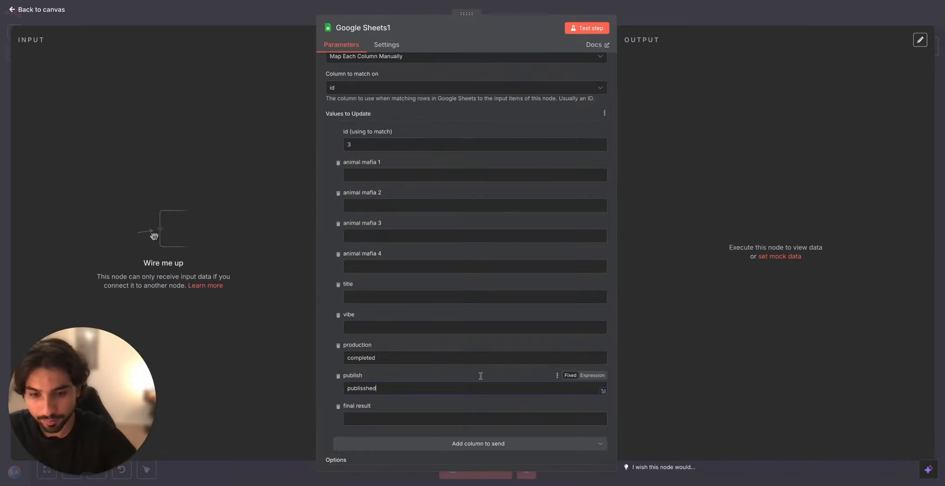
left_click(371, 388)
key("BackSpace")
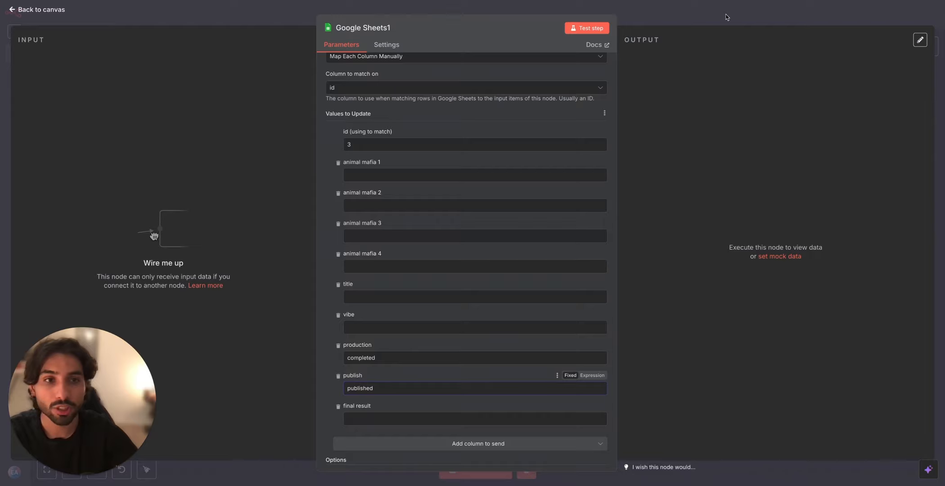
left_click(727, 17)
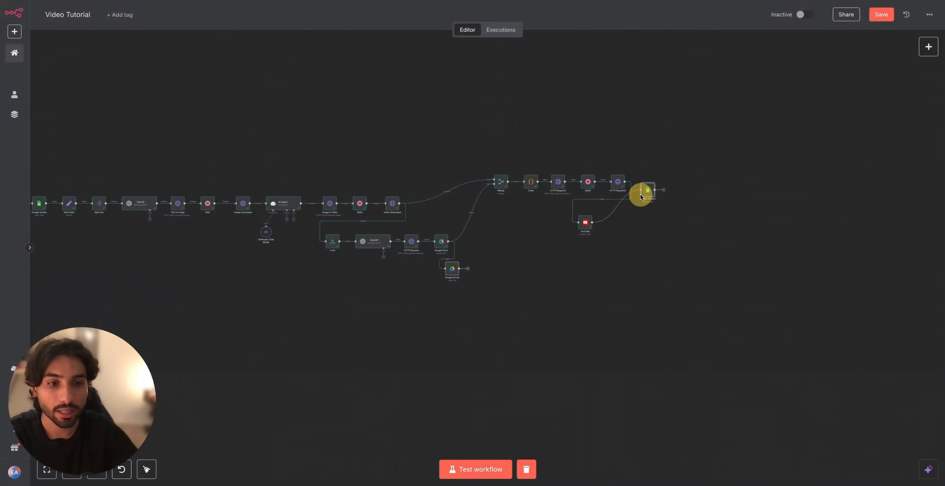
Step: Map the url from HTTP Request2 to the final result column of the Google Sheets update node and test the step
double_click(647, 189)
scroll(531, 269, "down", 1)
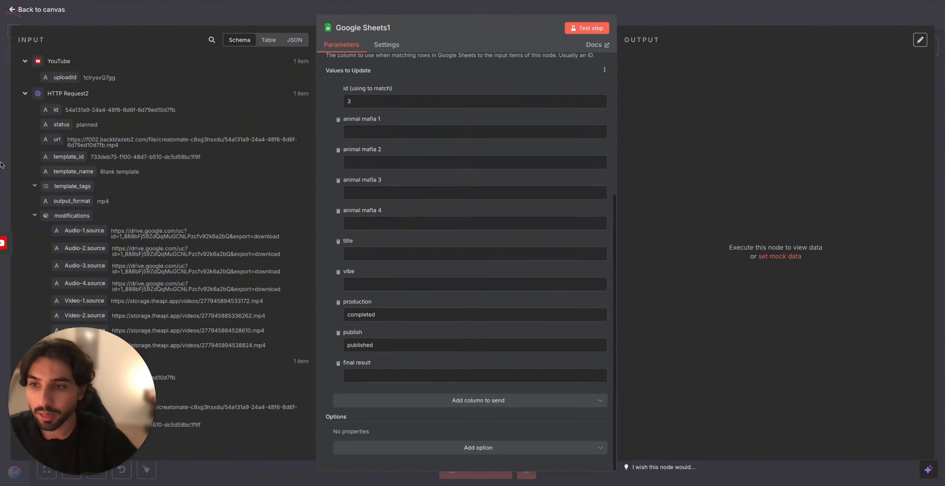
scroll(74, 135, "down", 4)
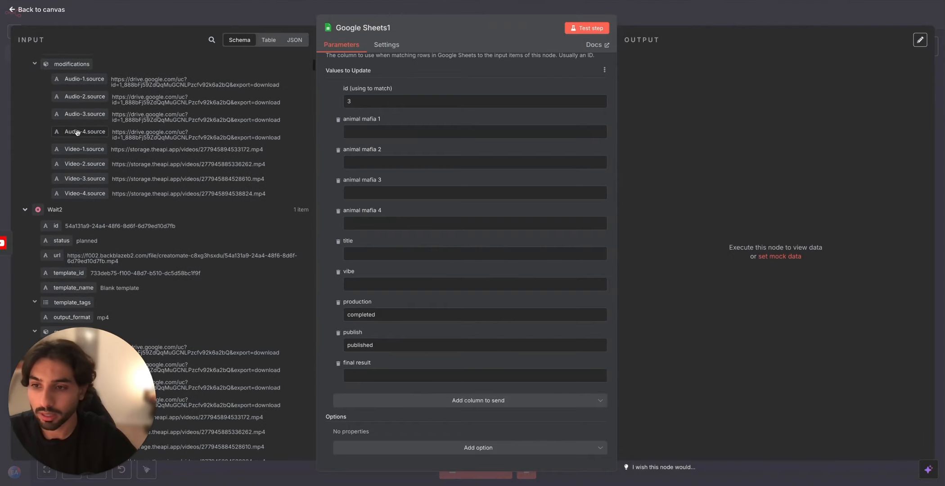
scroll(70, 142, "up", 4)
left_click_drag(68, 147, 389, 375)
left_click(586, 28)
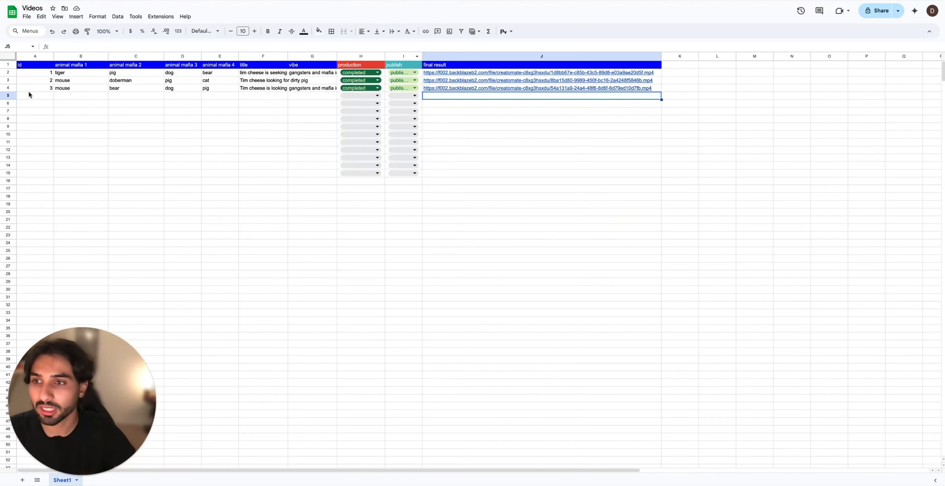
Step: Check the row with id 3 in the Videos spreadsheet and return to the workflow canvas
left_click_drag(29, 89, 489, 90)
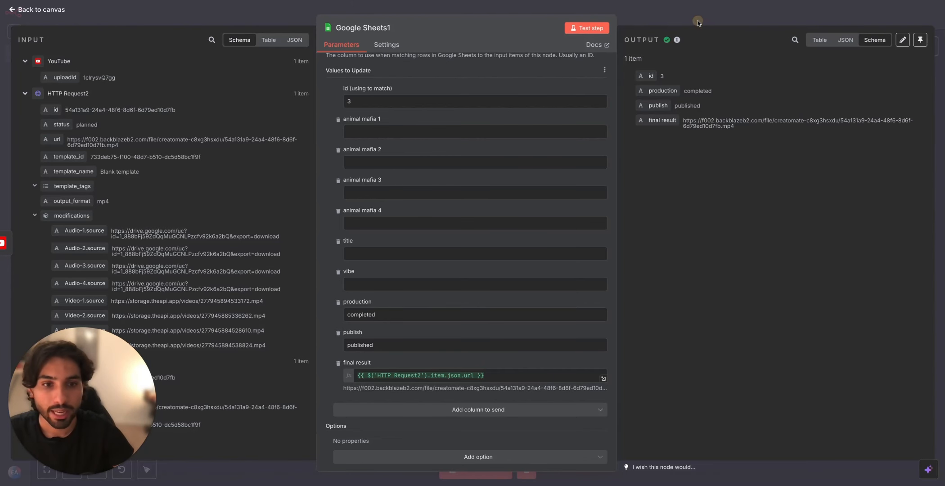
key("Escape")
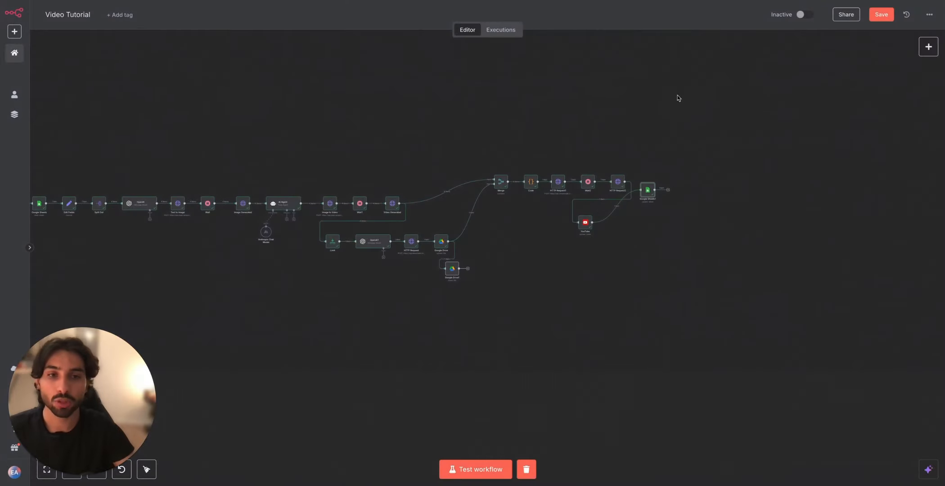
Step: Move the Google Sheets update node down so it lines up beside the YouTube node
left_click_drag(648, 189, 651, 212)
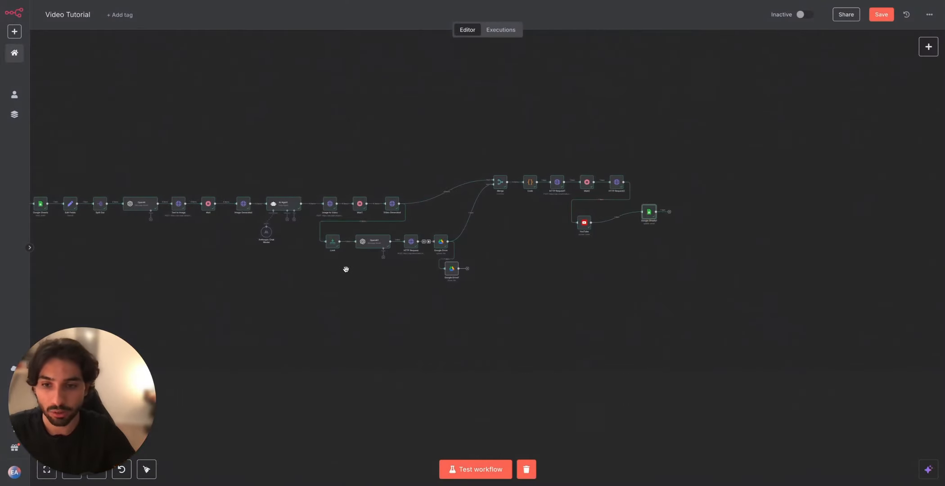
scroll(346, 268, "down", 3)
scroll(346, 268, "left", 3)
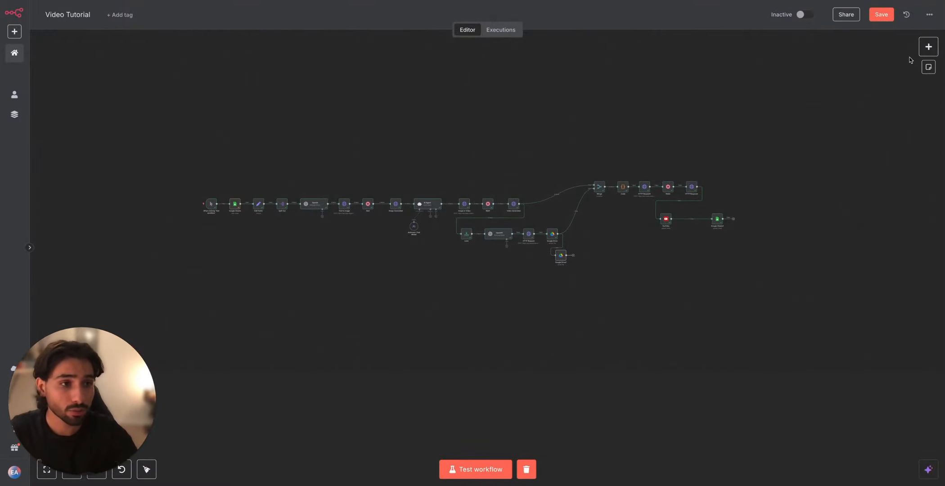
Step: Add a schedule trigger to the workflow and connect it to the first Google Sheets node
left_click(928, 47)
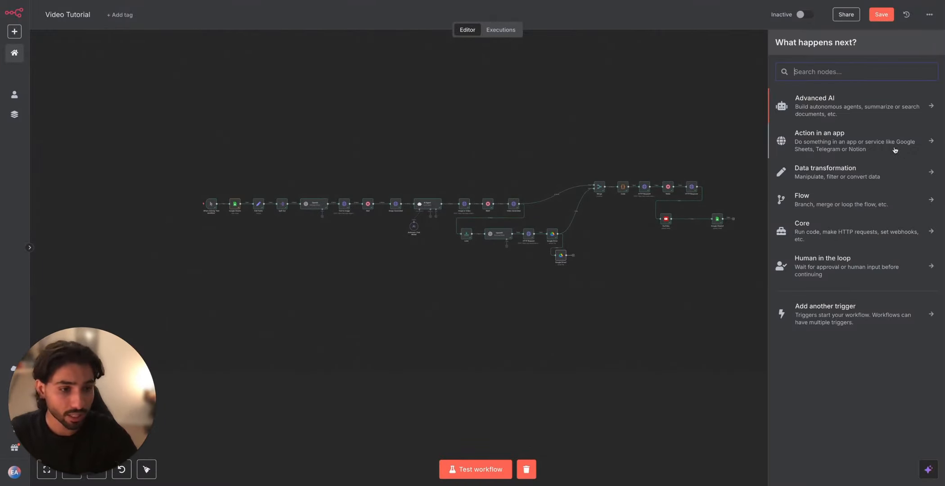
left_click(859, 314)
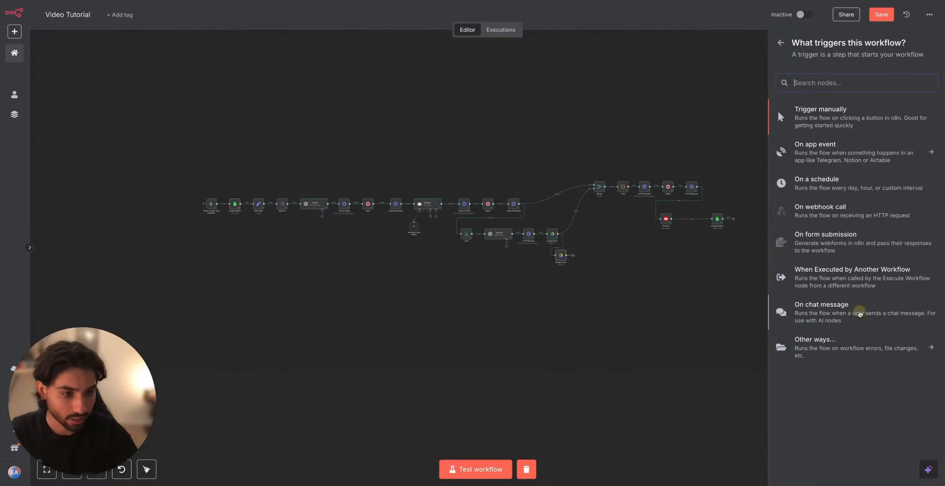
left_click(836, 187)
left_click(396, 23)
mouse_move(224, 196)
left_mouse_down()
mouse_move(191, 187)
mouse_move(238, 207)
mouse_move(213, 188)
mouse_move(230, 202)
left_mouse_up()
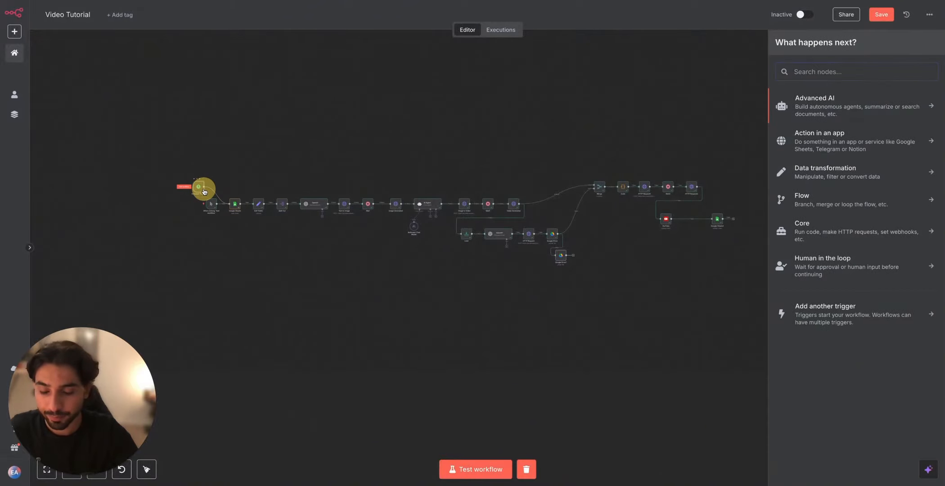
Step: Try Minutes and Weeks as the Schedule Trigger's interval, set it to Hours, and return to the canvas
scroll(200, 190, "up", 3)
double_click(209, 185)
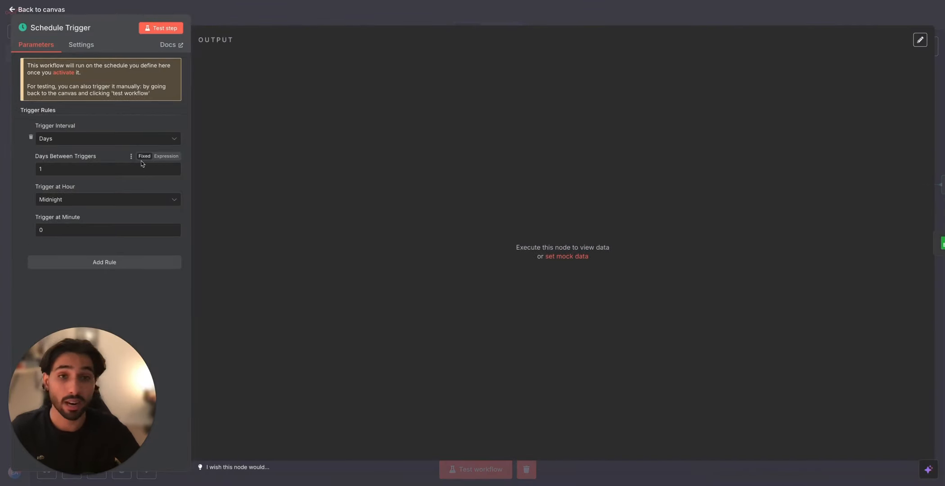
left_click(113, 141)
left_click(99, 176)
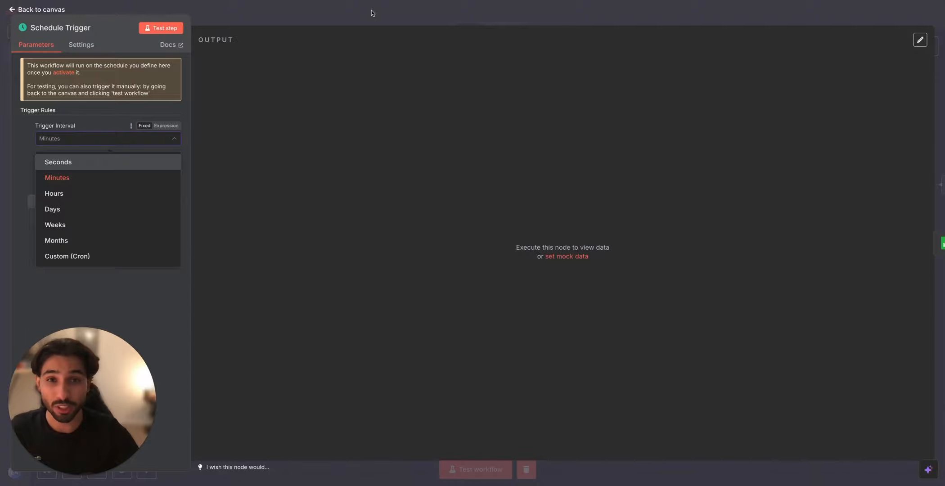
left_click(97, 225)
left_click(122, 137)
left_click(102, 190)
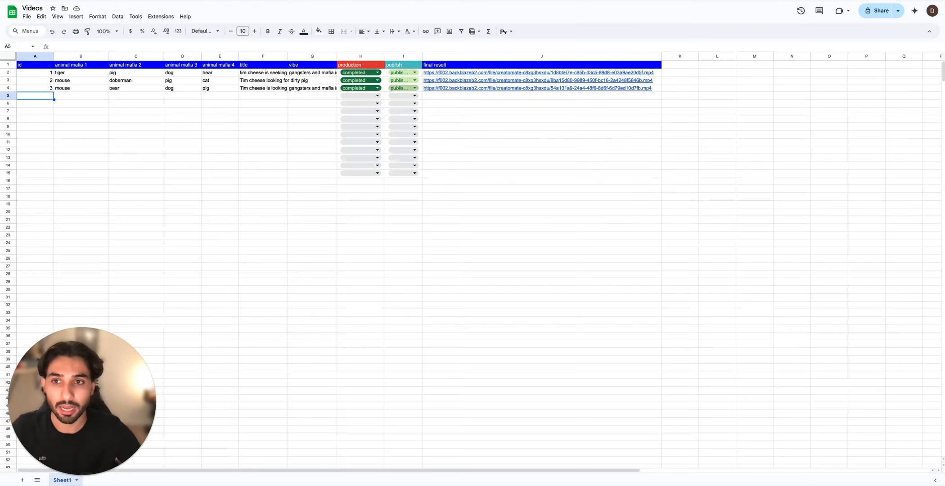
left_click(44, 103)
key("Up")
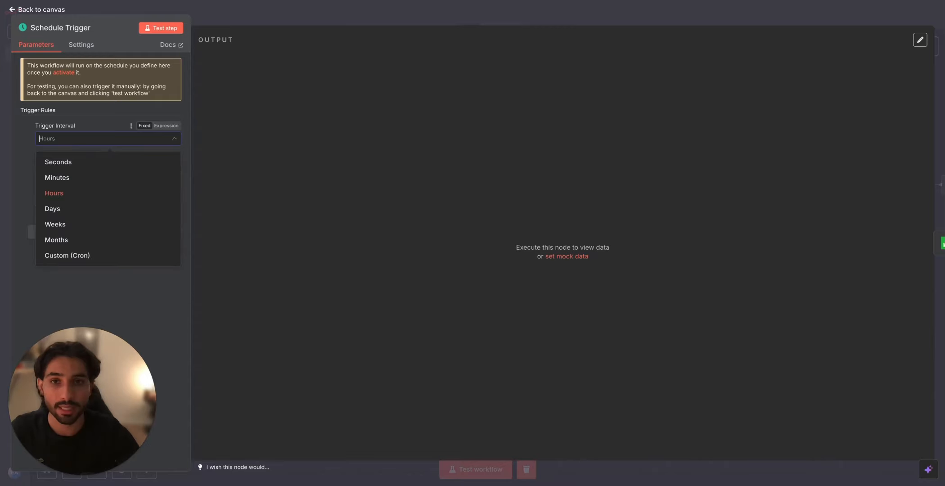
left_click(368, 30)
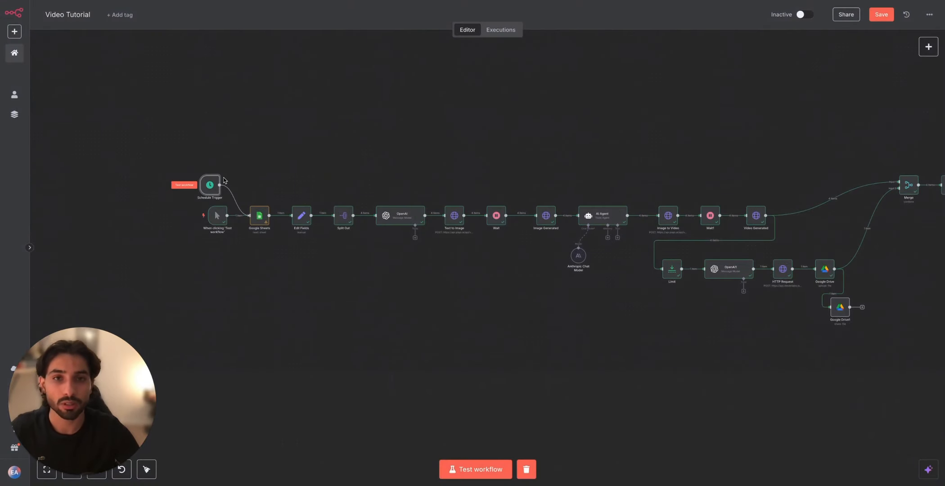